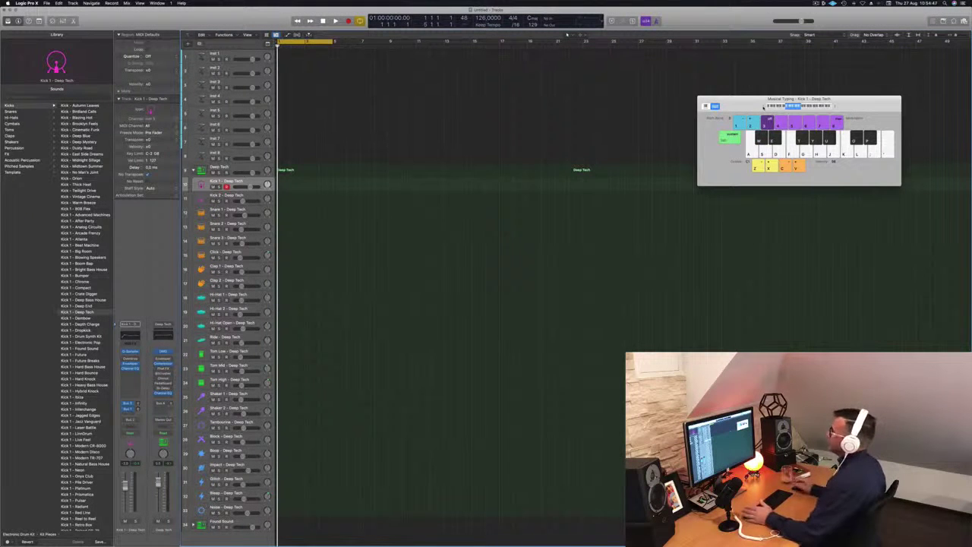
# Step: Record a one-bar pattern of four kick hits on the Kick 1 - Deep Tech track with Musical Typing
pyautogui.press('a')
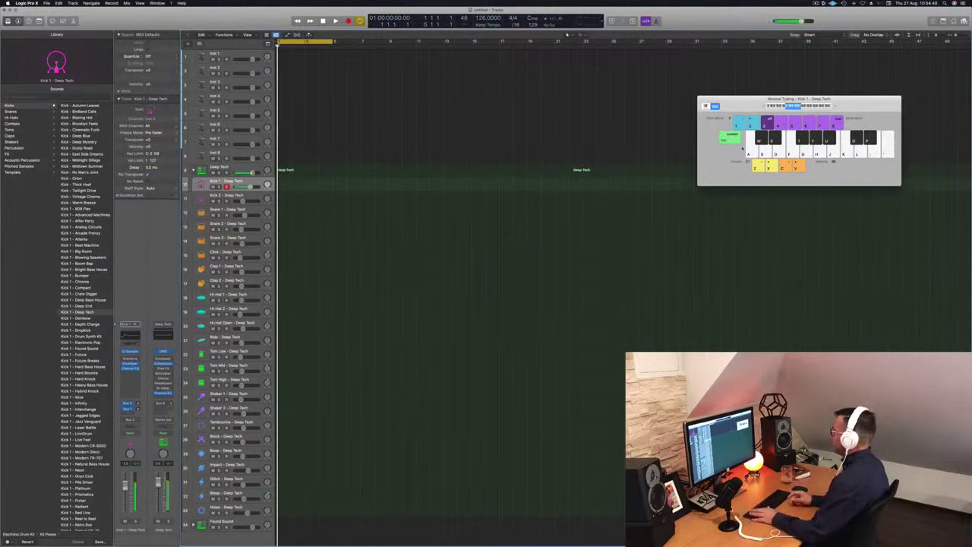
pyautogui.press('r')
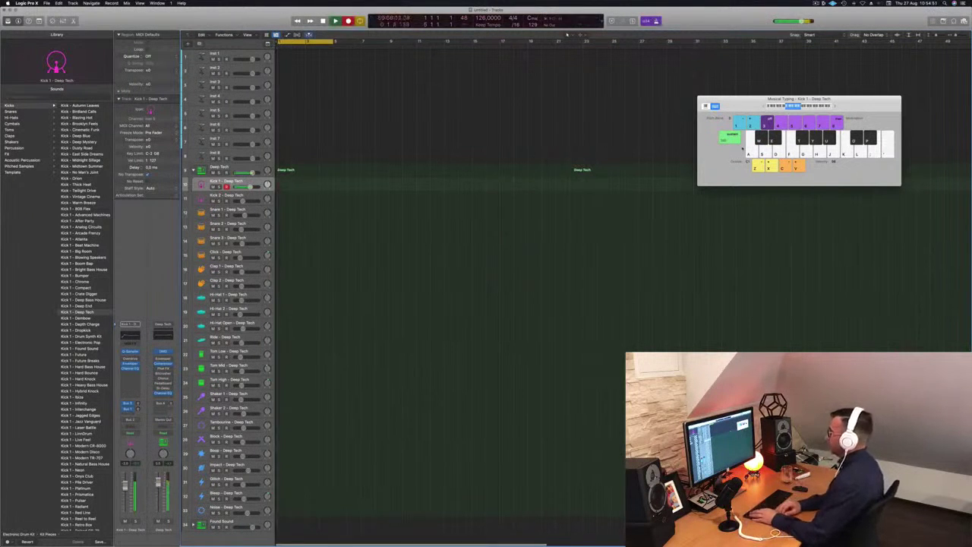
pyautogui.press('a')
pyautogui.press('space')
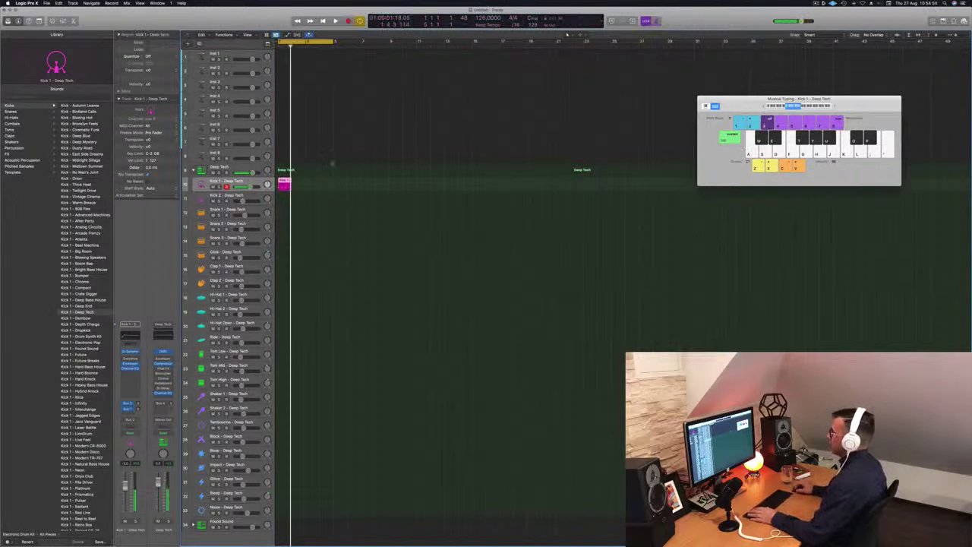
# Step: Show the recorded kick region in the Piano Roll and quantize all its notes to 1/16 Note
pyautogui.press('p')
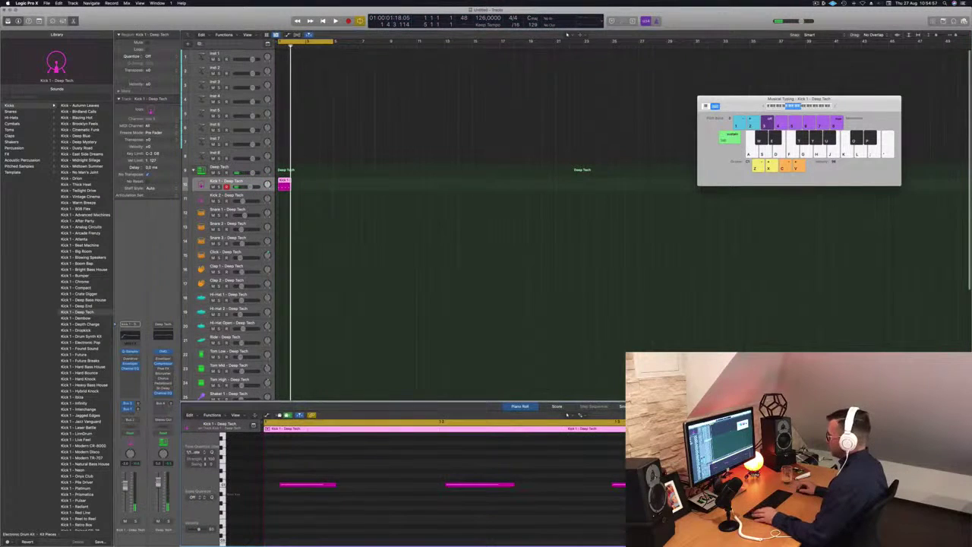
pyautogui.moveTo(308, 475); pyautogui.dragTo(804, 518)
pyautogui.press('q')
pyautogui.click(496, 468)
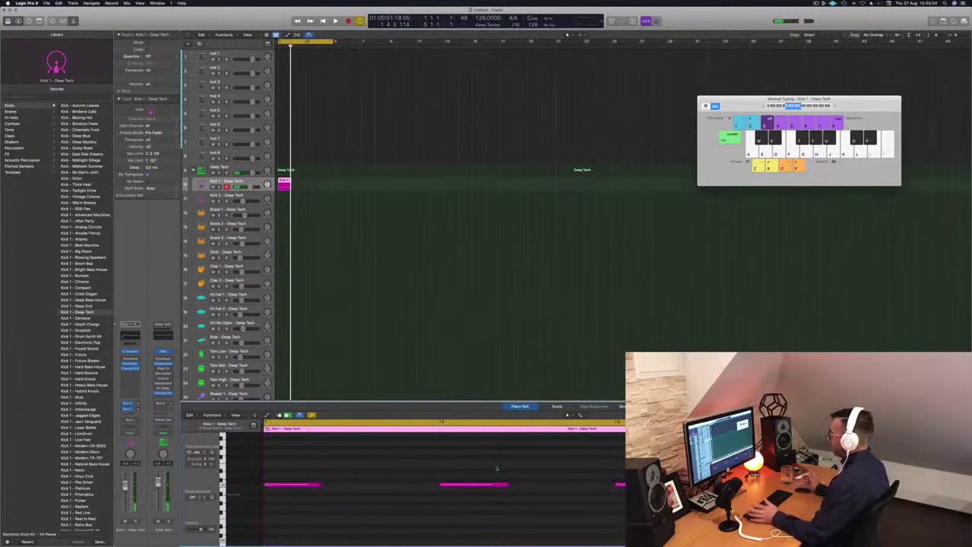
# Step: Transpose all the kick notes down two semitones and play back the pattern
pyautogui.press('super+a')
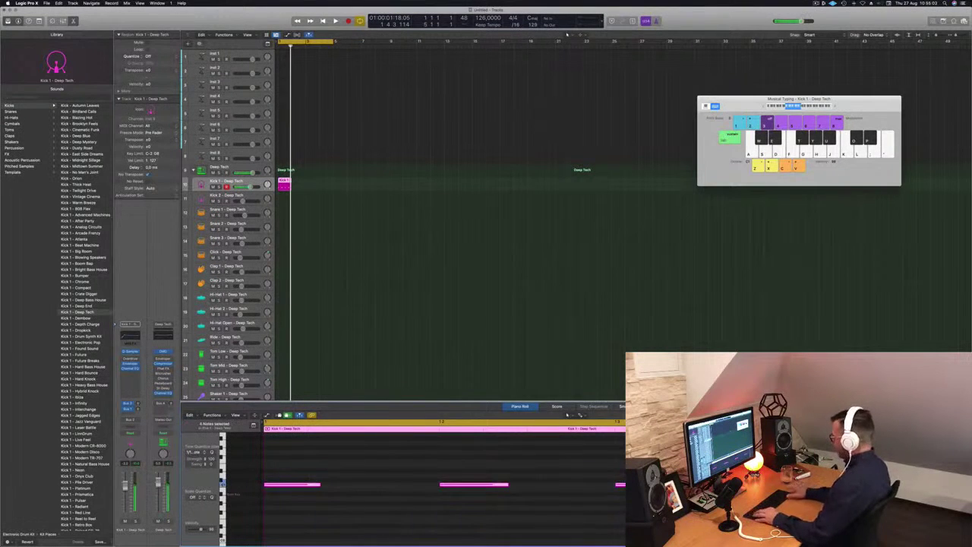
pyautogui.hotkey('alt', 'Down')
pyautogui.hotkey('alt', 'Down')
pyautogui.press('space')
pyautogui.press('space')
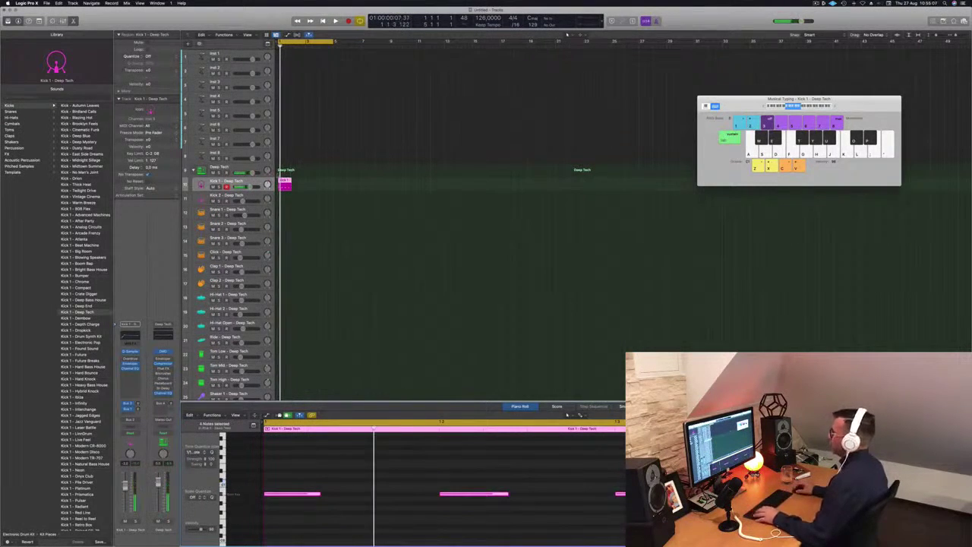
# Step: Copy the one-bar kick region repeatedly up to bar 17, extend the cycle range to match, and play back the result
pyautogui.moveTo(285, 186); pyautogui.dragTo(298, 187)
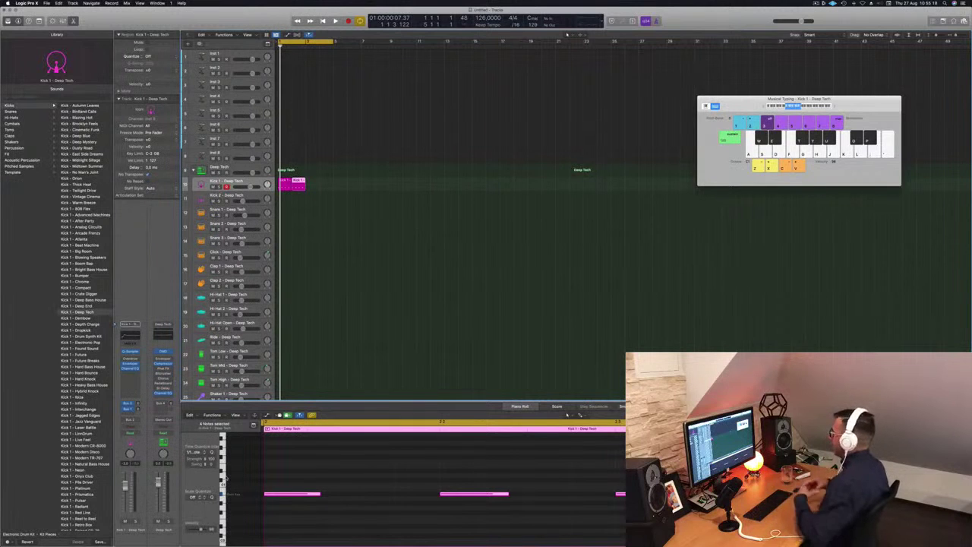
pyautogui.moveTo(328, 190); pyautogui.dragTo(396, 185)
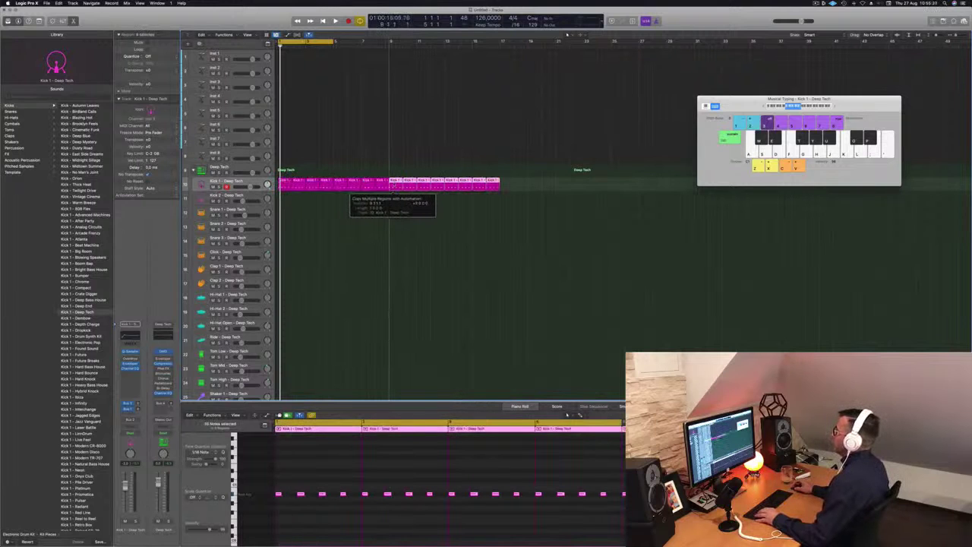
pyautogui.moveTo(332, 41); pyautogui.dragTo(497, 53)
pyautogui.click(421, 96)
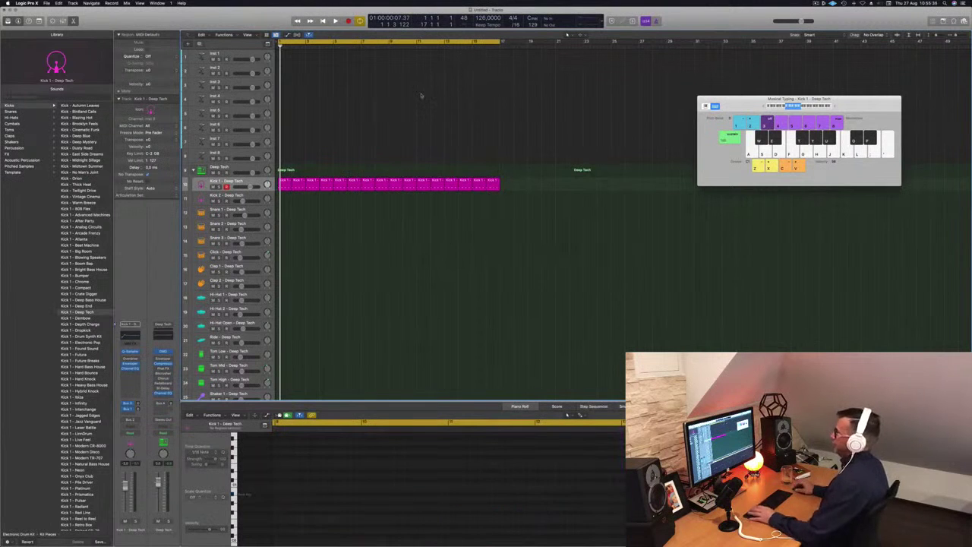
pyautogui.press('space')
pyautogui.press('super+a')
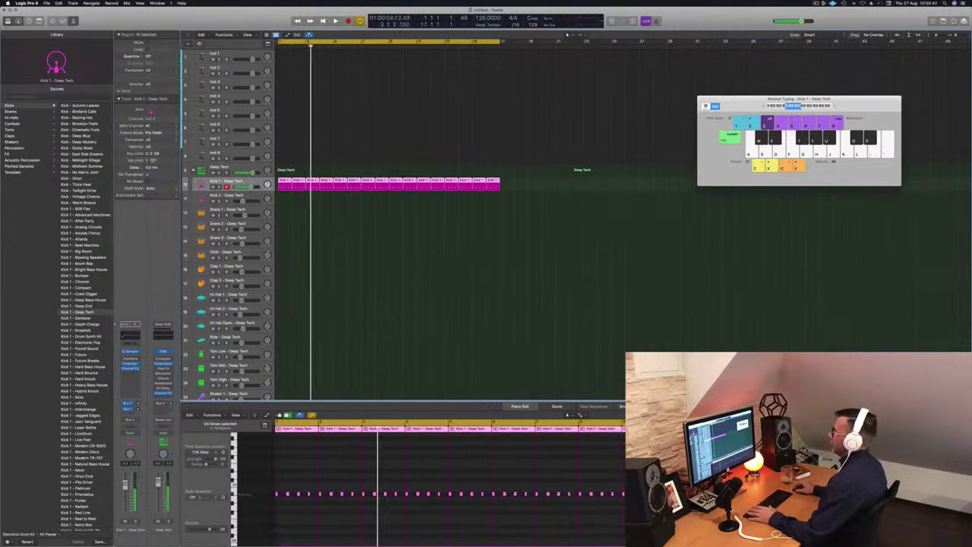
# Step: Load the 70s Classic Synth Bass preset from the Bass category of Alchemy on the Inst 1 track
pyautogui.click(233, 54)
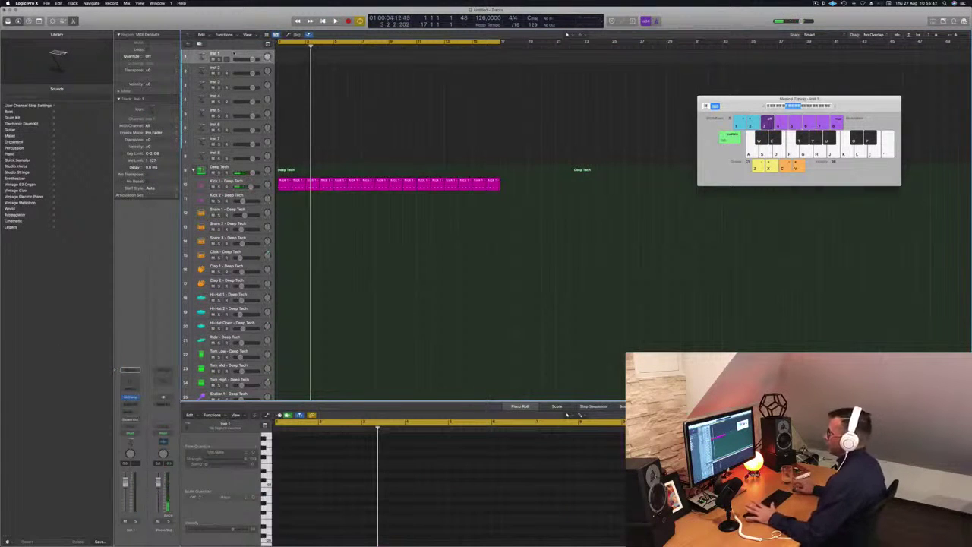
pyautogui.press('Return')
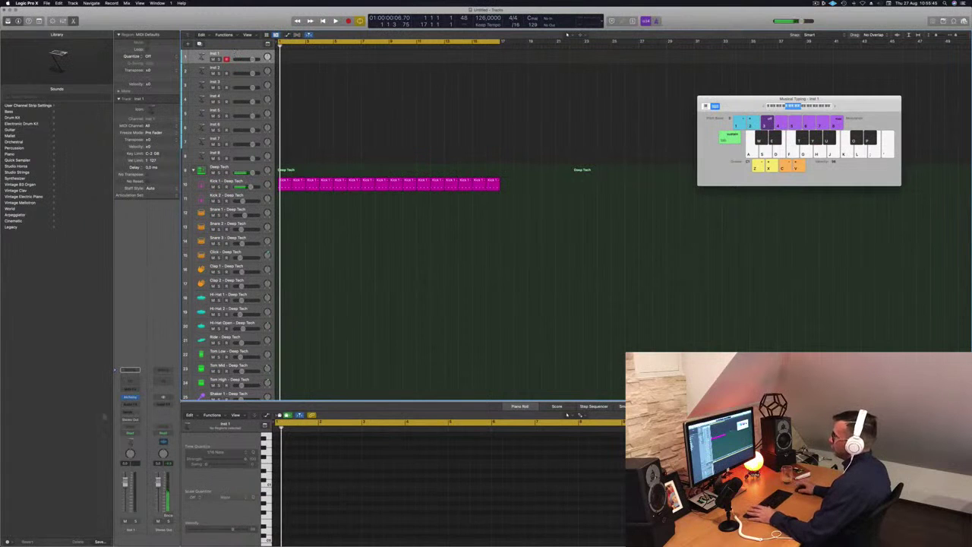
pyautogui.click(129, 396)
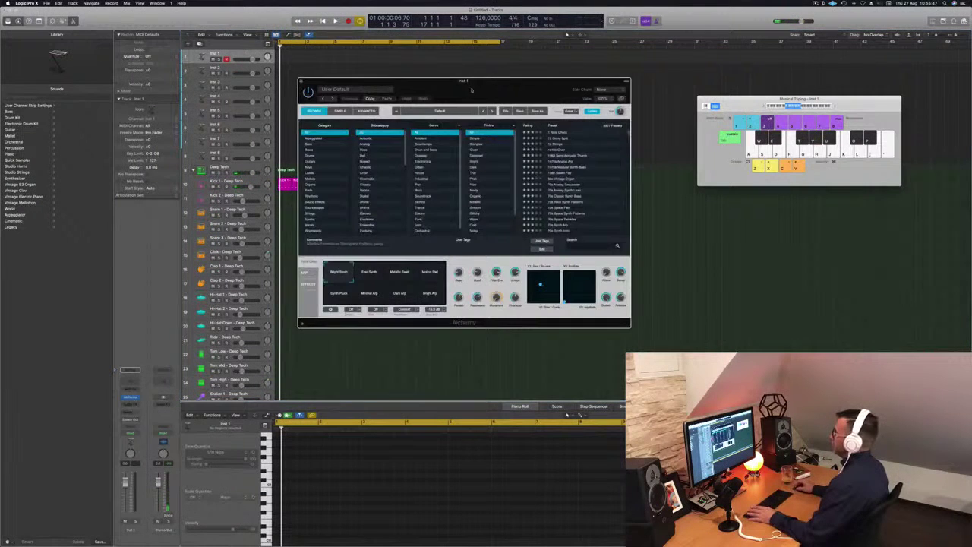
pyautogui.moveTo(468, 91); pyautogui.dragTo(500, 89)
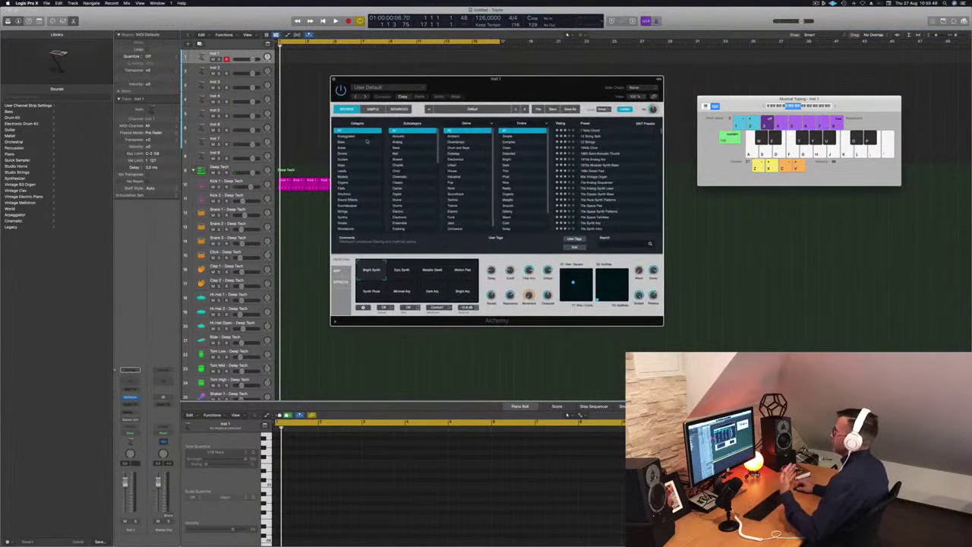
pyautogui.click(342, 142)
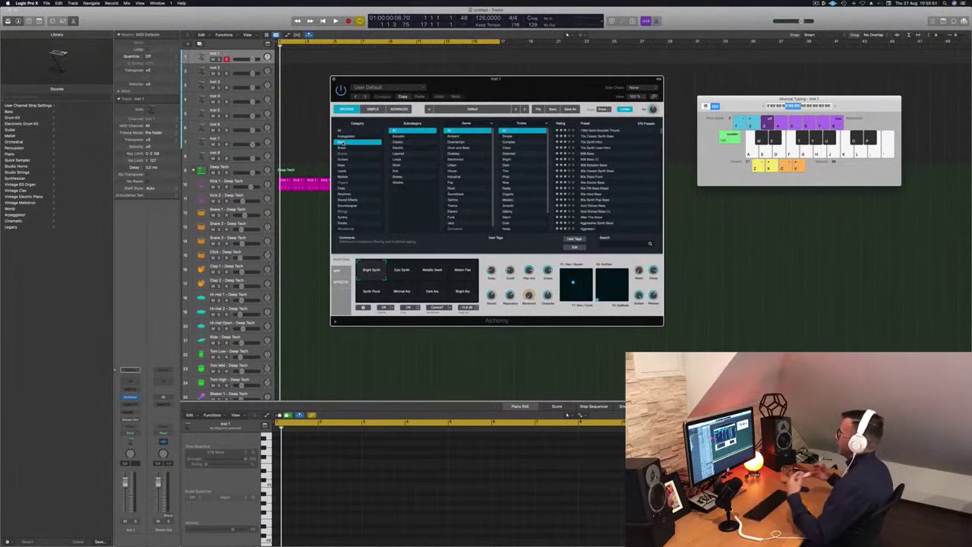
pyautogui.click(600, 137)
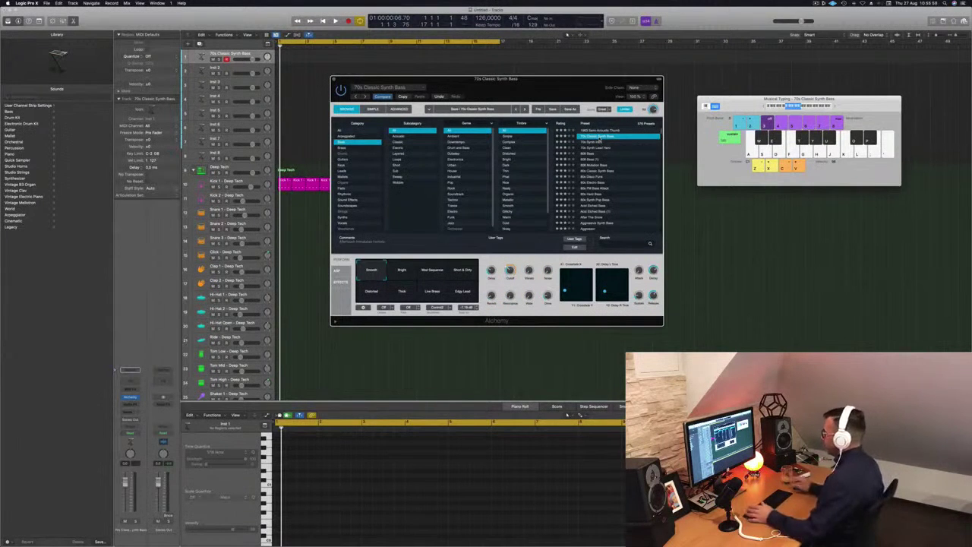
# Step: Shift the Musical Typing keyboard range up one octave and audition the synth bass with a few notes
pyautogui.moveTo(554, 84); pyautogui.dragTo(615, 93)
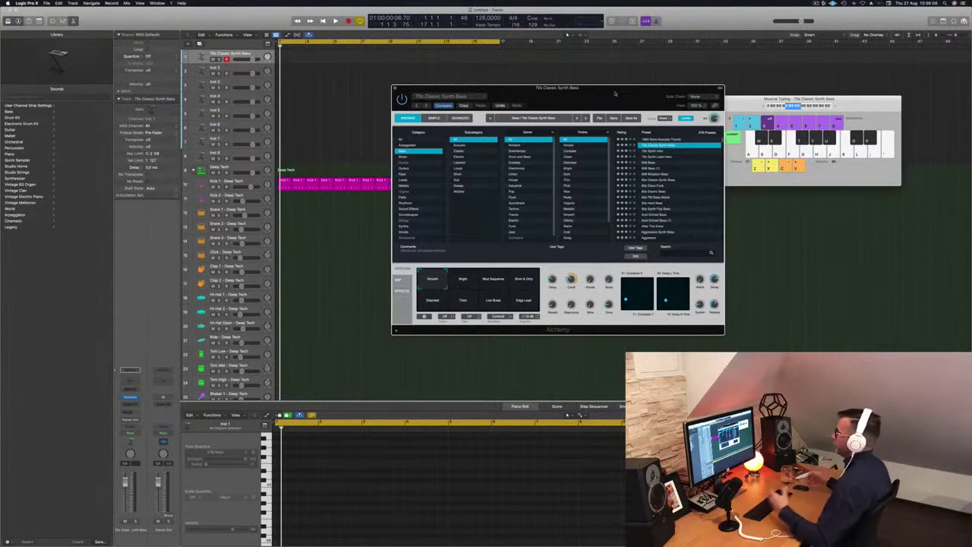
pyautogui.moveTo(632, 98); pyautogui.dragTo(639, 98)
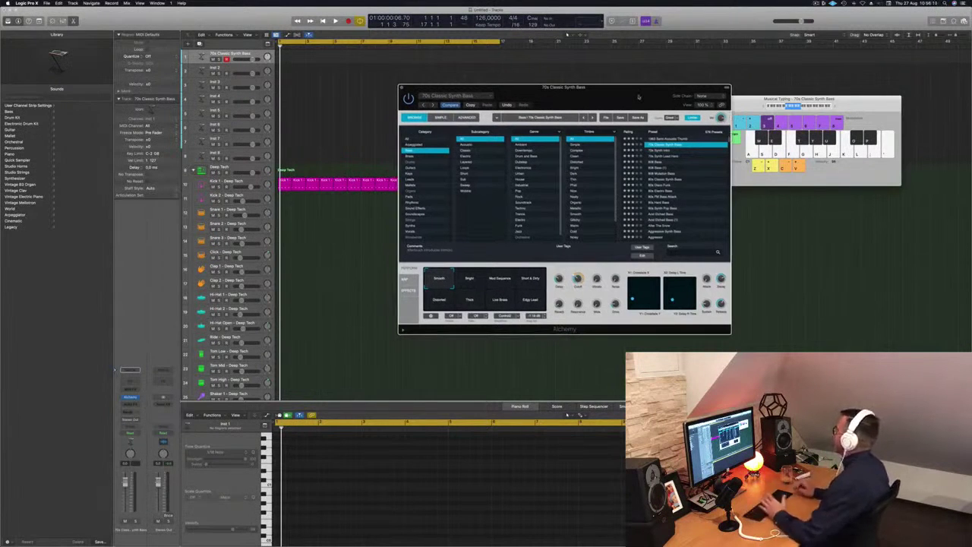
pyautogui.press('w')
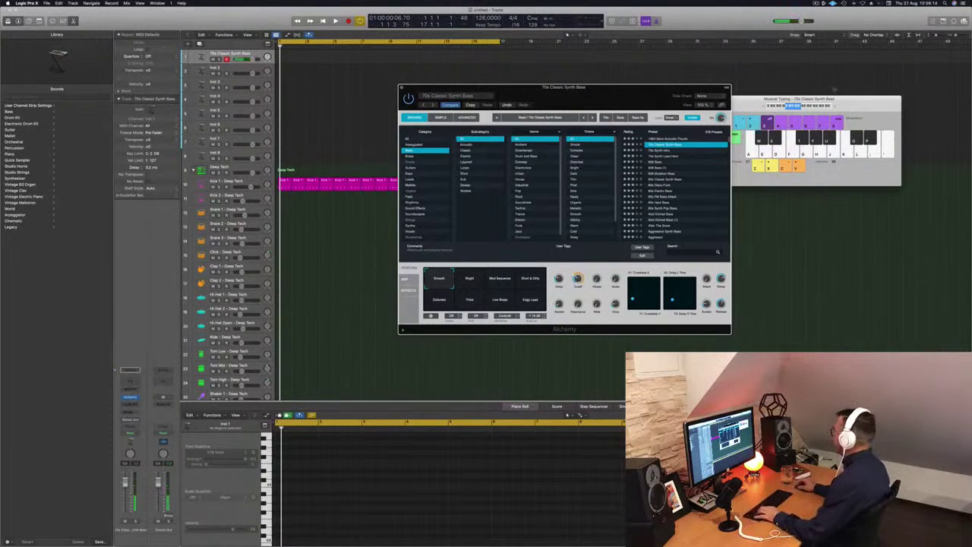
pyautogui.click(834, 106)
pyautogui.press('a')
pyautogui.moveTo(610, 90); pyautogui.dragTo(672, 102)
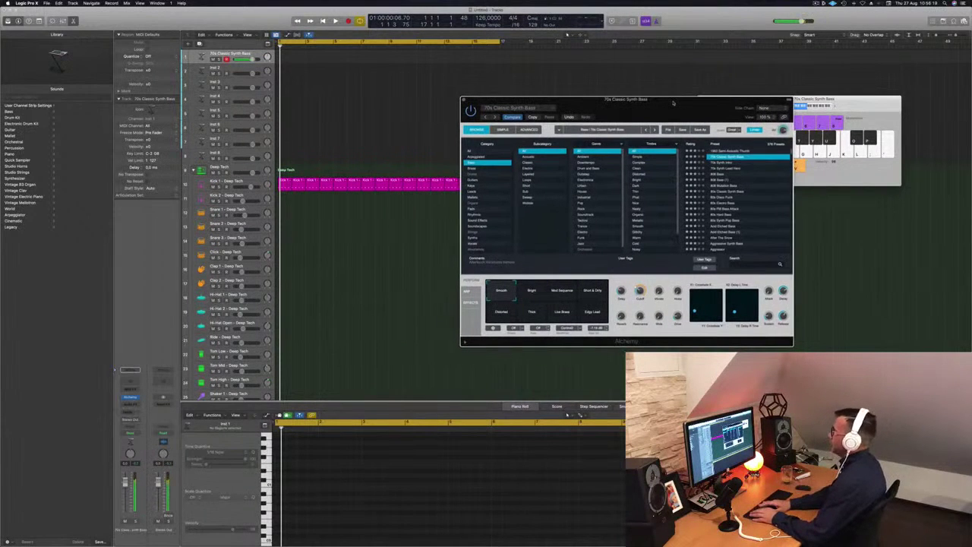
# Step: Record a one-bar bass pattern of repeated same-pitch notes on the 70s Classic Synth Bass track
pyautogui.press('r')
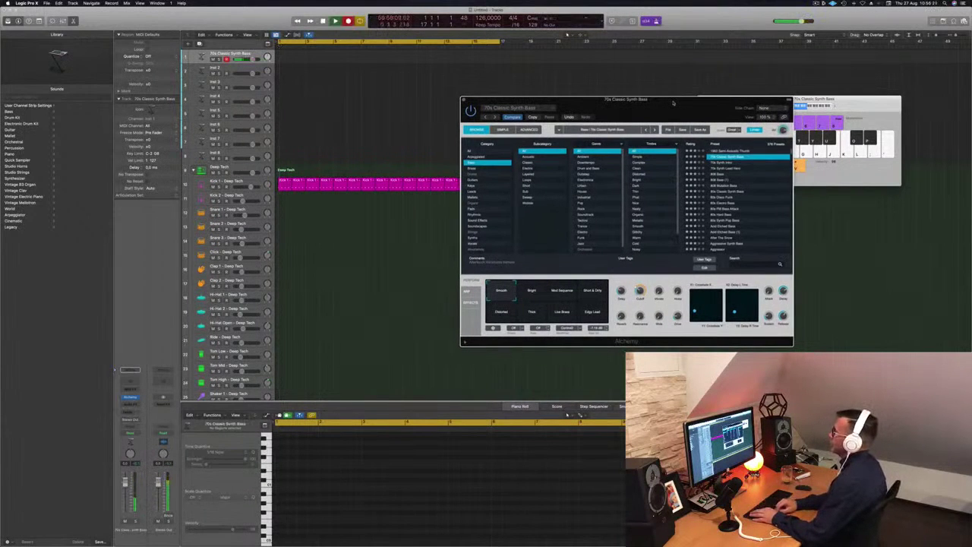
pyautogui.press('a')
pyautogui.press('a')
pyautogui.press('a')
pyautogui.press('a')
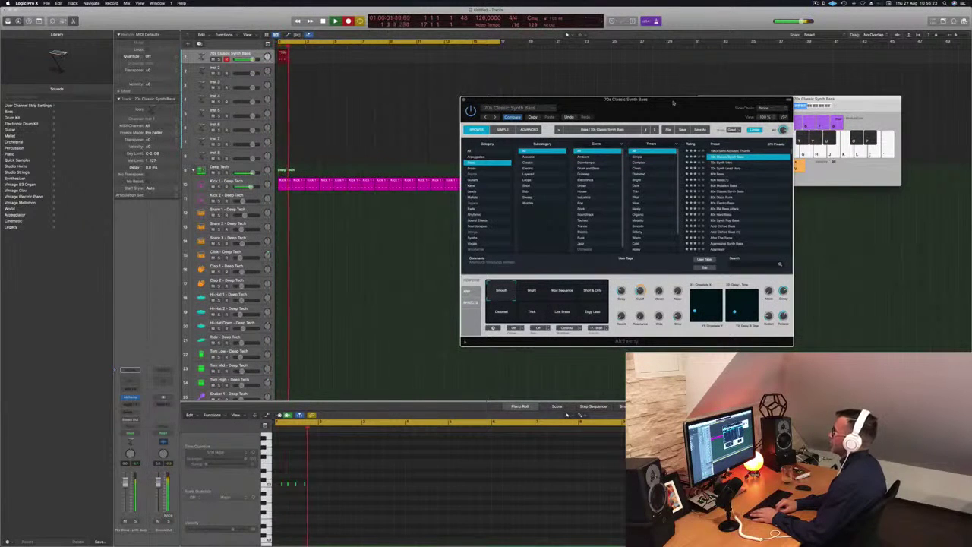
pyautogui.press('space')
# Step: Quantize all the recorded bass notes to 1/16 Note in the Piano Roll and play back the result
pyautogui.scroll(-4, 378, 506)
pyautogui.moveTo(338, 462); pyautogui.dragTo(424, 509)
pyautogui.moveTo(326, 451); pyautogui.dragTo(649, 517)
pyautogui.press('q')
pyautogui.press('space')
pyautogui.press('space')
# Step: Replace the bass notes in the second half of the bar with two notes spaced like the first two, and audition the pattern
pyautogui.moveTo(475, 460); pyautogui.dragTo(625, 508)
pyautogui.press('Delete')
pyautogui.moveTo(516, 471)
pyautogui.mouseDown()
pyautogui.moveTo(313, 502)
pyautogui.moveTo(520, 486)
pyautogui.mouseUp()
pyautogui.press('space')
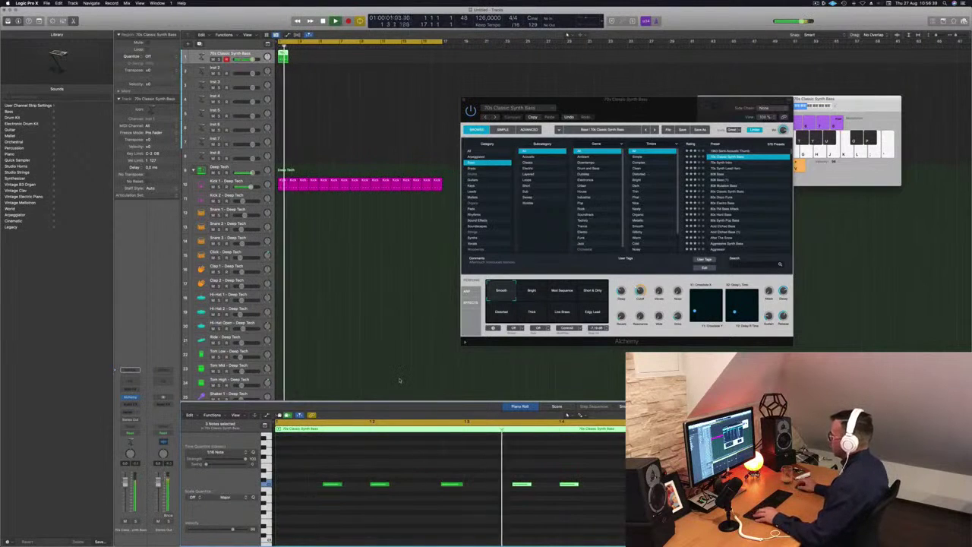
pyautogui.press('space')
# Step: Copy the one-bar bass region repeatedly up to bar 17 and play it back with the kick
pyautogui.moveTo(283, 57); pyautogui.dragTo(406, 58)
pyautogui.click(230, 54)
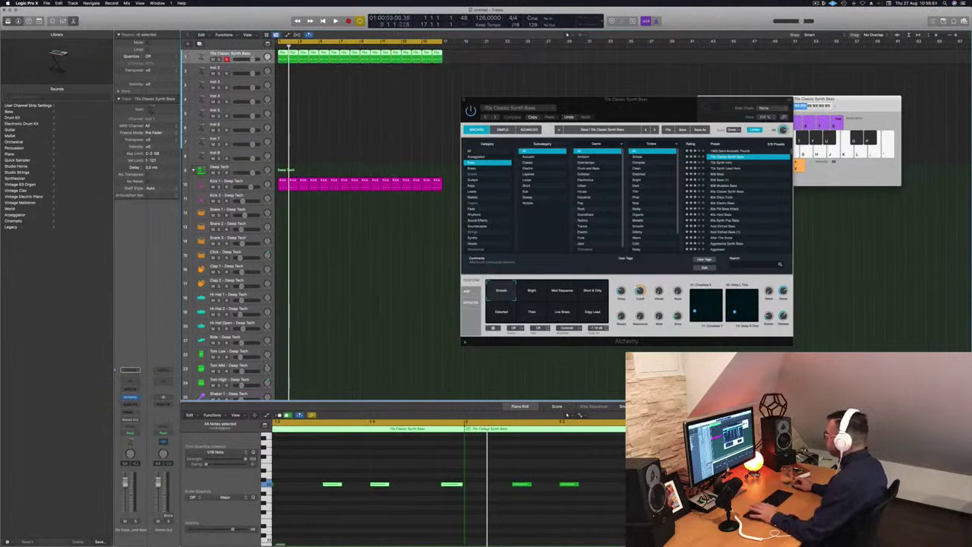
pyautogui.press('space')
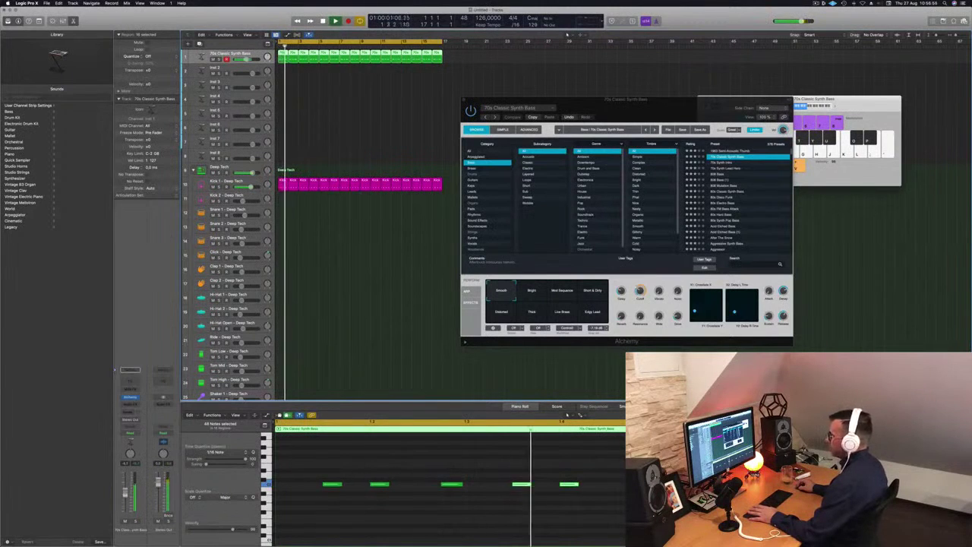
# Step: Adjust the Cutoff of the 70s Classic Synth Bass in Alchemy while listening to the bass and kick together
pyautogui.press('space')
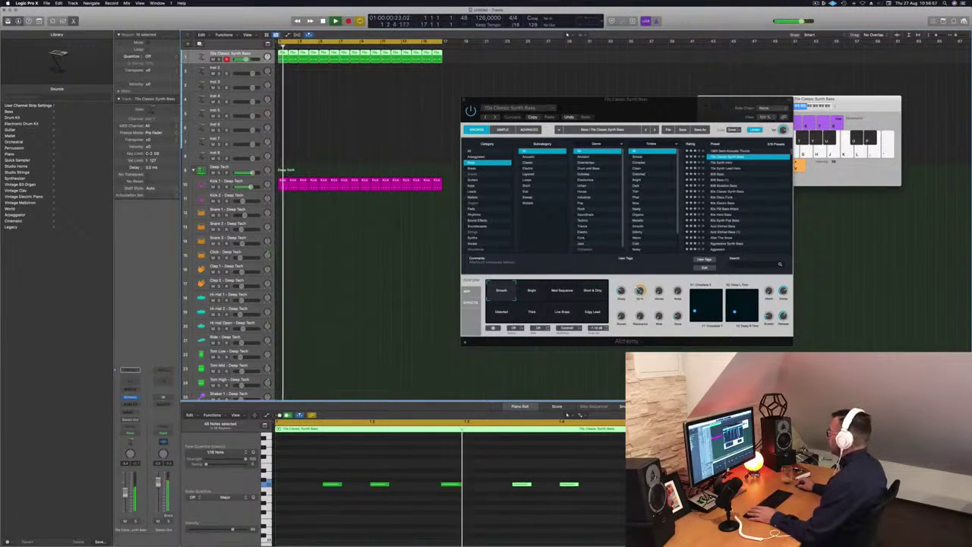
pyautogui.click(639, 298)
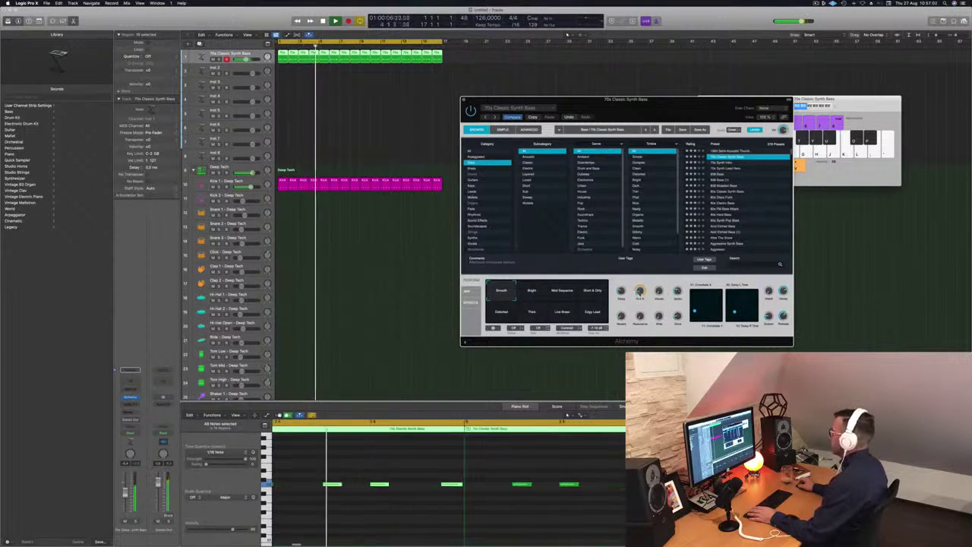
pyautogui.moveTo(648, 108); pyautogui.dragTo(604, 104)
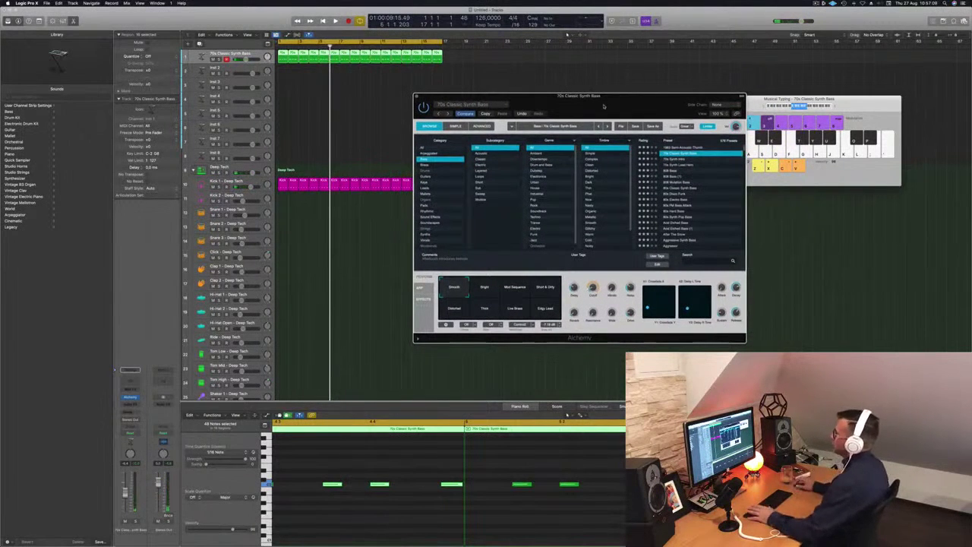
pyautogui.press('space')
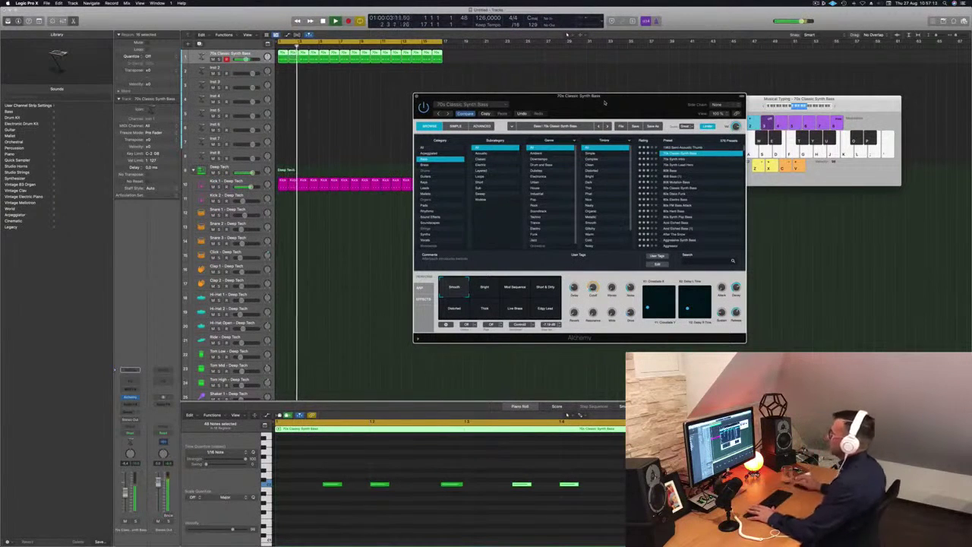
pyautogui.moveTo(534, 97); pyautogui.dragTo(628, 101)
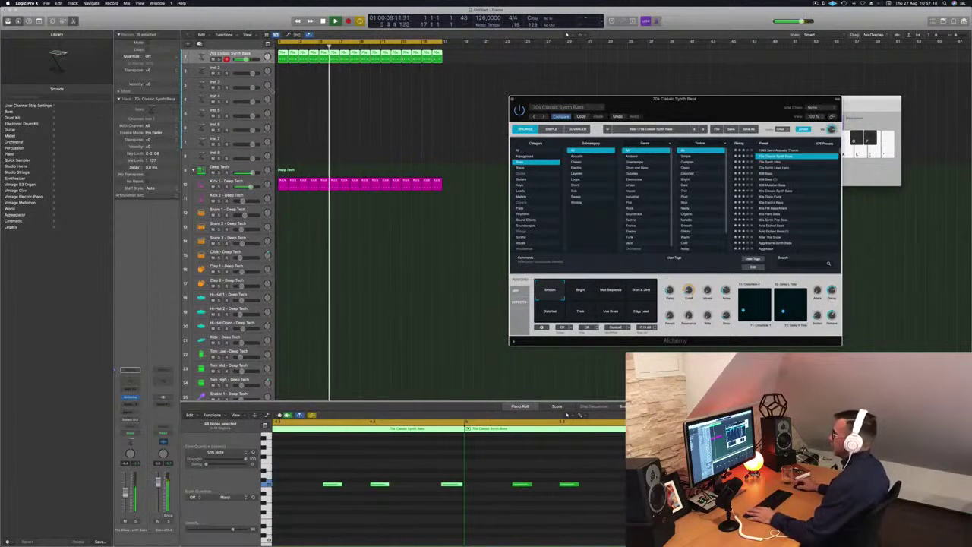
pyautogui.click(289, 89)
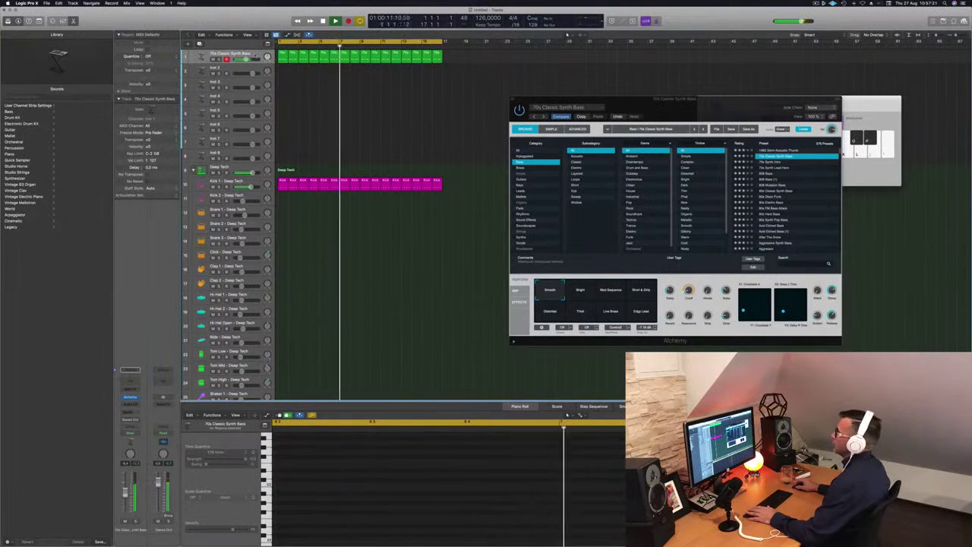
pyautogui.click(256, 56)
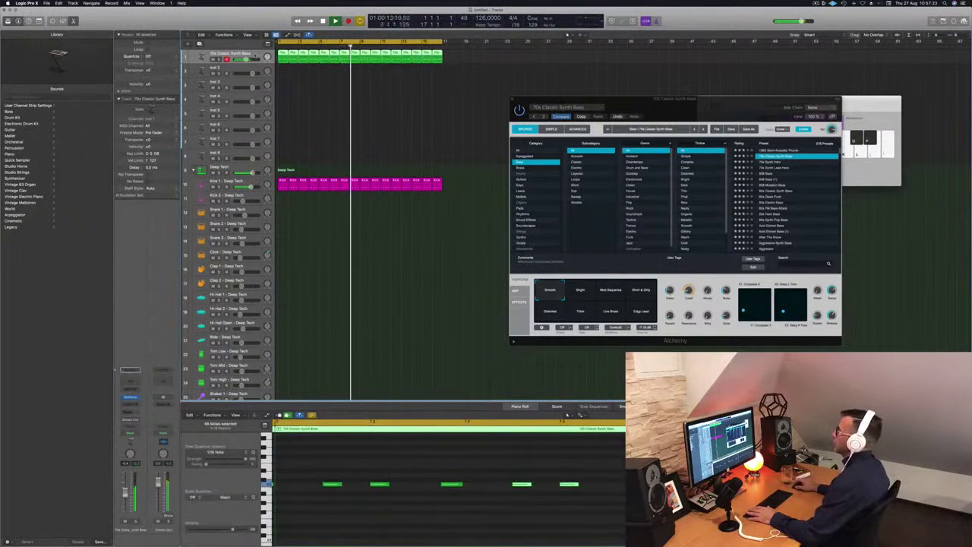
pyautogui.press('space')
# Step: Copy the first one-bar kick region onto the Snare 1 track at bar 1 and select its four notes in the Piano Roll
pyautogui.click(297, 284)
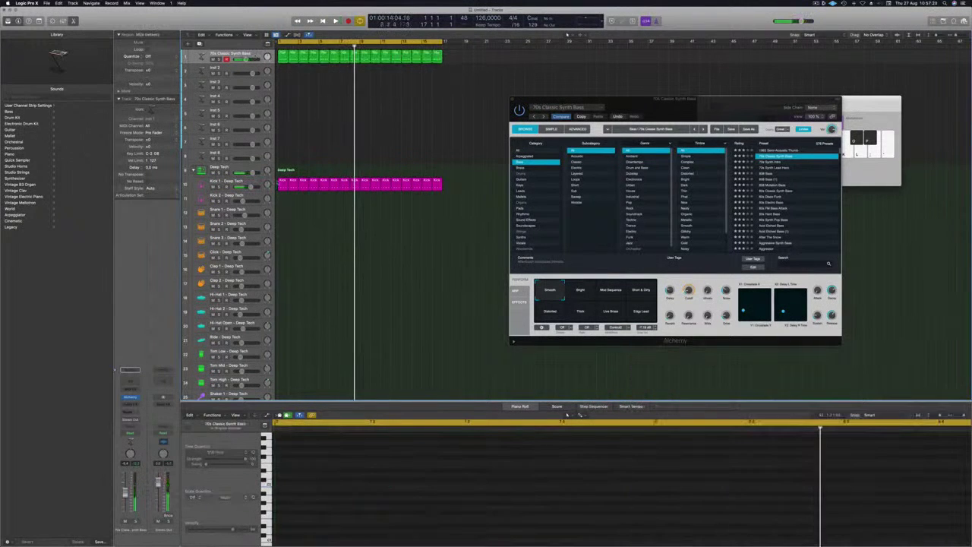
pyautogui.click(279, 183)
pyautogui.moveTo(281, 181); pyautogui.dragTo(281, 212)
pyautogui.moveTo(295, 472); pyautogui.dragTo(589, 502)
pyautogui.scroll(5, 501, 517)
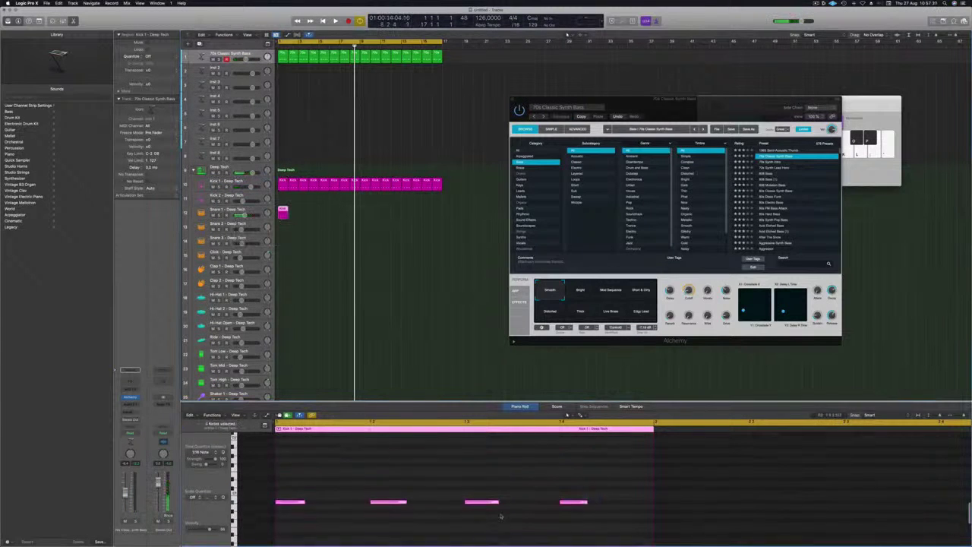
# Step: Delete the notes on beats 1 and 3 of the Snare 1 region, keeping those on beats 2 and 4
pyautogui.scroll(-3, 501, 516)
pyautogui.scroll(-5, 500, 514)
pyautogui.scroll(-3, 500, 514)
pyautogui.moveTo(336, 517); pyautogui.dragTo(275, 444)
pyautogui.press('Delete')
pyautogui.moveTo(478, 478); pyautogui.dragTo(456, 441)
pyautogui.press('Delete')
# Step: Copy the one-bar snare region repeatedly up to bar 17 and play it with the kick and bass
pyautogui.moveTo(282, 209); pyautogui.dragTo(305, 212)
pyautogui.moveTo(306, 213); pyautogui.dragTo(361, 217)
pyautogui.press('space')
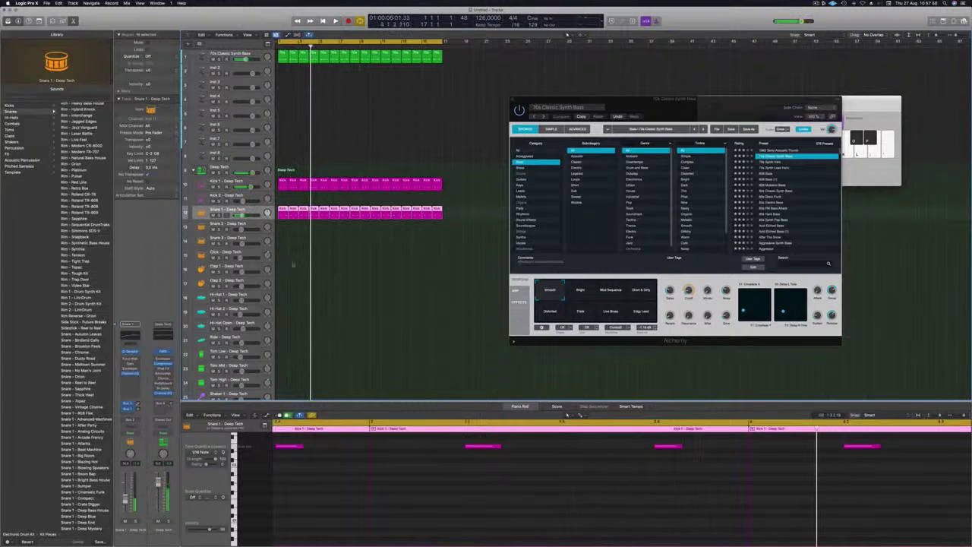
# Step: Copy the first one-bar kick region onto the Hi-Hat Open track at bar 1
pyautogui.click(282, 209)
pyautogui.moveTo(282, 182); pyautogui.dragTo(284, 331)
pyautogui.scroll(-2, 304, 512)
pyautogui.scroll(5, 304, 512)
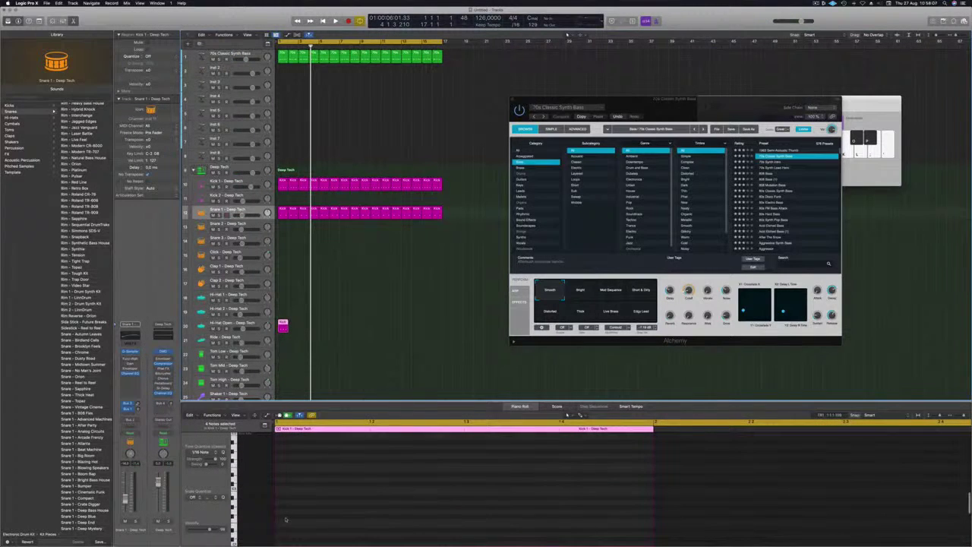
pyautogui.scroll(-3, 288, 517)
pyautogui.scroll(2, 306, 500)
pyautogui.scroll(2, 308, 500)
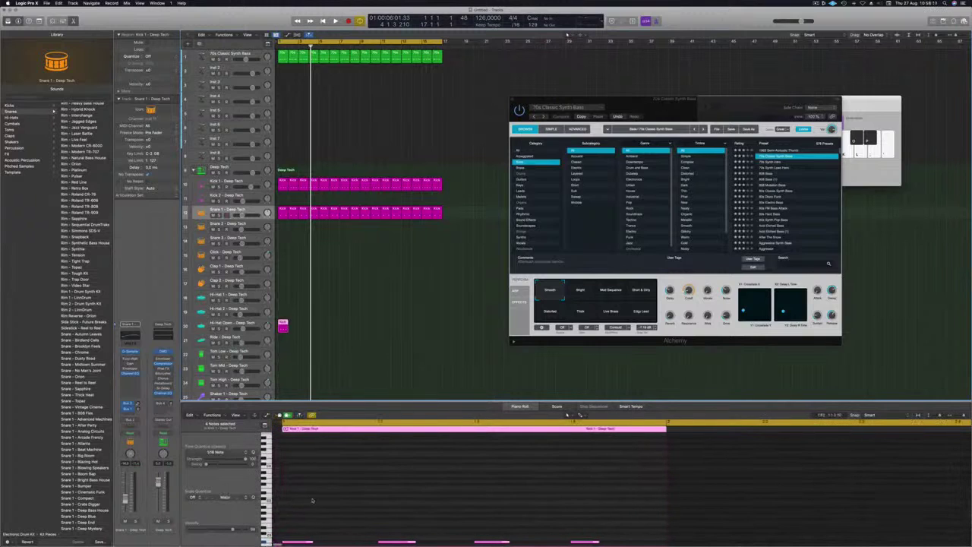
# Step: Select the four notes of the Hi-Hat Open region in the Piano Roll, transpose them and audition the sound
pyautogui.click(325, 281)
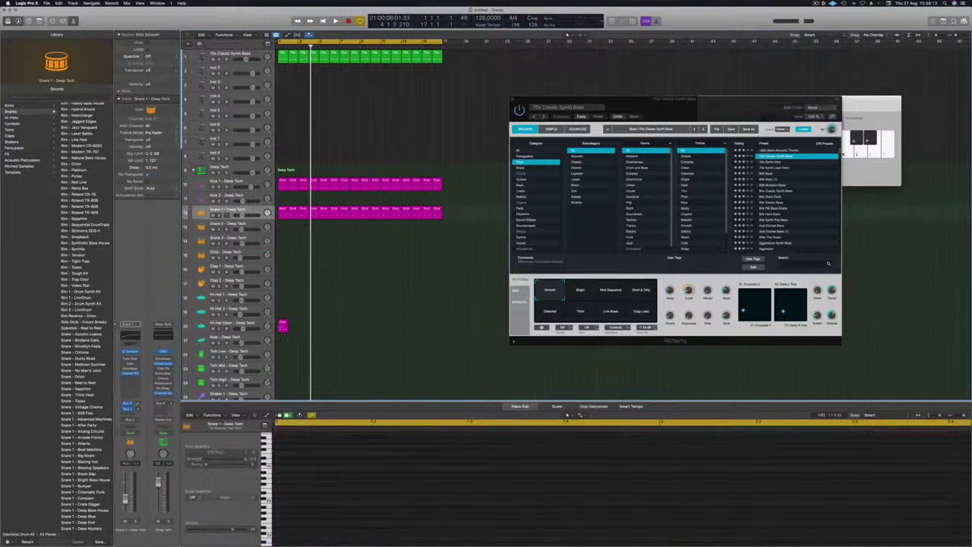
pyautogui.click(280, 326)
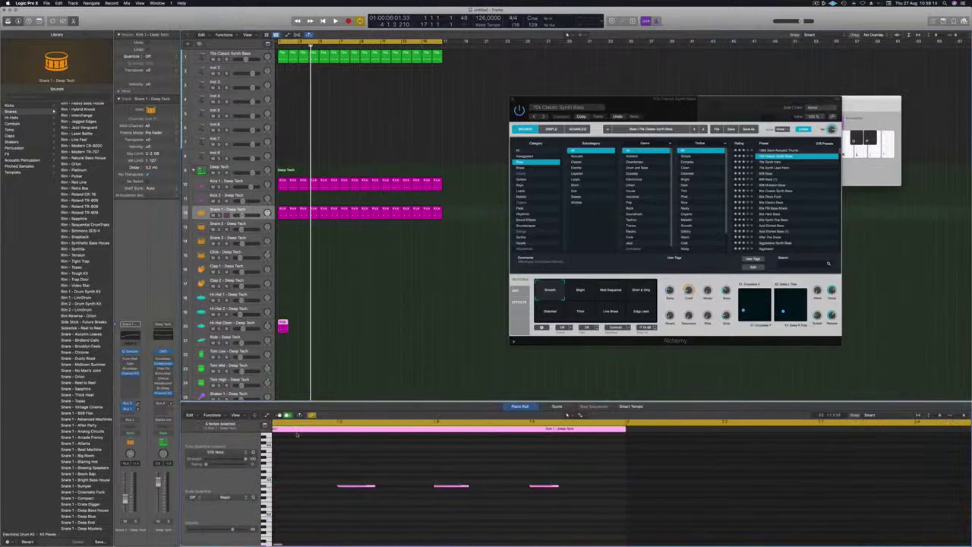
pyautogui.scroll(3, 289, 447)
pyautogui.scroll(3, 287, 449)
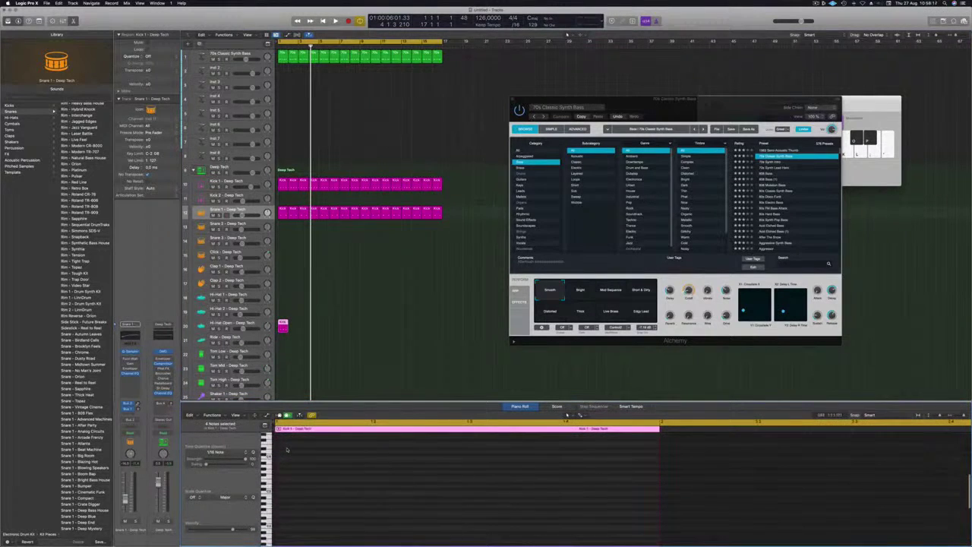
pyautogui.scroll(-3, 287, 448)
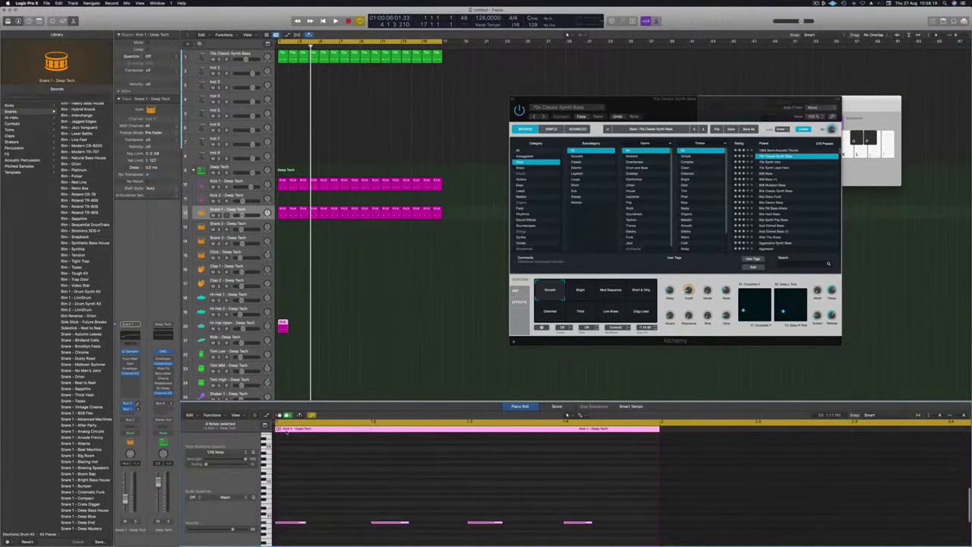
pyautogui.moveTo(260, 449)
pyautogui.mouseDown()
pyautogui.moveTo(279, 449)
pyautogui.moveTo(252, 448)
pyautogui.mouseUp()
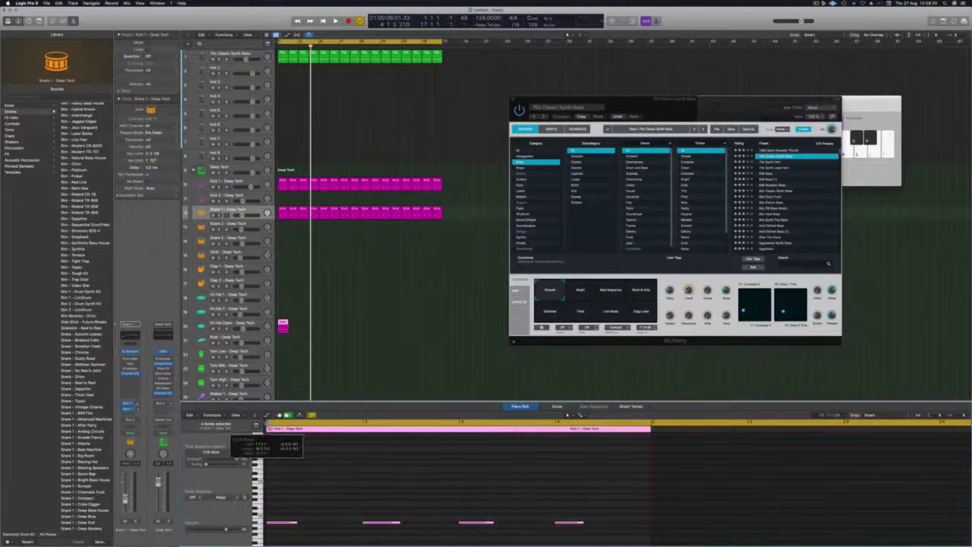
pyautogui.moveTo(282, 496); pyautogui.dragTo(606, 538)
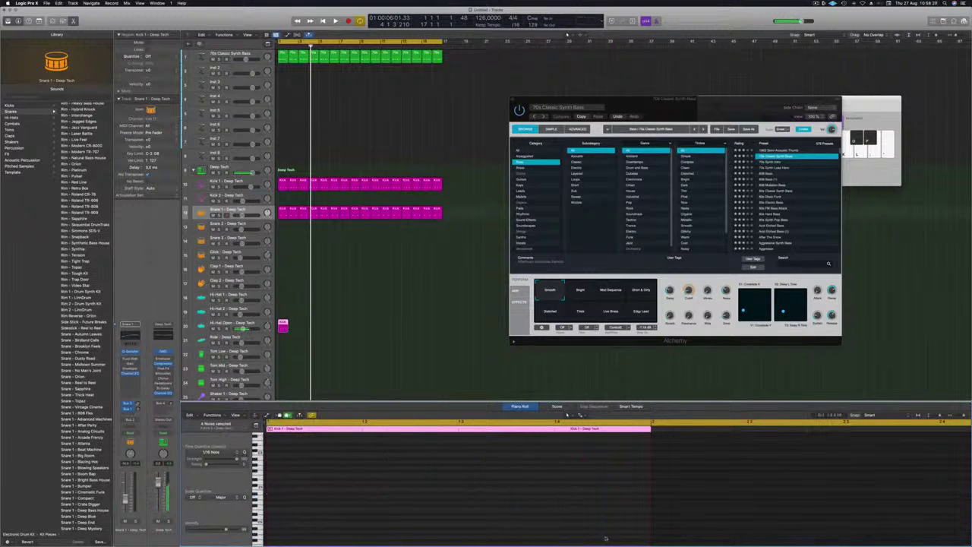
pyautogui.press('space')
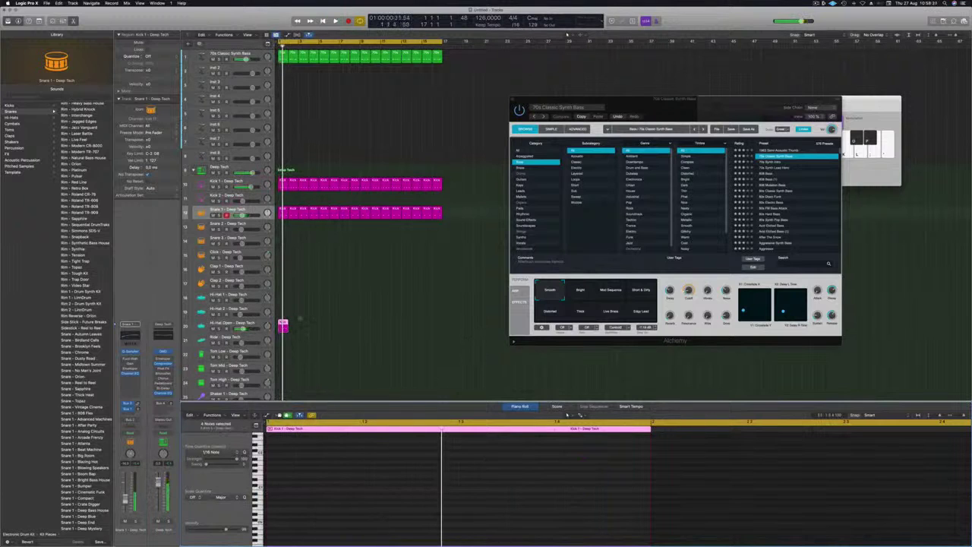
pyautogui.press('e')
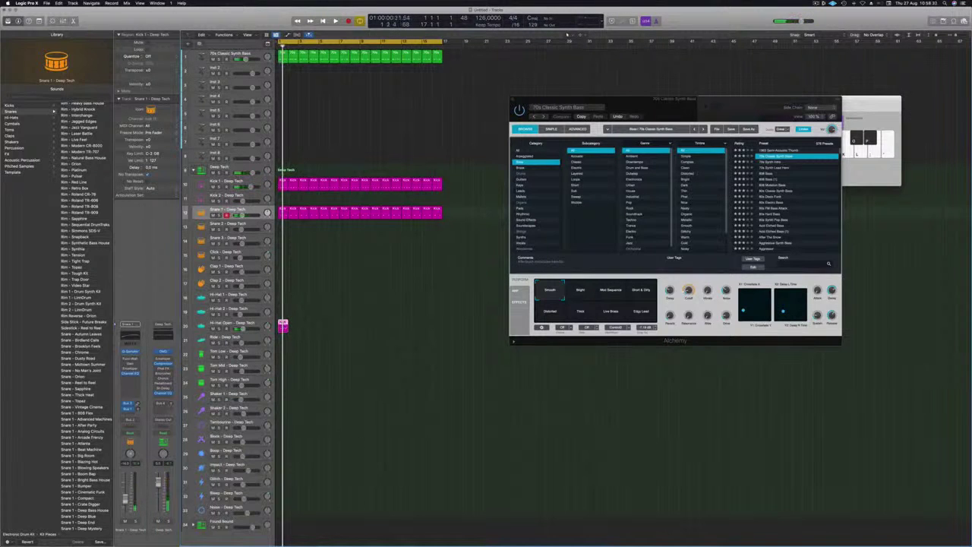
pyautogui.press('e')
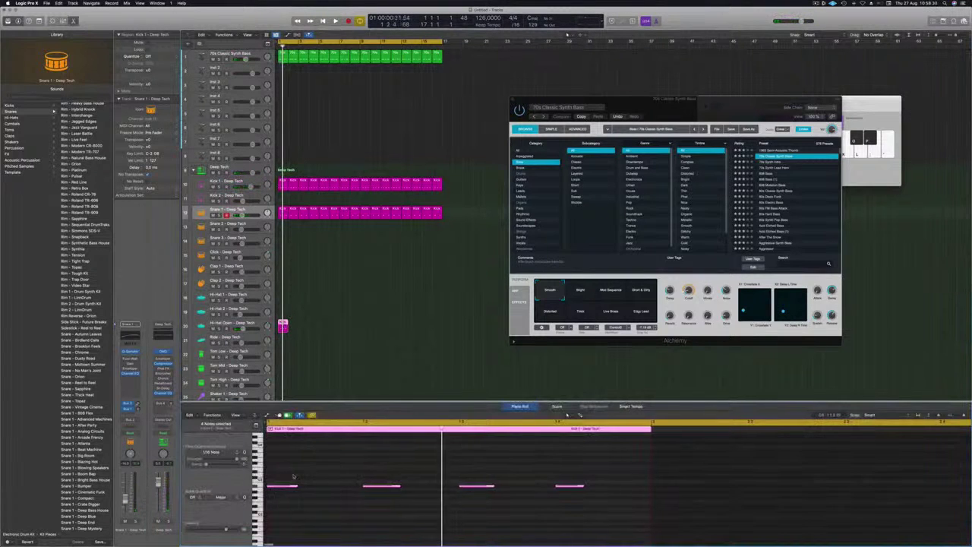
# Step: Shift the four Hi-Hat Open notes to the offbeats between the kicks and adjust their pitch during playback
pyautogui.moveTo(284, 475); pyautogui.dragTo(577, 505)
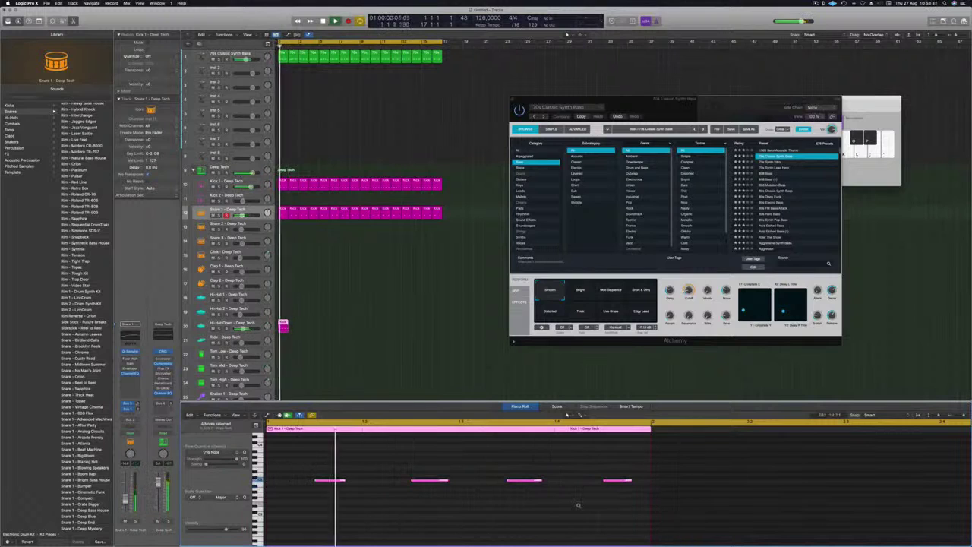
pyautogui.hotkey('alt', 'Down')
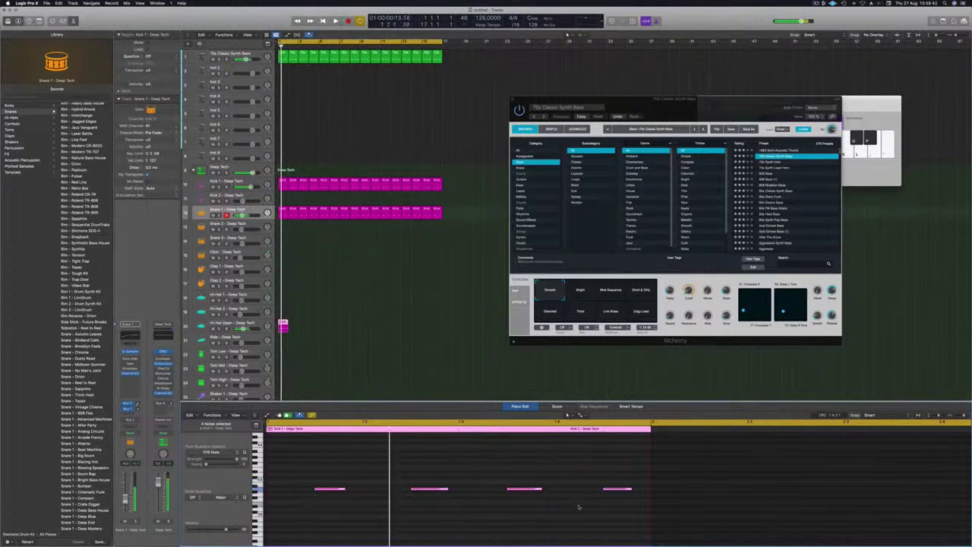
pyautogui.press('Up')
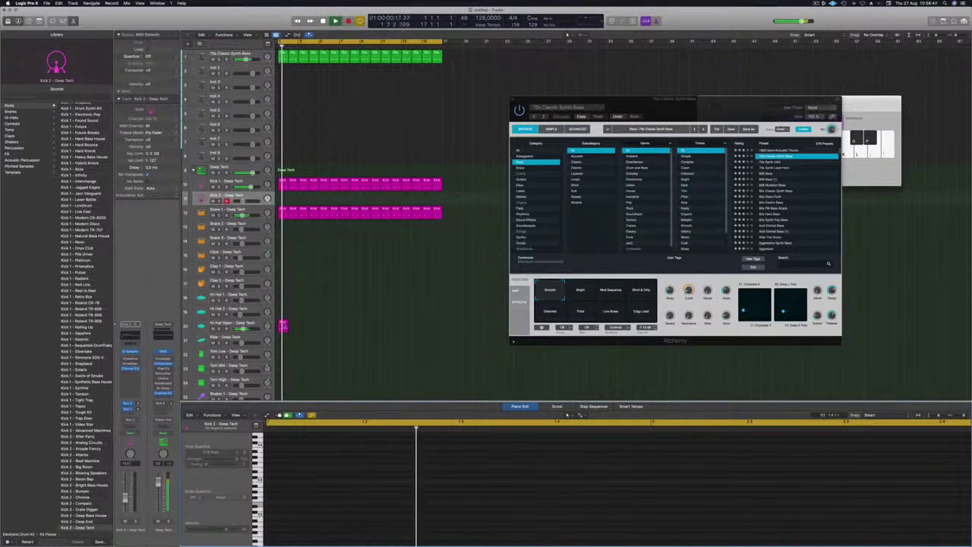
pyautogui.click(283, 325)
pyautogui.moveTo(311, 456); pyautogui.dragTo(637, 537)
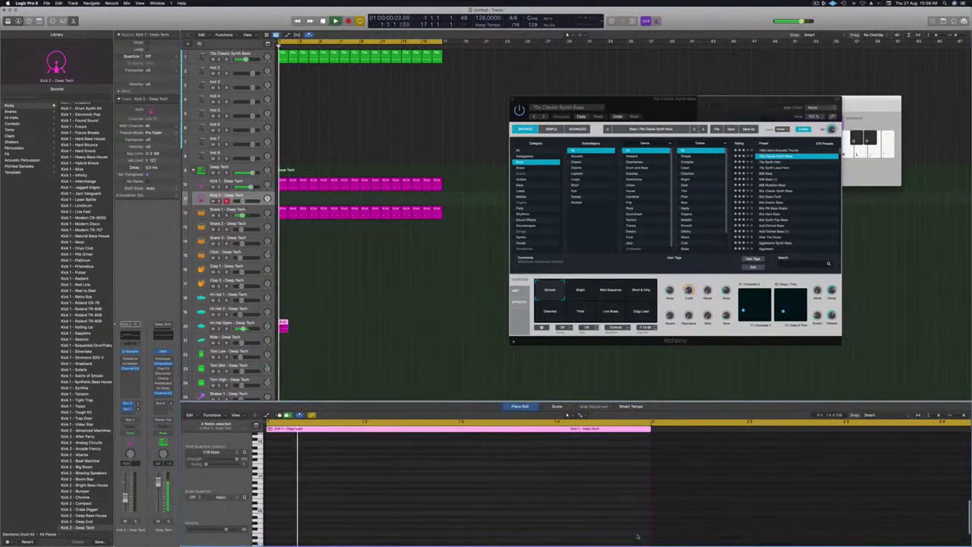
pyautogui.scroll(5, 376, 468)
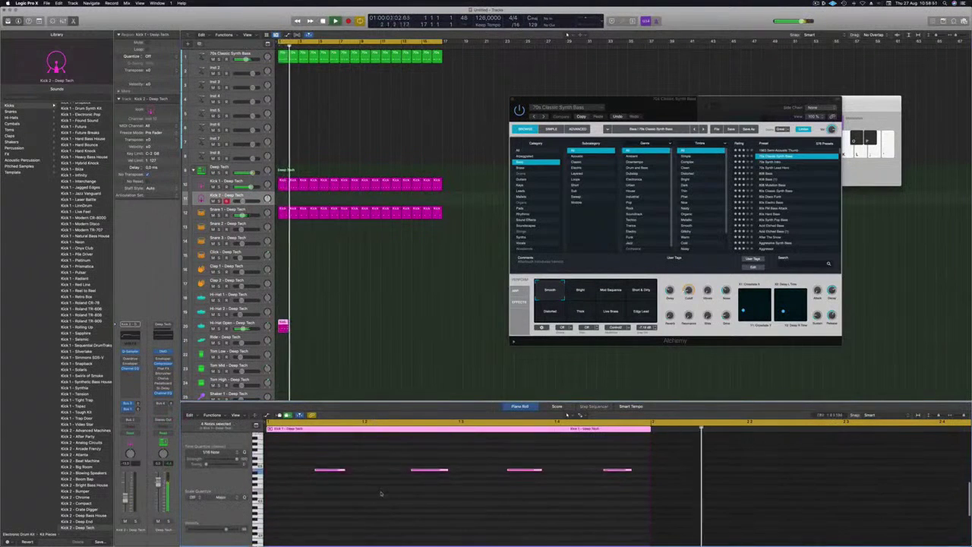
# Step: Copy the one-bar open hi-hat region repeatedly up to bar 17 and play the arrangement from the start
pyautogui.moveTo(282, 325)
pyautogui.mouseDown()
pyautogui.moveTo(325, 331)
pyautogui.moveTo(291, 324)
pyautogui.mouseUp()
pyautogui.keyDown('shift'); pyautogui.click(282, 323); pyautogui.keyUp('shift')
pyautogui.click(372, 330)
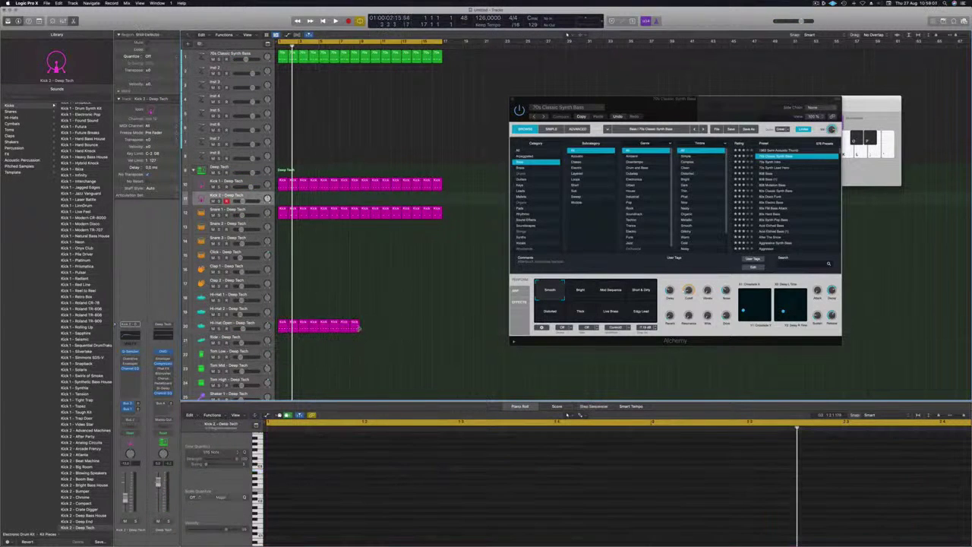
pyautogui.moveTo(360, 322)
pyautogui.mouseDown()
pyautogui.moveTo(439, 327)
pyautogui.moveTo(281, 325)
pyautogui.moveTo(366, 335)
pyautogui.mouseUp()
pyautogui.moveTo(462, 326); pyautogui.dragTo(442, 327)
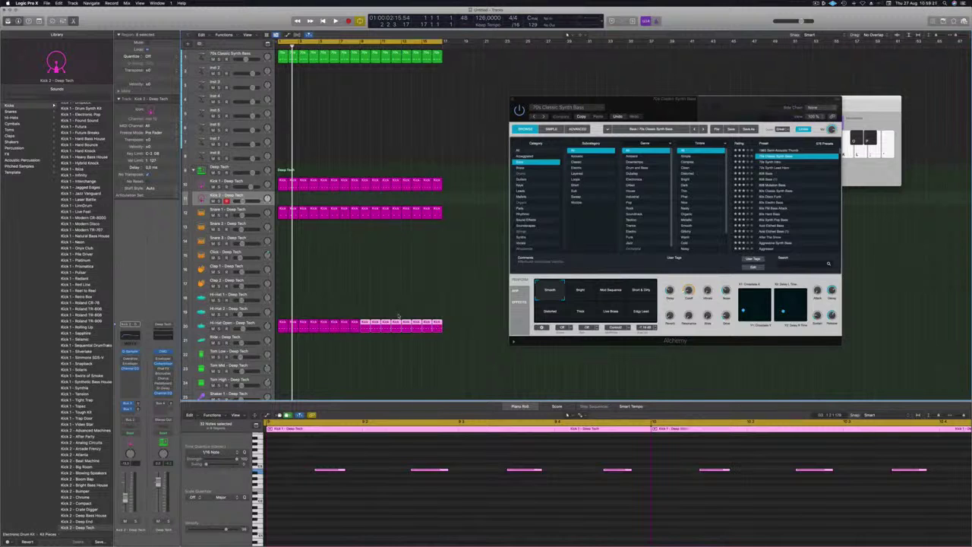
pyautogui.press('space')
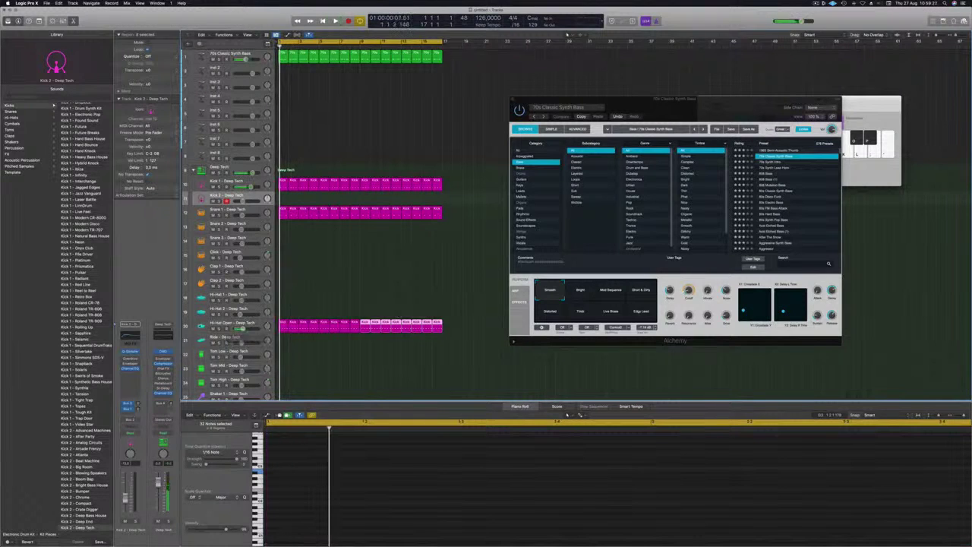
# Step: Lower the Hi-Hat Open track's volume slightly while listening to the full pattern
pyautogui.click(232, 323)
pyautogui.press('space')
pyautogui.moveTo(243, 329); pyautogui.dragTo(240, 329)
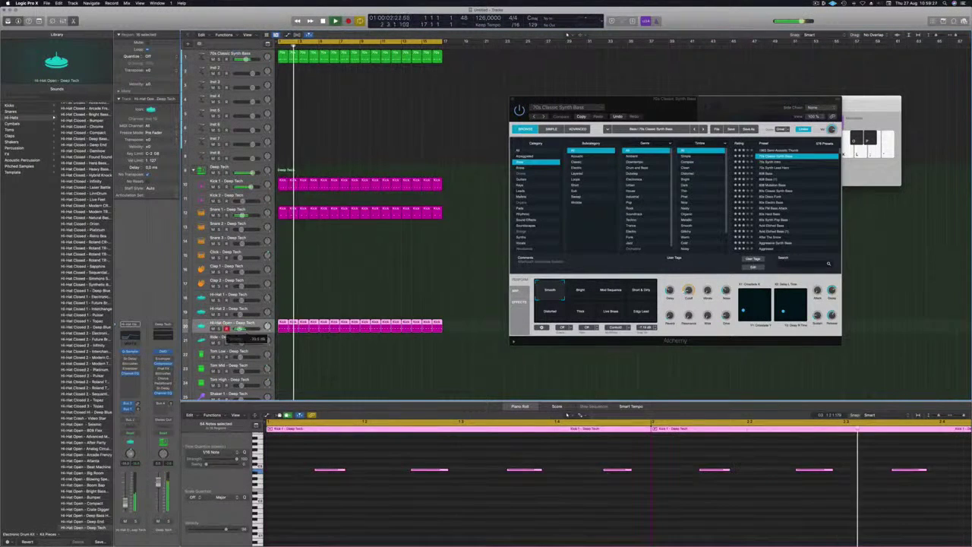
pyautogui.scroll(-5, 306, 285)
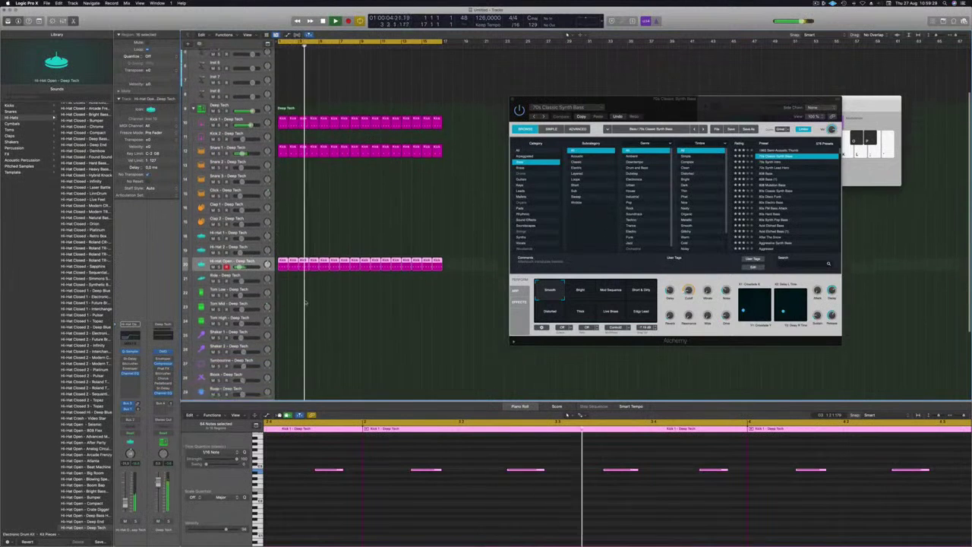
pyautogui.press('space')
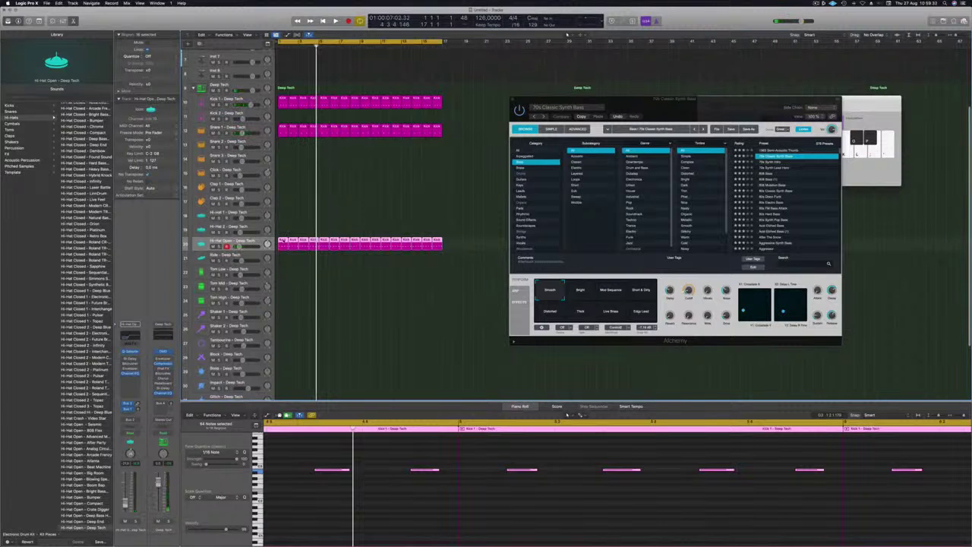
# Step: Copy only the first open hi-hat region onto the Tom Low track, delete all but its last note, and play it
pyautogui.moveTo(284, 264); pyautogui.dragTo(283, 275)
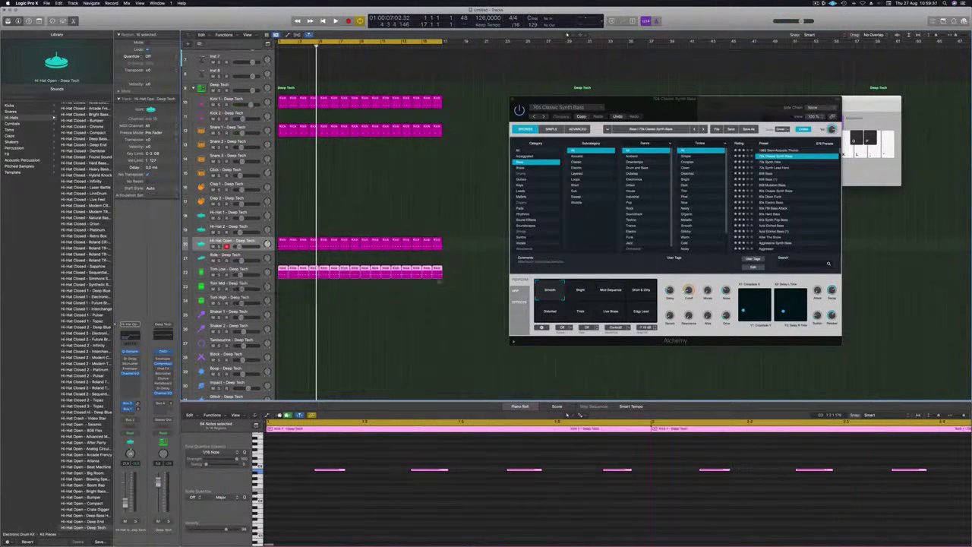
pyautogui.press('super+z')
pyautogui.moveTo(323, 465); pyautogui.dragTo(542, 477)
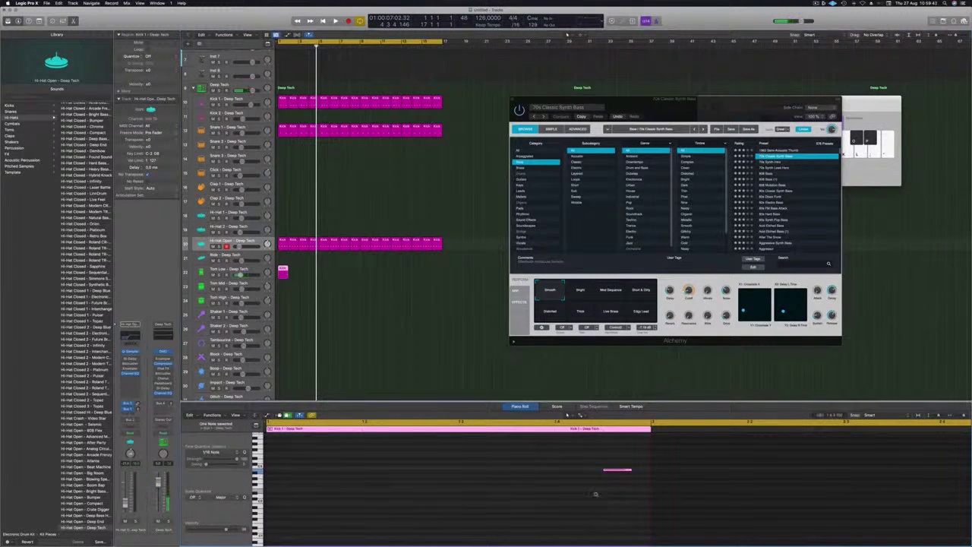
pyautogui.hotkey('alt', 'Return')
pyautogui.press('Return')
pyautogui.press('space')
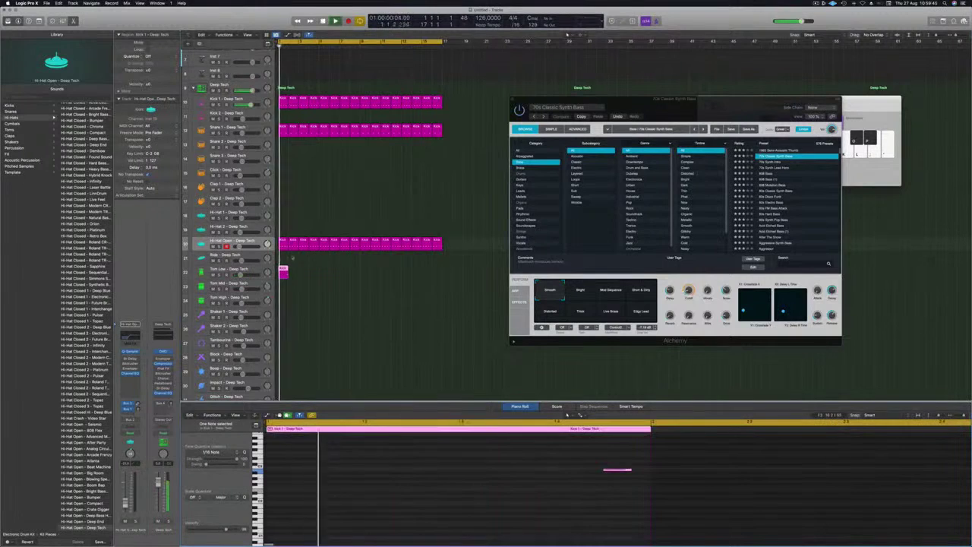
# Step: Transpose the single Tom Low note down to a much lower pitch while the track plays
pyautogui.moveTo(663, 501); pyautogui.dragTo(664, 497)
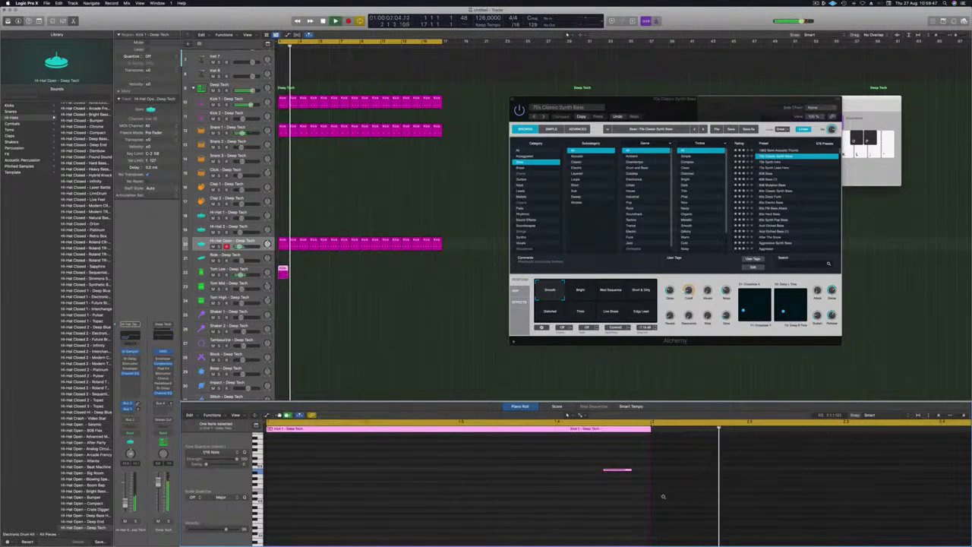
pyautogui.hotkey('alt', 'shift', 'Down')
pyautogui.press('Return')
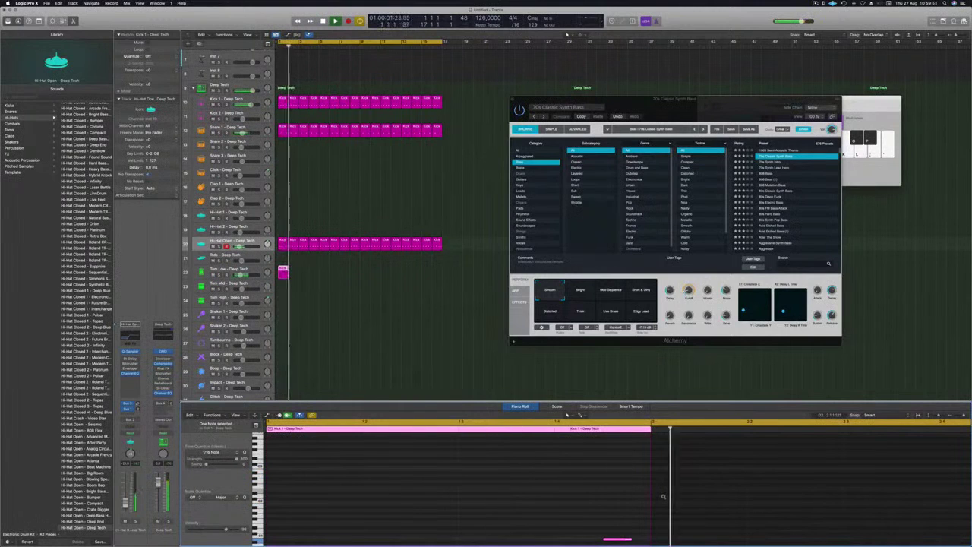
pyautogui.press('Return')
# Step: Copy the one-bar Tom Low region repeatedly up to bar 17 and adjust the Tom Low track's volume during playback
pyautogui.moveTo(282, 273); pyautogui.dragTo(296, 274)
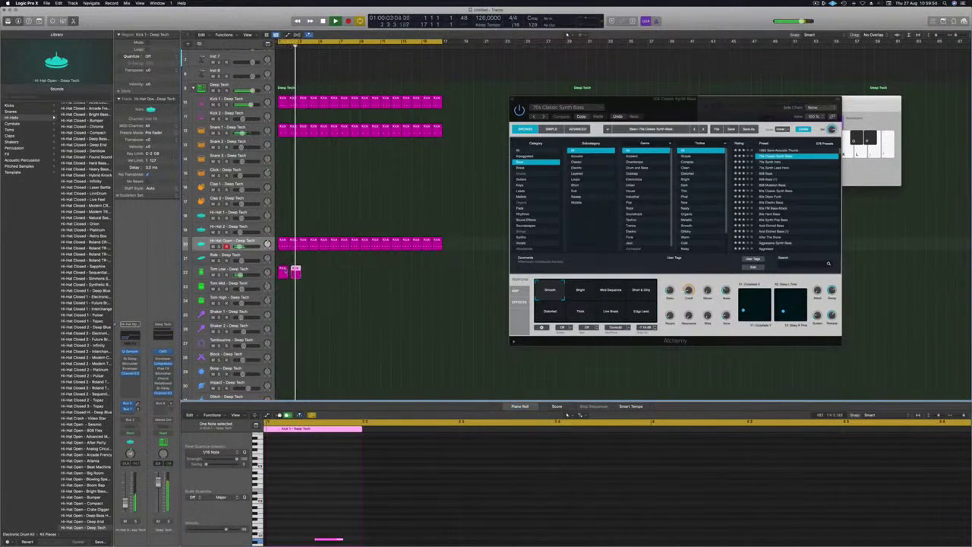
pyautogui.moveTo(297, 269); pyautogui.dragTo(365, 275)
pyautogui.press('space')
pyautogui.moveTo(241, 275); pyautogui.dragTo(241, 275)
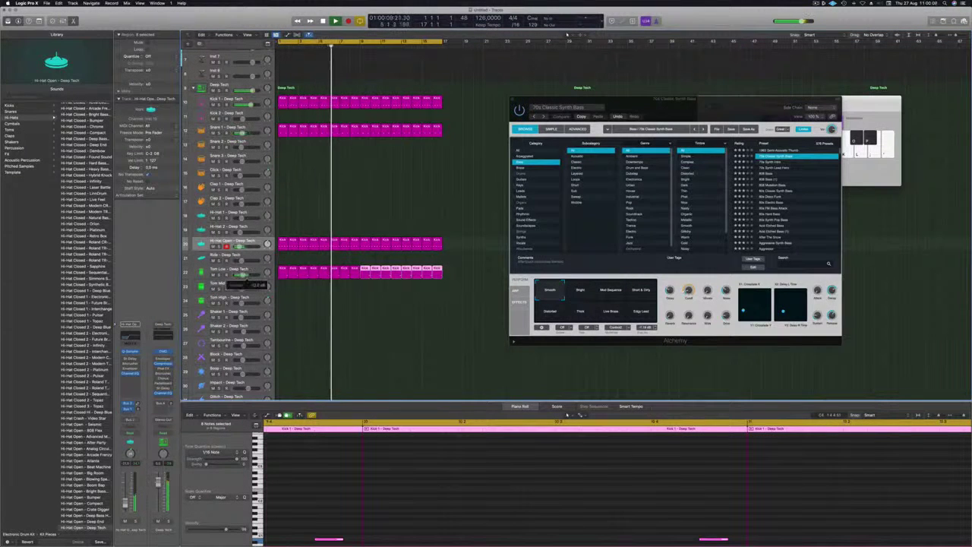
# Step: Select all Tom Low regions and display their notes for the whole pattern in the piano roll
pyautogui.moveTo(450, 275); pyautogui.dragTo(283, 274)
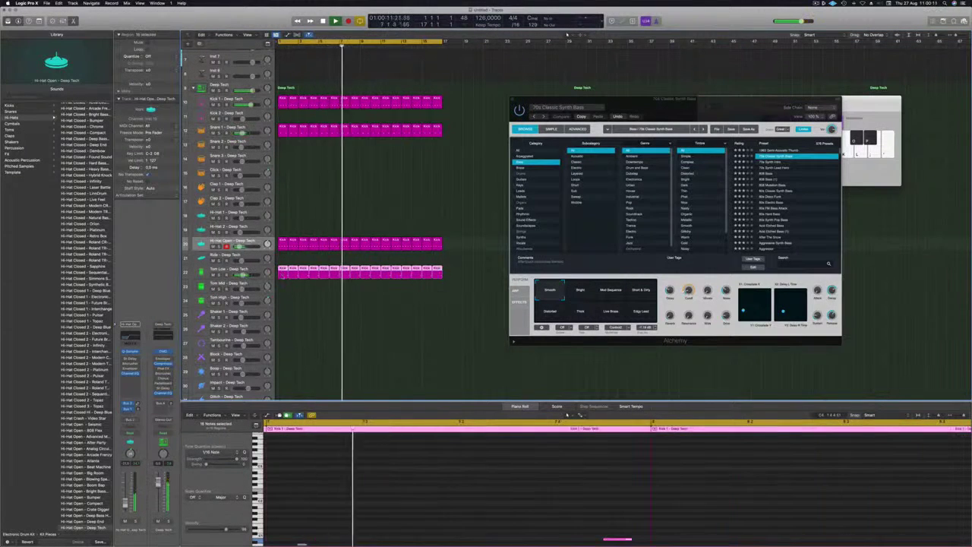
pyautogui.scroll(-8, 376, 506)
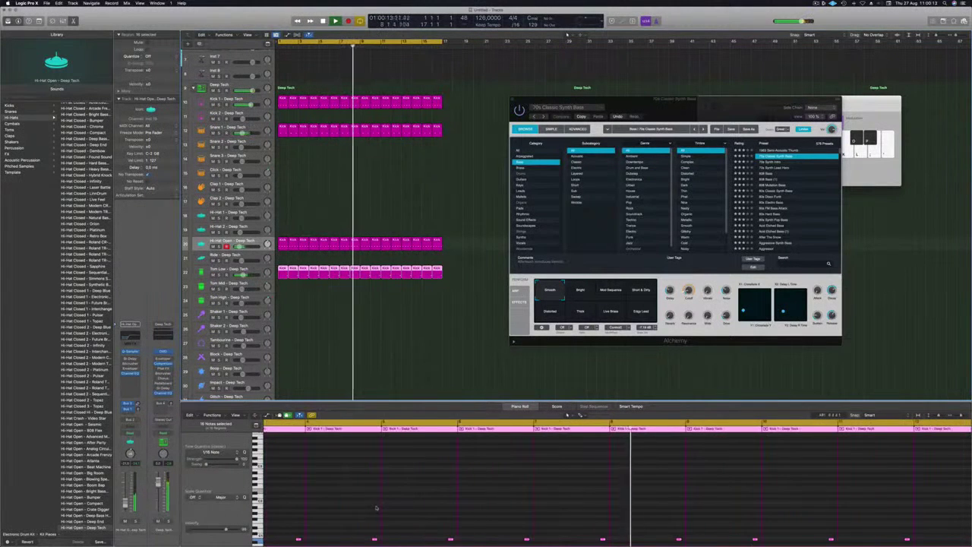
pyautogui.scroll(-6, 376, 506)
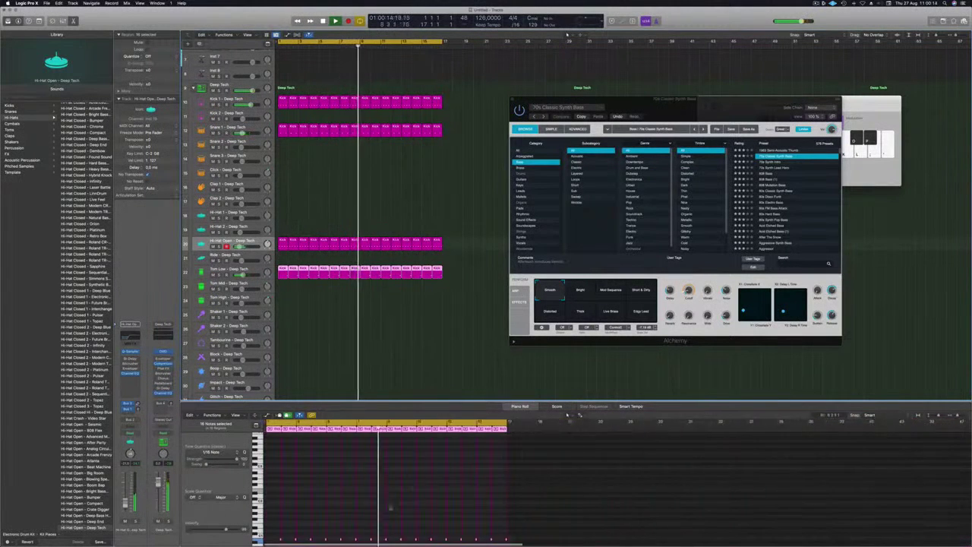
pyautogui.click(466, 501)
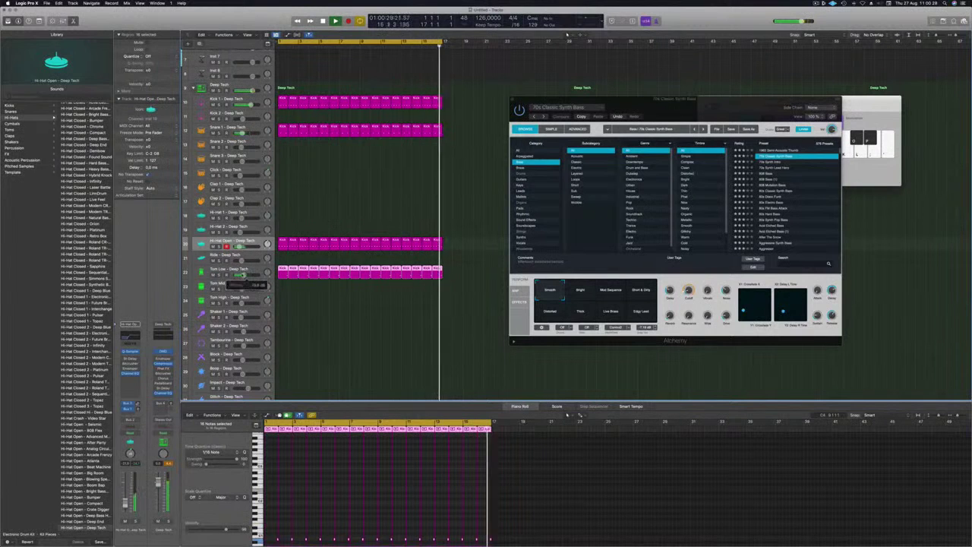
# Step: Change the Tom Low track's sound to Tom Low - Atlanta while the pattern plays
pyautogui.click(203, 272)
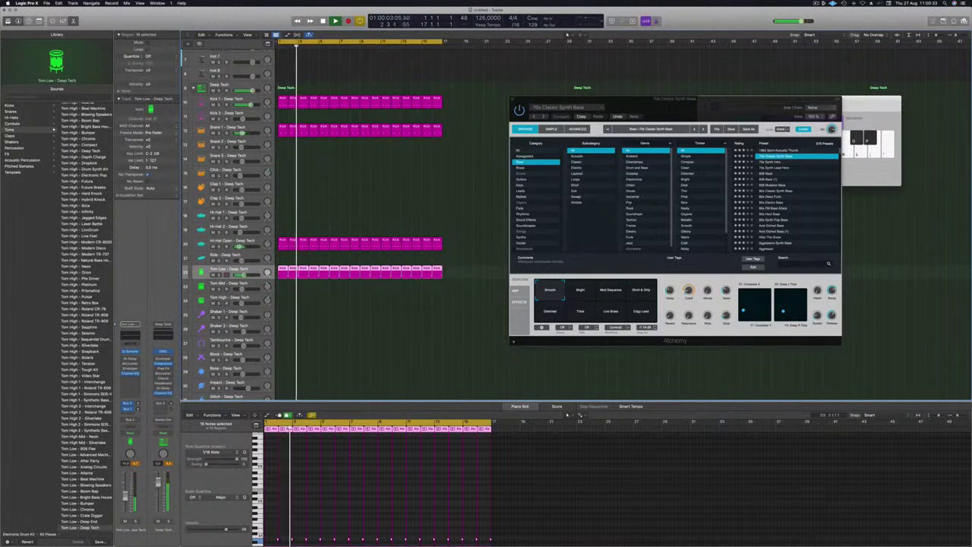
pyautogui.scroll(-5, 85, 319)
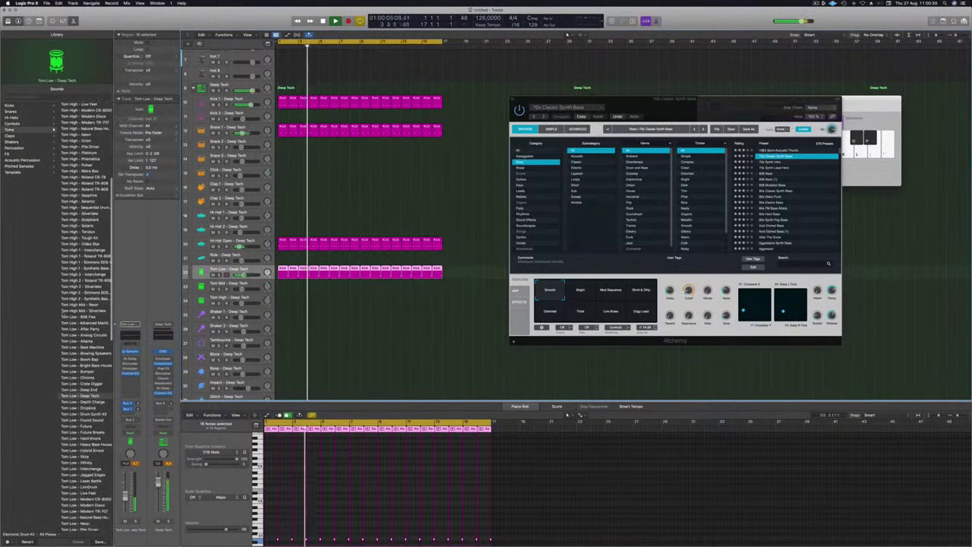
pyautogui.click(79, 341)
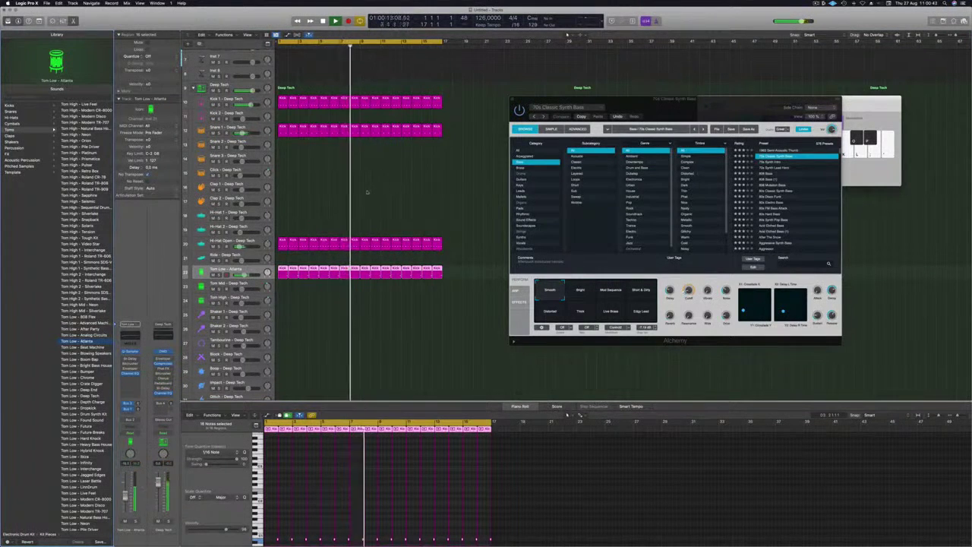
# Step: Copy the first open hi-hat region onto the Shaker 2 track and duplicate its notes into the gaps between them
pyautogui.click(327, 244)
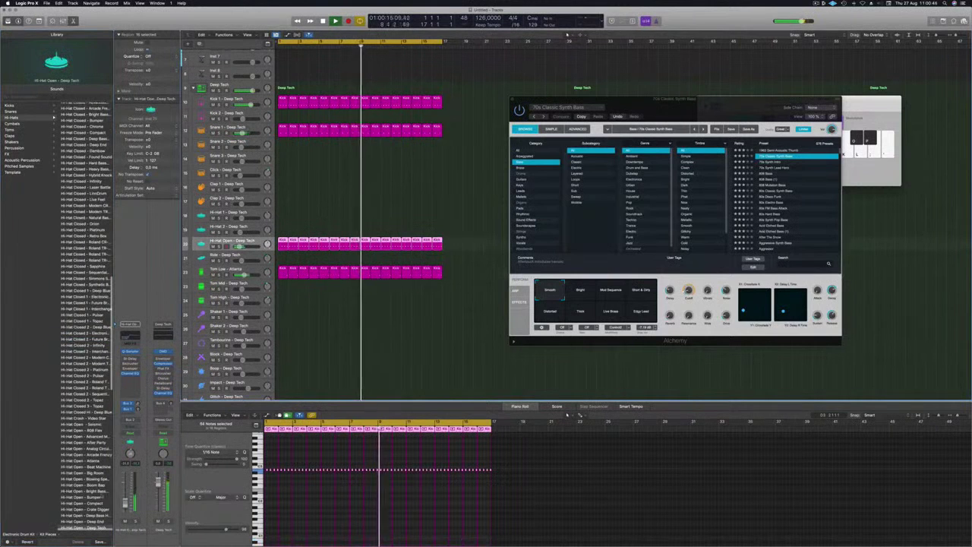
pyautogui.scroll(-1, 292, 210)
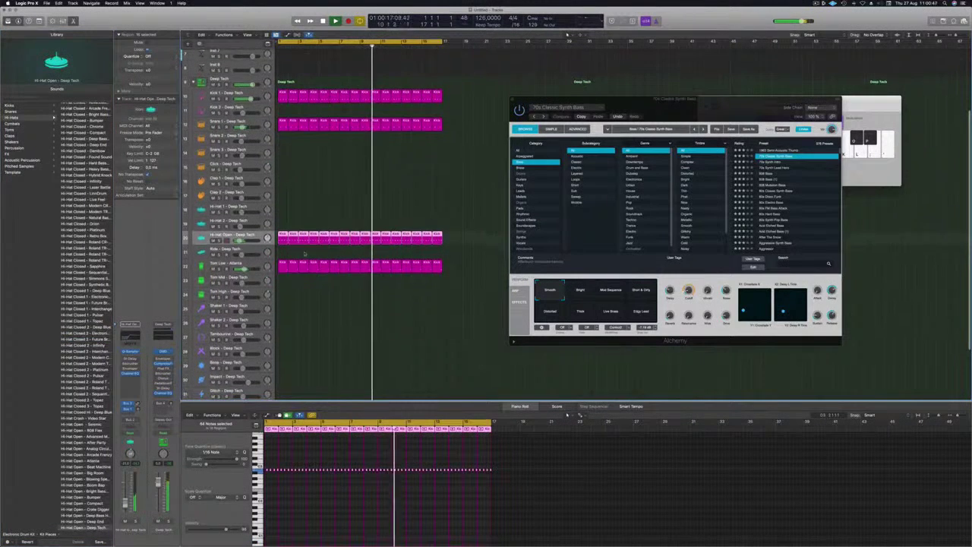
pyautogui.click(282, 233)
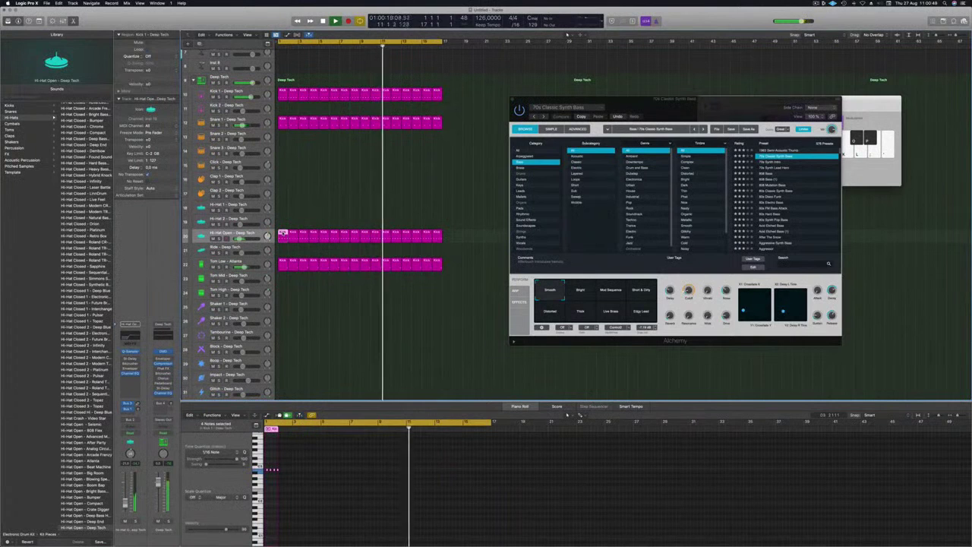
pyautogui.moveTo(283, 234); pyautogui.dragTo(282, 319)
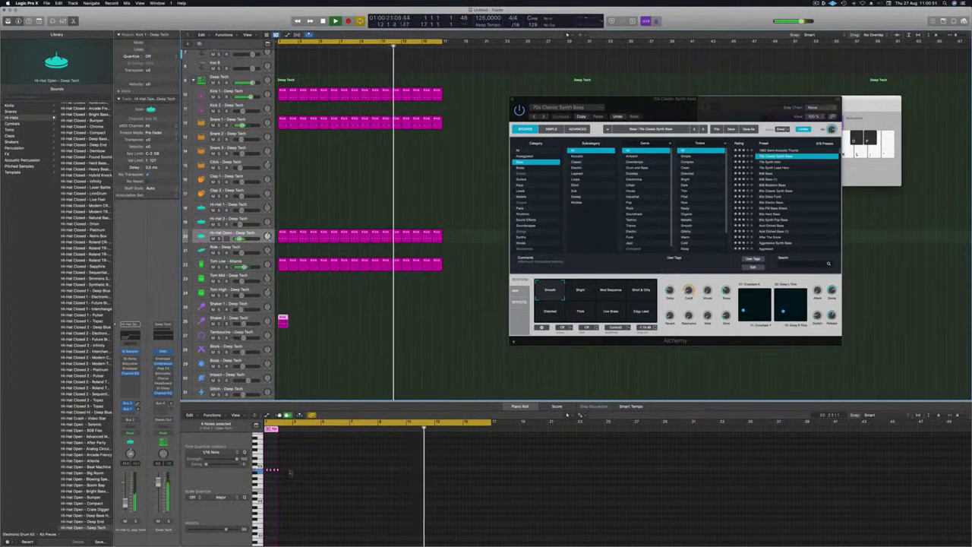
pyautogui.moveTo(350, 478); pyautogui.dragTo(270, 471)
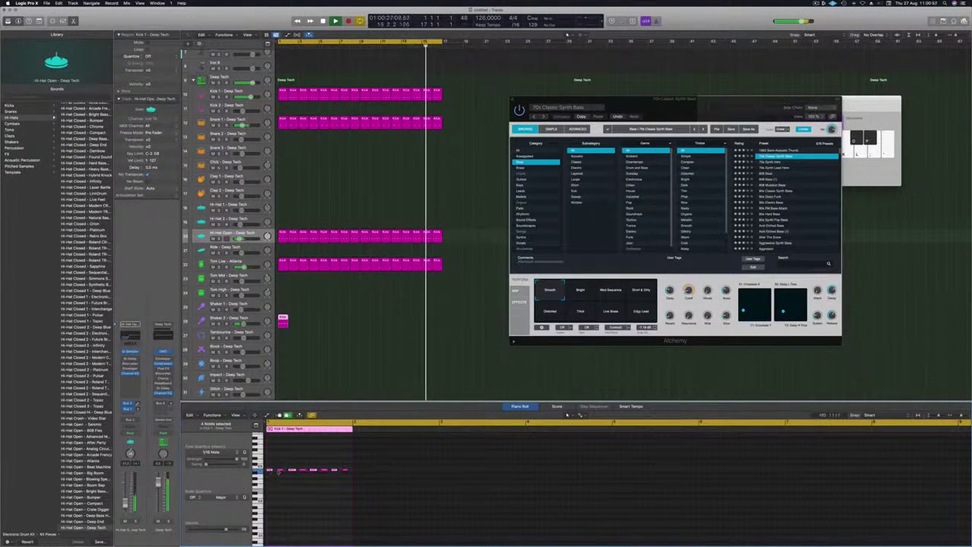
pyautogui.press('Return')
# Step: Copy the one-bar Shaker 2 region repeatedly up to bar 17
pyautogui.click(283, 323)
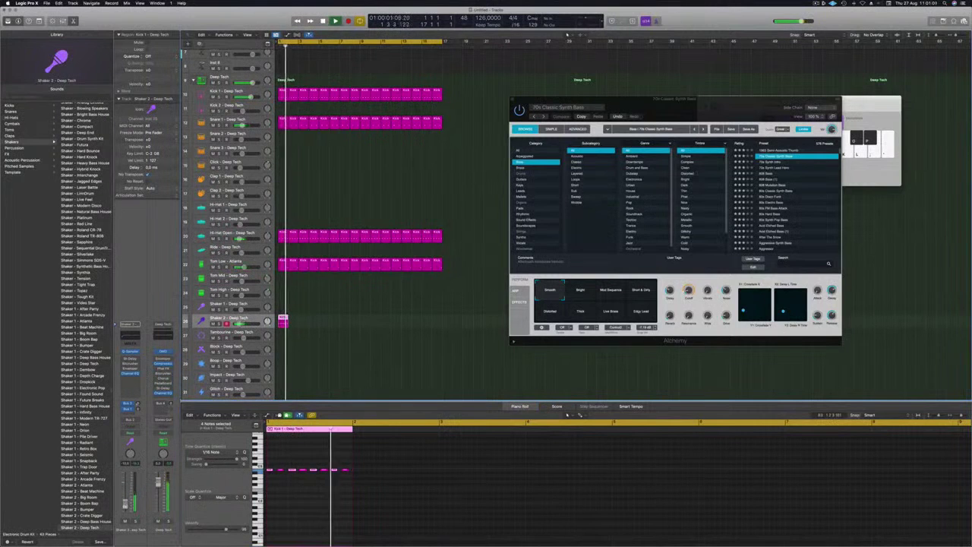
pyautogui.moveTo(282, 324)
pyautogui.mouseDown()
pyautogui.moveTo(316, 322)
pyautogui.moveTo(289, 323)
pyautogui.mouseUp()
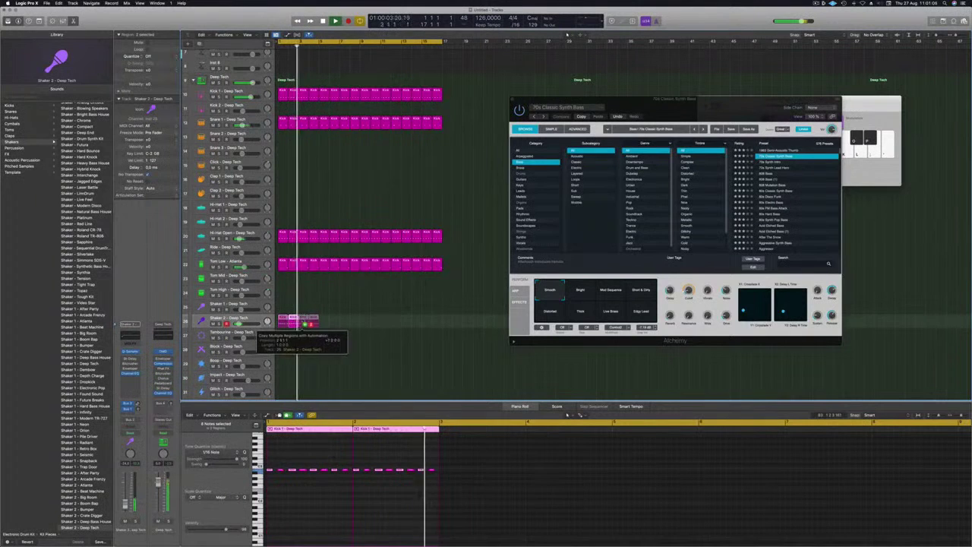
pyautogui.moveTo(305, 325); pyautogui.dragTo(369, 326)
pyautogui.press('super+Left')
pyautogui.press('super+Left')
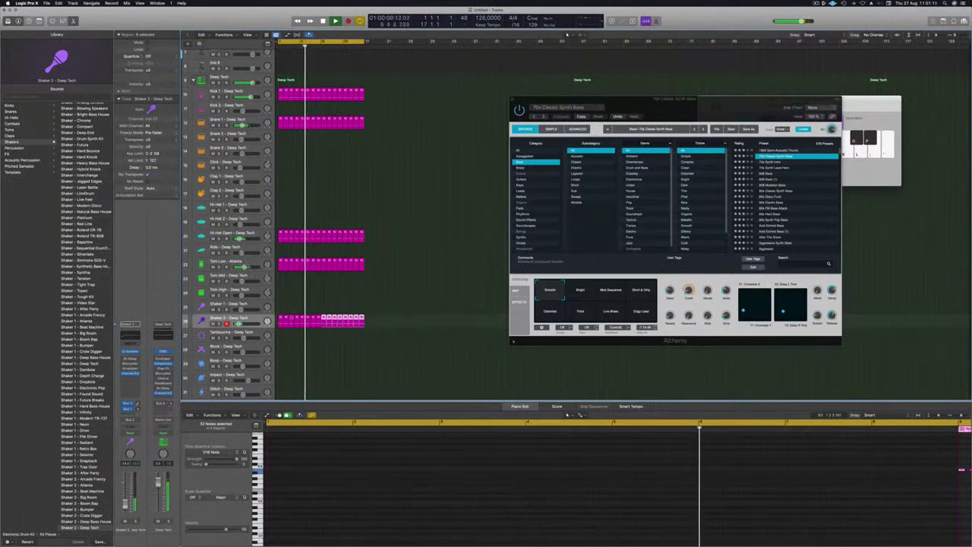
pyautogui.press('super+Right')
# Step: Adjust the left and right output mix of the Shaker 2 track's Stereo Delay during playback, and close the plug-in
pyautogui.click(248, 320)
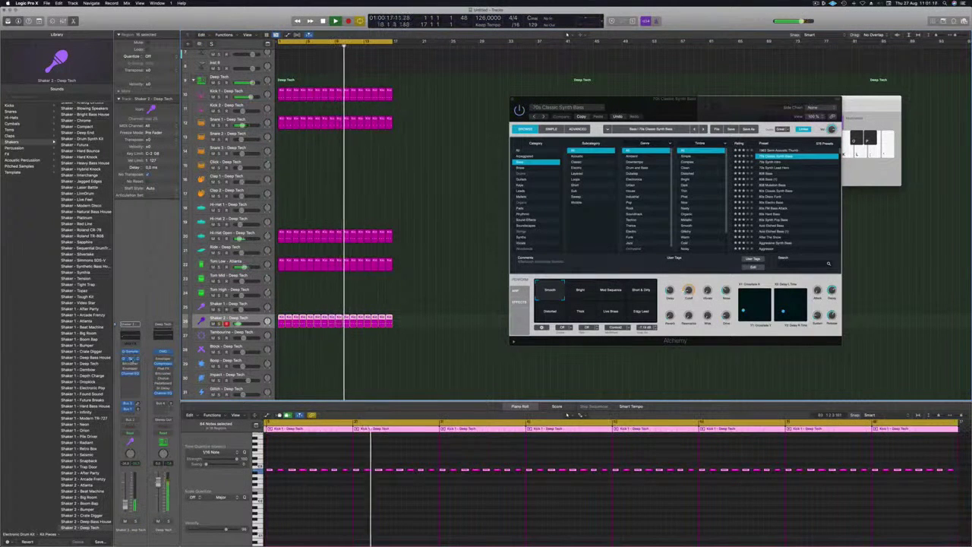
pyautogui.click(129, 359)
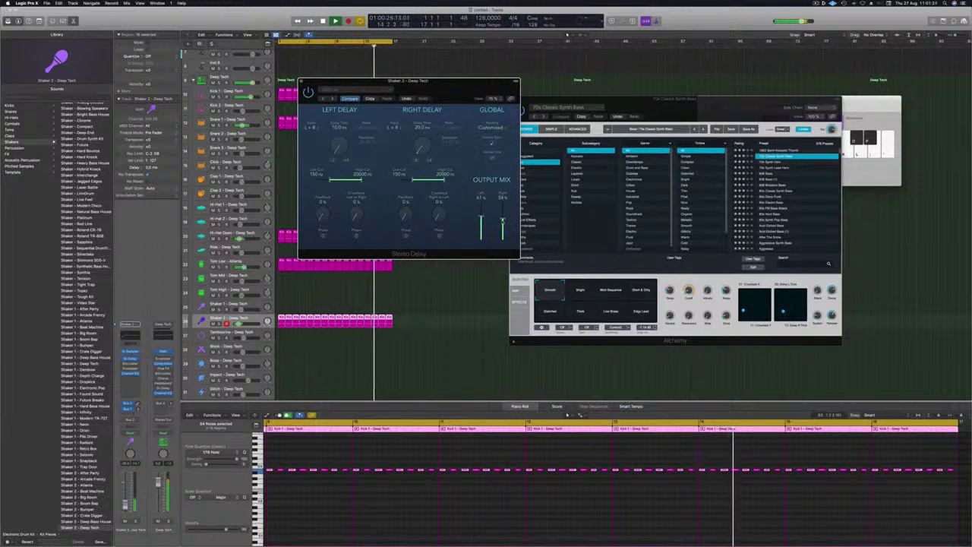
pyautogui.click(125, 505)
pyautogui.moveTo(467, 90); pyautogui.dragTo(452, 98)
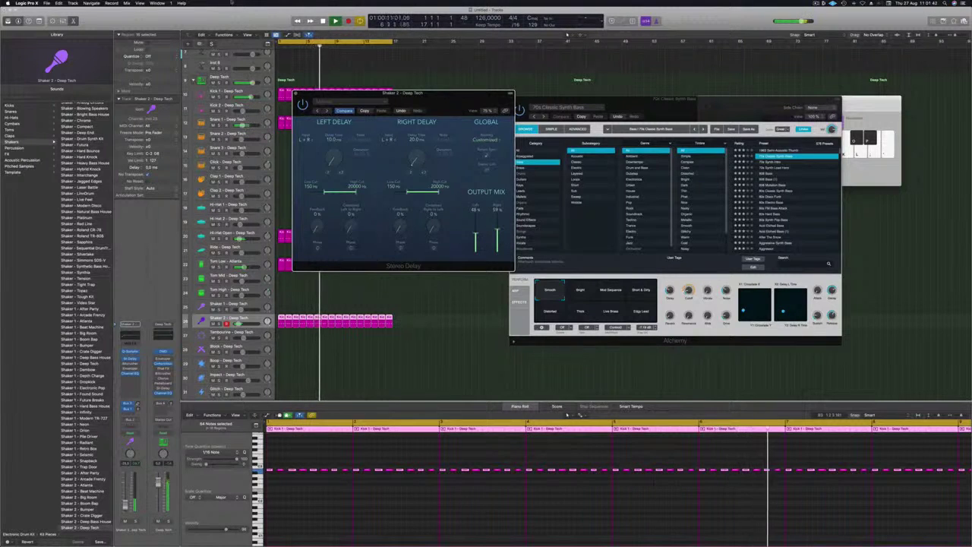
pyautogui.click(295, 94)
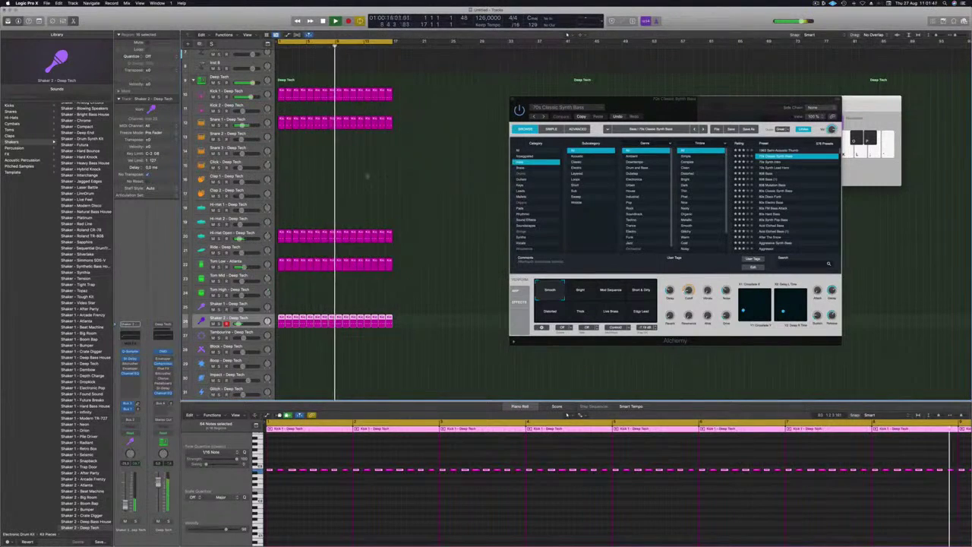
# Step: Select the 70s Classic Synth Bass track, restart playback and adjust the cutoff in its Alchemy instrument
pyautogui.click(365, 177)
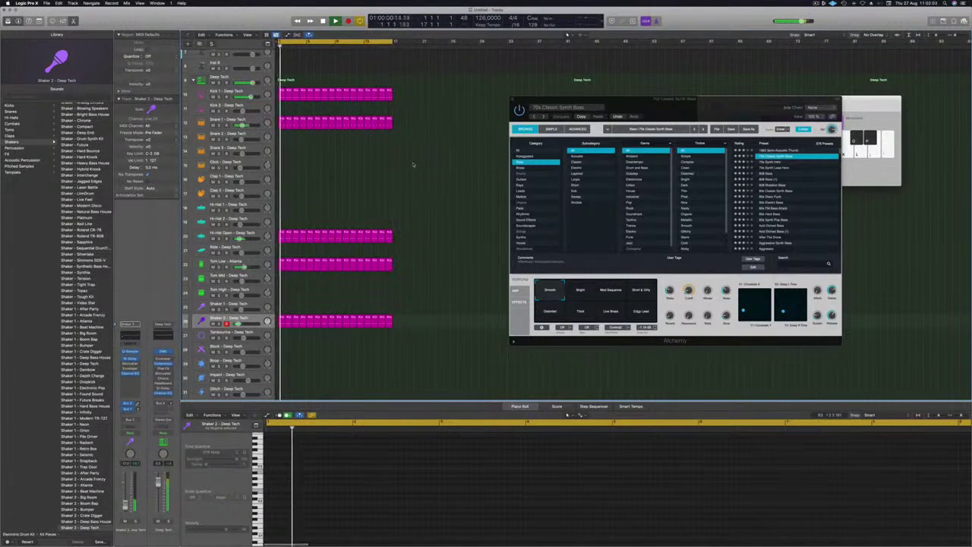
pyautogui.scroll(4, 287, 78)
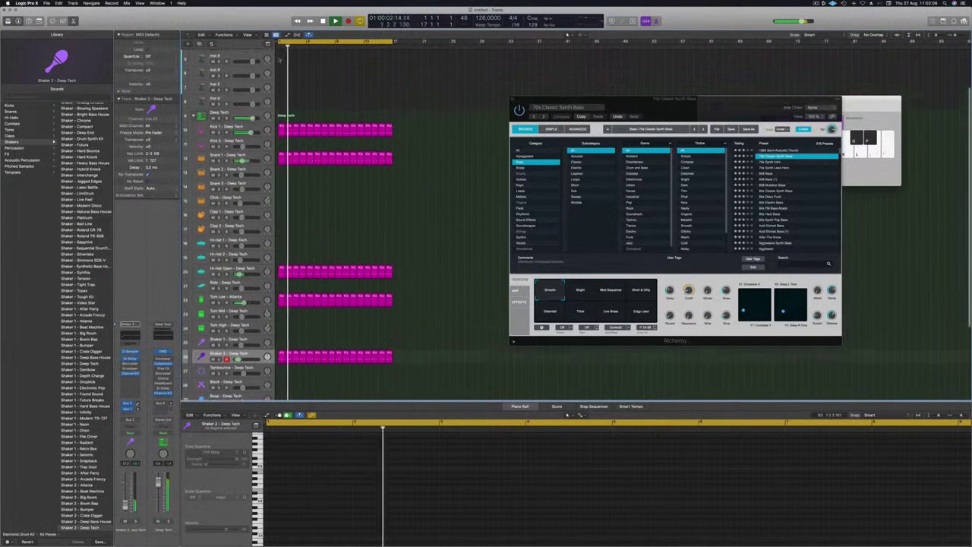
pyautogui.scroll(3, 288, 79)
pyautogui.click(228, 54)
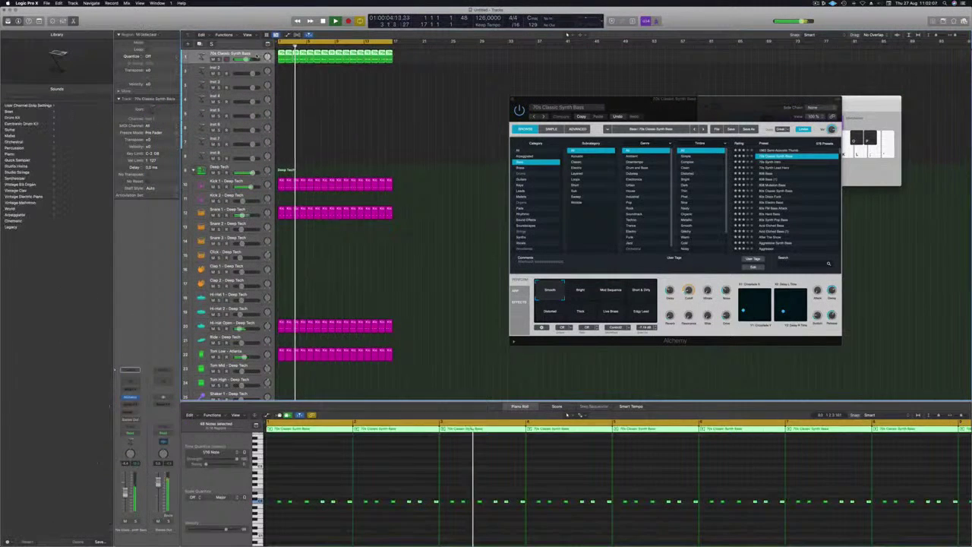
pyautogui.press('space')
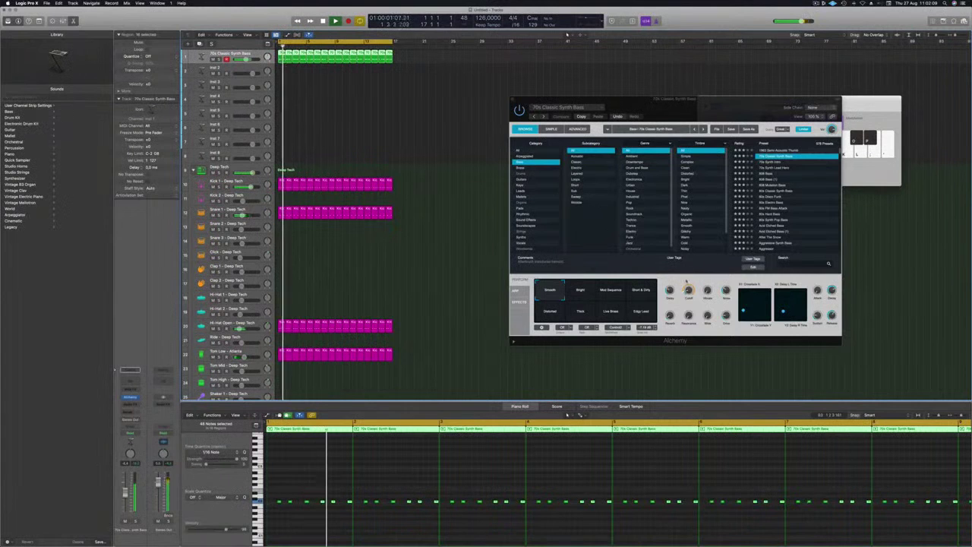
pyautogui.moveTo(731, 99); pyautogui.dragTo(648, 99)
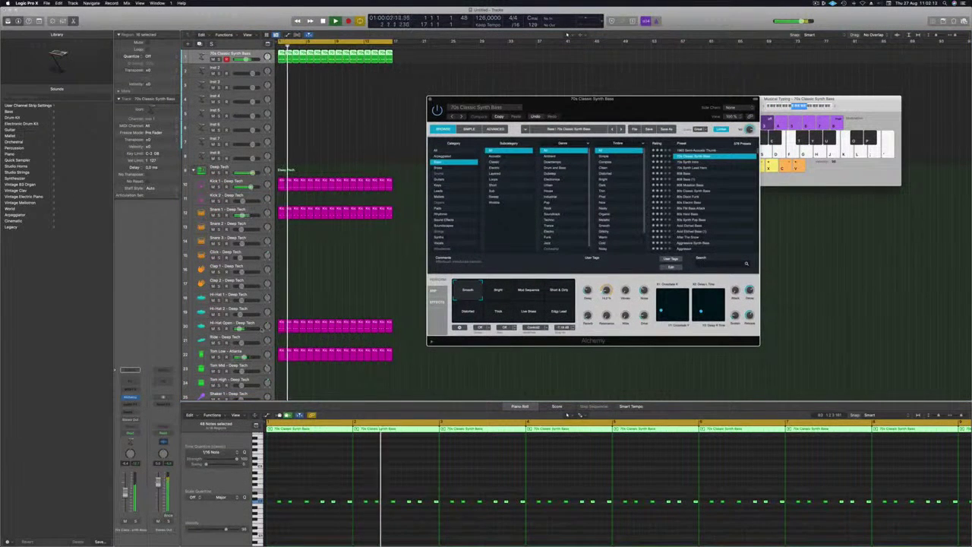
# Step: Select the Hi-Hat Open track while the pattern plays and close the Alchemy window
pyautogui.scroll(-2, 262, 329)
pyautogui.click(264, 311)
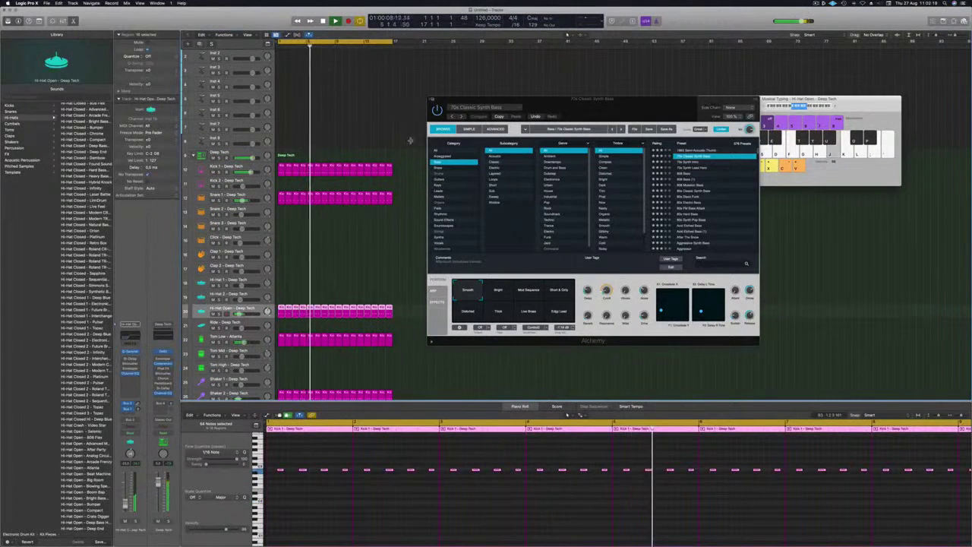
pyautogui.moveTo(614, 105); pyautogui.dragTo(589, 105)
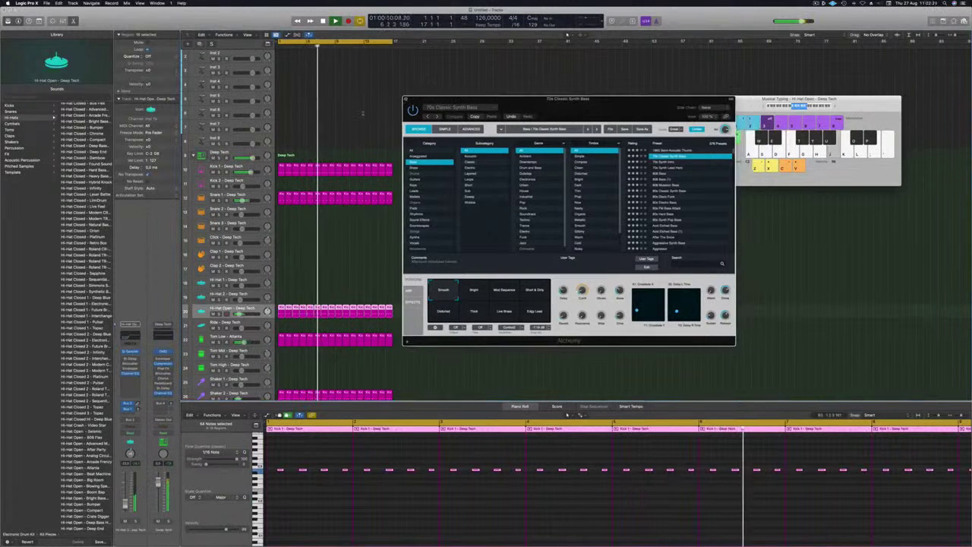
pyautogui.click(405, 99)
# Step: Reopen Alchemy on the 70s Classic Synth Bass track and readjust its cutoff during playback
pyautogui.scroll(2, 365, 113)
pyautogui.click(258, 56)
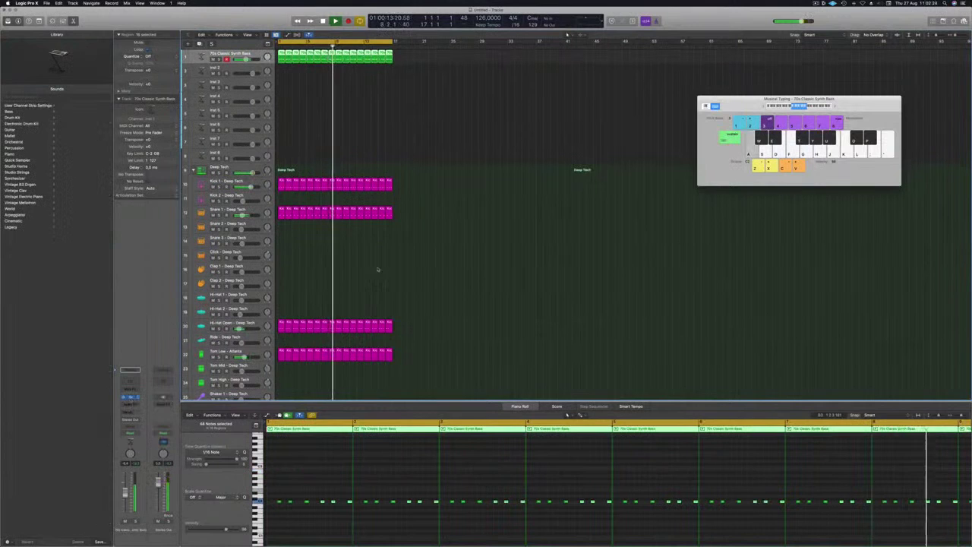
pyautogui.click(131, 397)
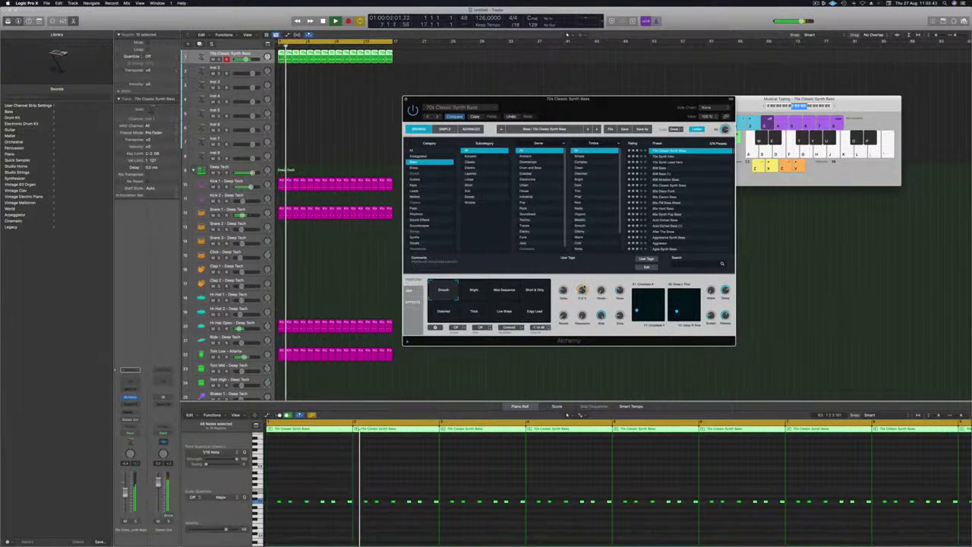
pyautogui.moveTo(618, 100); pyautogui.dragTo(587, 117)
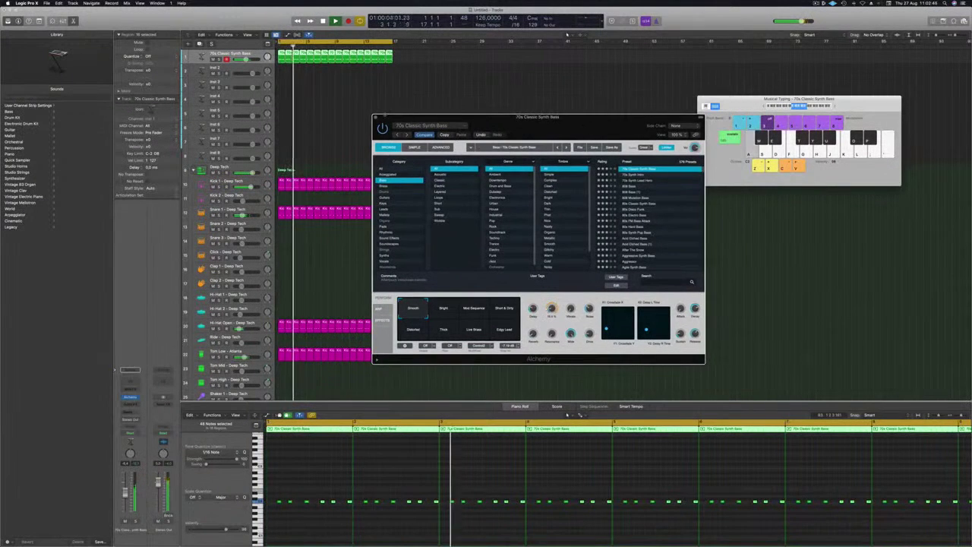
pyautogui.click(375, 118)
# Step: Return to the start of the song and duplicate the 70s Classic Synth Bass track with its instrument settings
pyautogui.press('Return')
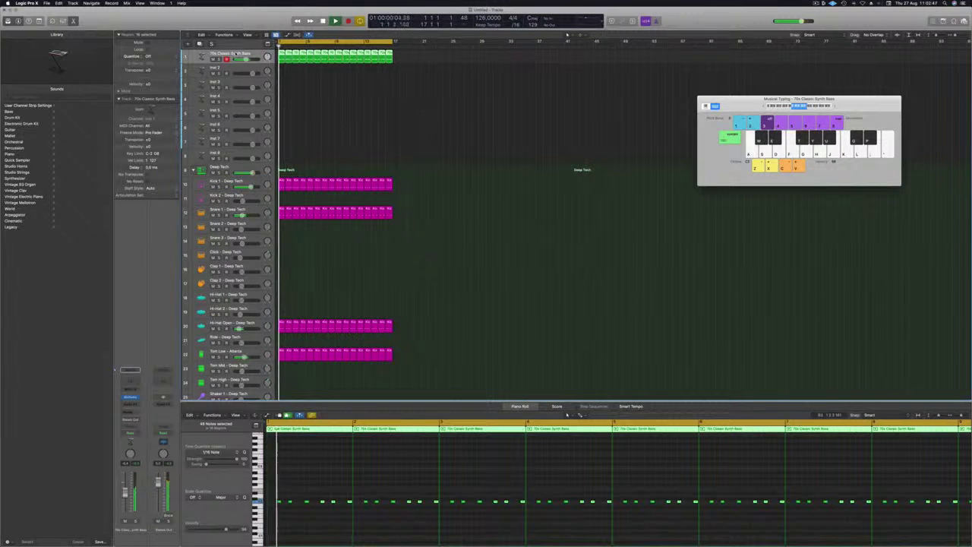
pyautogui.press('super+d')
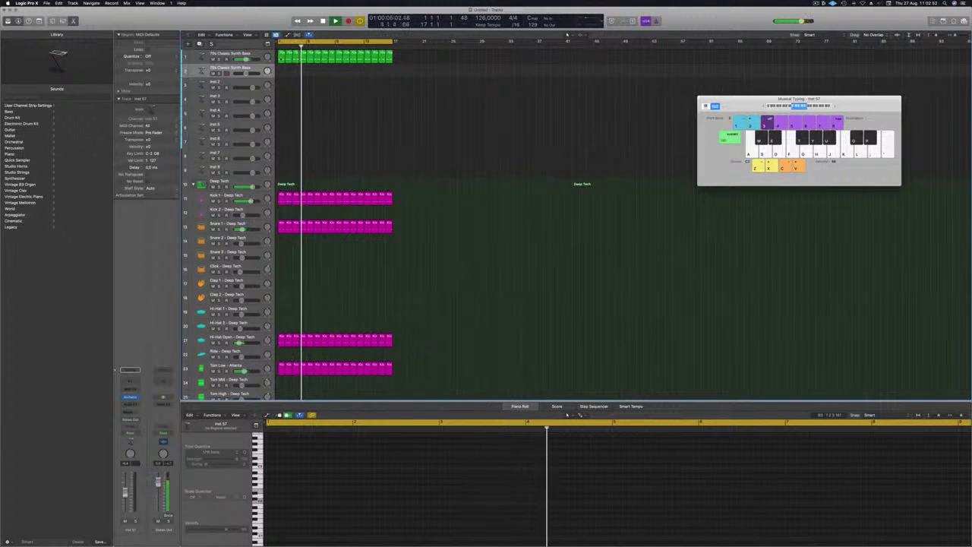
pyautogui.click(281, 59)
pyautogui.moveTo(281, 60); pyautogui.dragTo(281, 68)
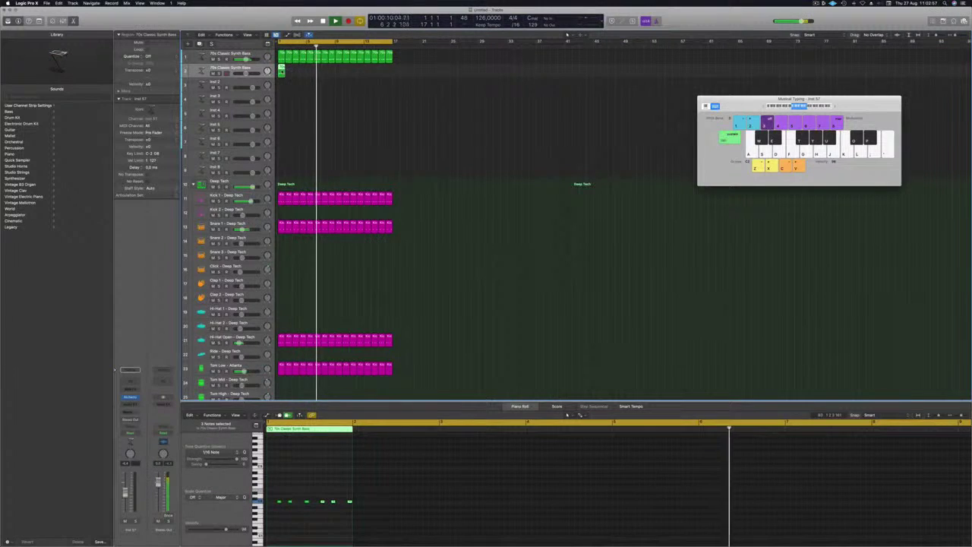
pyautogui.press('Delete')
# Step: Copy all regions of the original synth bass track onto the duplicated track and play from the beginning
pyautogui.moveTo(395, 59); pyautogui.dragTo(282, 72)
pyautogui.press('space')
pyautogui.press('Return')
pyautogui.press('space')
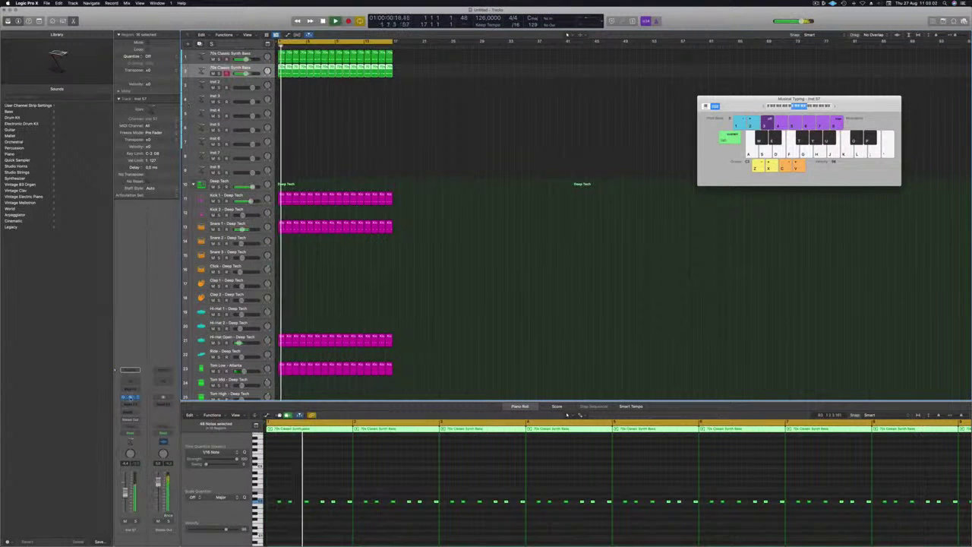
# Step: Open Alchemy on the duplicated 70s Classic Synth Bass track, transpose its notes down an octave and lower its volume slightly
pyautogui.click(131, 397)
pyautogui.click(324, 467)
pyautogui.scroll(4, 324, 467)
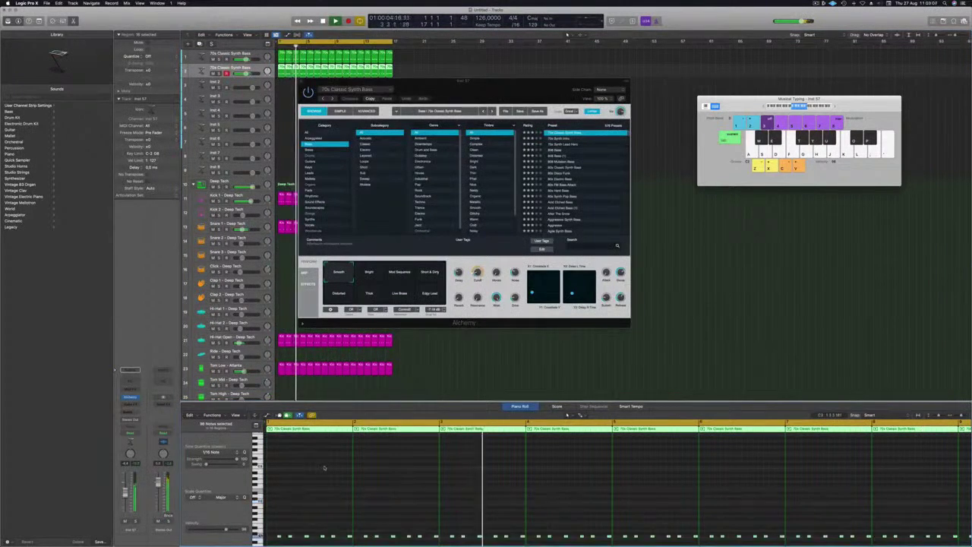
pyautogui.moveTo(508, 88); pyautogui.dragTo(552, 113)
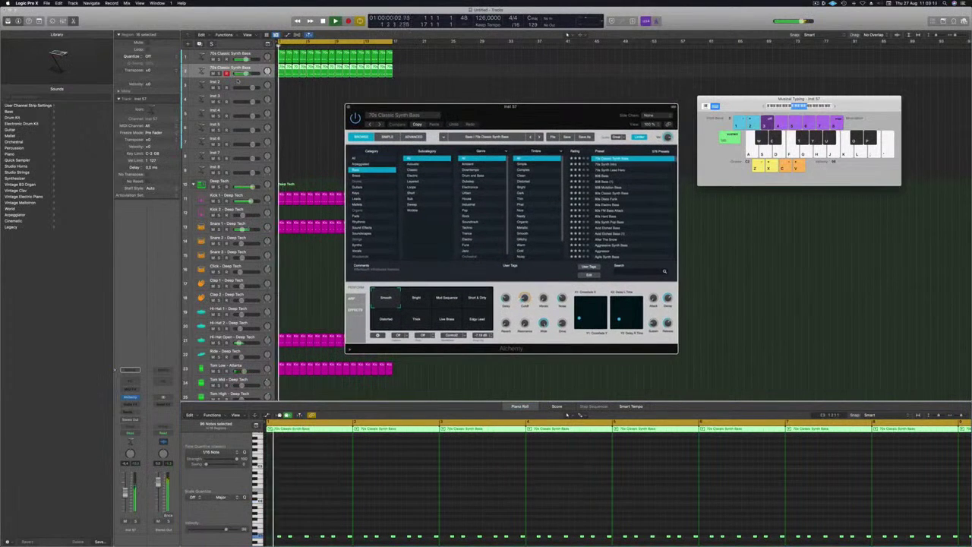
pyautogui.moveTo(247, 73); pyautogui.dragTo(246, 74)
# Step: Load the 808 Bass preset on the duplicated bass track and audition it briefly in solo
pyautogui.click(603, 176)
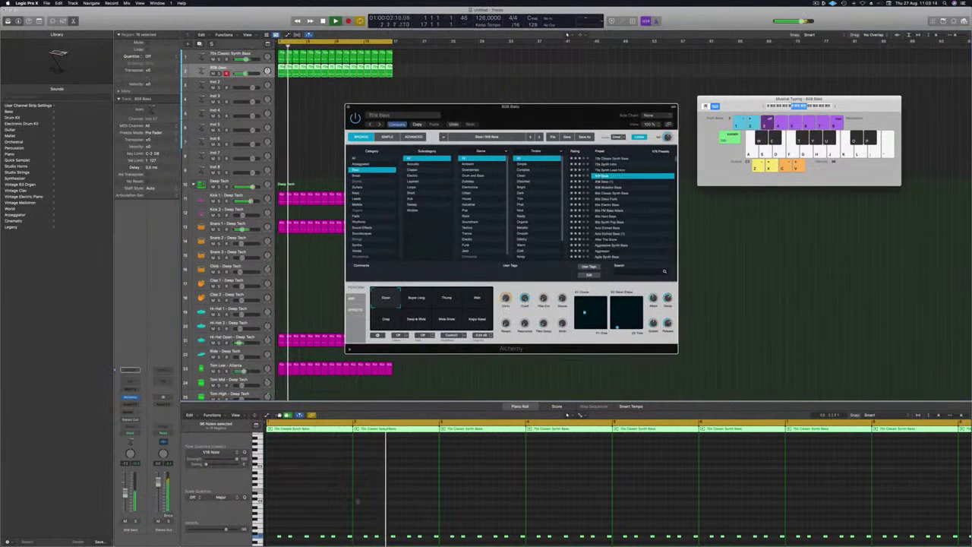
pyautogui.click(369, 497)
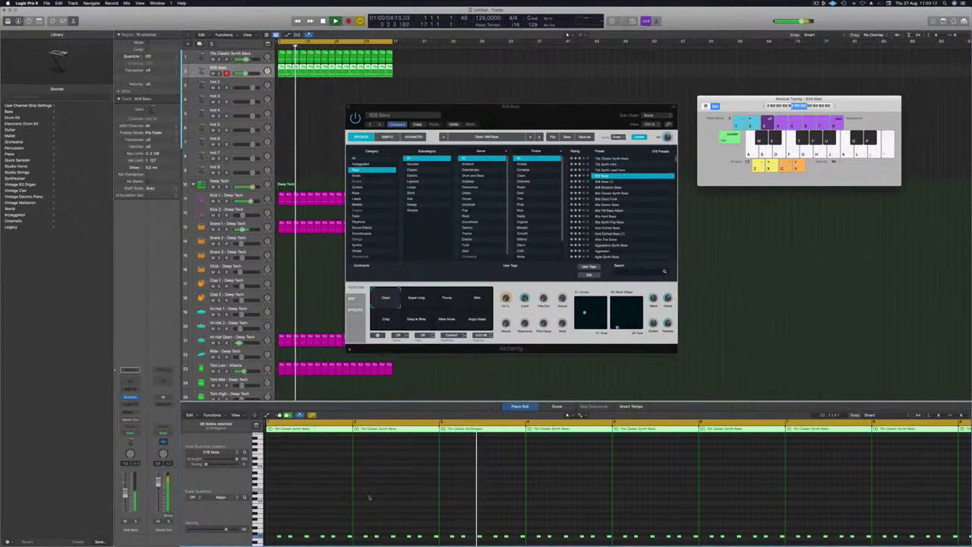
pyautogui.press('super+Right')
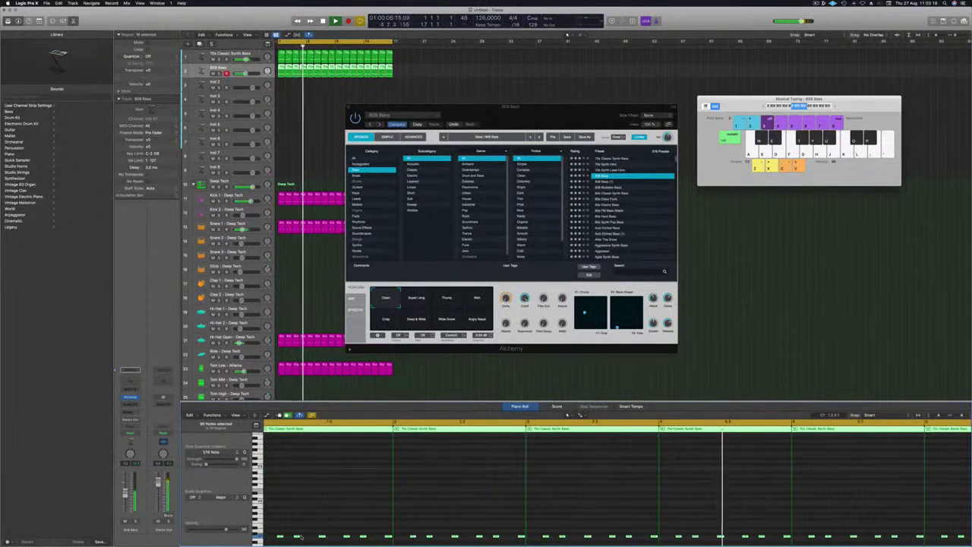
pyautogui.scroll(-5, 299, 535)
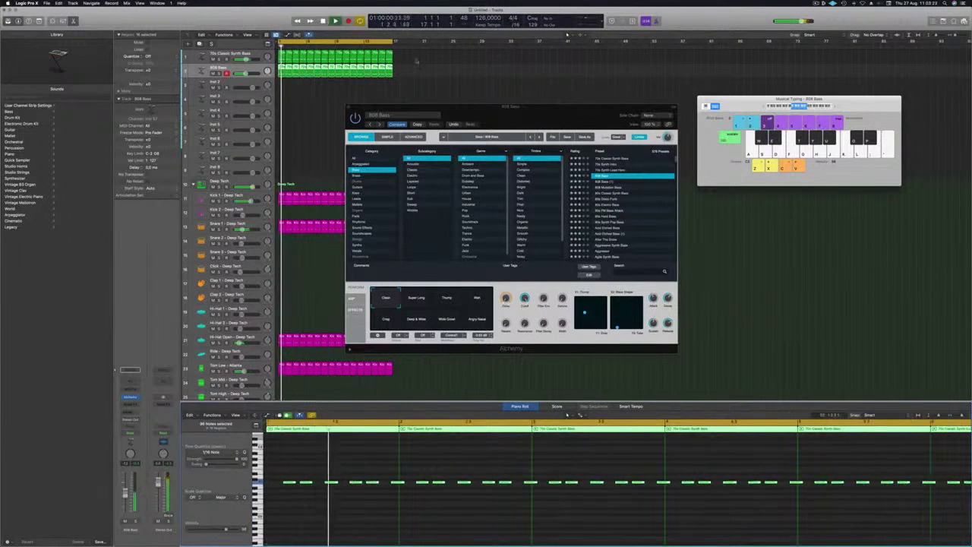
pyautogui.hotkey('ctrl', 's')
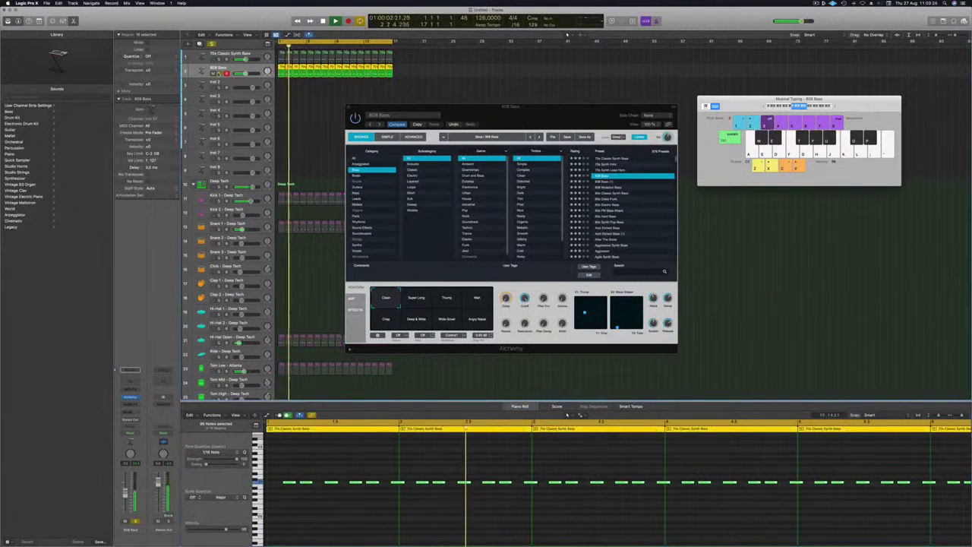
pyautogui.hotkey('ctrl', 's')
# Step: Try the 808 Mutation Bass preset on the duplicated track, auditioning it briefly in solo
pyautogui.click(609, 187)
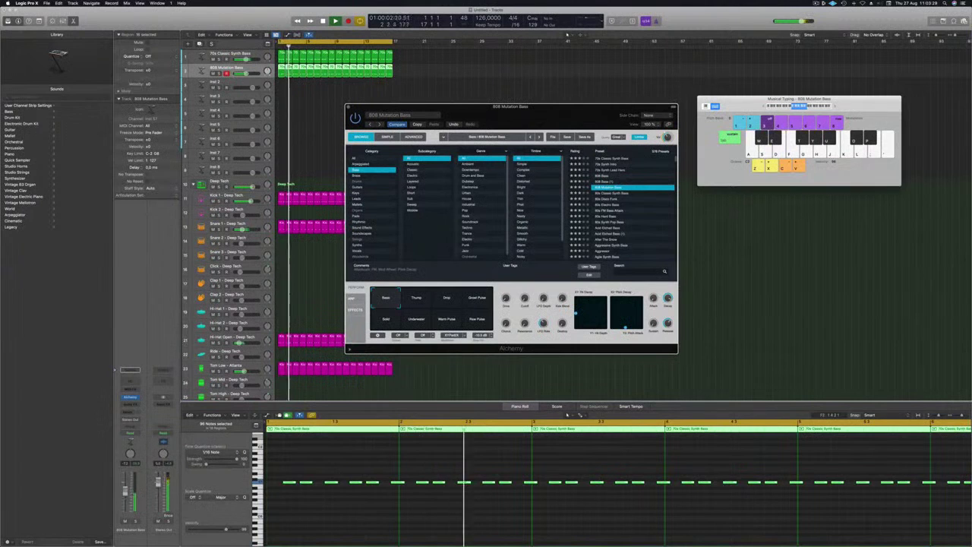
pyautogui.click(567, 415)
pyautogui.hotkey('ctrl', 's')
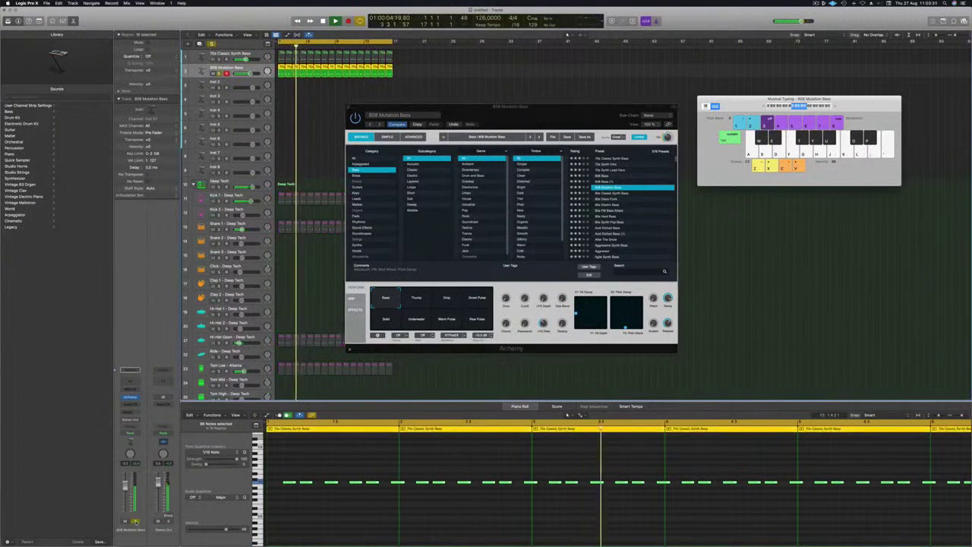
pyautogui.hotkey('ctrl', 's')
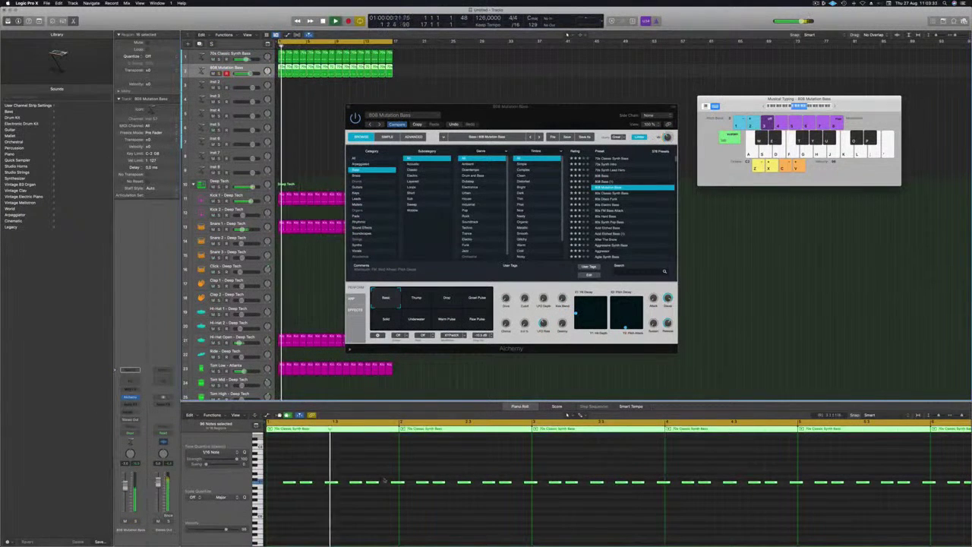
# Step: Transpose the duplicated track's notes up one octave and load the 808 Bass preset again
pyautogui.click(352, 513)
pyautogui.hotkey('alt', 'shift', 'Up')
pyautogui.click(599, 182)
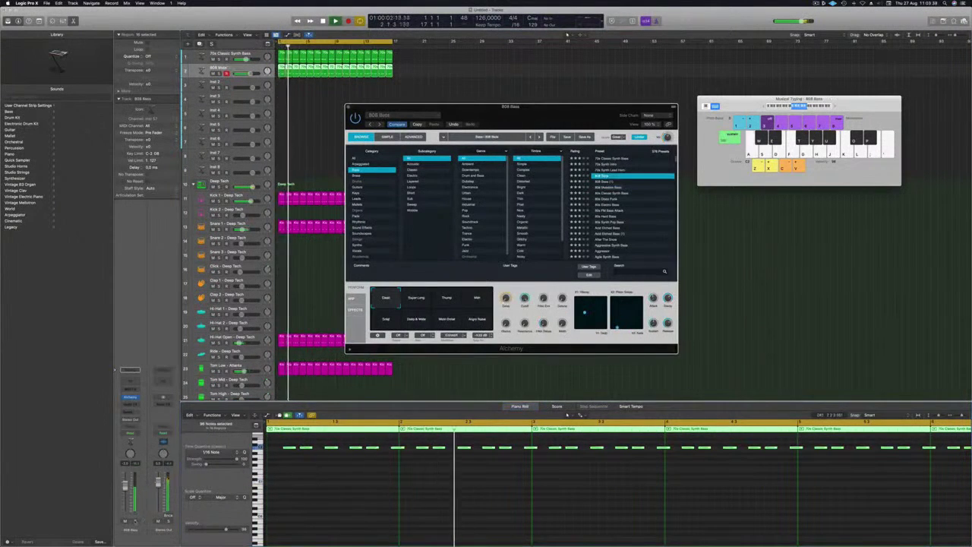
pyautogui.click(567, 415)
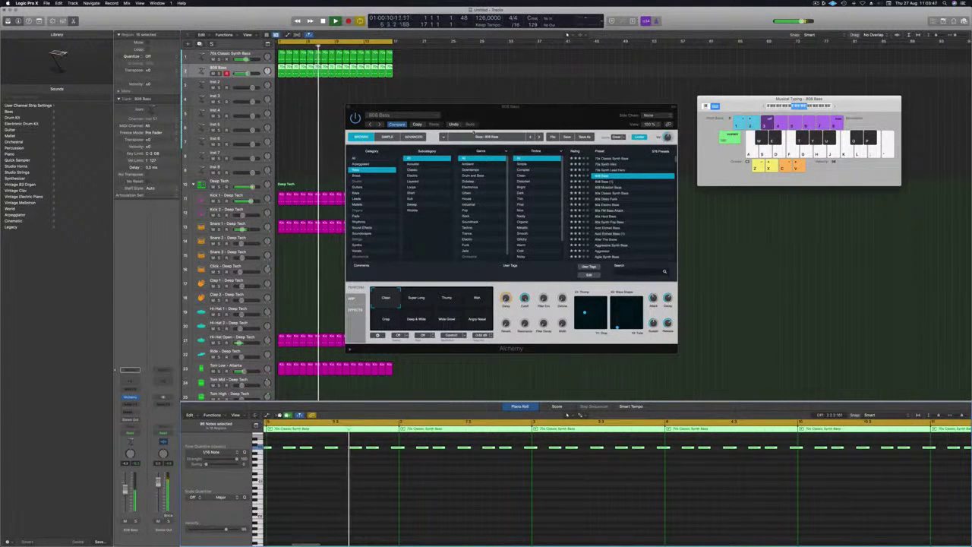
# Step: Audition the Super Long, Thump and Wah snapshots of 808 Bass, checking Wah in solo
pyautogui.click(410, 300)
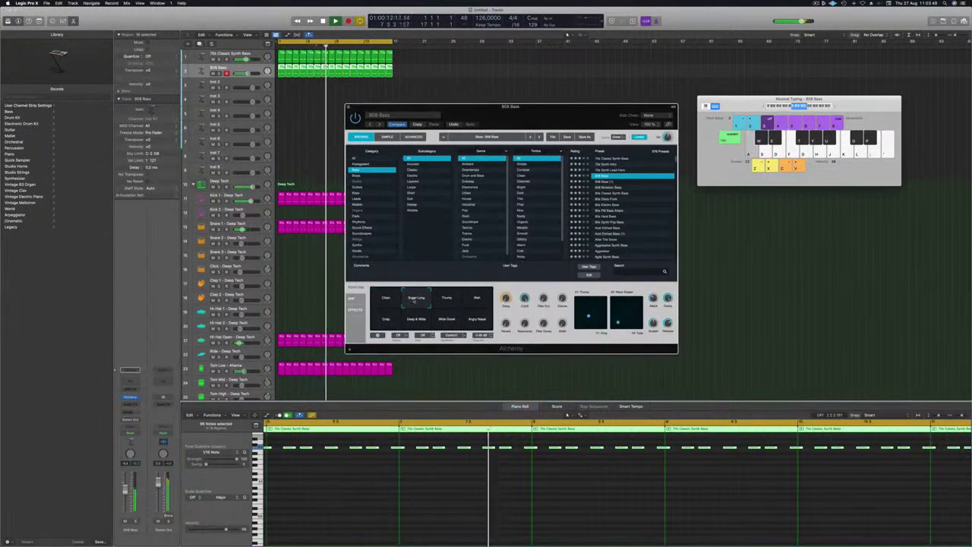
pyautogui.click(446, 299)
pyautogui.click(477, 300)
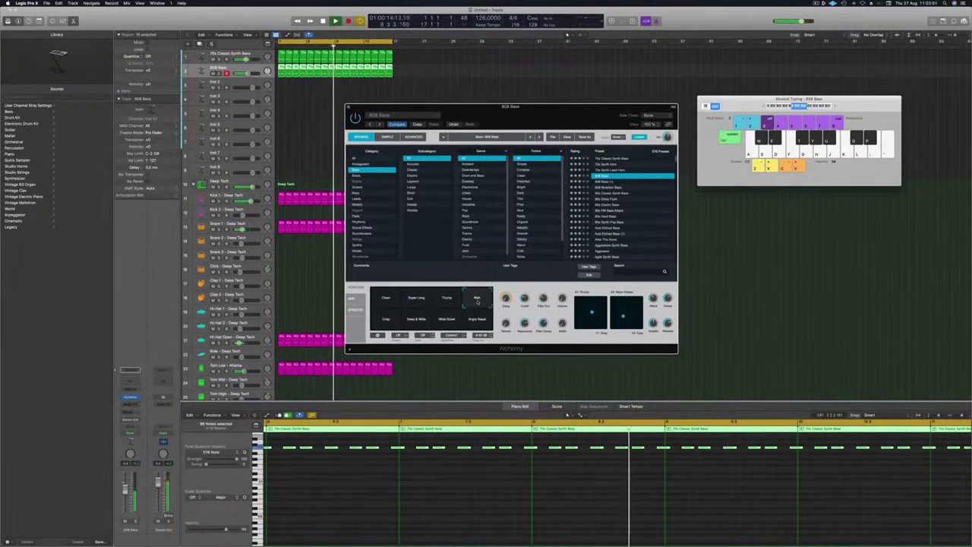
pyautogui.click(135, 521)
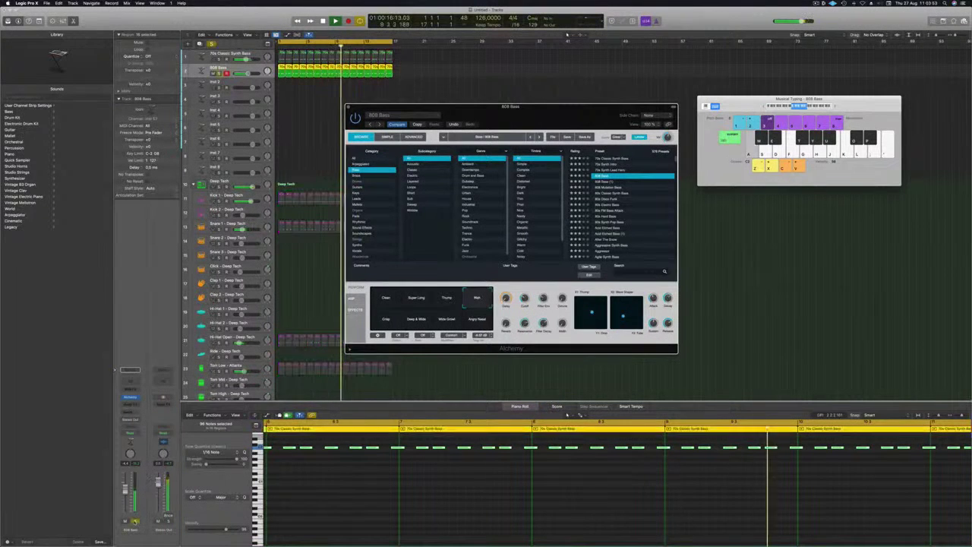
pyautogui.click(135, 520)
# Step: Compare the lower row of 808 Bass snapshots, settle on Wide Growl and lower the track's volume slightly
pyautogui.click(386, 319)
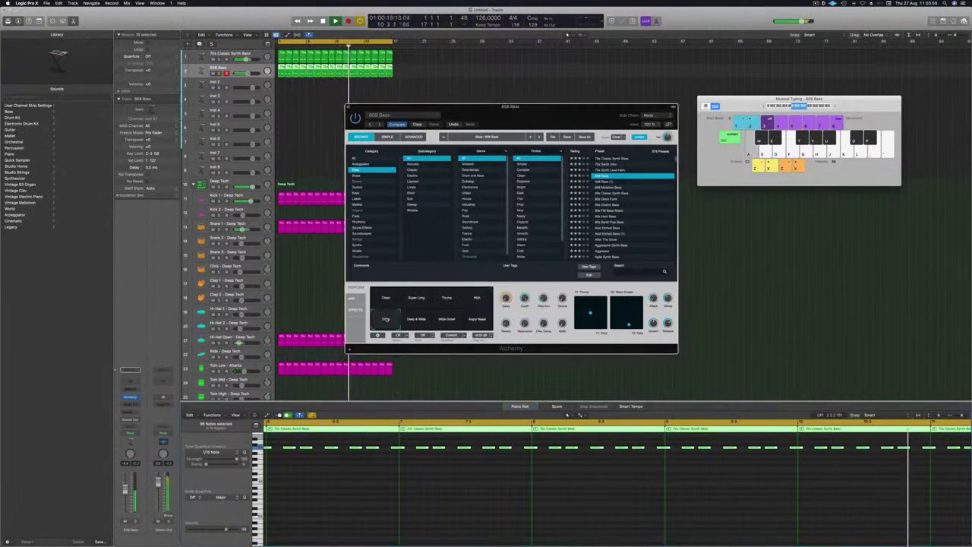
pyautogui.click(411, 320)
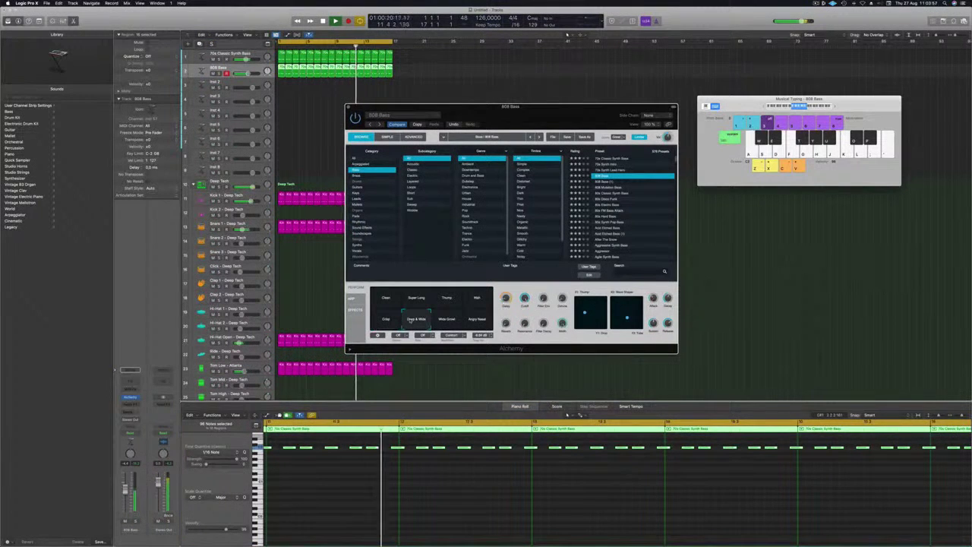
pyautogui.click(440, 320)
pyautogui.click(473, 320)
pyautogui.click(448, 320)
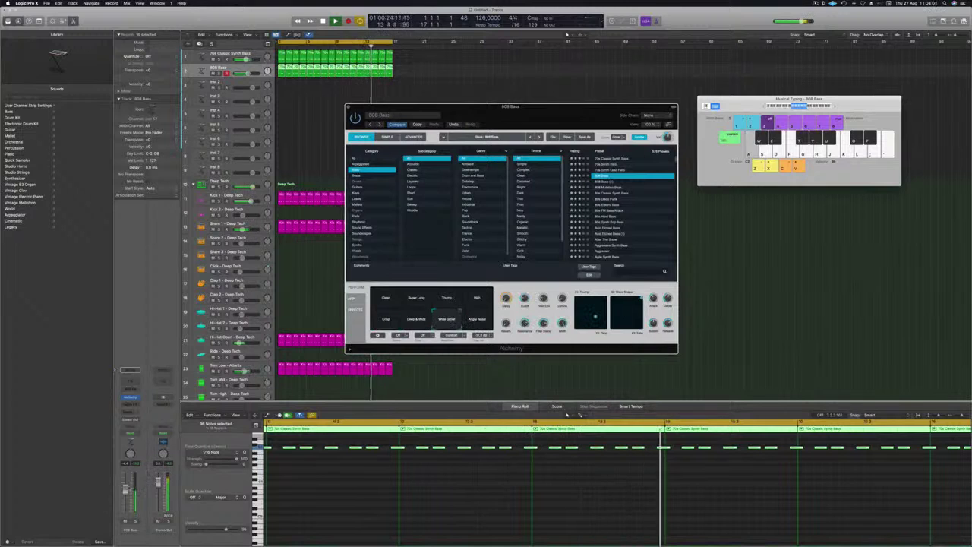
pyautogui.moveTo(125, 489); pyautogui.dragTo(125, 492)
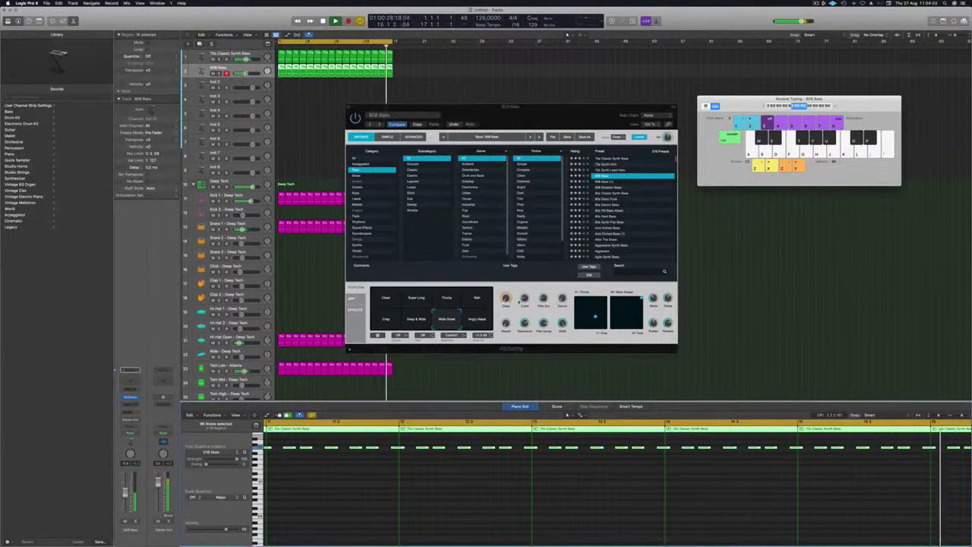
# Step: Mute the original synth bass and add a Channel EQ to the 808 Bass track to view its spectrum
pyautogui.click(516, 304)
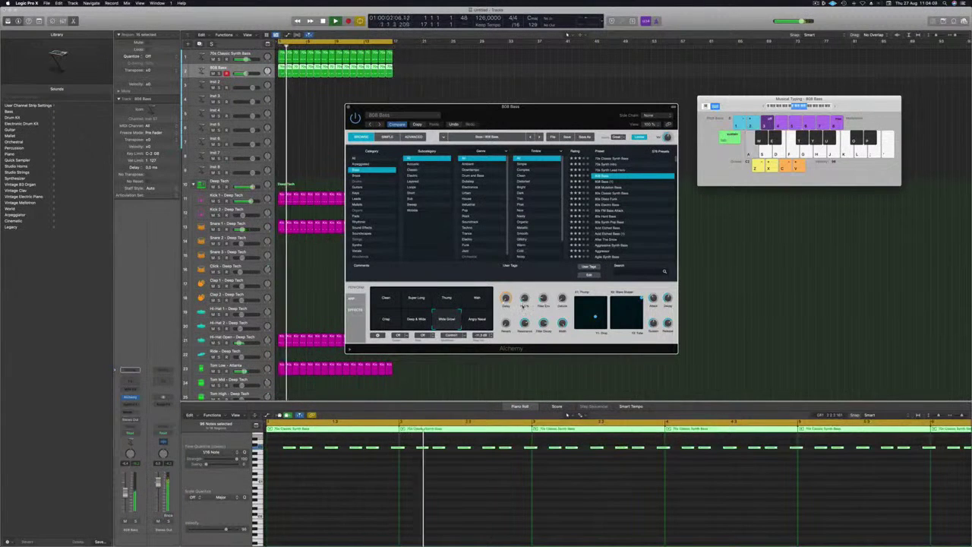
pyautogui.click(210, 480)
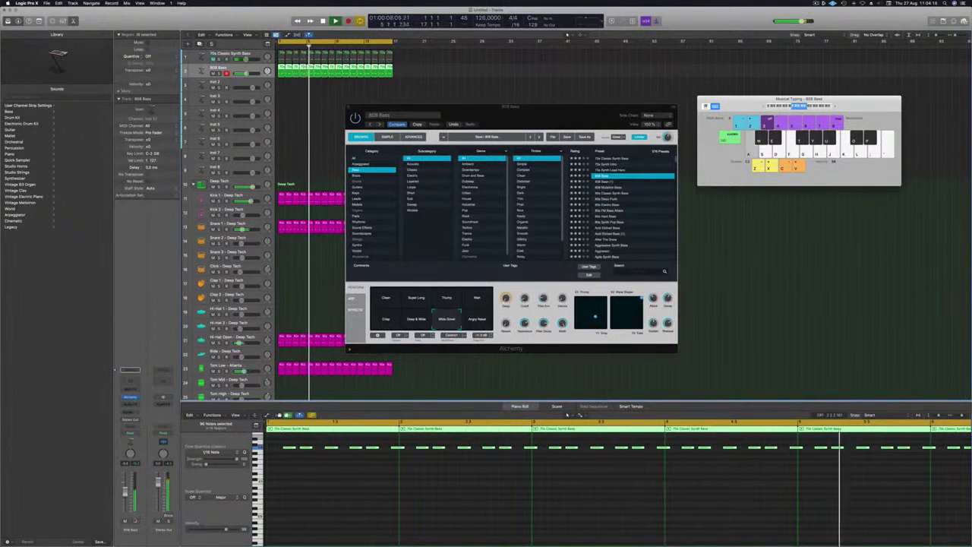
pyautogui.click(129, 372)
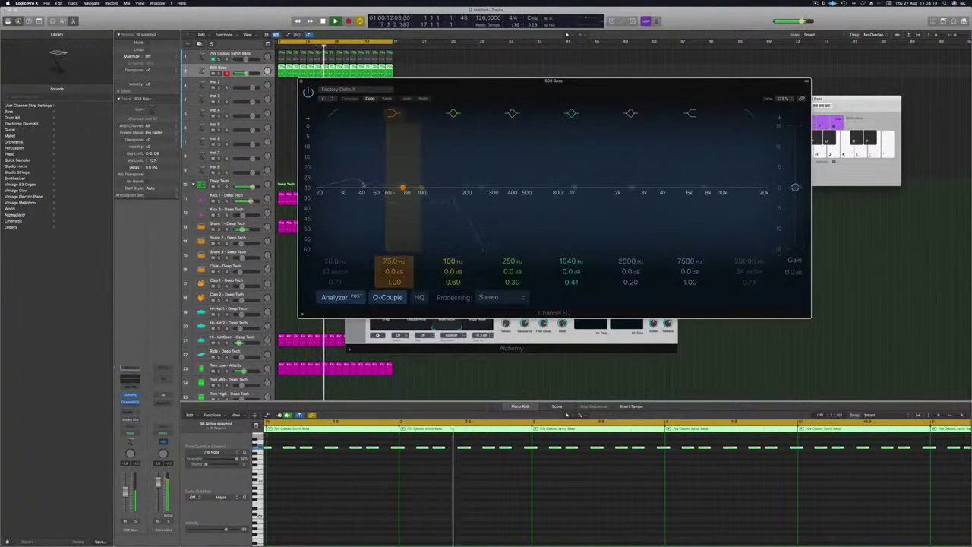
pyautogui.press('super+w')
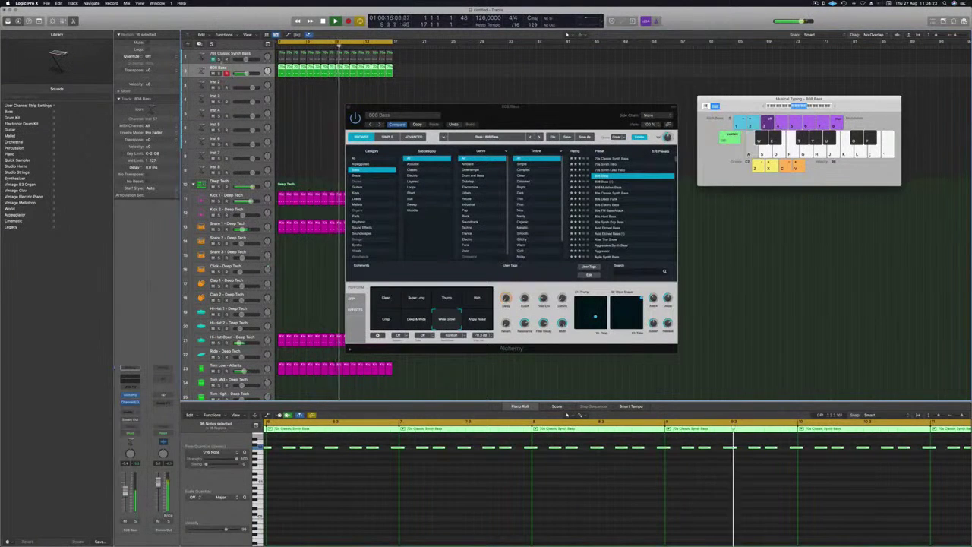
# Step: Select and unmute the 70s Classic Synth Bass track, view its Alchemy settings, and close both Alchemy windows
pyautogui.press('Up')
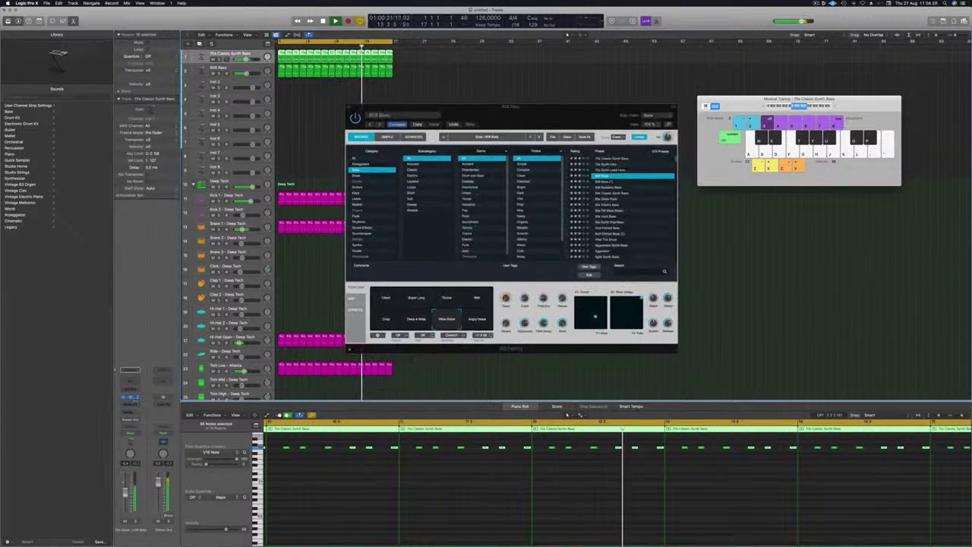
pyautogui.moveTo(526, 119); pyautogui.dragTo(573, 94)
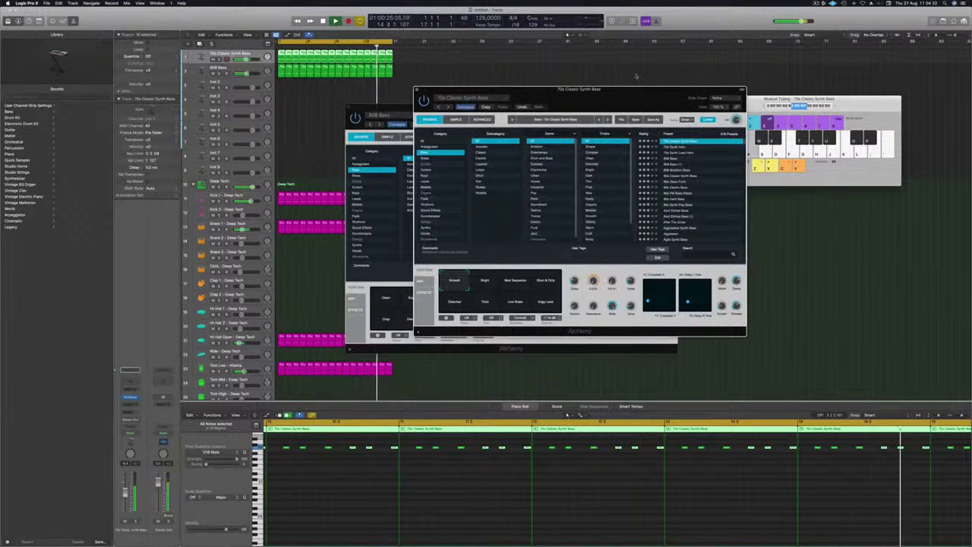
pyautogui.moveTo(636, 89); pyautogui.dragTo(492, 111)
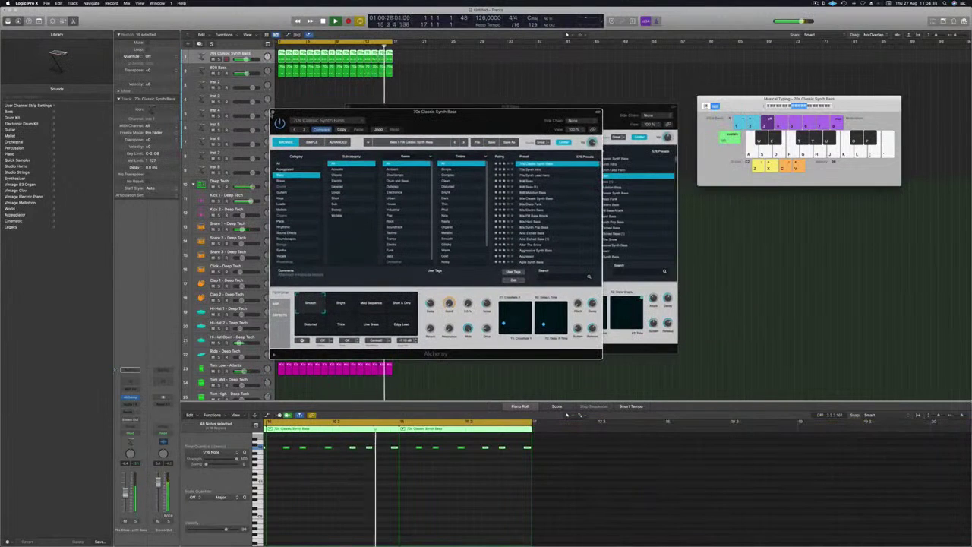
pyautogui.click(276, 113)
pyautogui.moveTo(377, 109); pyautogui.dragTo(349, 113)
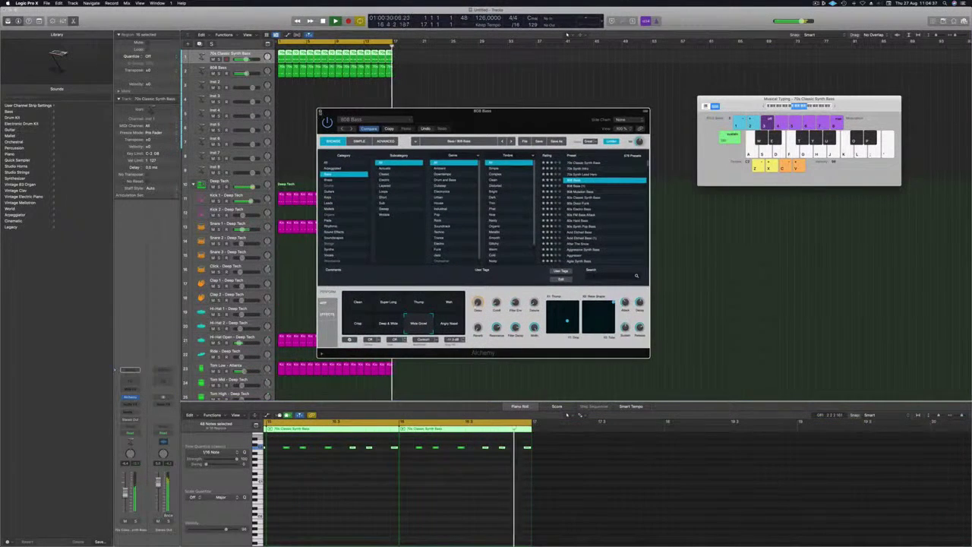
pyautogui.click(319, 112)
# Step: Group the two bass tracks into a summing stack named BASS STACK, with 808 Bass above 70s Classic Synth Bass
pyautogui.rightClick(257, 51)
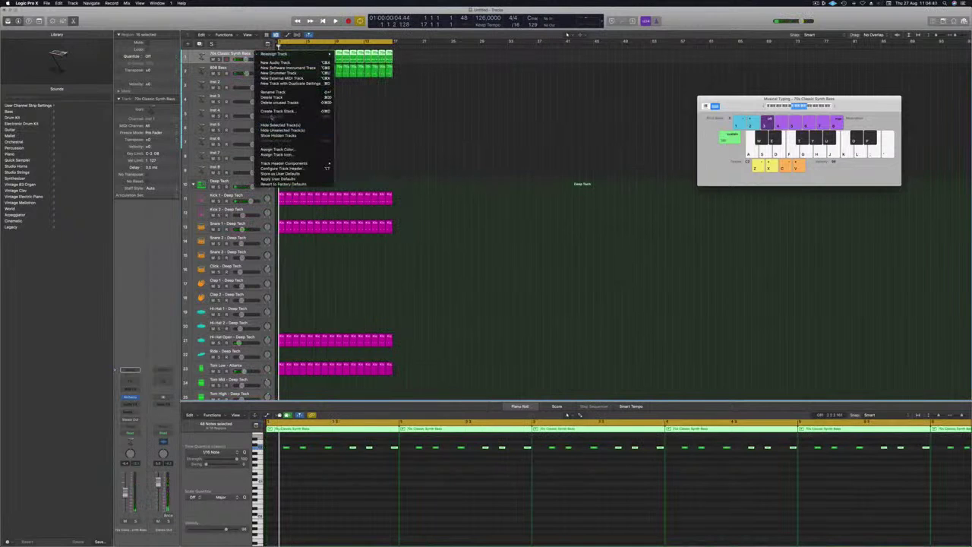
pyautogui.click(280, 111)
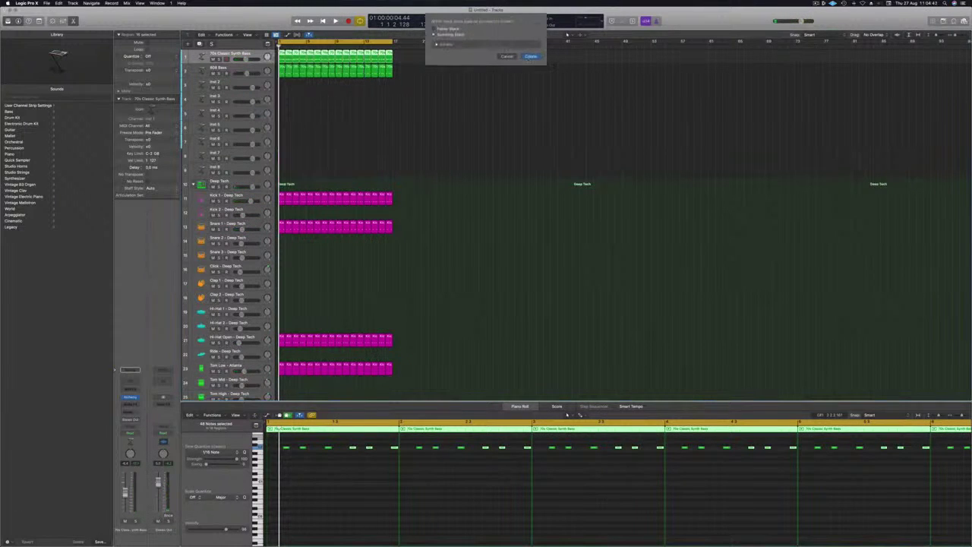
pyautogui.press('Return')
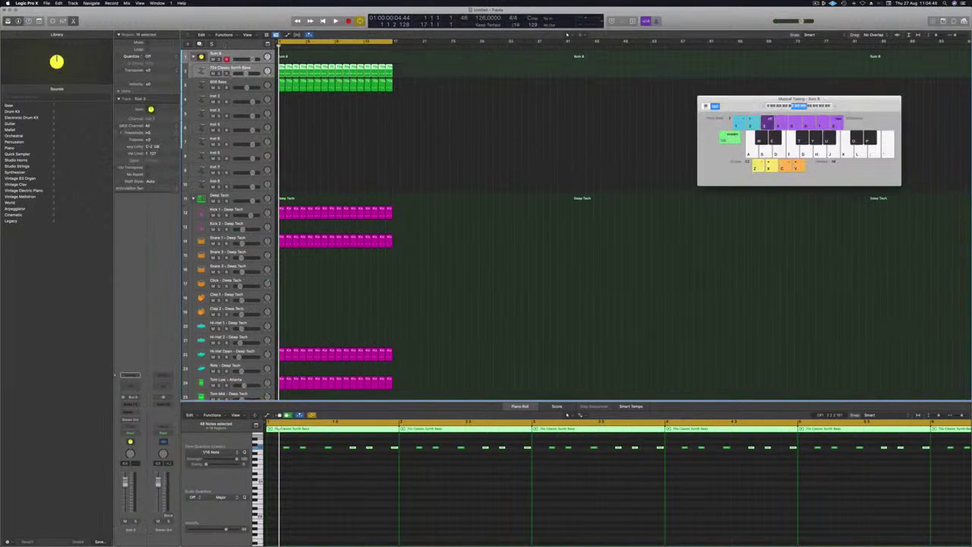
pyautogui.moveTo(236, 82); pyautogui.dragTo(237, 67)
pyautogui.click(235, 54)
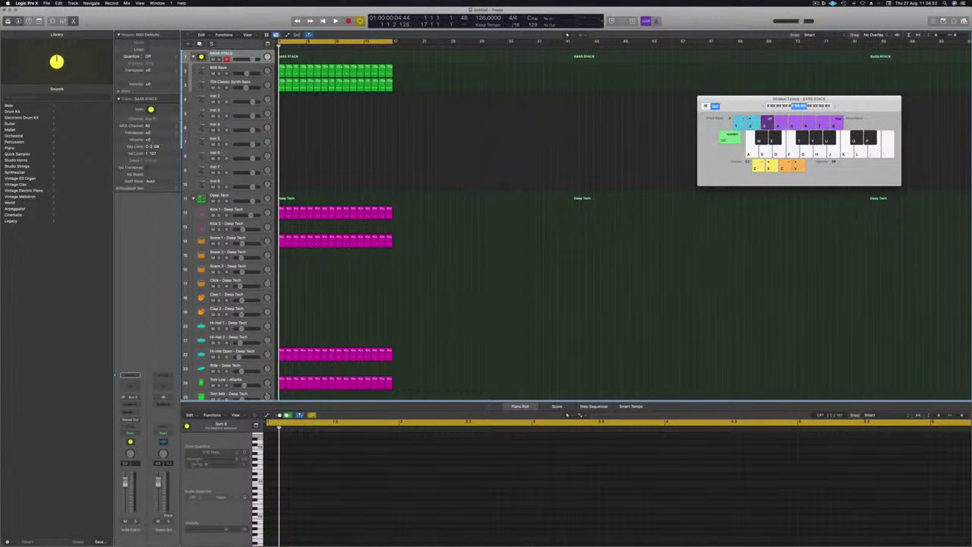
# Step: Play back the loop and insert a Channel EQ on the BASS STACK channel
pyautogui.press('space')
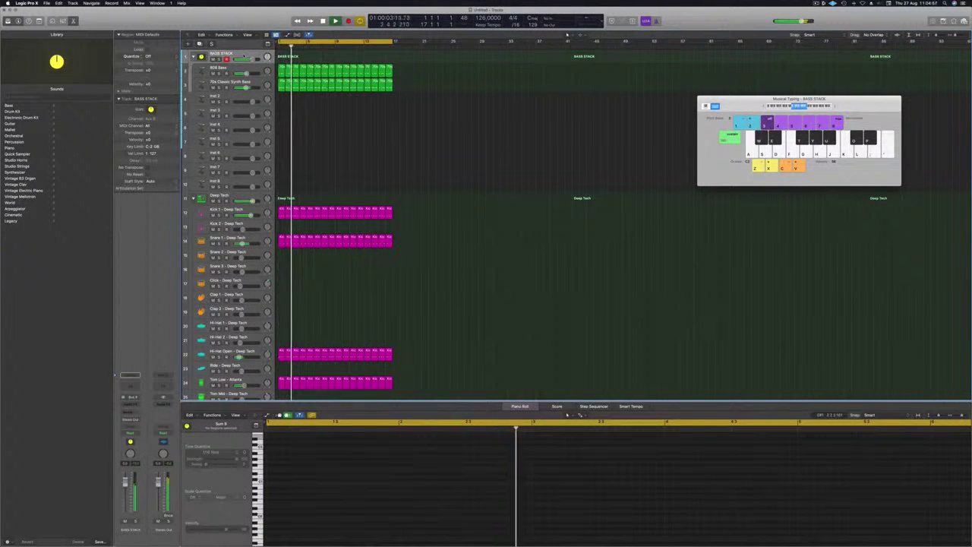
pyautogui.press('space')
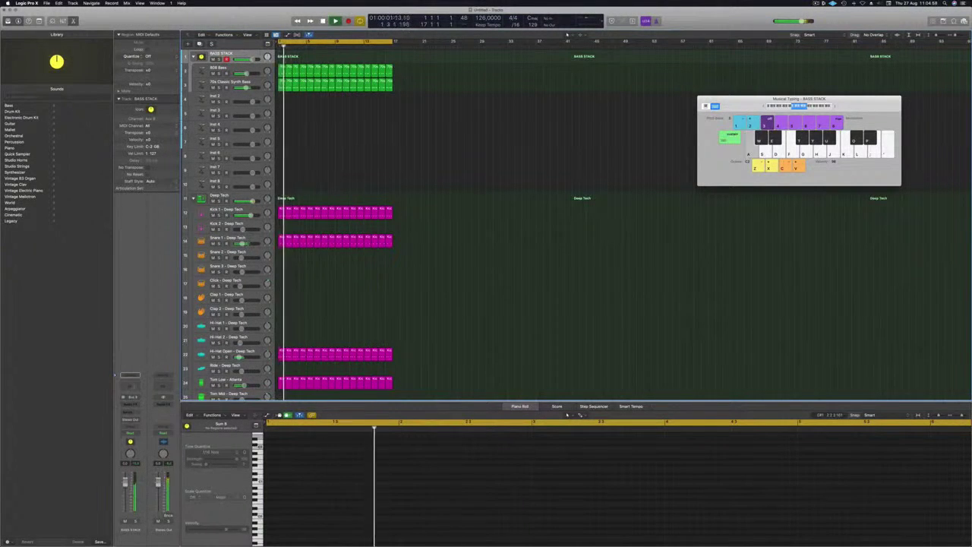
pyautogui.click(129, 374)
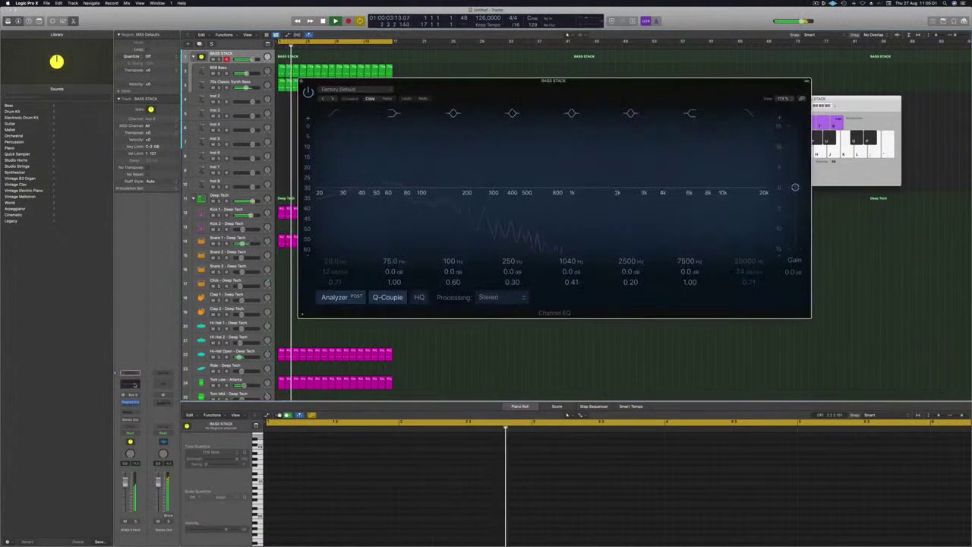
# Step: Insert a stereo Compressor on the BASS STACK and set its side chain to Kick 1 - Deep Tech (Inst 9)
pyautogui.click(131, 384)
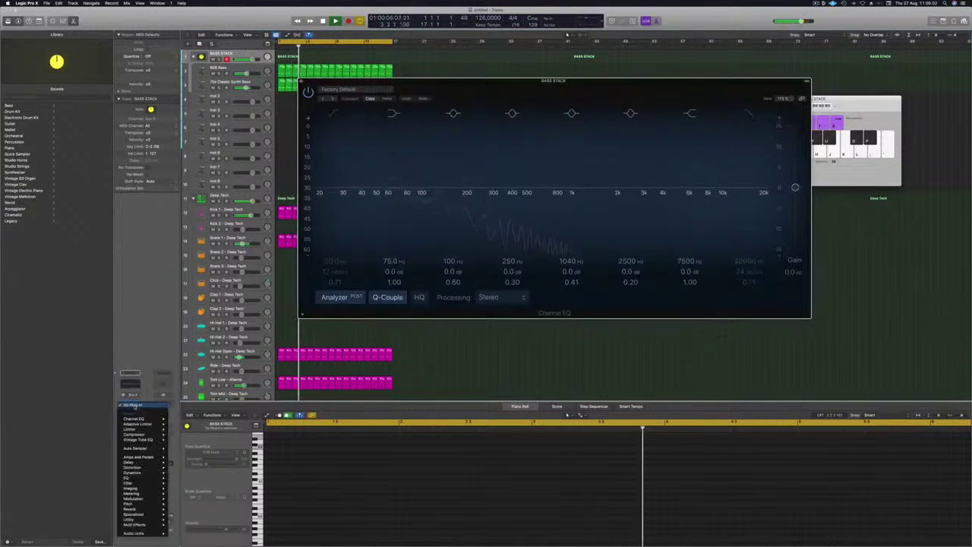
pyautogui.moveTo(140, 434)
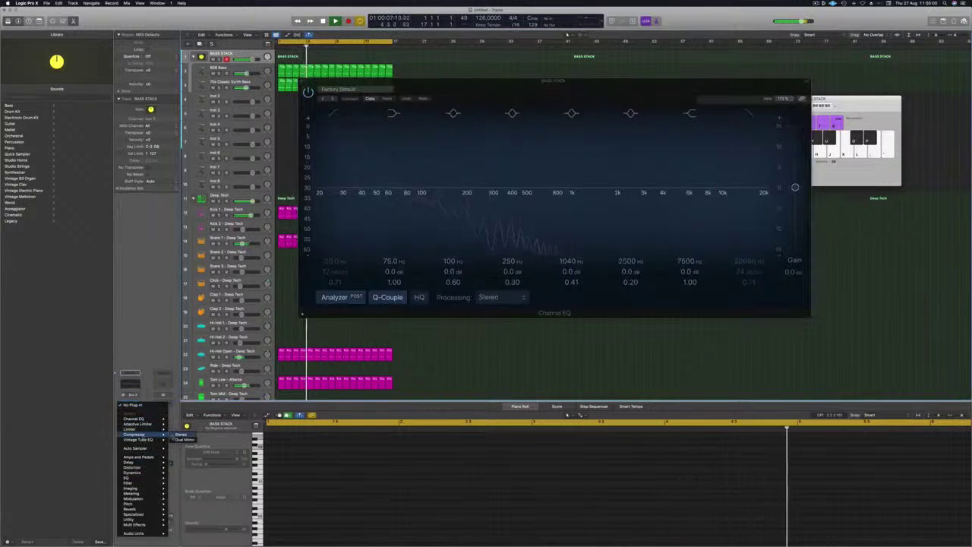
pyautogui.click(183, 434)
pyautogui.click(585, 96)
pyautogui.moveTo(577, 110)
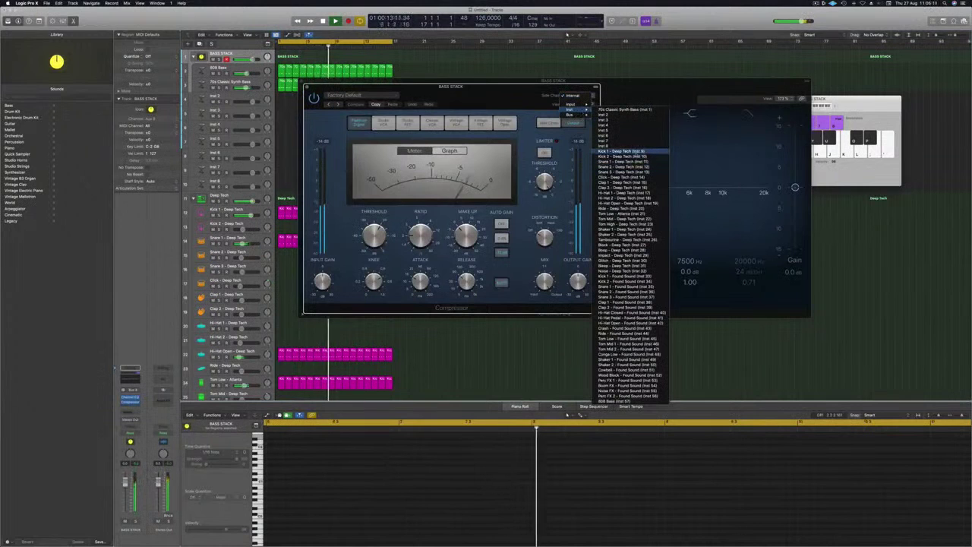
pyautogui.click(624, 151)
# Step: Move the side-chained Compressor clear of the Channel EQ, and close both BASS STACK plug-in windows
pyautogui.moveTo(510, 95); pyautogui.dragTo(577, 97)
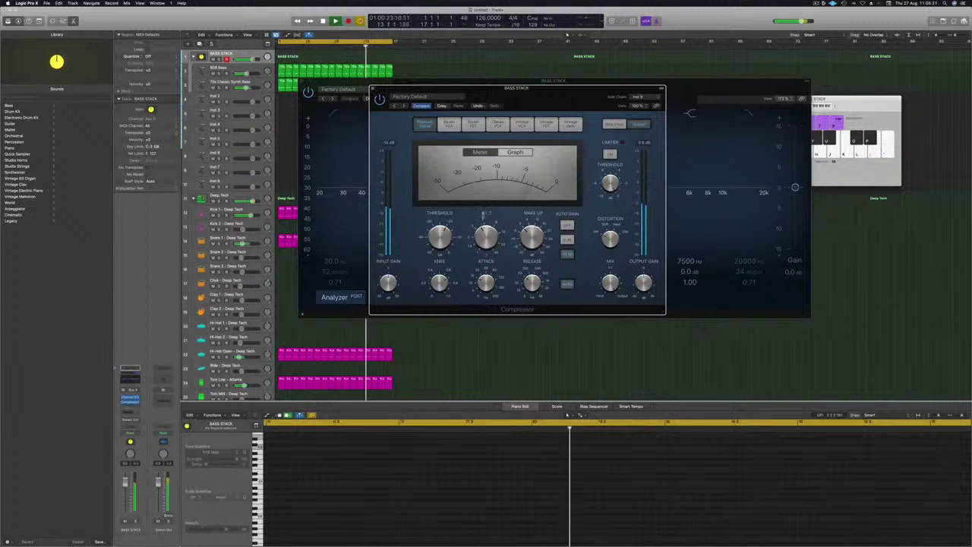
pyautogui.moveTo(551, 100); pyautogui.dragTo(557, 172)
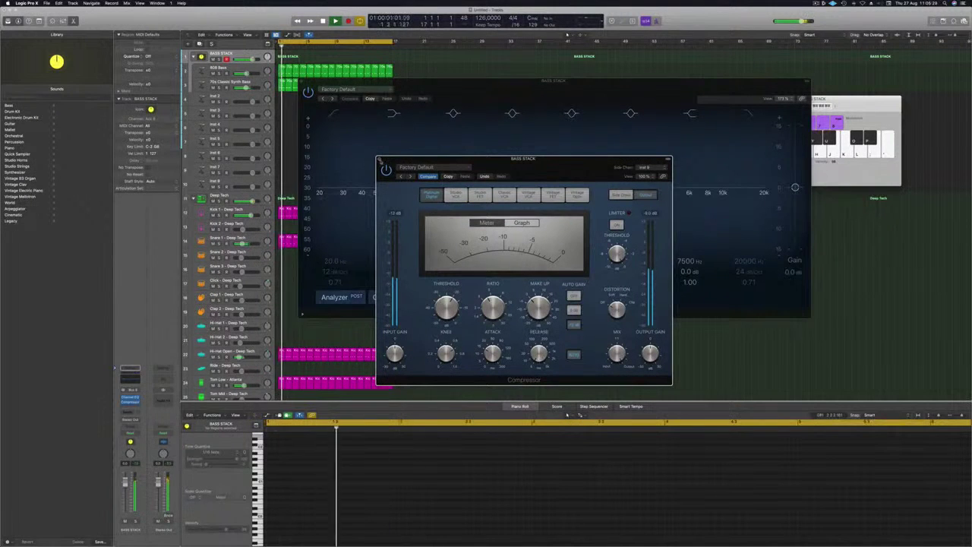
pyautogui.click(378, 158)
pyautogui.moveTo(464, 100); pyautogui.dragTo(435, 145)
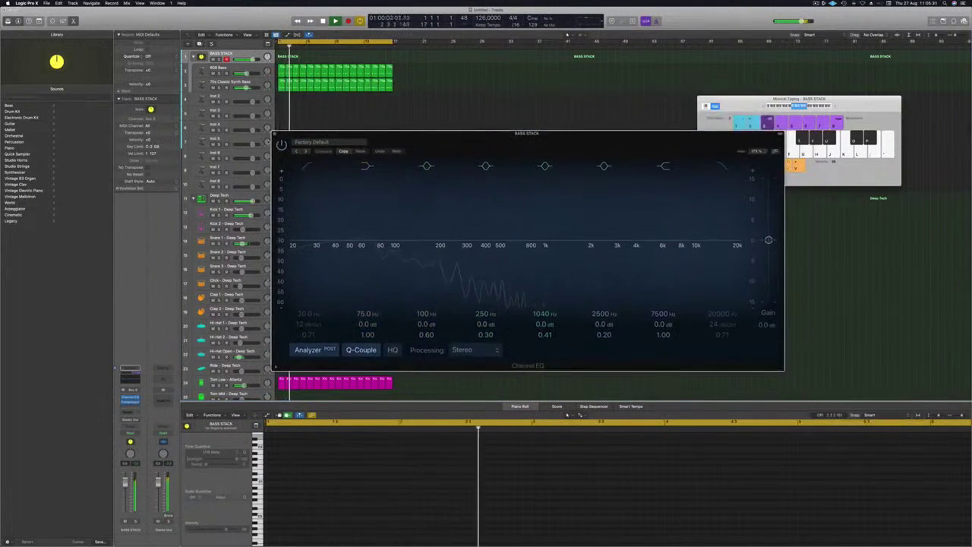
pyautogui.press('super+w')
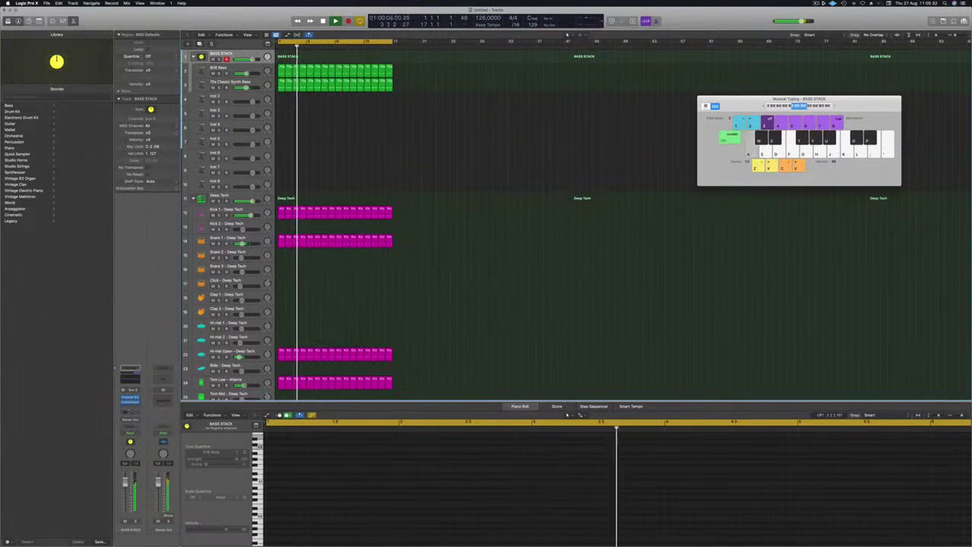
# Step: Insert a second stereo Compressor on the BASS STACK and switch it to the Vintage FET model
pyautogui.click(129, 402)
pyautogui.moveTo(144, 418)
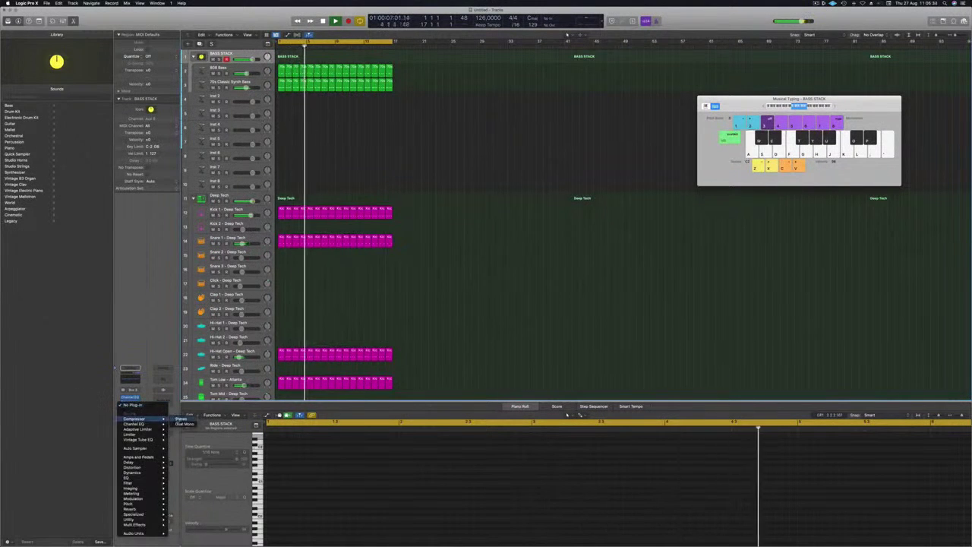
pyautogui.click(180, 418)
pyautogui.moveTo(461, 95); pyautogui.dragTo(490, 96)
pyautogui.click(505, 121)
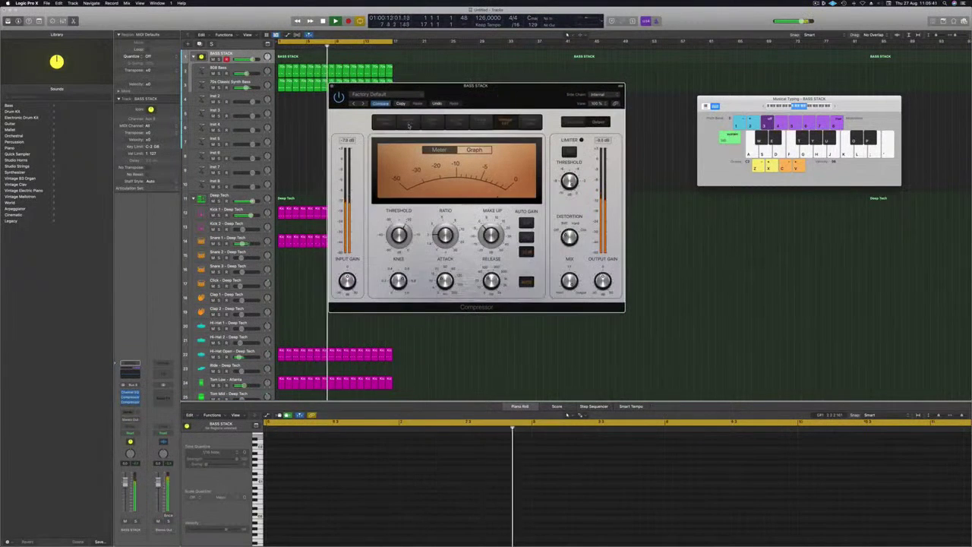
# Step: Adjust the threshold and ratio of the Vintage FET Compressor while replaying from the start, and lower the BASS STACK volume slightly
pyautogui.moveTo(400, 235)
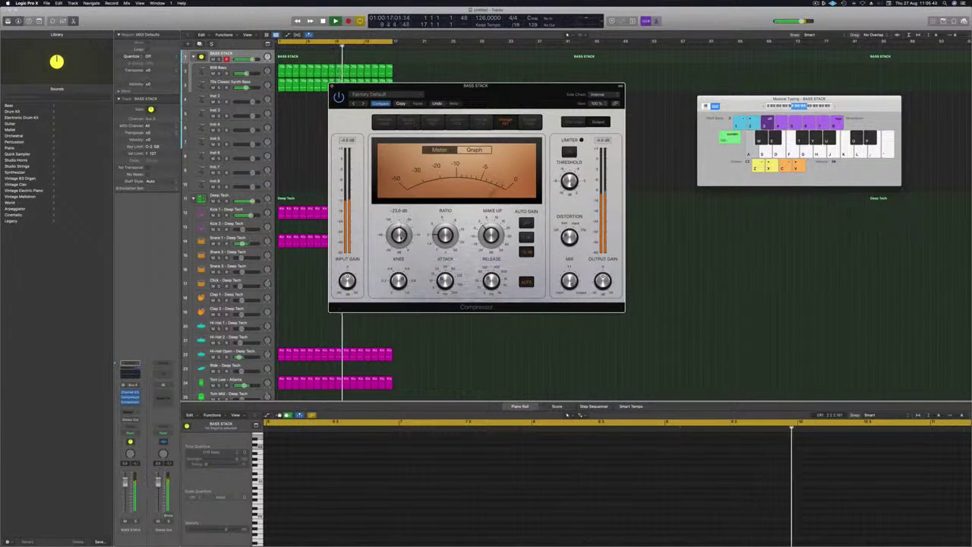
pyautogui.moveTo(445, 236); pyautogui.dragTo(445, 227)
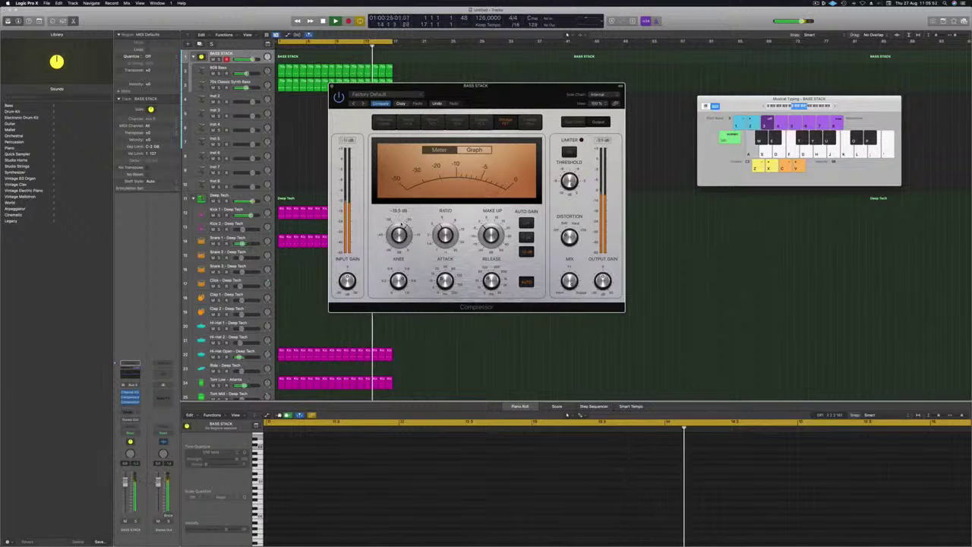
pyautogui.press('Return')
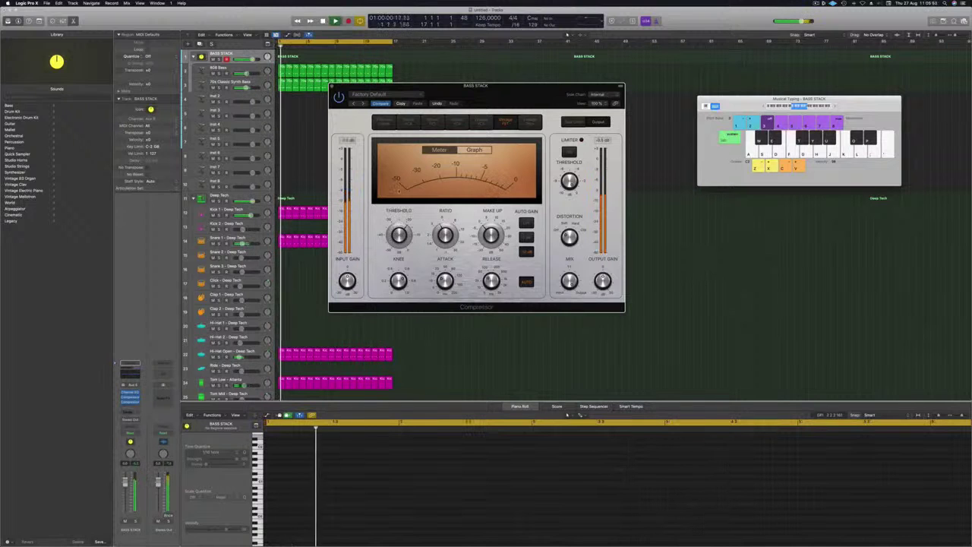
pyautogui.moveTo(521, 94); pyautogui.dragTo(540, 92)
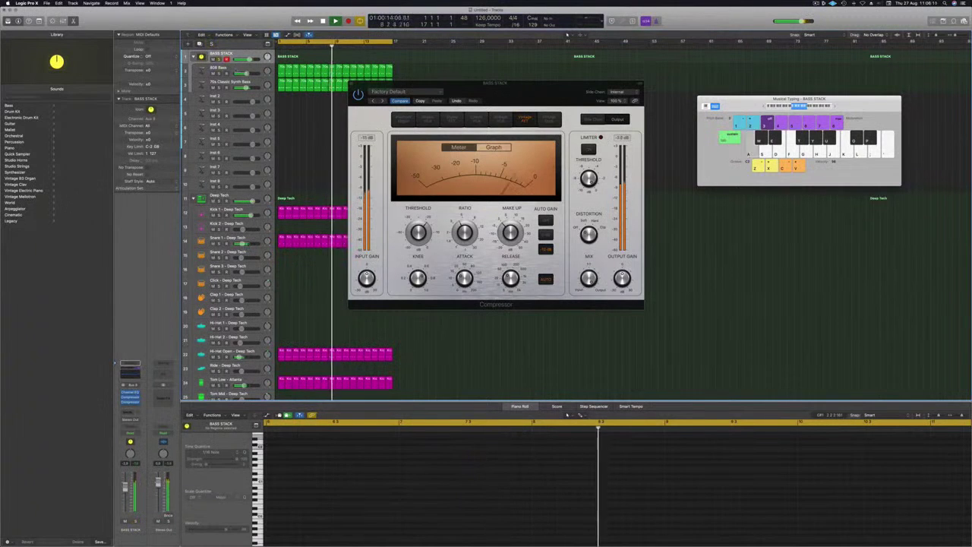
# Step: Select the 808 Bass track and adjust the 75 Hz low-shelf gain in its Channel EQ
pyautogui.click(256, 68)
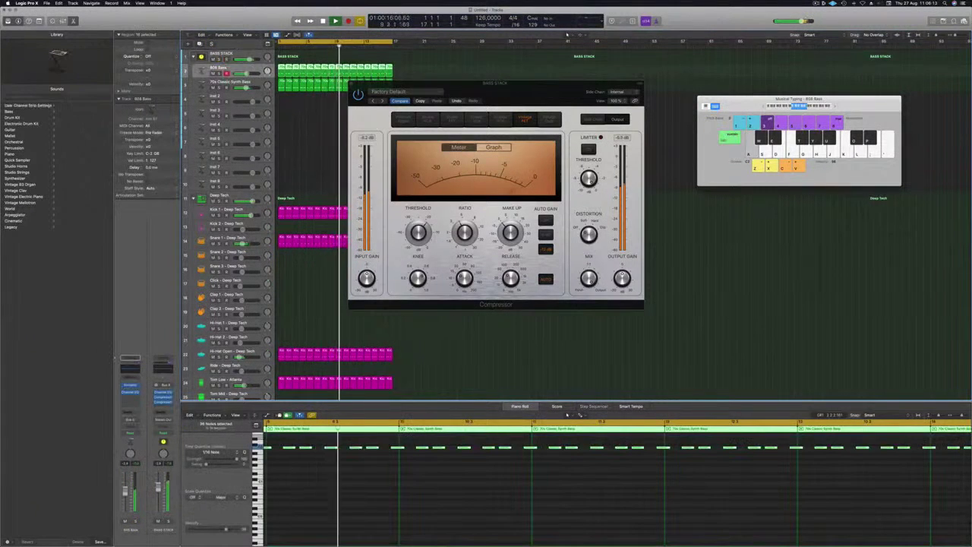
pyautogui.click(130, 393)
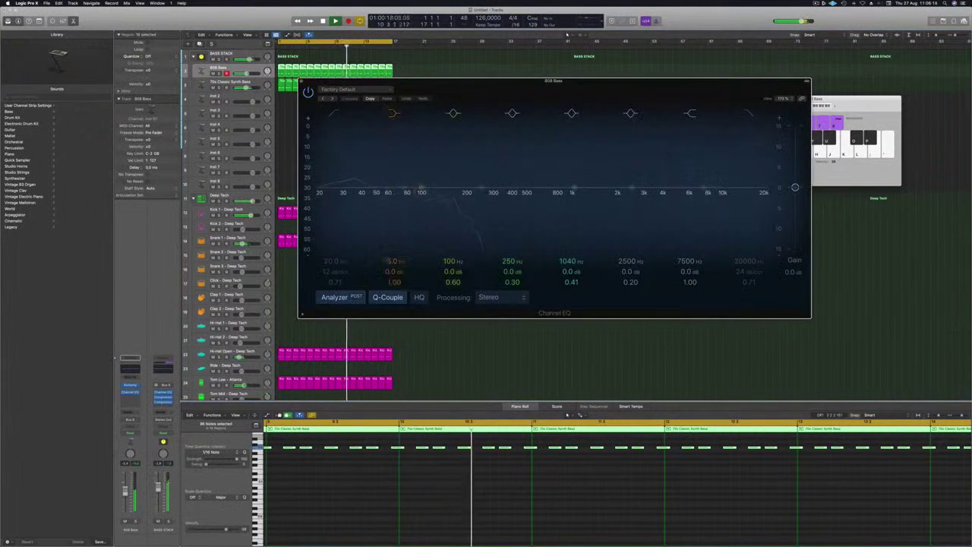
pyautogui.moveTo(393, 271); pyautogui.dragTo(393, 257)
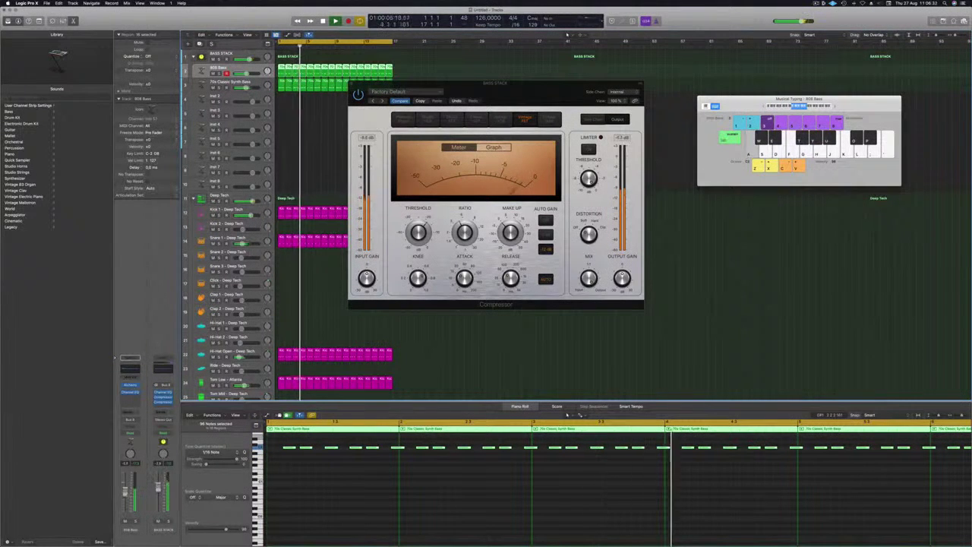
# Step: Close the BASS STACK Compressor, clear the region selection and replay the arrangement from the start
pyautogui.moveTo(540, 85); pyautogui.dragTo(532, 85)
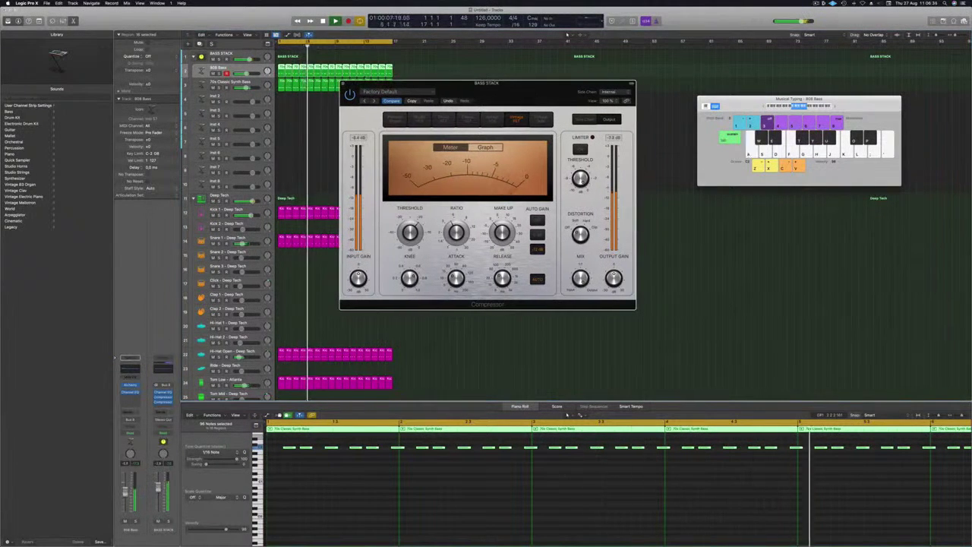
pyautogui.click(342, 83)
pyautogui.click(334, 122)
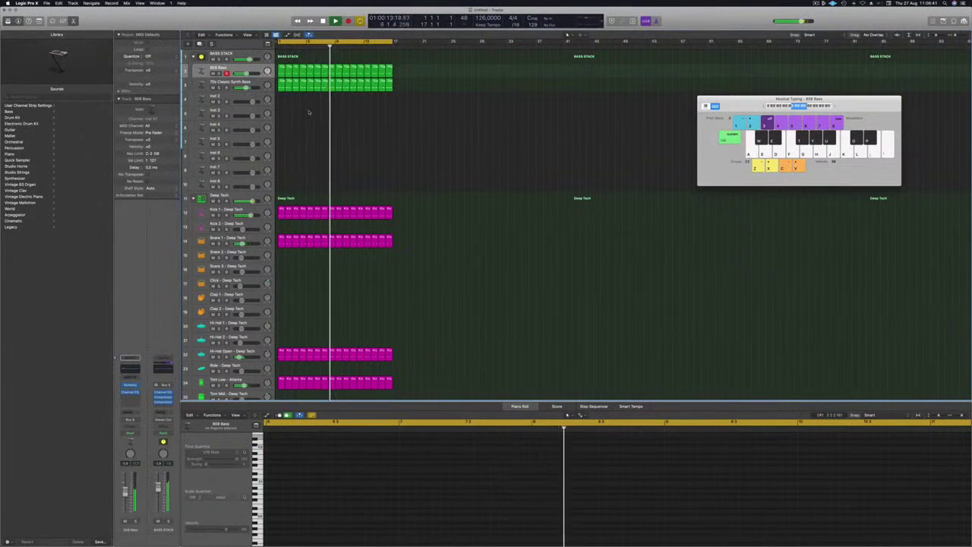
pyautogui.press('Return')
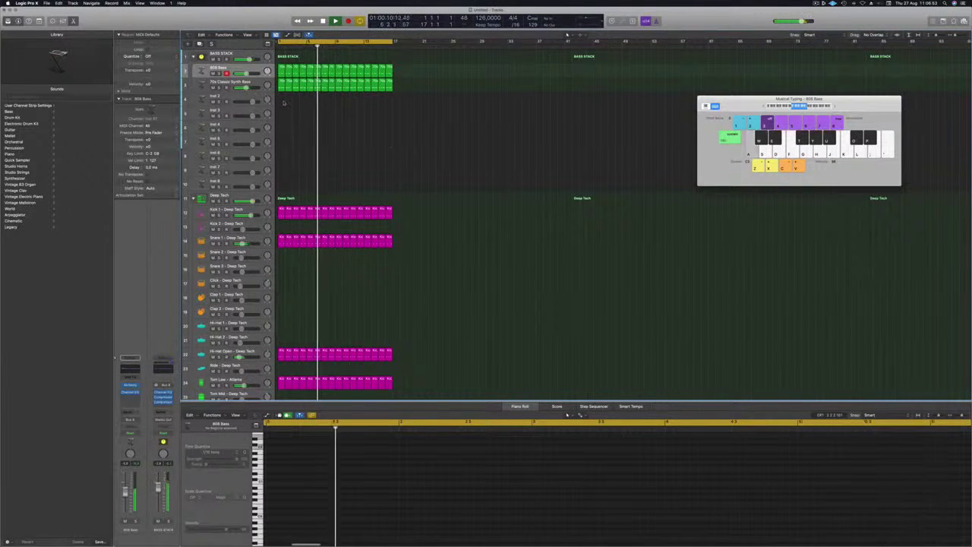
# Step: Load the Sculpture modeling synth in stereo on the empty Inst 2 track and move its window away from the regions
pyautogui.click(281, 85)
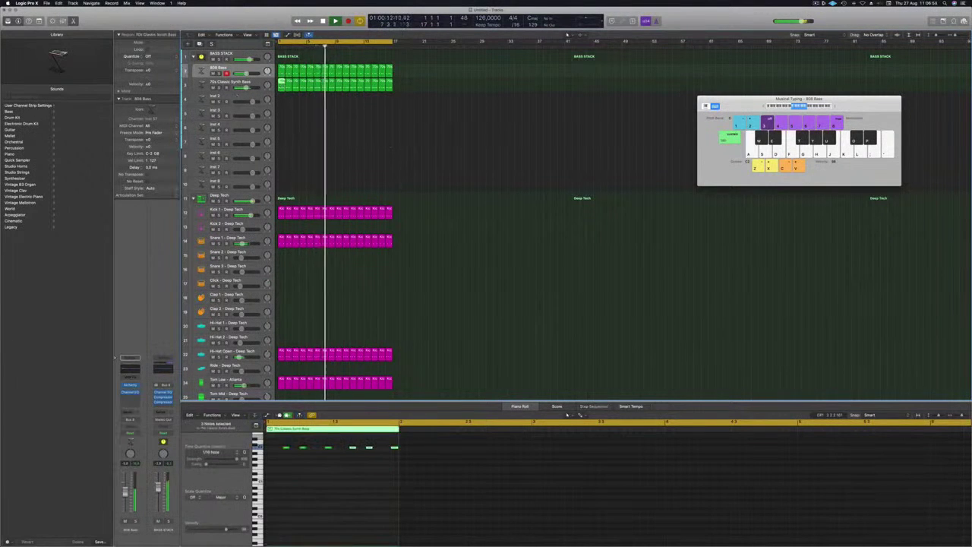
pyautogui.click(227, 98)
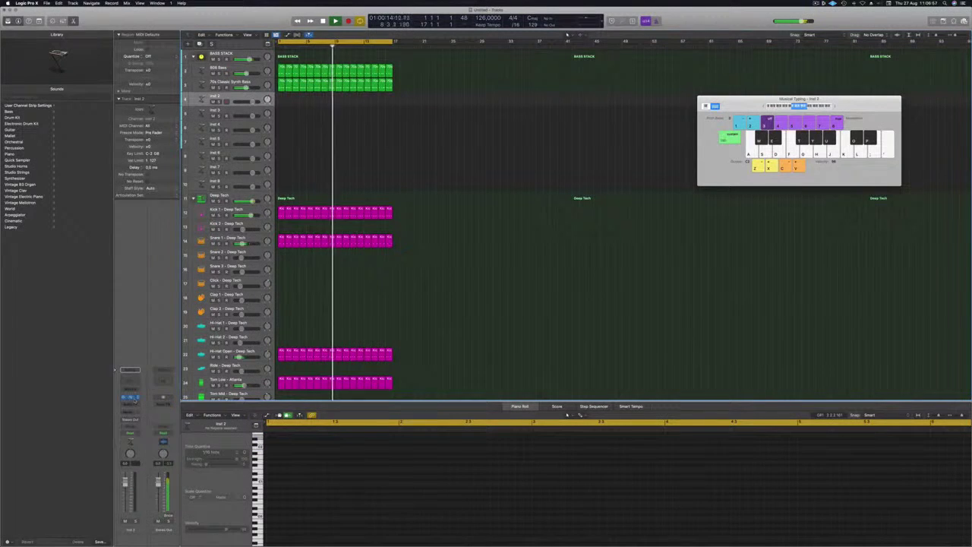
pyautogui.click(131, 396)
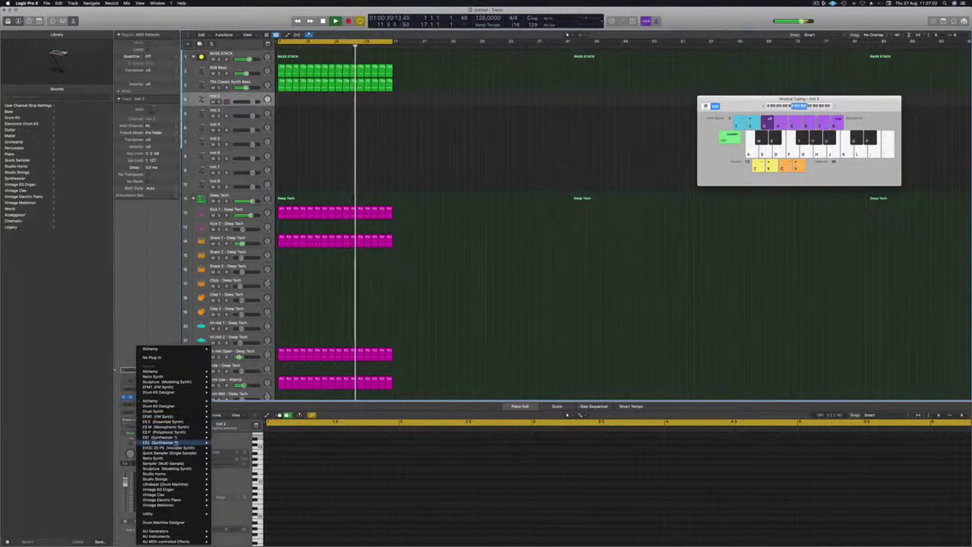
pyautogui.moveTo(174, 417)
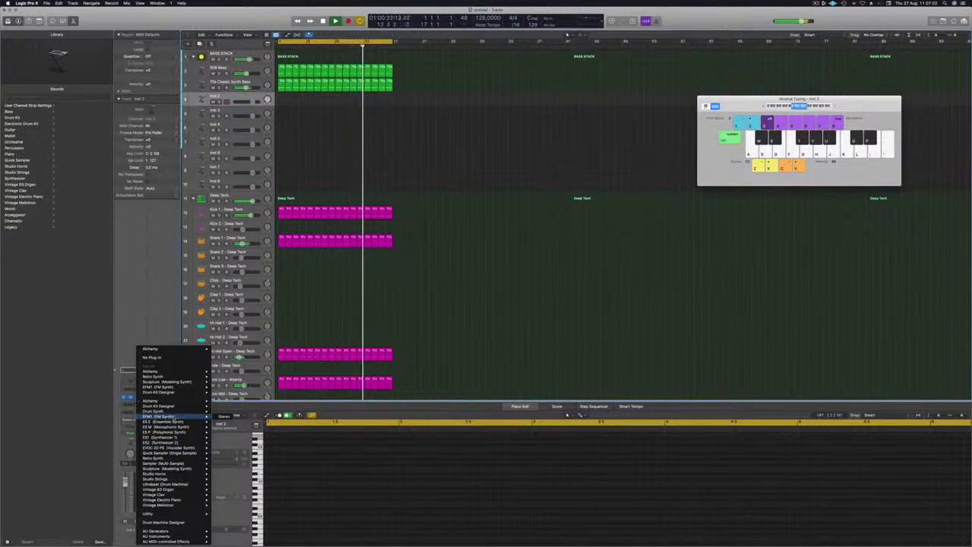
pyautogui.moveTo(190, 469)
pyautogui.click(223, 468)
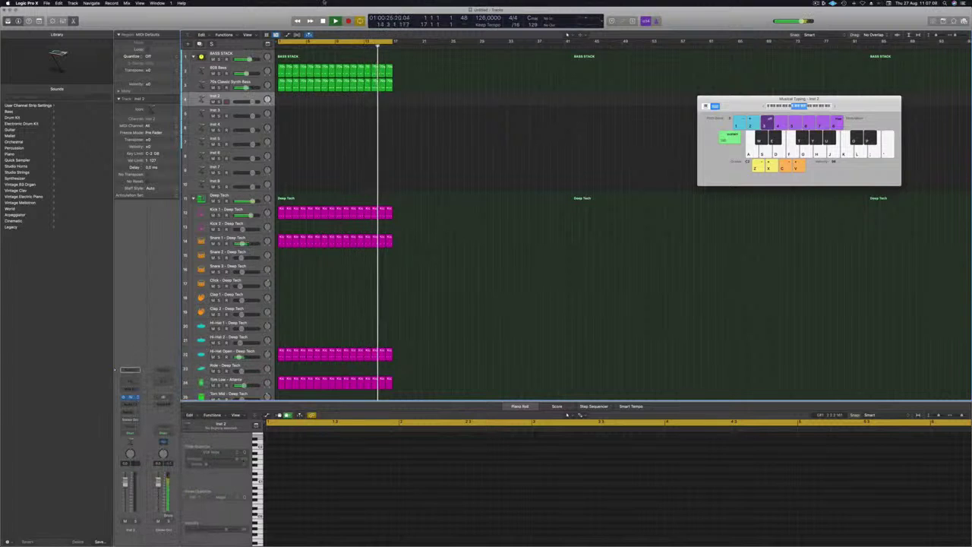
pyautogui.moveTo(425, 81); pyautogui.dragTo(564, 66)
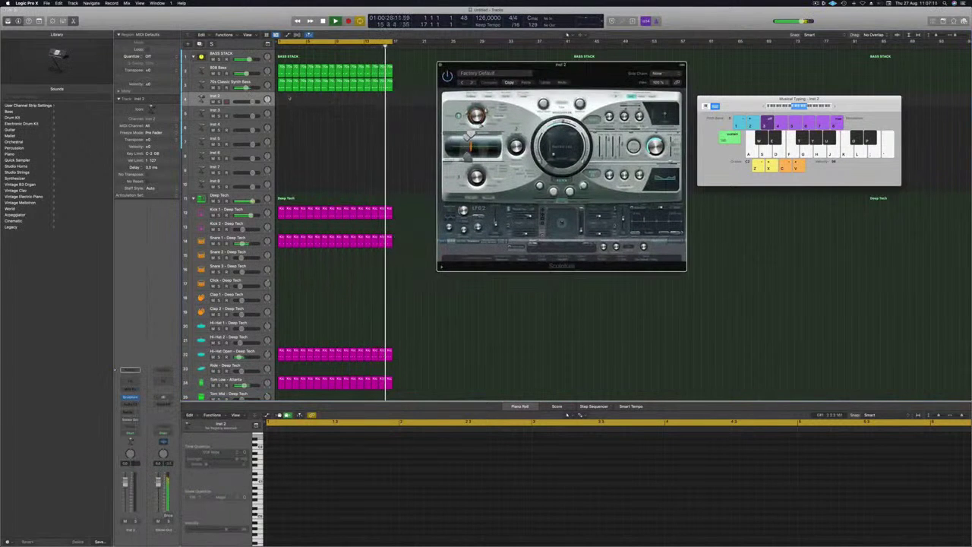
# Step: Stop playback and copy the first 70s Classic Synth Bass region onto the Sculpture track at bar 1
pyautogui.press('space')
pyautogui.click(282, 86)
pyautogui.moveTo(281, 86); pyautogui.dragTo(282, 100)
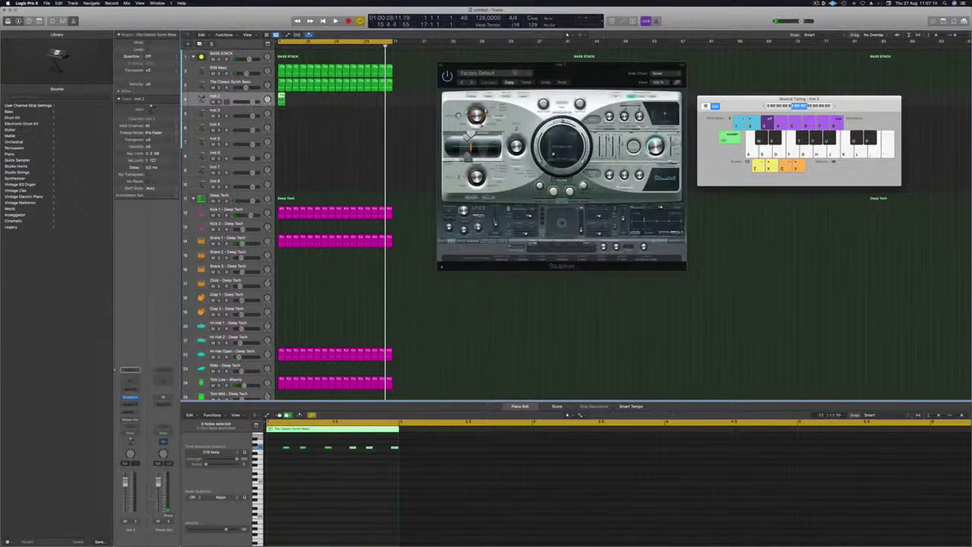
# Step: Load the Lean on 2 preset in Sculpture and repeat the copied region across the 16-bar loop
pyautogui.click(473, 83)
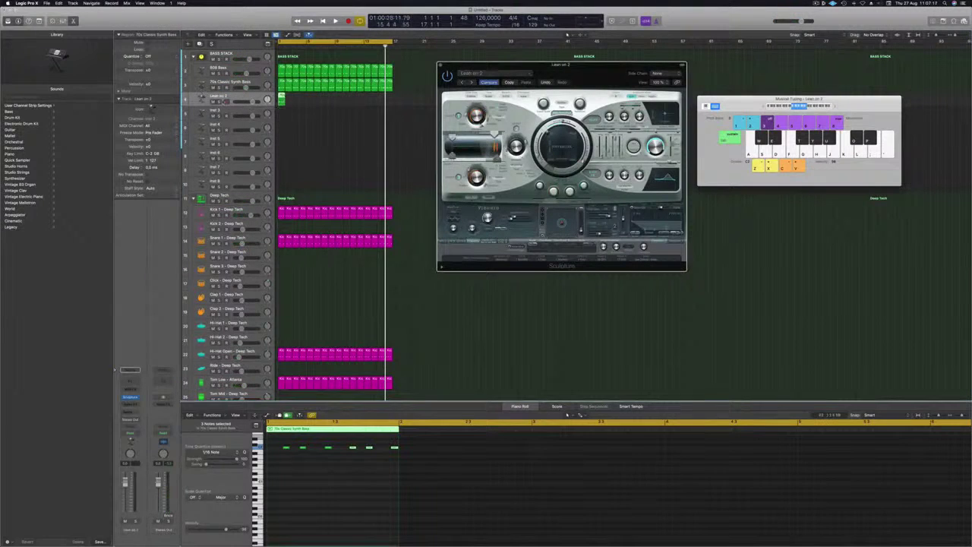
pyautogui.moveTo(281, 99); pyautogui.dragTo(343, 101)
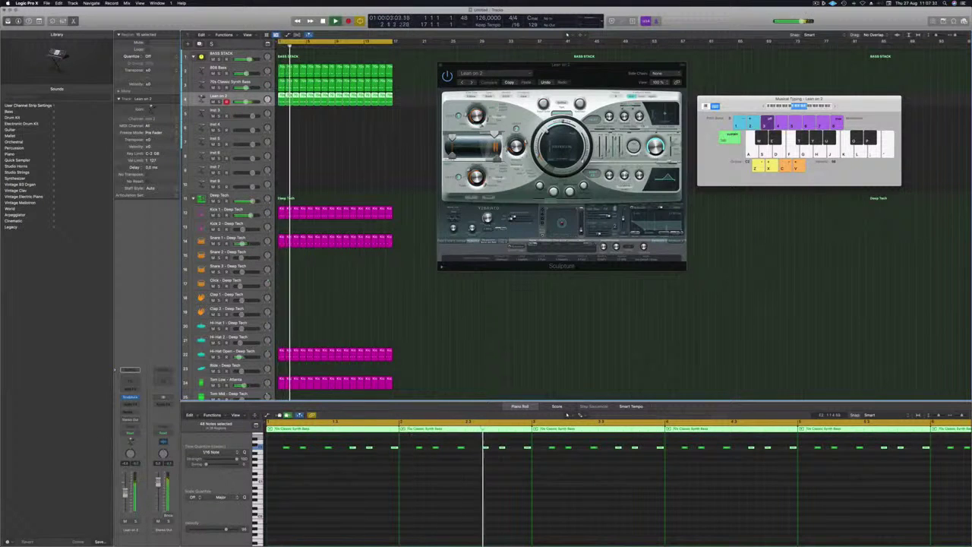
# Step: Select all notes in the Lean on 2 regions, move them up in pitch and play back the arrangement
pyautogui.scroll(5, 295, 490)
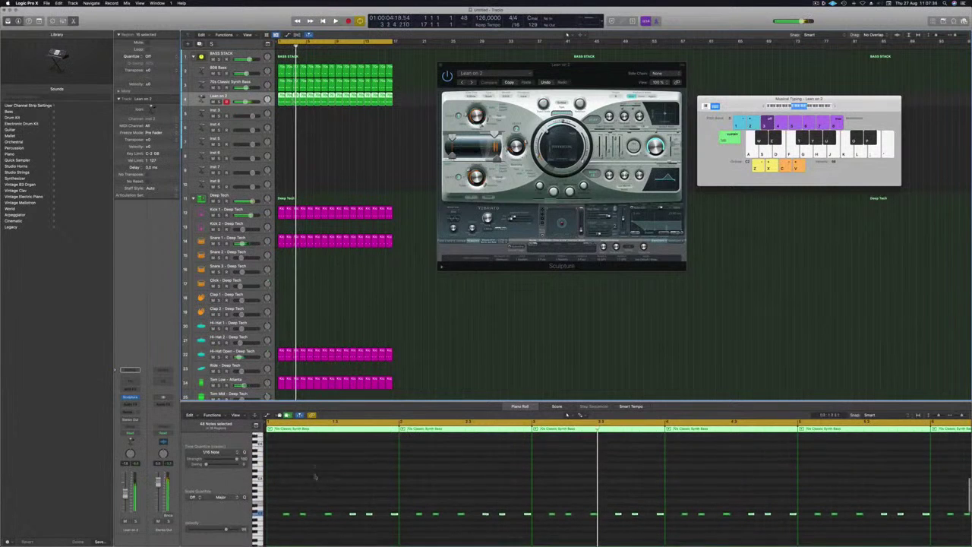
pyautogui.press('super+a')
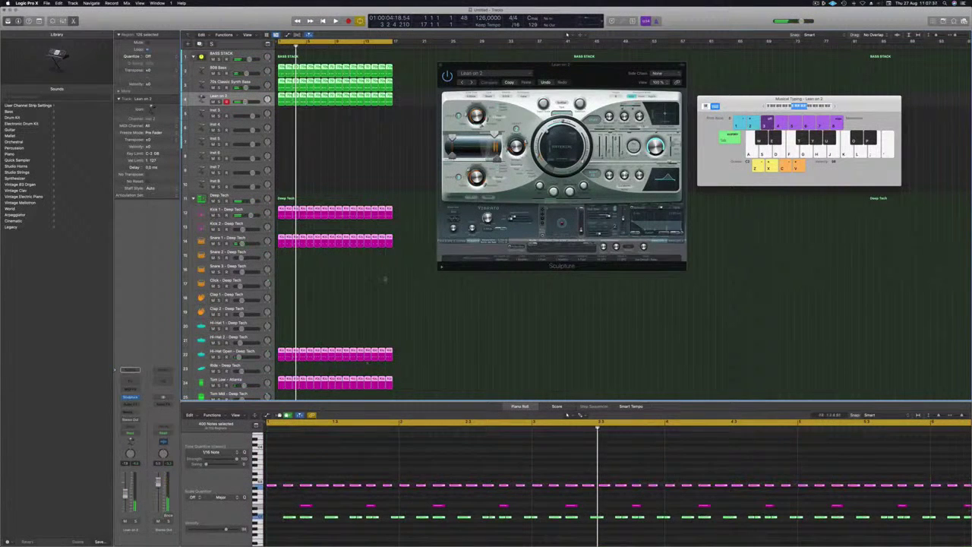
pyautogui.moveTo(401, 108); pyautogui.dragTo(281, 101)
pyautogui.click(349, 480)
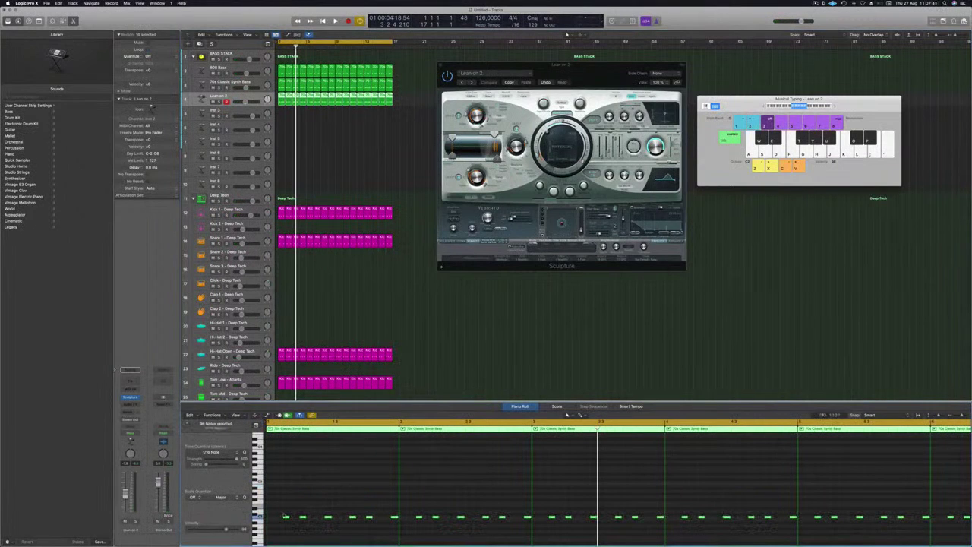
pyautogui.moveTo(285, 517); pyautogui.dragTo(287, 507)
pyautogui.press('space')
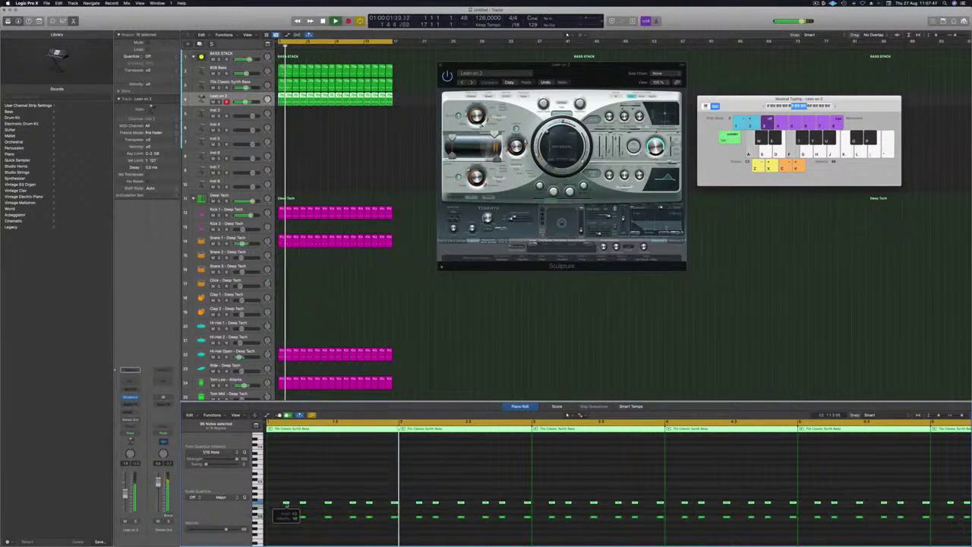
# Step: Try the selected notes in the Lean on 2 regions at several higher pitches during playback
pyautogui.hotkey('alt', 'Up')
pyautogui.hotkey('alt', 'Up')
pyautogui.hotkey('alt', 'Up')
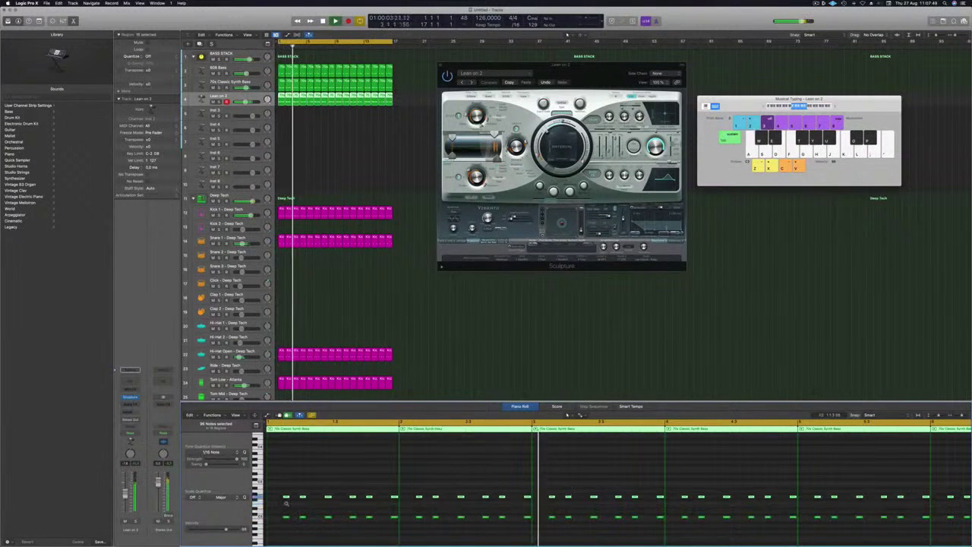
pyautogui.hotkey('alt', 'Up')
pyautogui.hotkey('alt', 'Up')
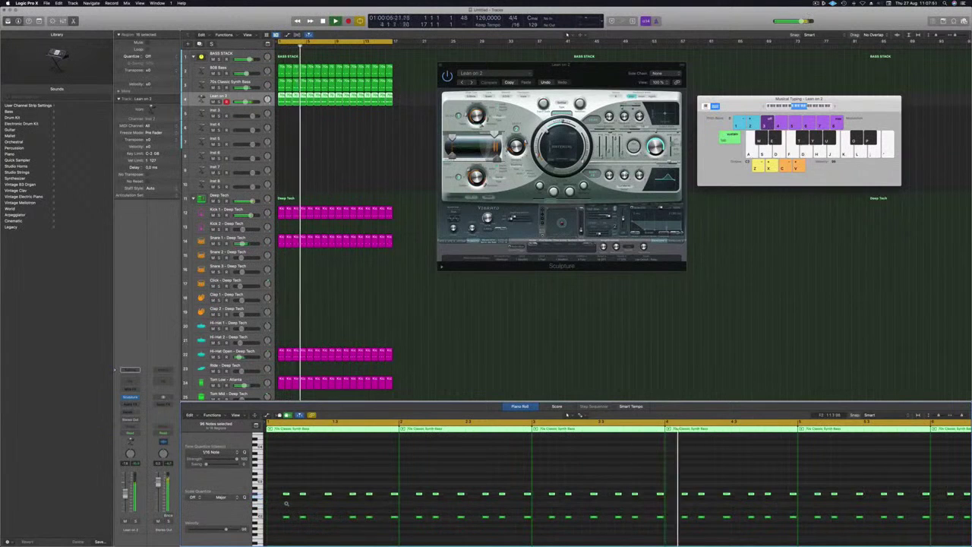
pyautogui.hotkey('alt', 'Up')
pyautogui.hotkey('alt', 'Up')
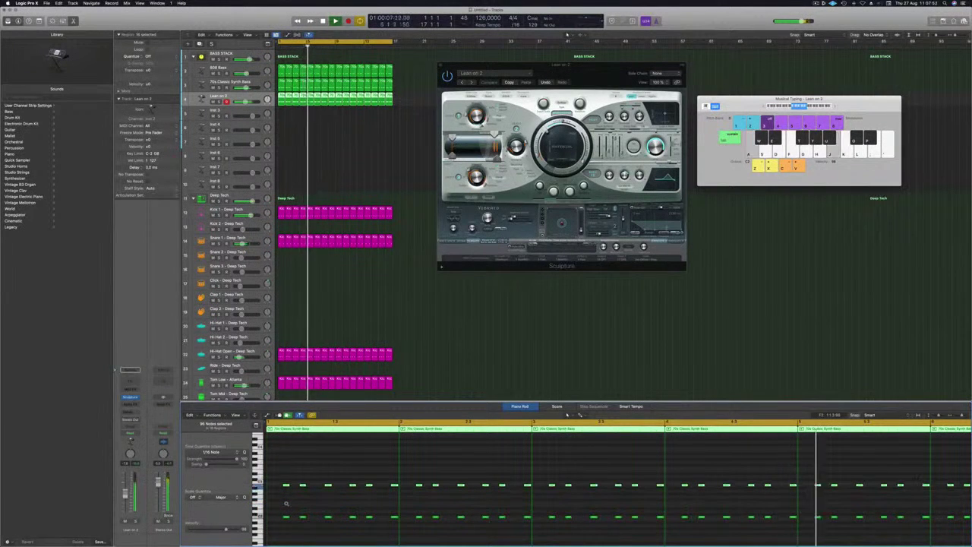
# Step: Transpose the selected Lean on 2 notes down close to the lower note row and audition the track in solo
pyautogui.hotkey('alt', 'Down')
pyautogui.hotkey('alt', 'Down')
pyautogui.hotkey('alt', 'Down')
pyautogui.hotkey('alt', 'Down')
pyautogui.hotkey('alt', 'Down')
pyautogui.hotkey('alt', 'Down')
pyautogui.hotkey('alt', 'Down')
pyautogui.hotkey('alt', 'Down')
pyautogui.hotkey('alt', 'Down')
pyautogui.hotkey('alt', 'Down')
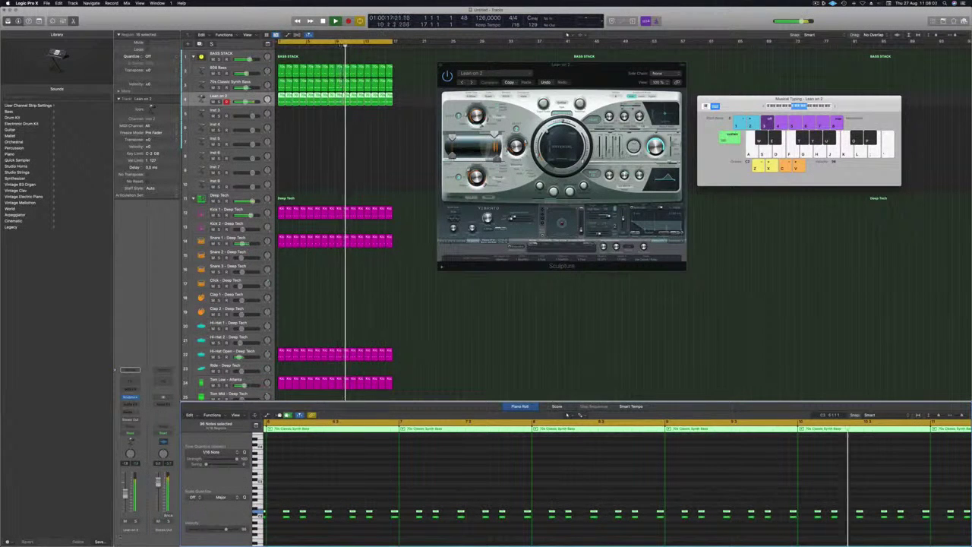
pyautogui.hotkey('ctrl', 's')
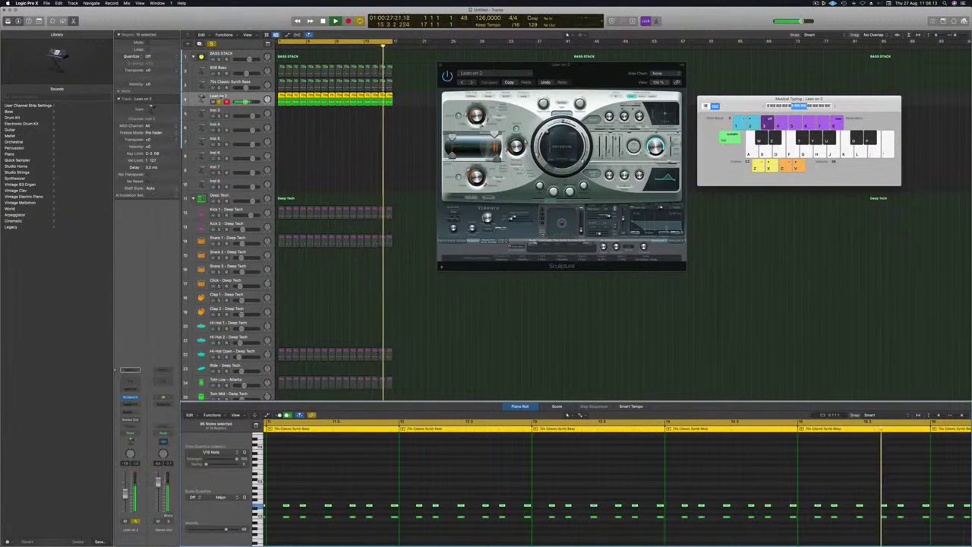
pyautogui.click(220, 102)
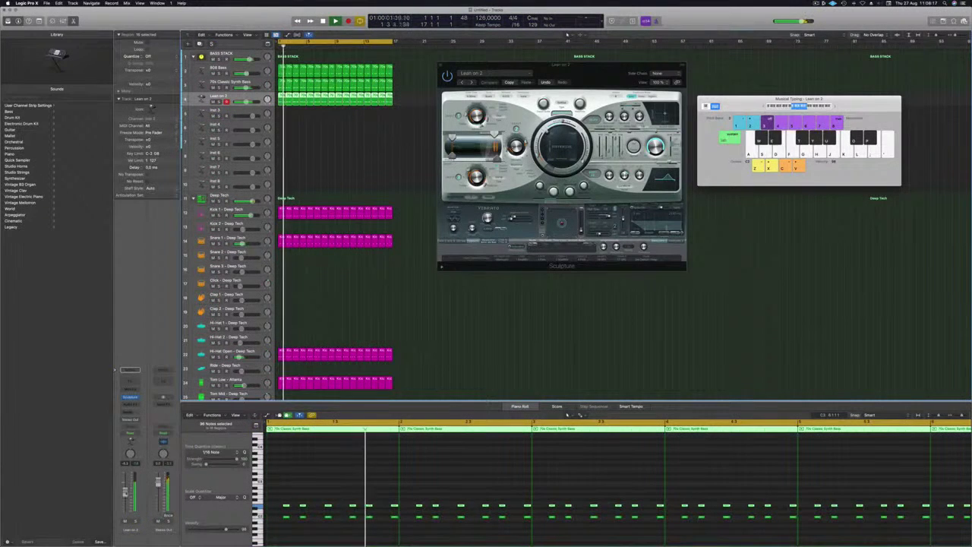
# Step: Close Sculpture, add a Channel EQ with a low cut between 100 and 200 Hz to Lean on 2, and replay from the start
pyautogui.moveTo(453, 65); pyautogui.dragTo(345, 88)
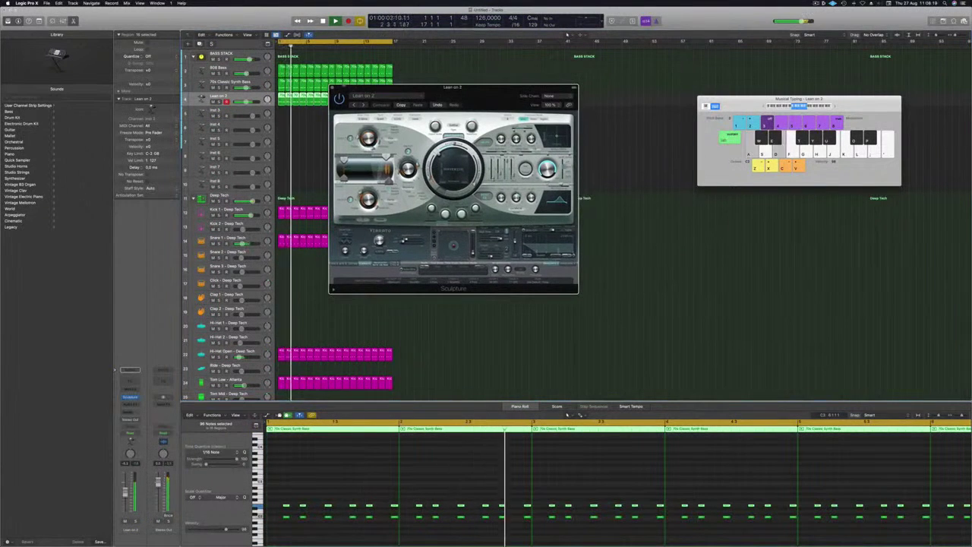
pyautogui.click(332, 87)
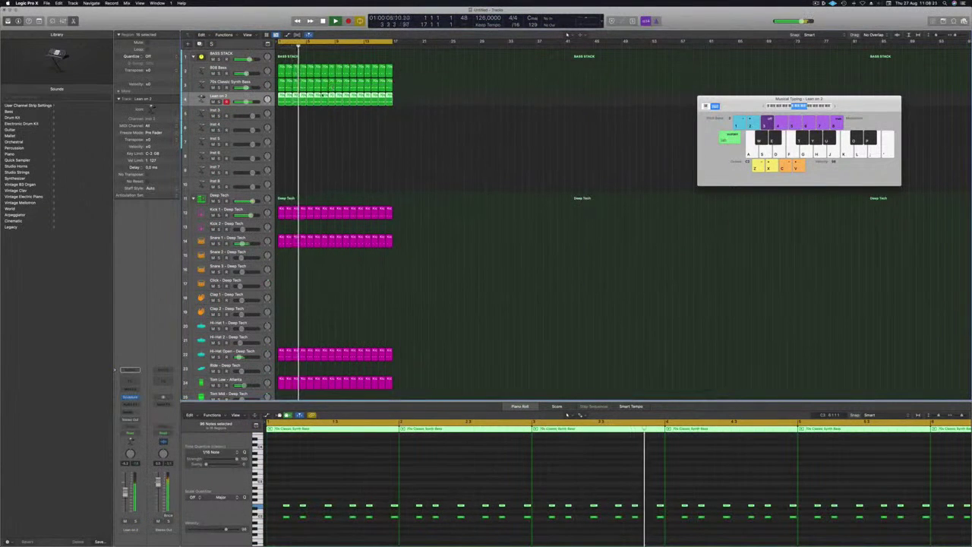
pyautogui.click(132, 382)
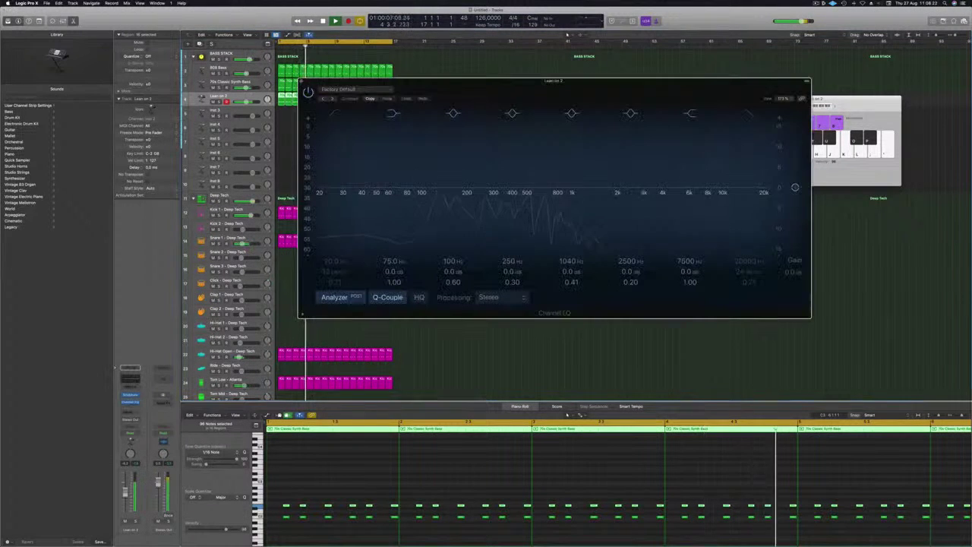
pyautogui.moveTo(567, 79); pyautogui.dragTo(532, 66)
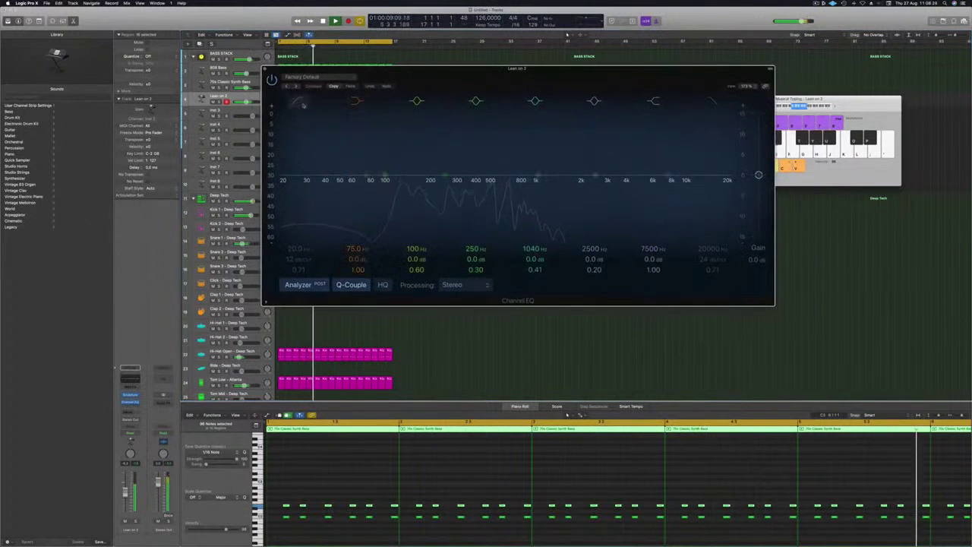
pyautogui.moveTo(305, 187); pyautogui.dragTo(410, 169)
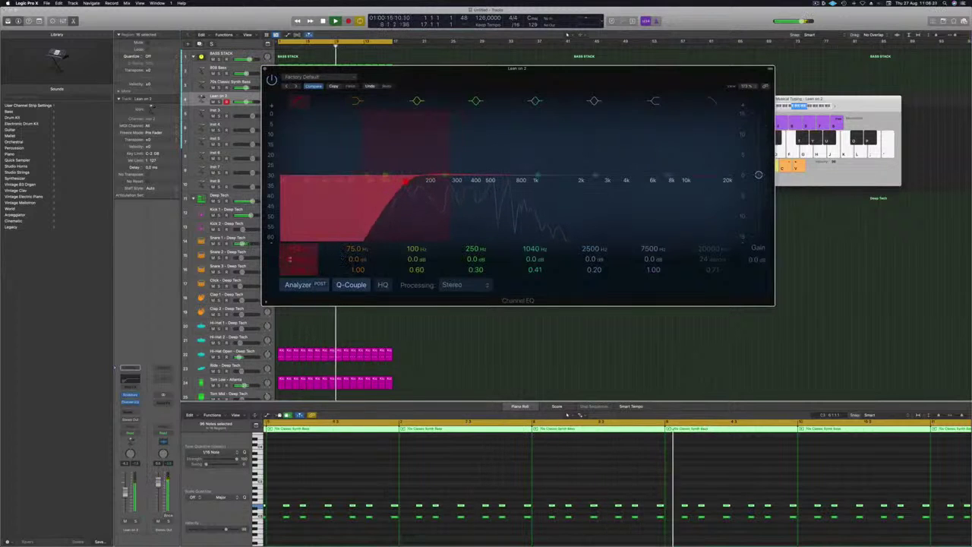
pyautogui.press('super+w')
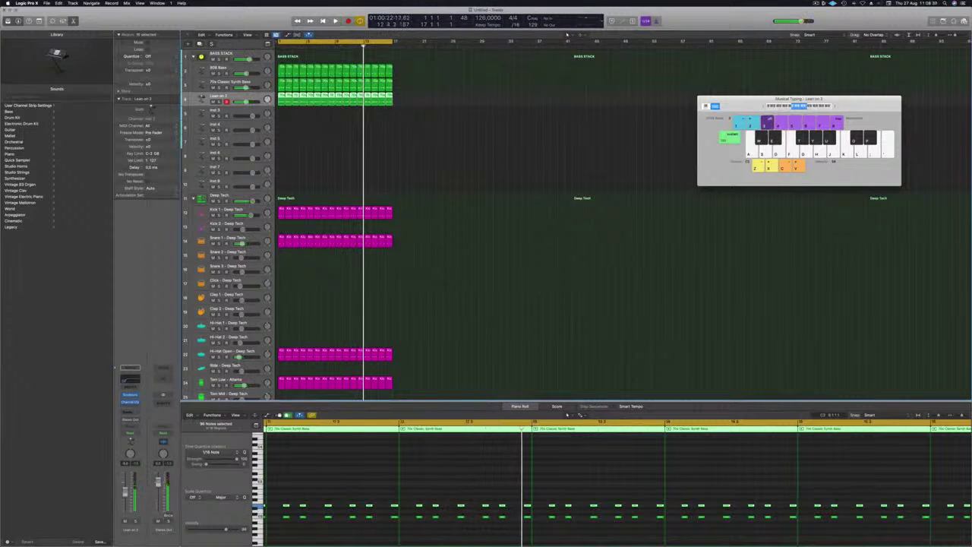
pyautogui.press('Return')
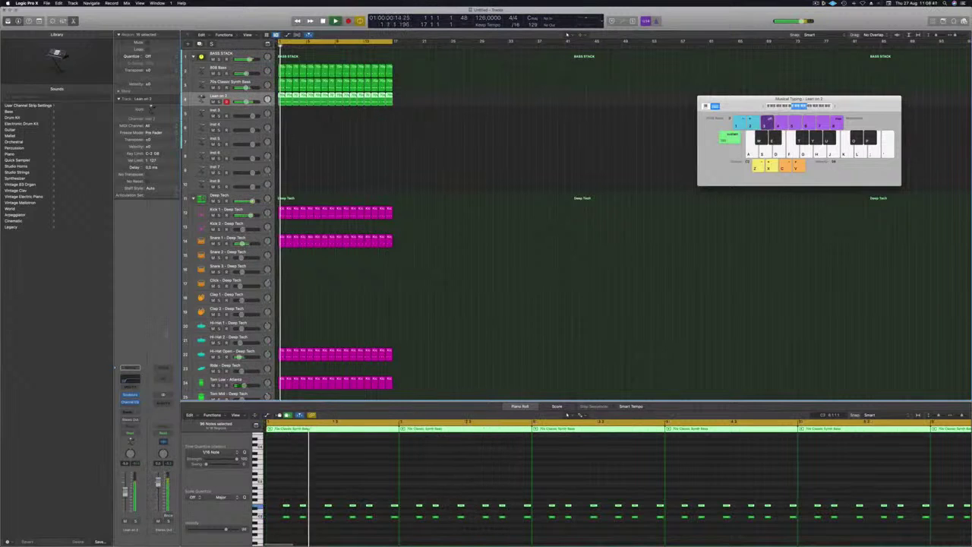
# Step: Insert a stereo Delay Designer after the Channel EQ on the Lean on 2 track
pyautogui.click(140, 415)
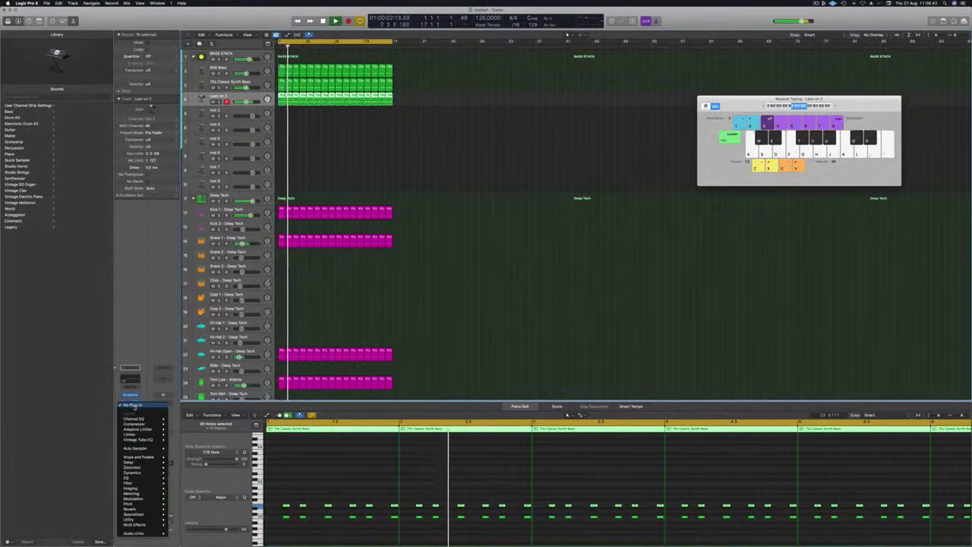
pyautogui.moveTo(148, 430)
pyautogui.moveTo(137, 473)
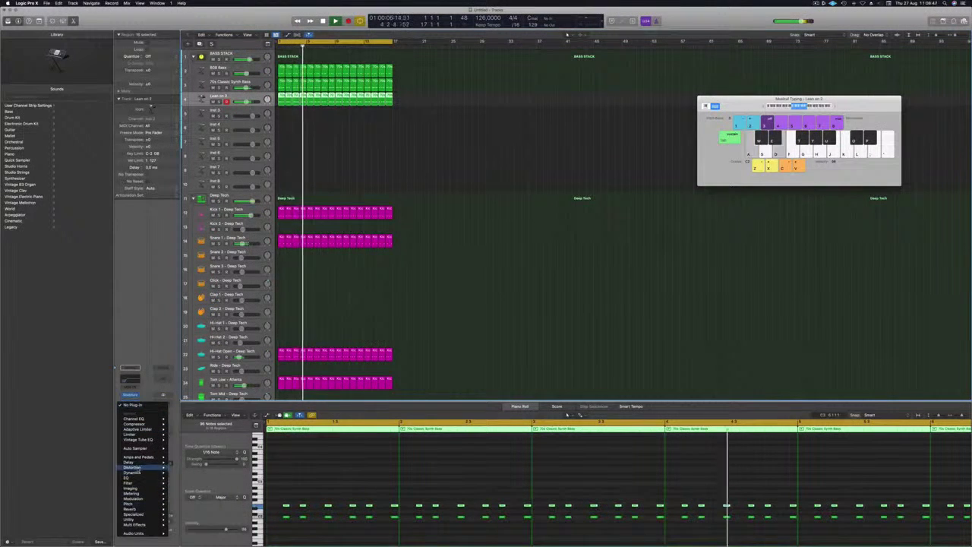
pyautogui.moveTo(196, 462)
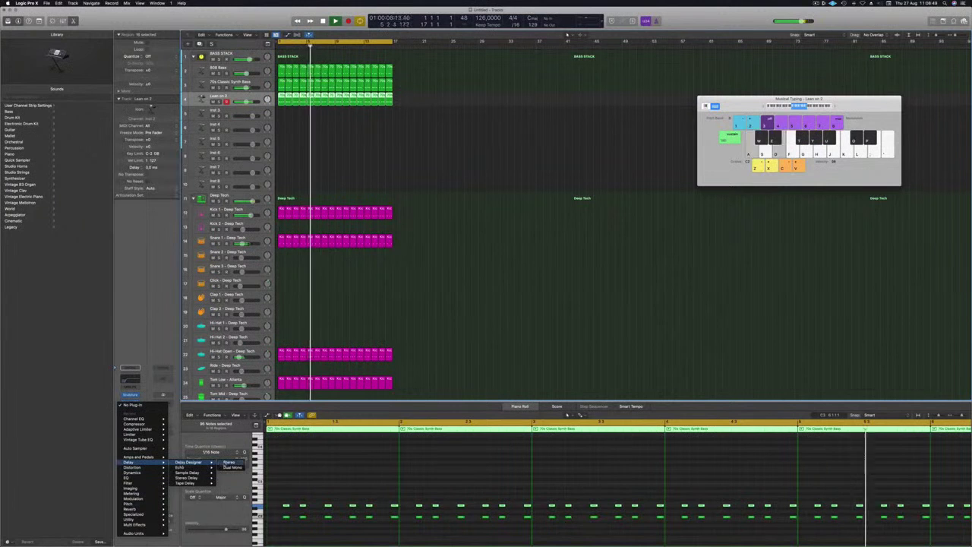
pyautogui.click(227, 463)
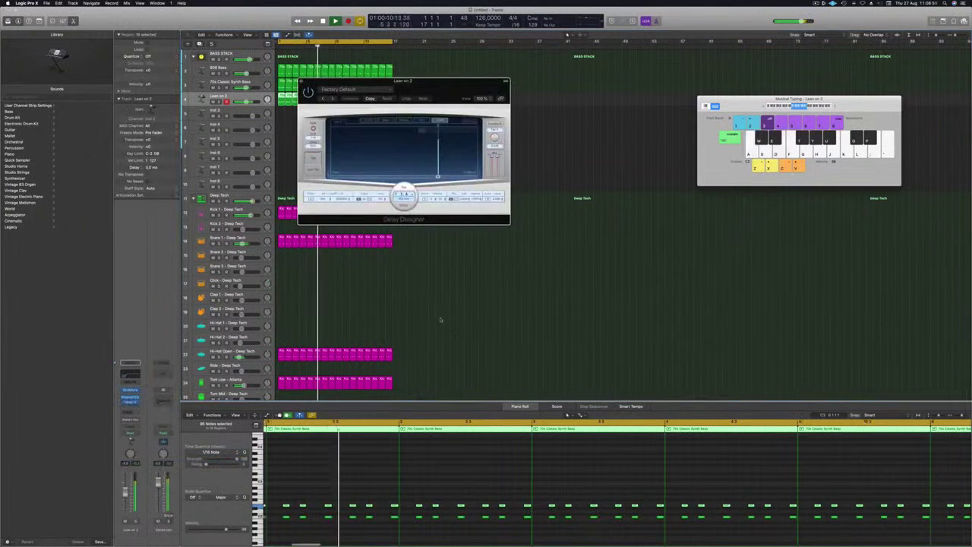
# Step: Audition Delay Designer's simple panning presets, from 1/4 Alternating Pan to 1/8 Alternating Pan
pyautogui.moveTo(437, 86); pyautogui.dragTo(478, 125)
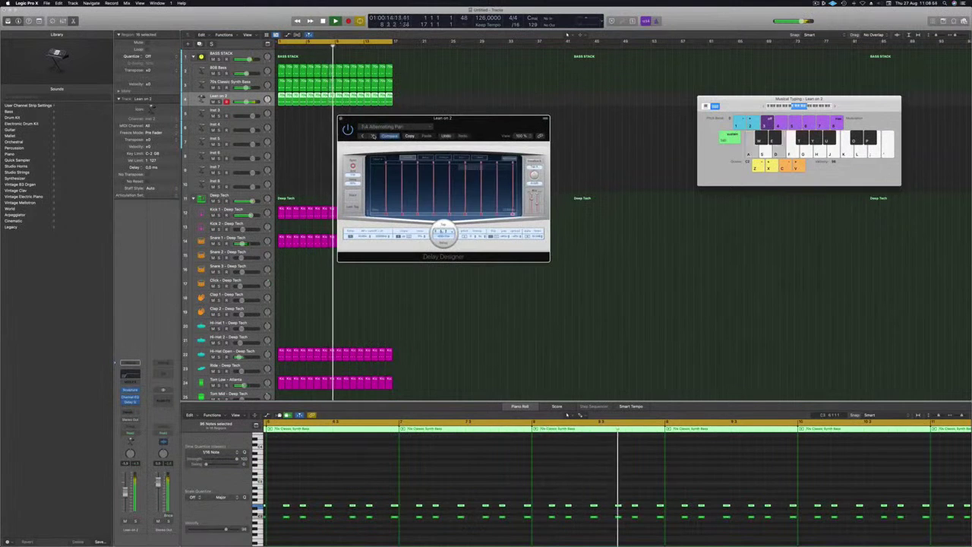
pyautogui.click(372, 135)
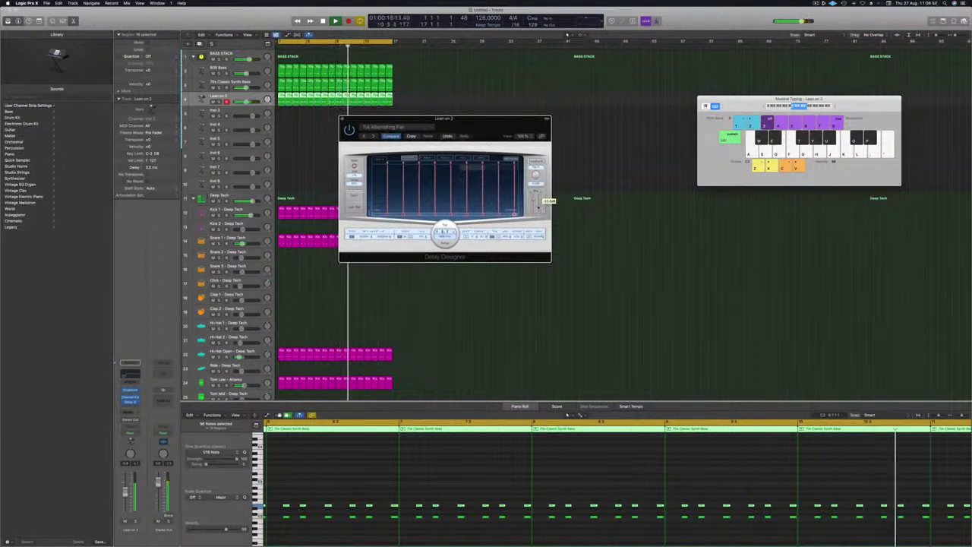
pyautogui.click(372, 135)
pyautogui.moveTo(458, 123); pyautogui.dragTo(472, 115)
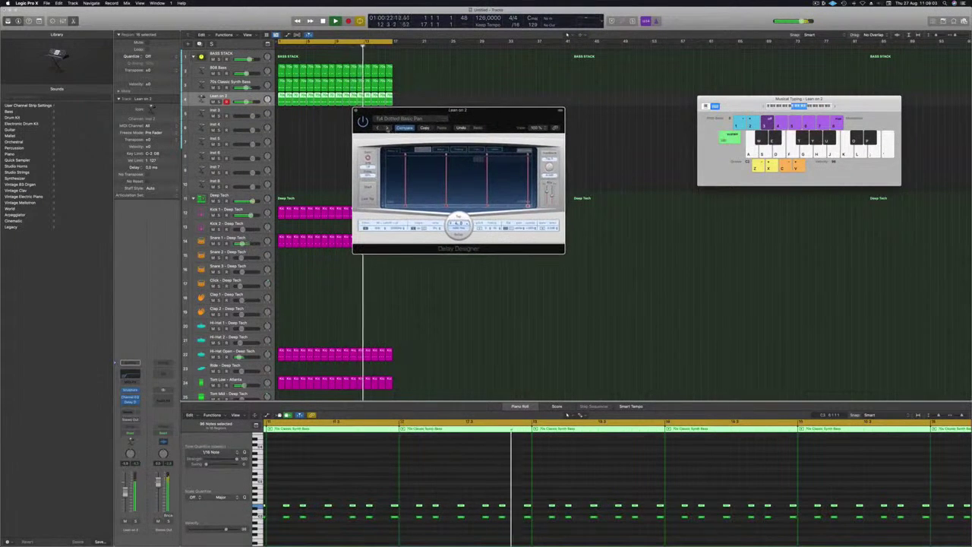
pyautogui.click(388, 128)
pyautogui.moveTo(498, 117); pyautogui.dragTo(490, 118)
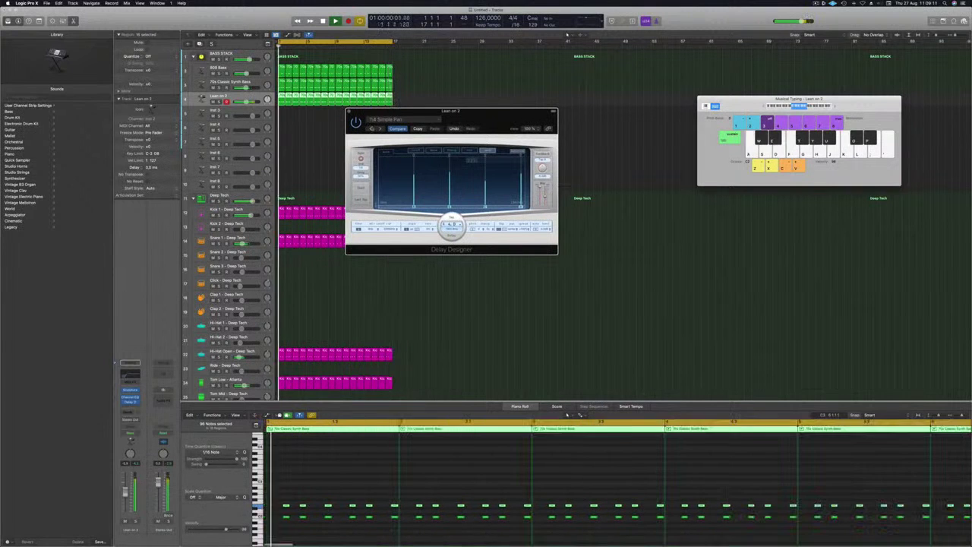
pyautogui.click(381, 128)
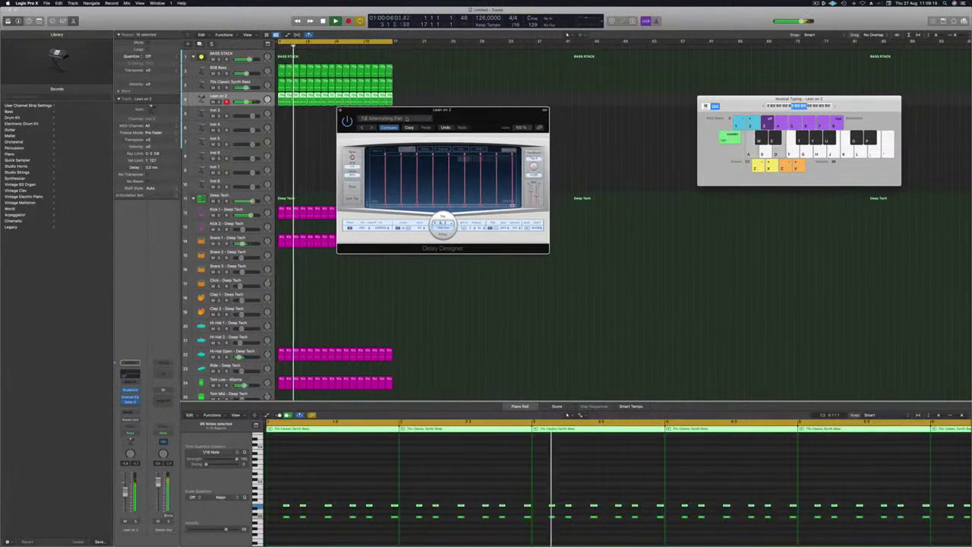
# Step: Audition Delay Designer's Complex presets from Beat Rumble through Ease Out
pyautogui.click(410, 119)
pyautogui.moveTo(407, 238)
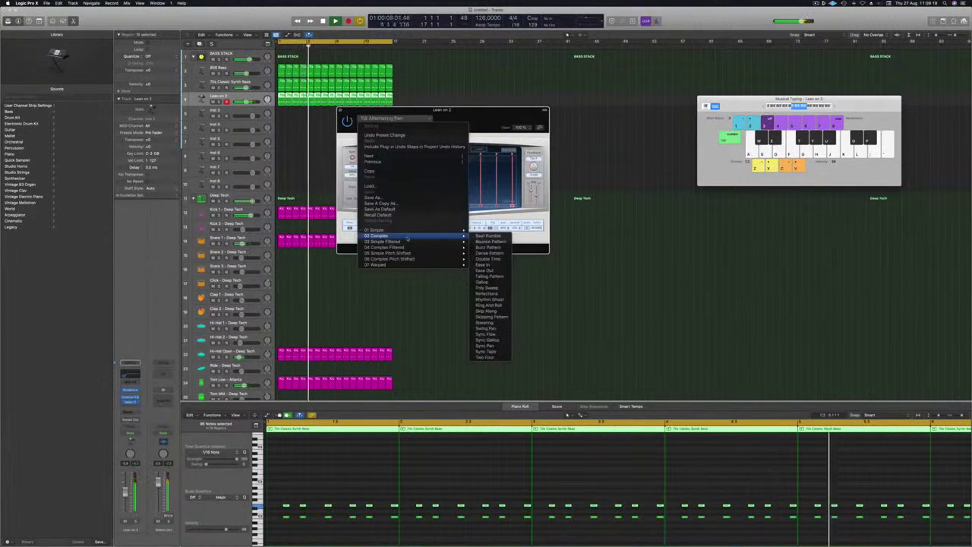
pyautogui.click(486, 235)
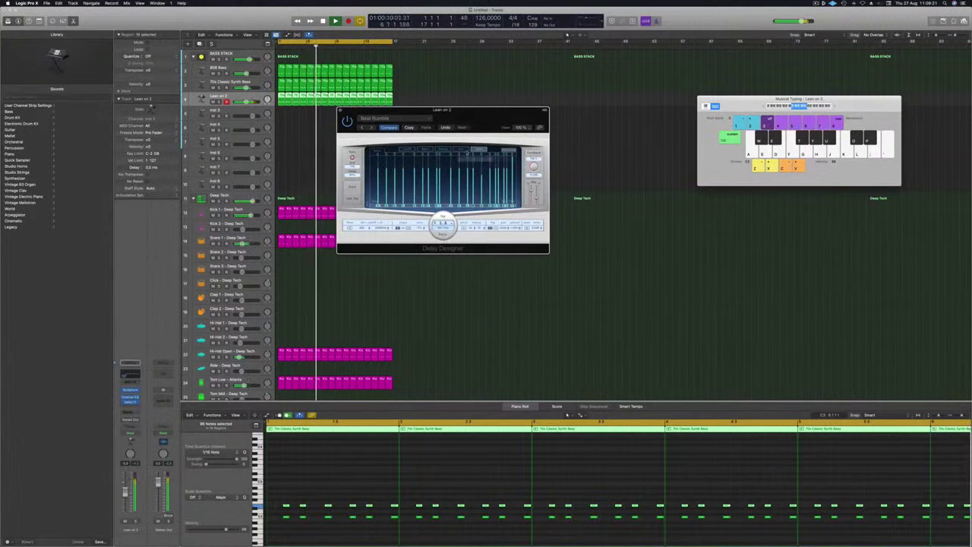
pyautogui.click(371, 128)
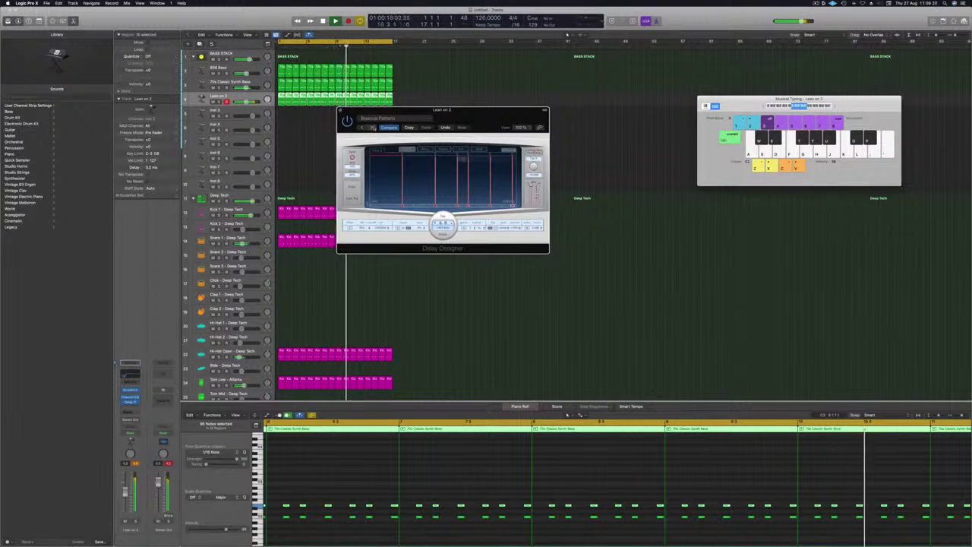
pyautogui.click(372, 128)
pyautogui.click(372, 127)
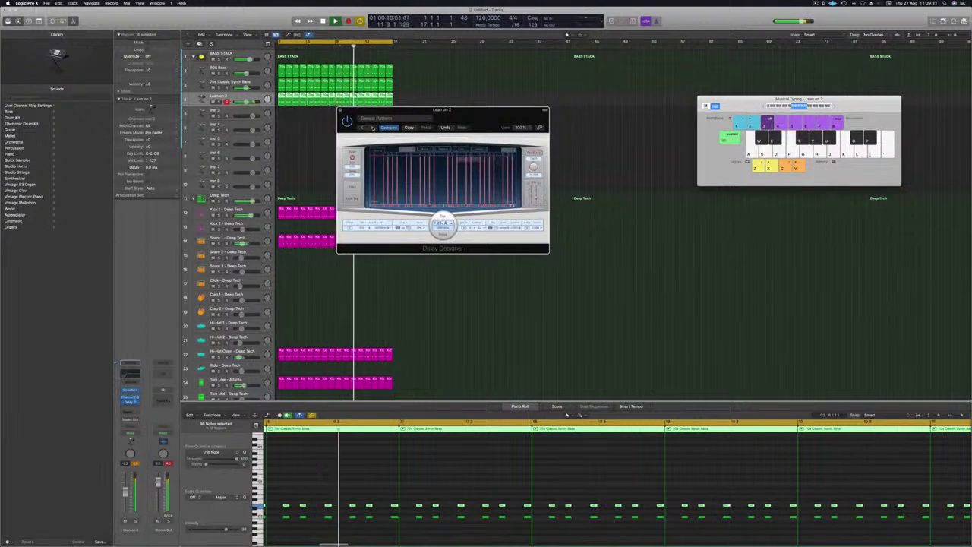
pyautogui.click(372, 128)
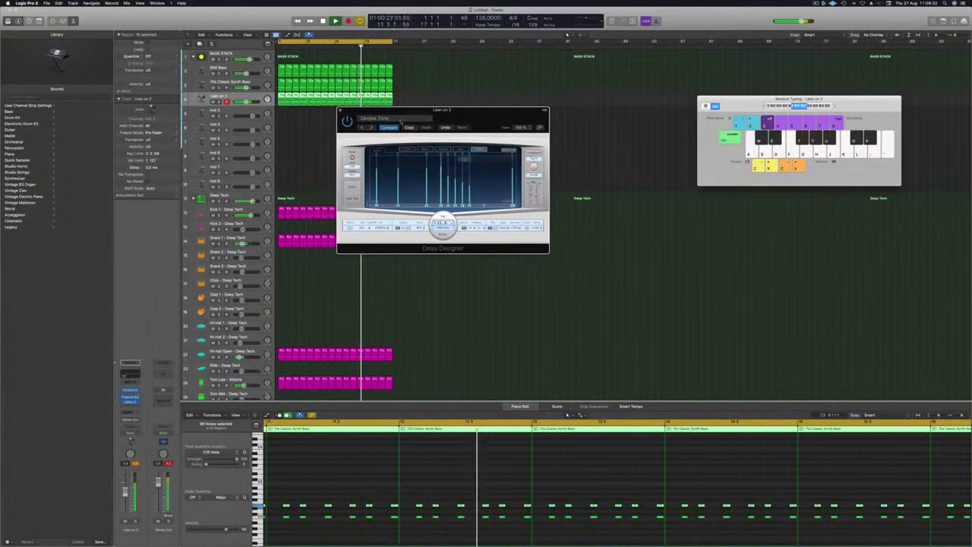
pyautogui.moveTo(473, 119); pyautogui.dragTo(493, 123)
pyautogui.click(393, 139)
# Step: Load the Simple Filtered preset 1/8 Dotted Filter Pan, close Delay Designer and replay the arrangement from the start
pyautogui.click(401, 130)
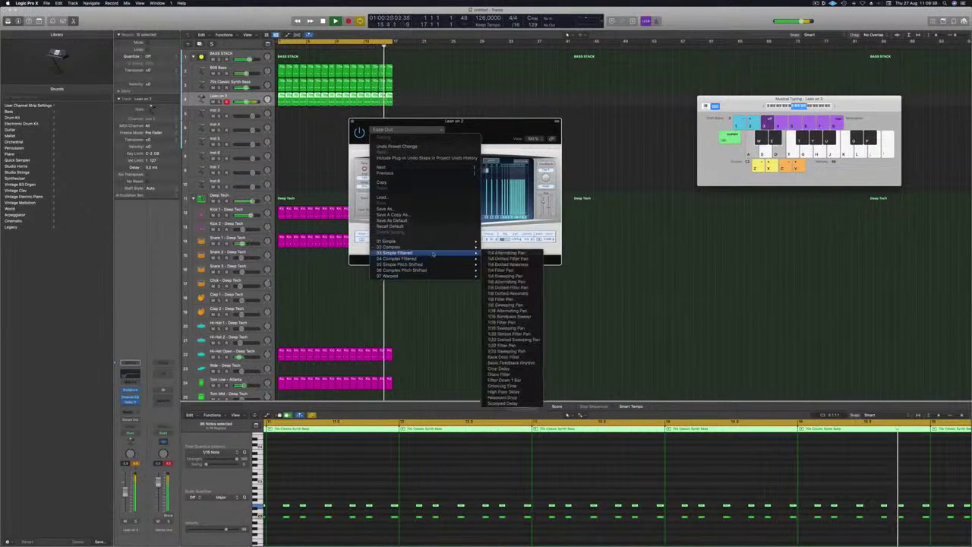
pyautogui.moveTo(422, 254)
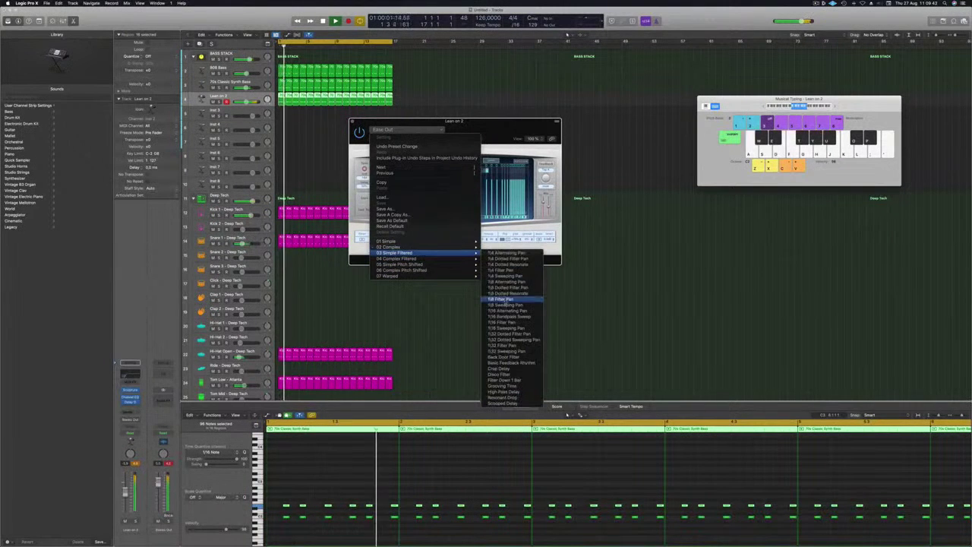
pyautogui.click(505, 287)
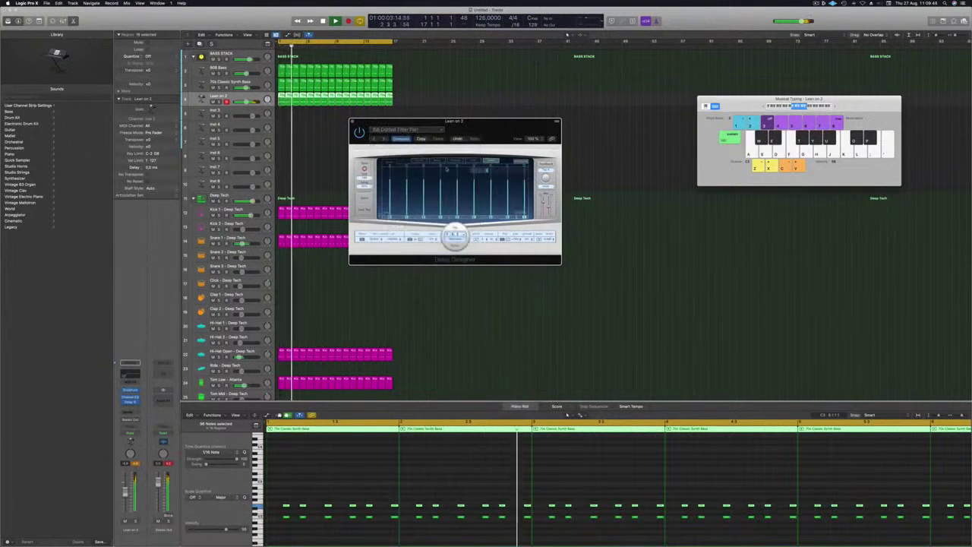
pyautogui.moveTo(425, 121); pyautogui.dragTo(439, 129)
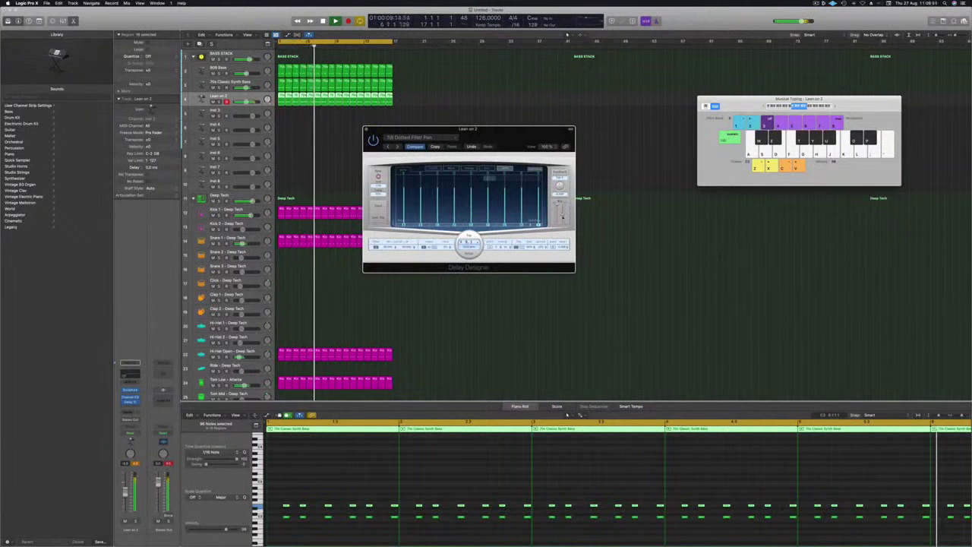
pyautogui.moveTo(383, 133); pyautogui.dragTo(385, 135)
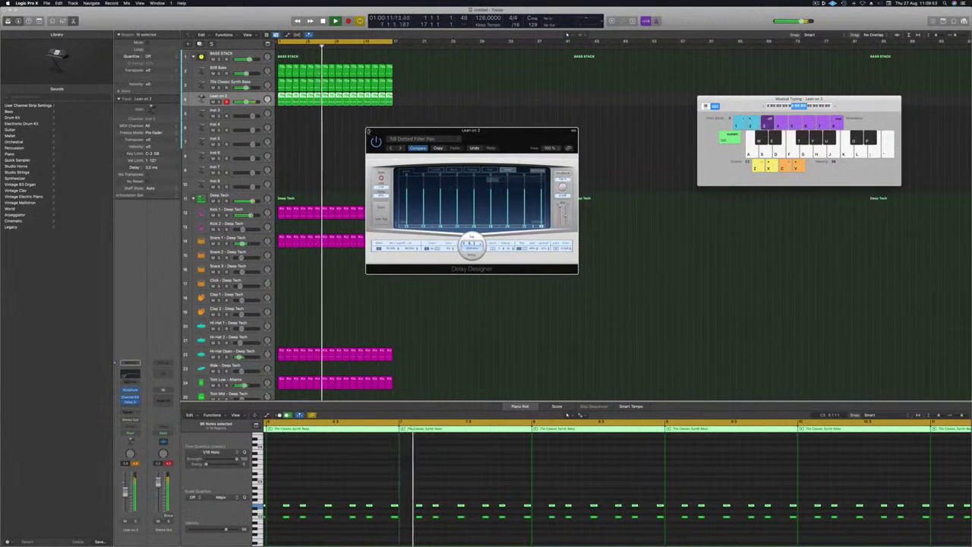
pyautogui.click(370, 131)
pyautogui.press('a')
pyautogui.press('Return')
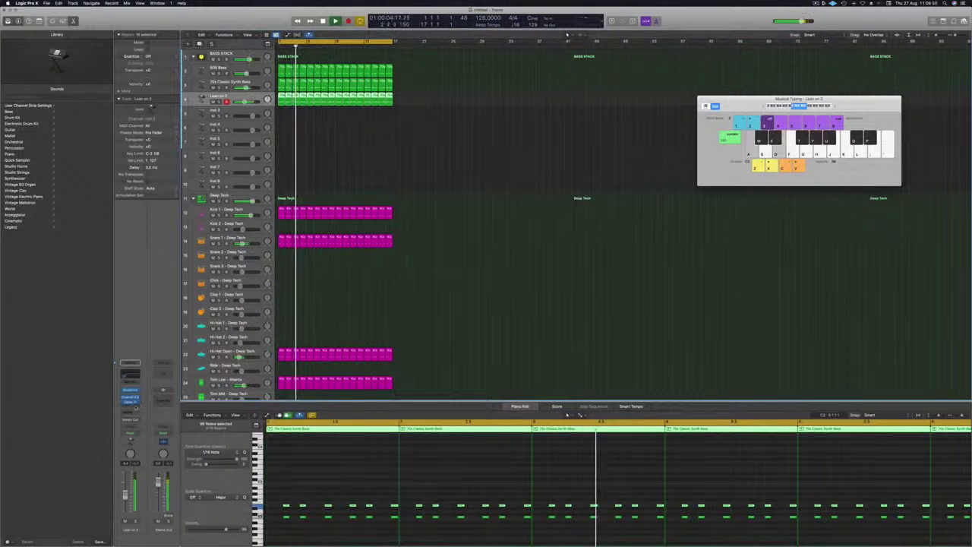
# Step: Insert a stereo Compressor after Delay Designer on the Lean on 2 track
pyautogui.click(135, 408)
pyautogui.moveTo(141, 429)
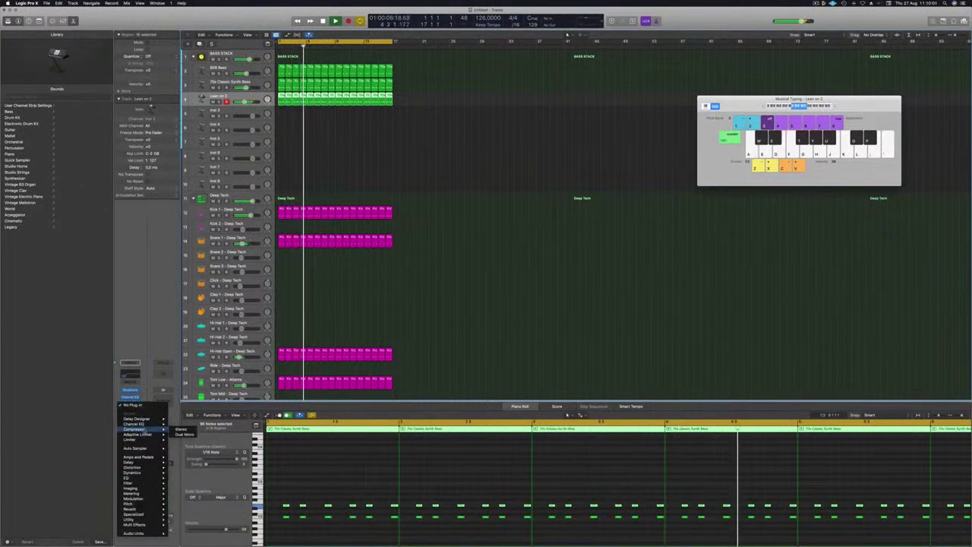
pyautogui.click(183, 427)
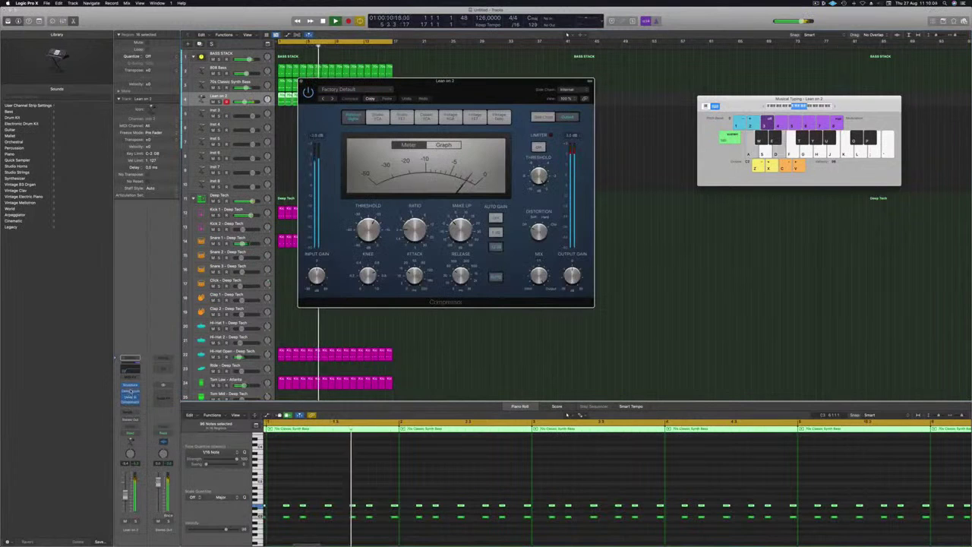
# Step: Place the Compressor ahead of Channel EQ in the Lean on 2 insert chain and move its window aside
pyautogui.click(131, 391)
pyautogui.click(131, 385)
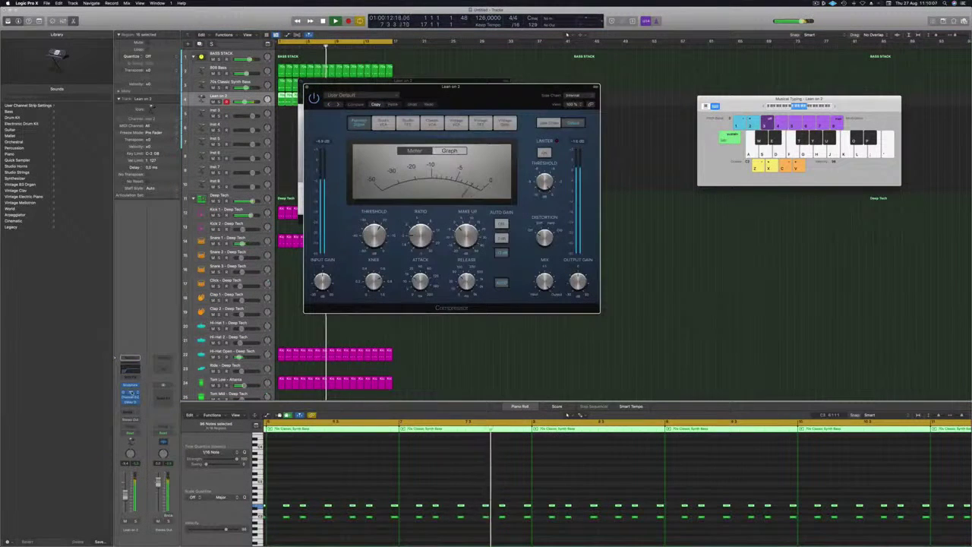
pyautogui.moveTo(479, 97); pyautogui.dragTo(490, 98)
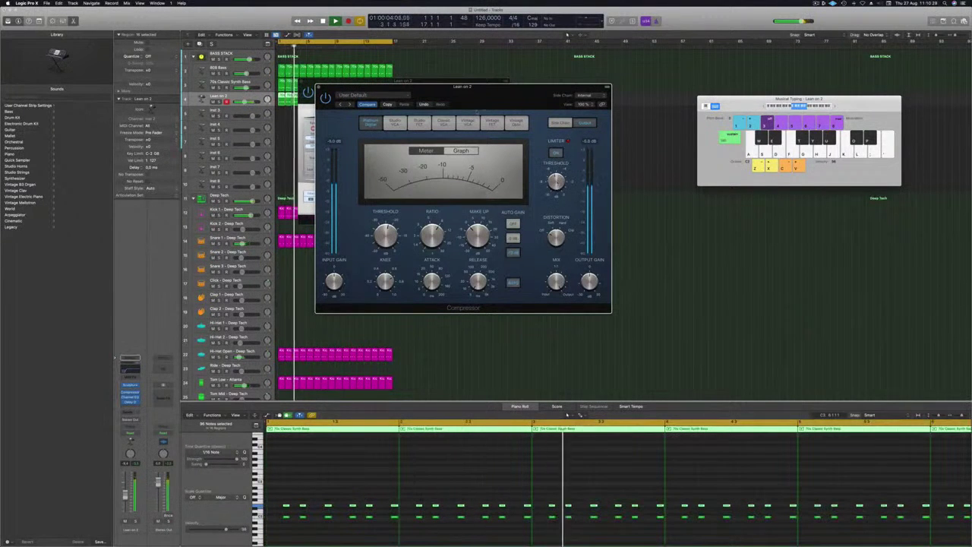
pyautogui.moveTo(487, 86); pyautogui.dragTo(528, 89)
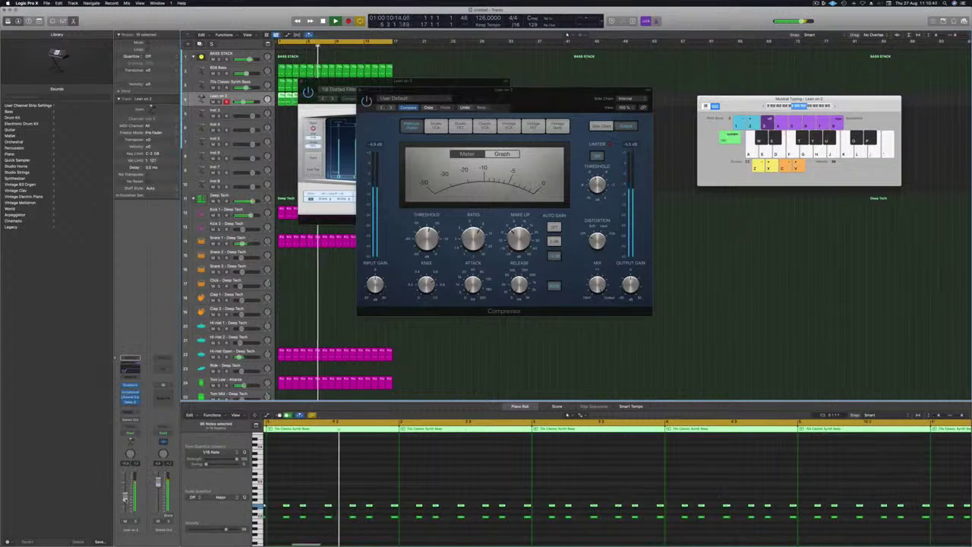
# Step: Insert another Compressor after Delay Designer on Lean on 2 and side-chain it to Kick 1 - Deep Tech (Inst 9)
pyautogui.click(133, 392)
pyautogui.moveTo(155, 412)
pyautogui.click(196, 414)
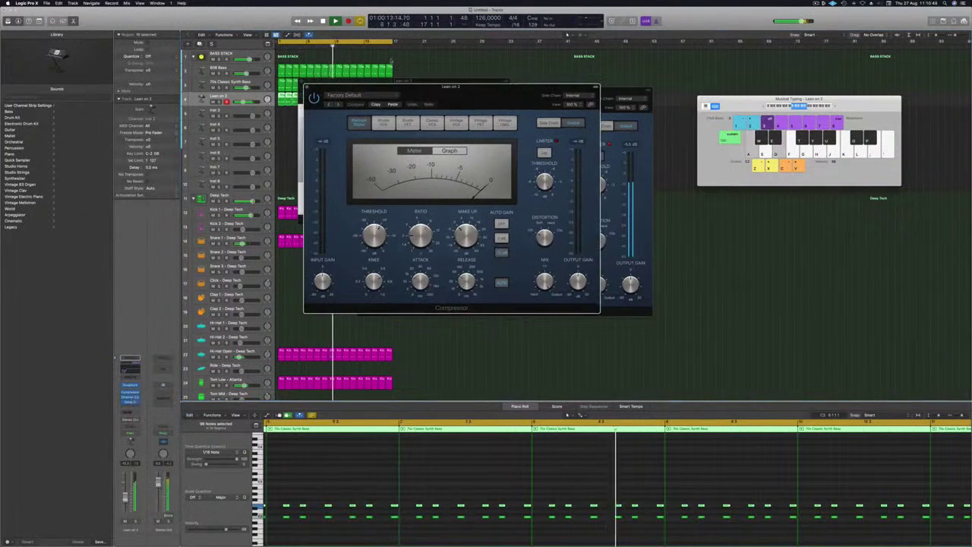
pyautogui.moveTo(462, 100); pyautogui.dragTo(495, 101)
pyautogui.click(597, 103)
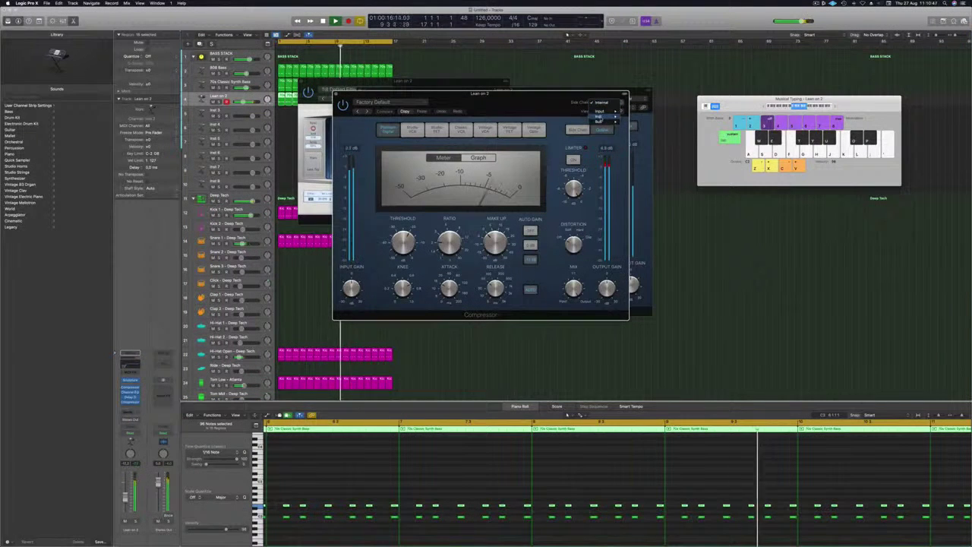
pyautogui.moveTo(599, 116)
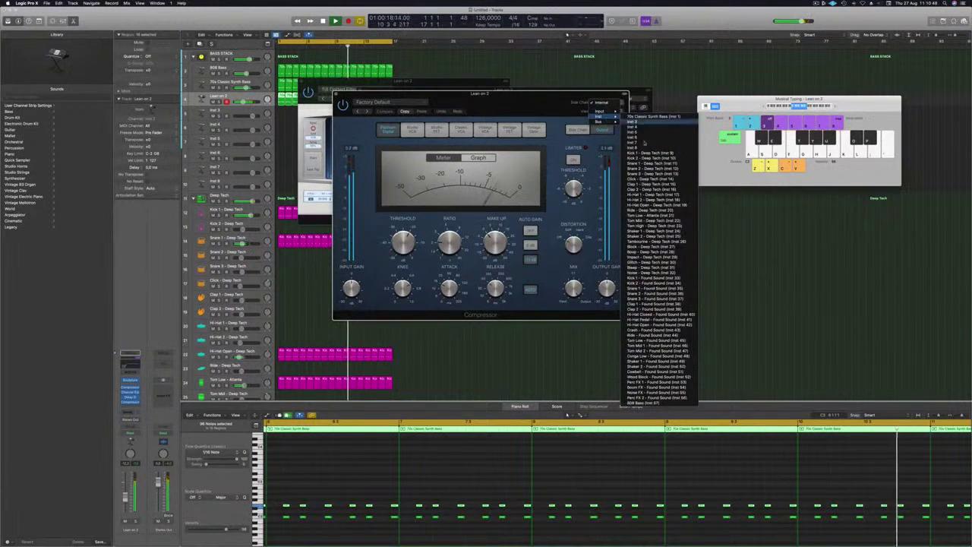
pyautogui.click(647, 152)
pyautogui.moveTo(485, 93); pyautogui.dragTo(516, 89)
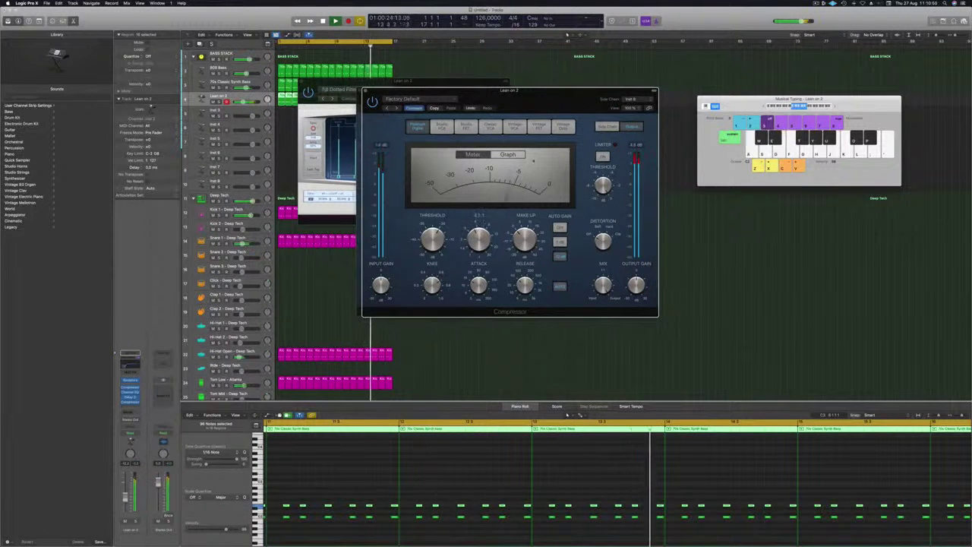
# Step: Compare the second Compressor's Vintage and Studio FET circuit types, choose Vintage Opto, and briefly solo Lean on 2 to hear it
pyautogui.click(514, 125)
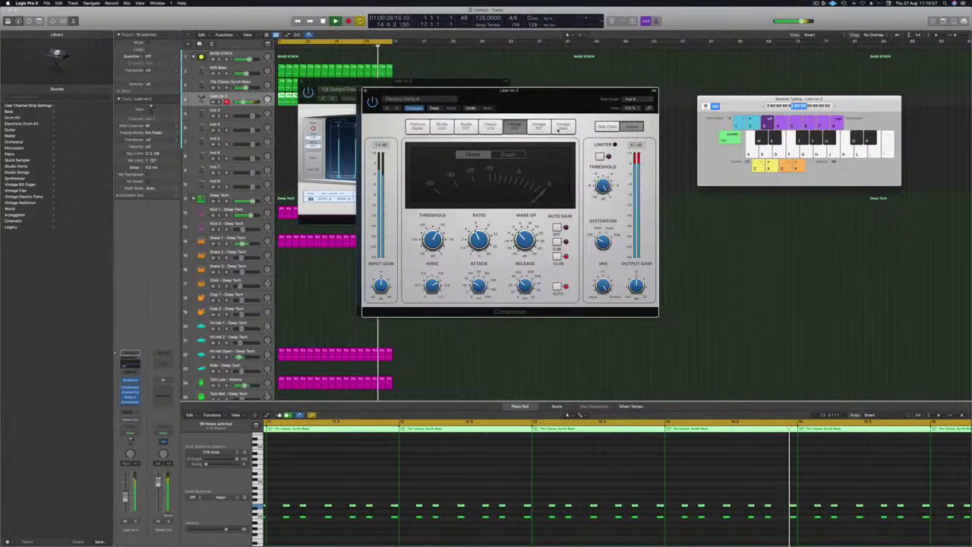
pyautogui.click(563, 127)
pyautogui.click(540, 127)
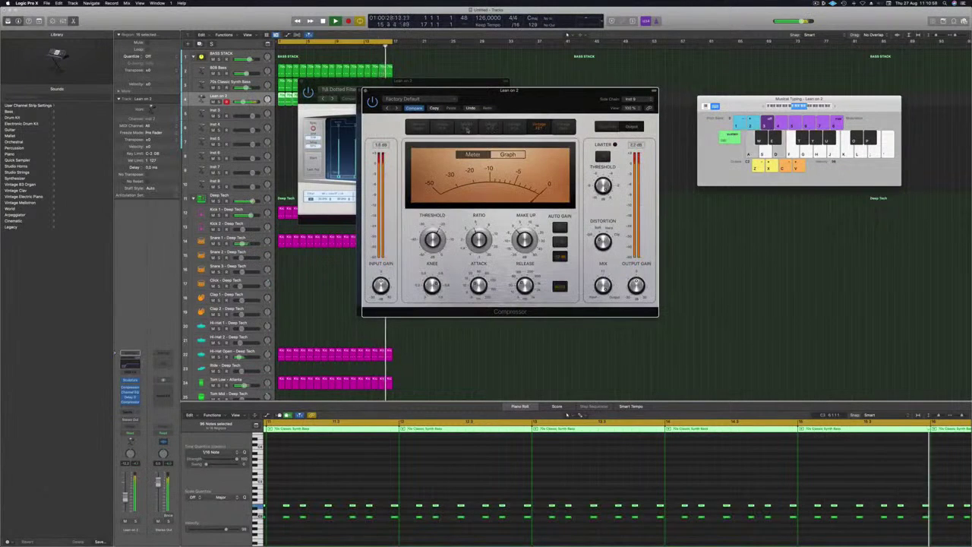
pyautogui.click(466, 127)
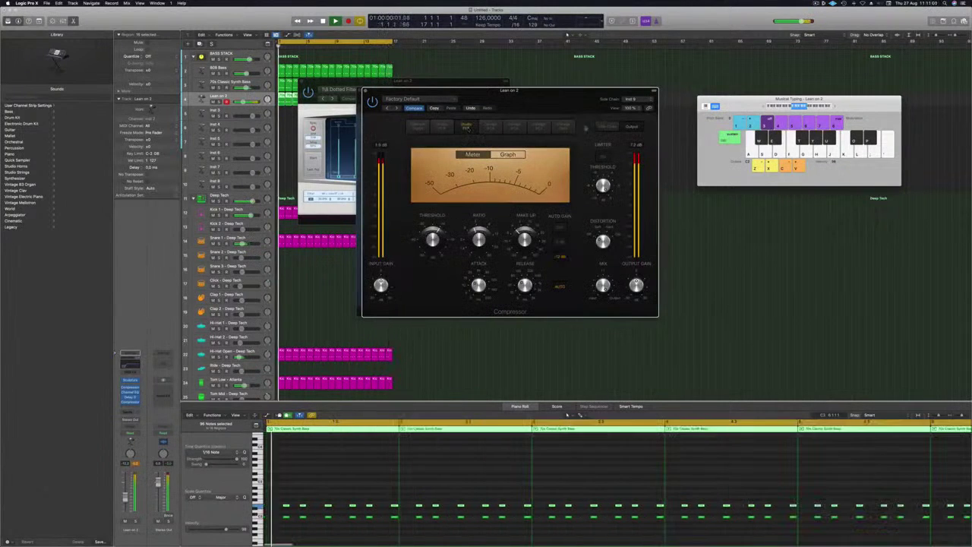
pyautogui.click(562, 127)
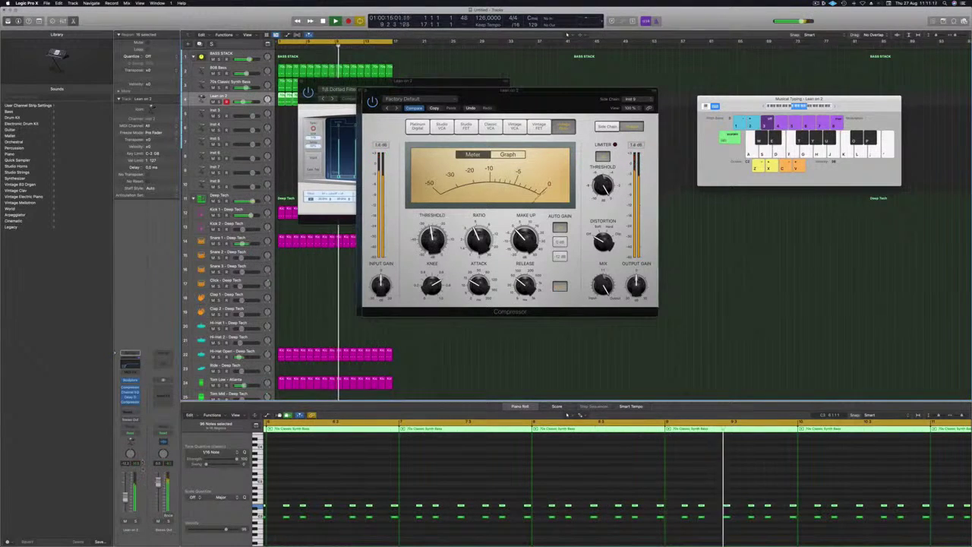
pyautogui.hotkey('ctrl', 's')
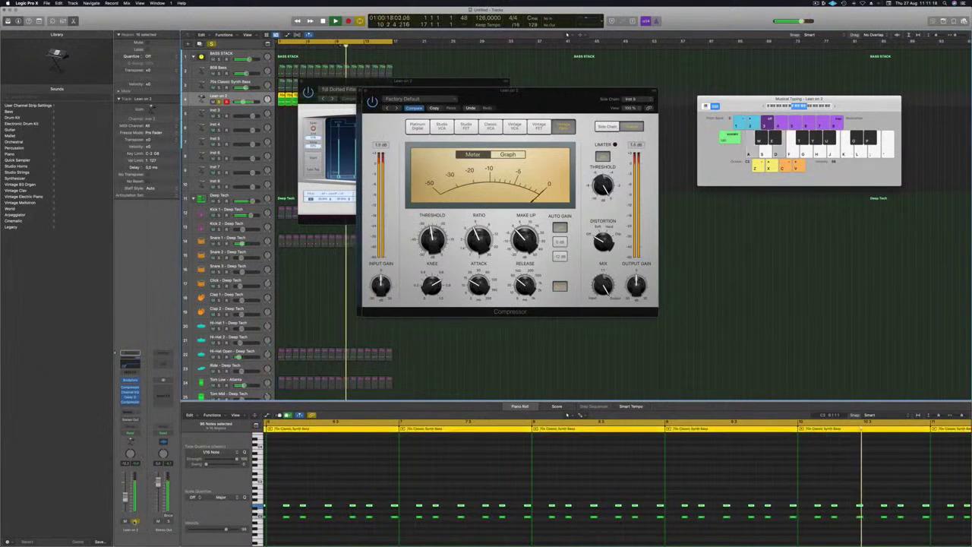
pyautogui.press('s')
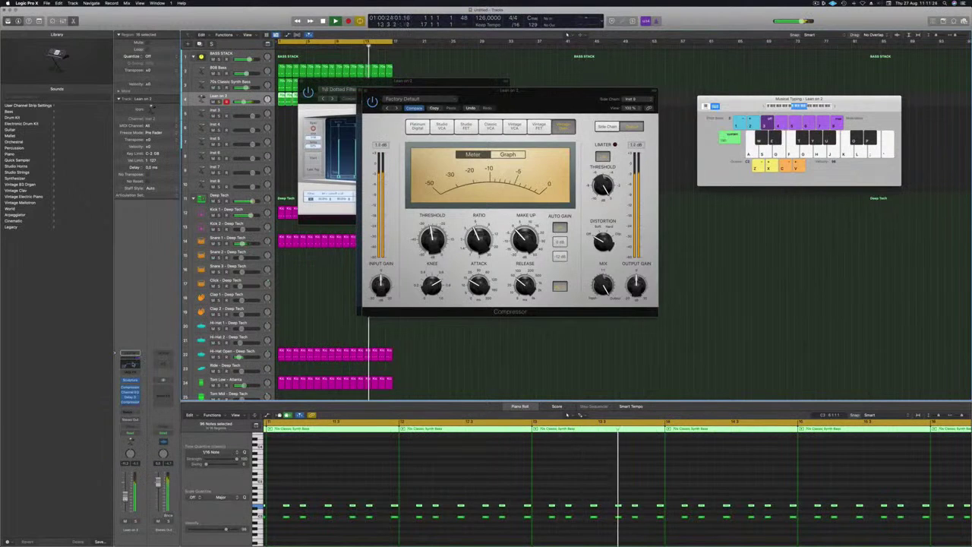
# Step: Lower the high-cut filter in Lean on 2's Channel EQ to between 1 and 2 kHz and close the EQ
pyautogui.click(132, 363)
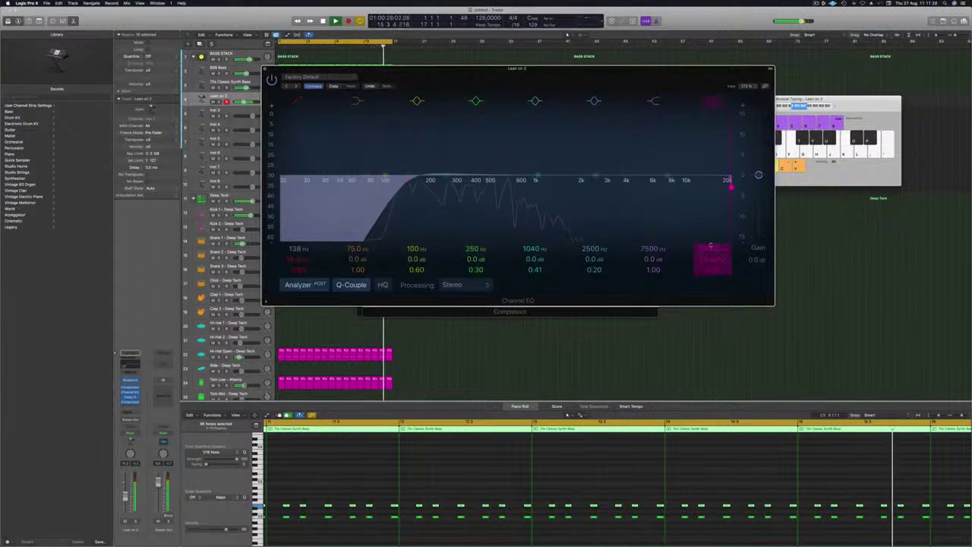
pyautogui.moveTo(731, 186); pyautogui.dragTo(573, 186)
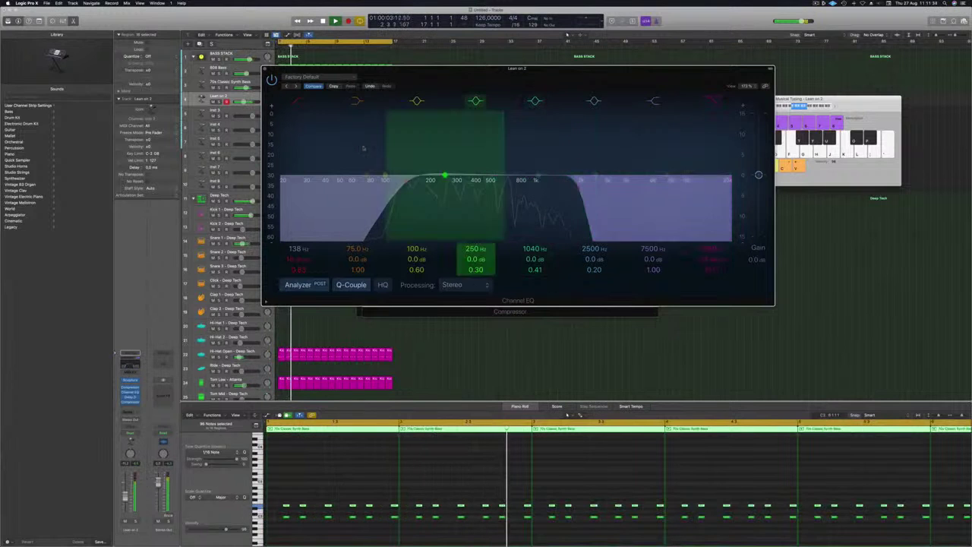
pyautogui.press('super+w')
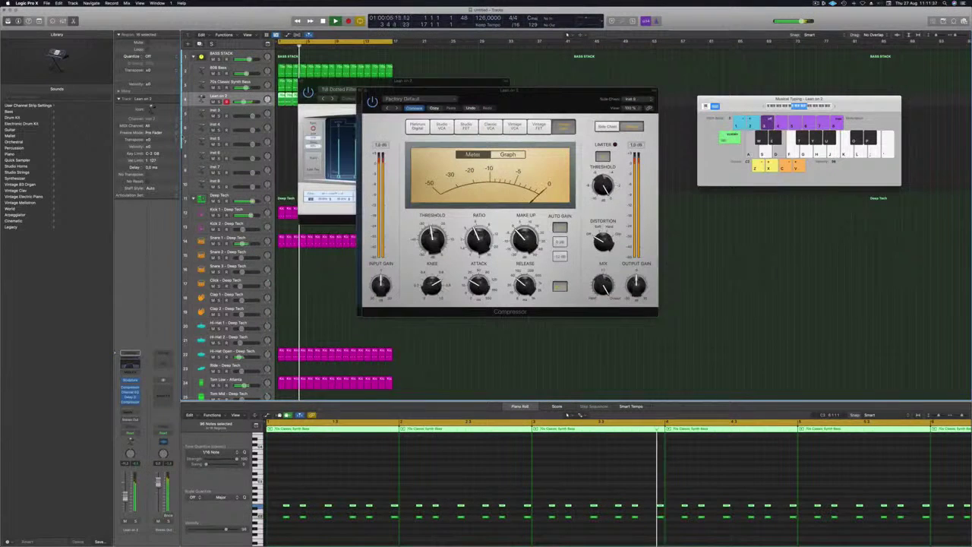
# Step: Close the remaining Compressor and Delay Designer windows of Lean on 2
pyautogui.moveTo(513, 111); pyautogui.dragTo(574, 104)
pyautogui.click(426, 83)
pyautogui.moveTo(409, 89); pyautogui.dragTo(483, 80)
pyautogui.click(392, 84)
pyautogui.click(394, 79)
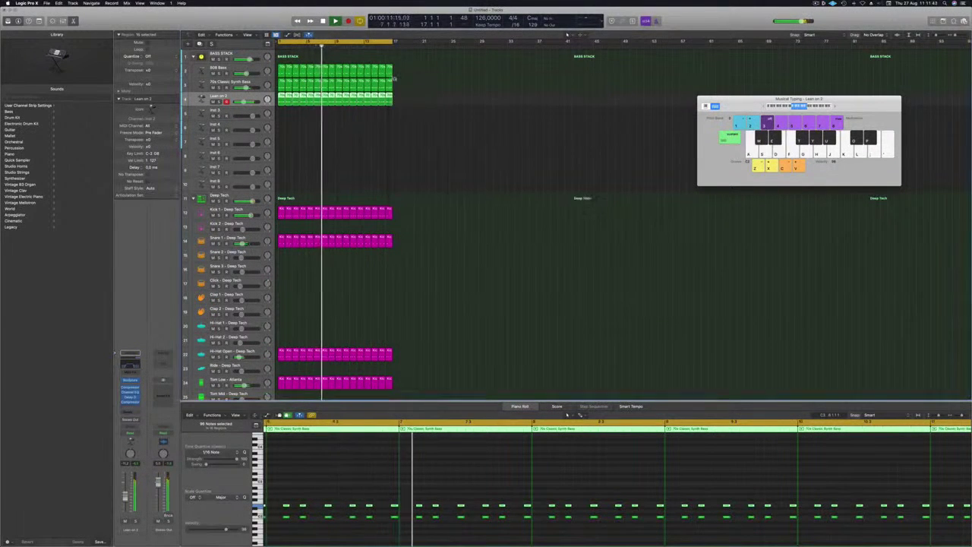
# Step: Collapse the Deep Tech drum stack and expand the Found Sound stack to show its individual drum tracks
pyautogui.scroll(-1, 402, 252)
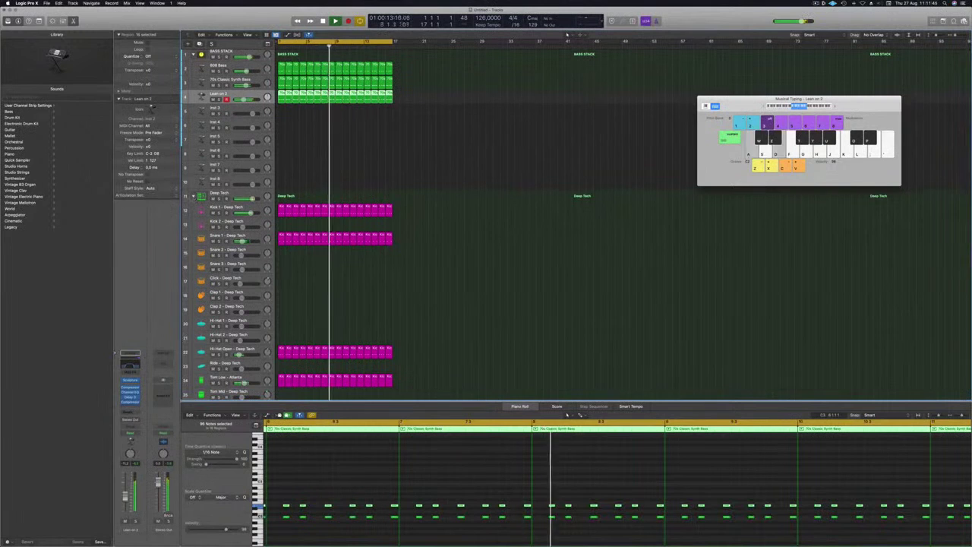
pyautogui.click(193, 196)
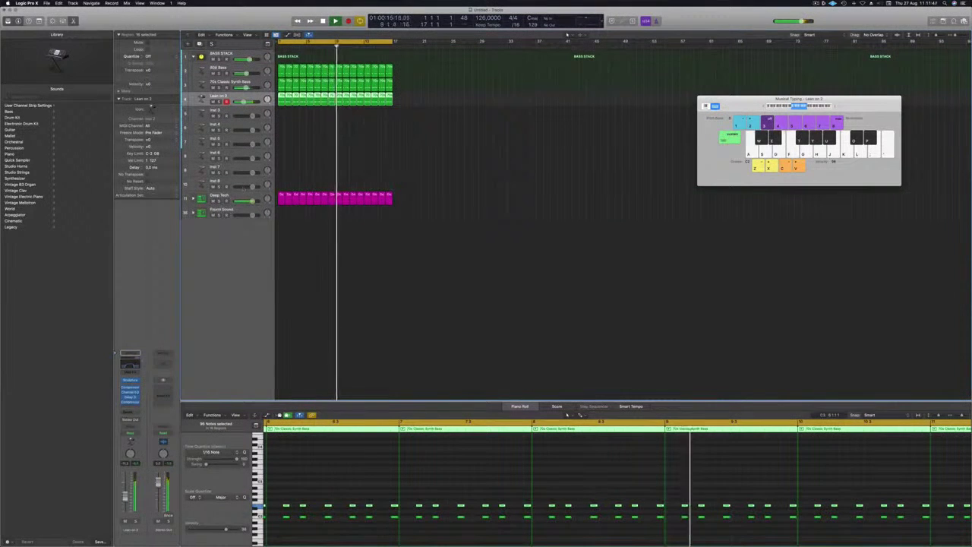
pyautogui.click(235, 211)
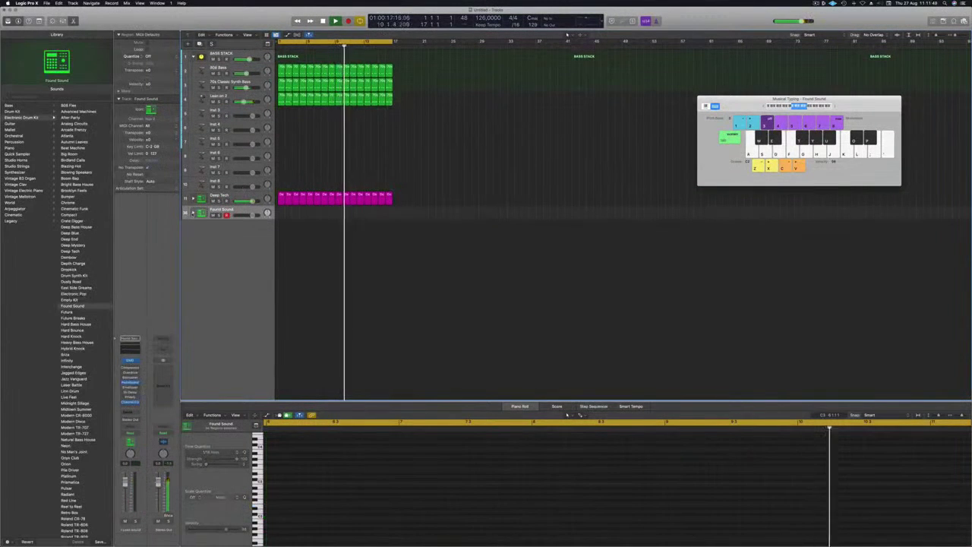
pyautogui.scroll(-3, 309, 272)
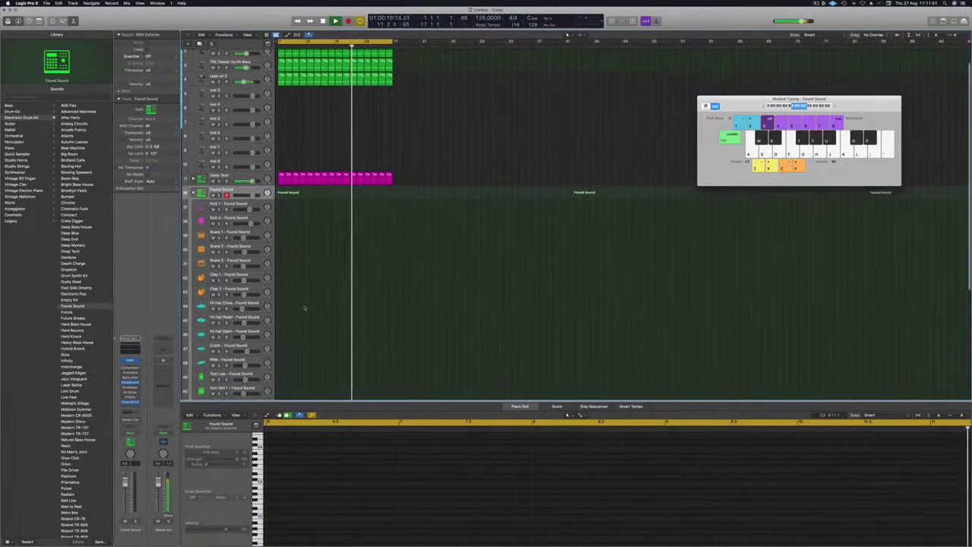
# Step: Copy the first Lean on 2 region to bar 1 of the Tom Low - Found Sound track and play it
pyautogui.click(281, 64)
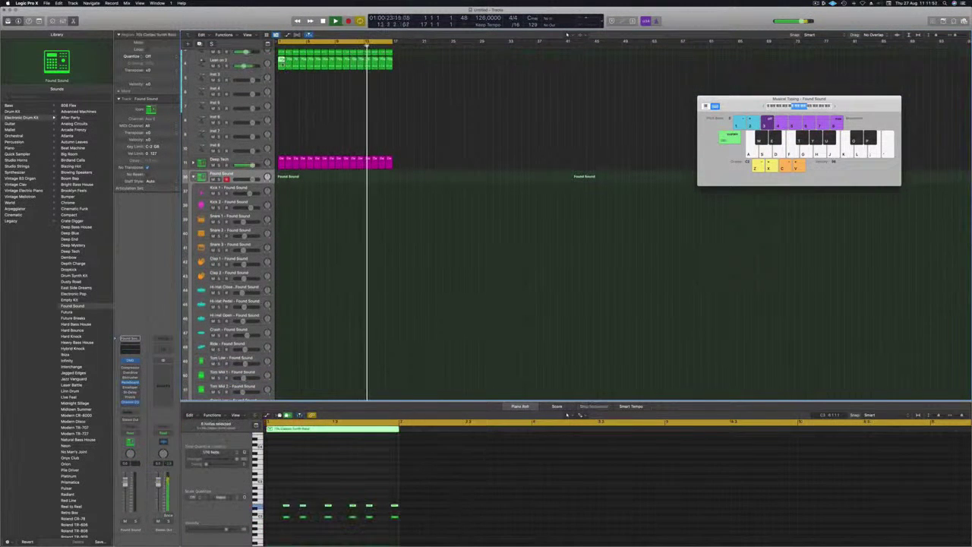
pyautogui.moveTo(282, 65); pyautogui.dragTo(282, 364)
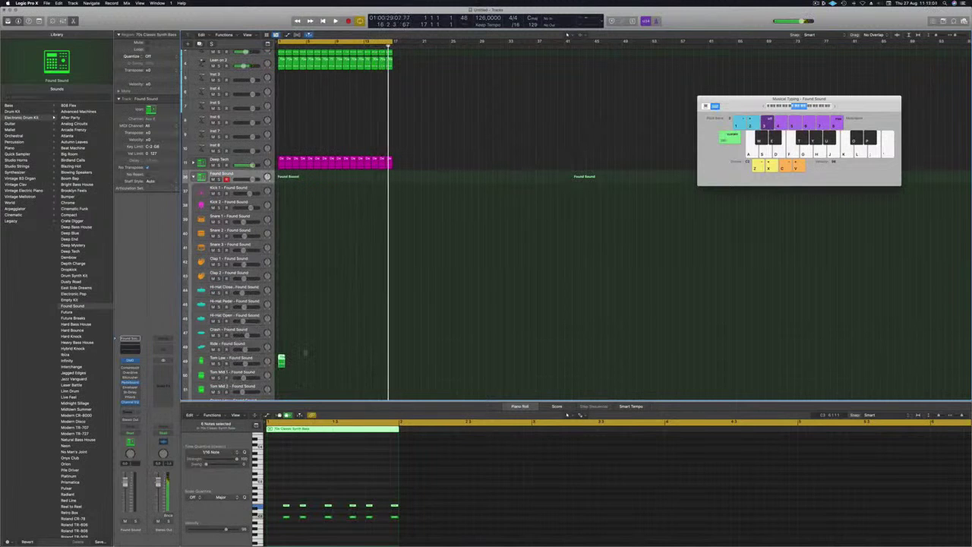
pyautogui.click(320, 358)
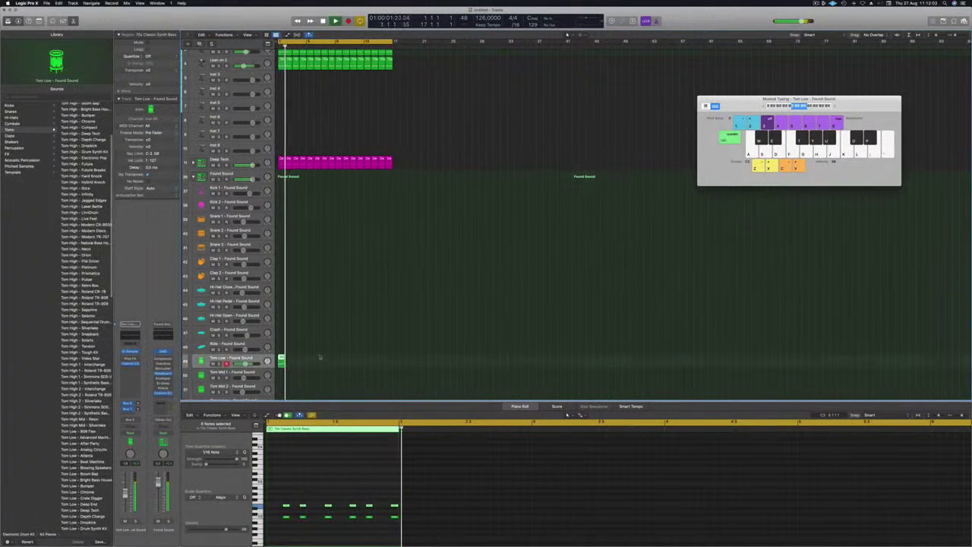
pyautogui.scroll(5, 318, 355)
pyautogui.press('space')
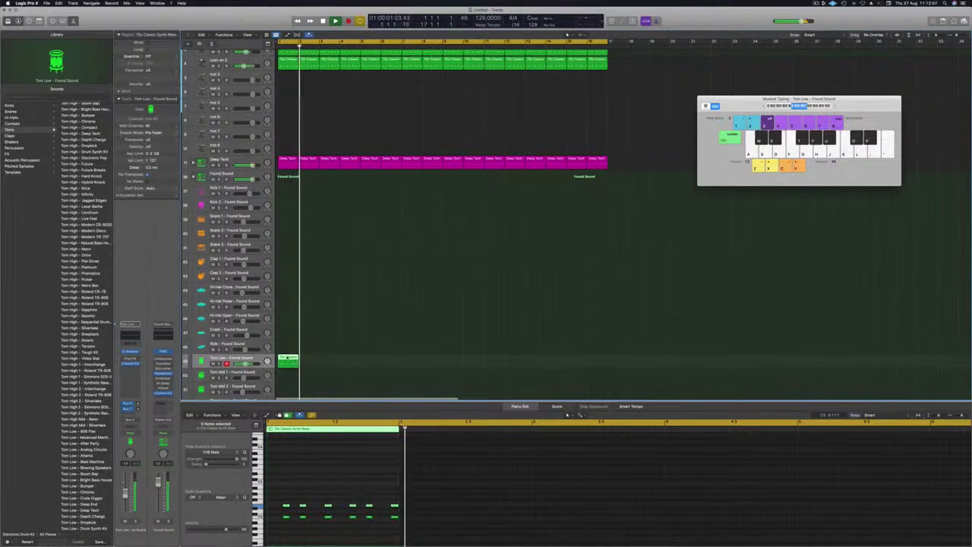
# Step: Move the copied region to Tom Mid 1 - Found Sound and remove one of its two note rows
pyautogui.moveTo(286, 373); pyautogui.dragTo(288, 375)
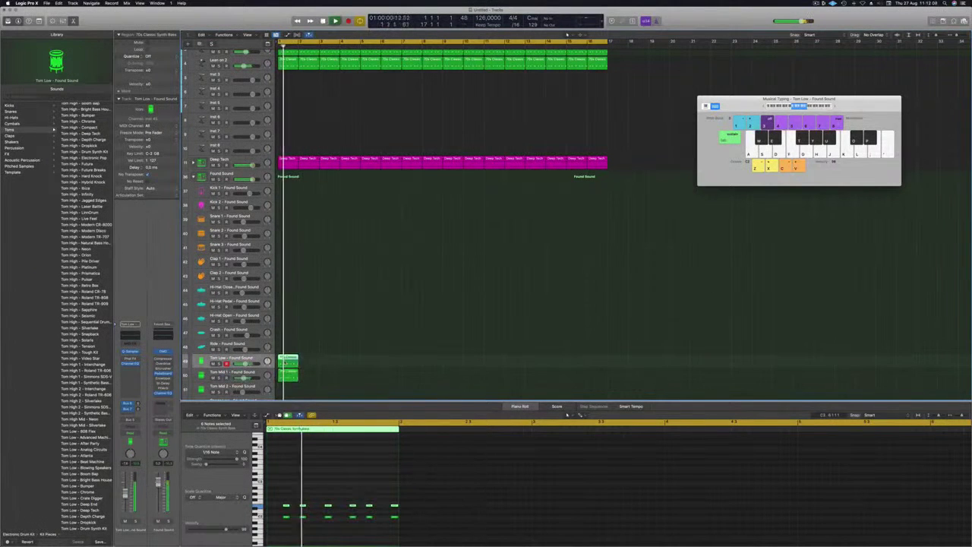
pyautogui.press('Delete')
pyautogui.click(288, 374)
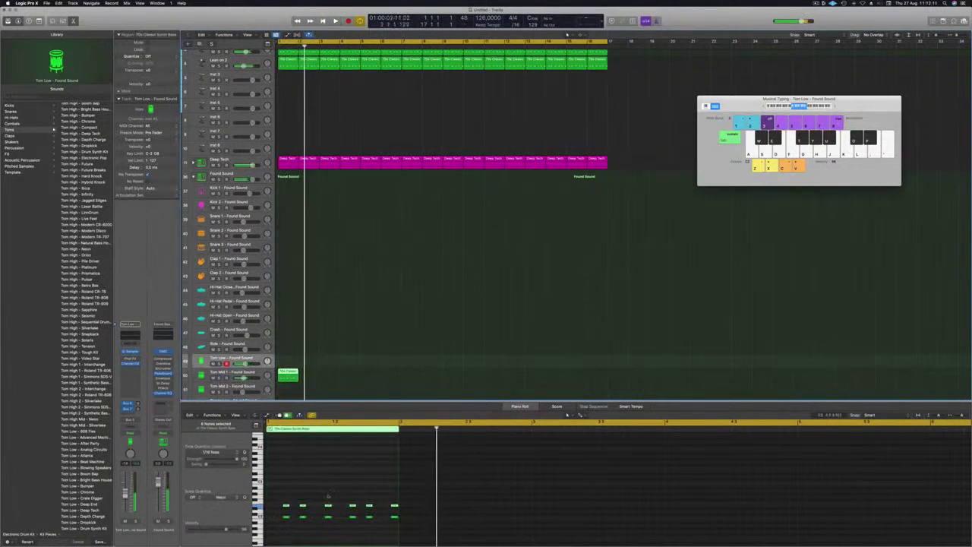
pyautogui.press('Delete')
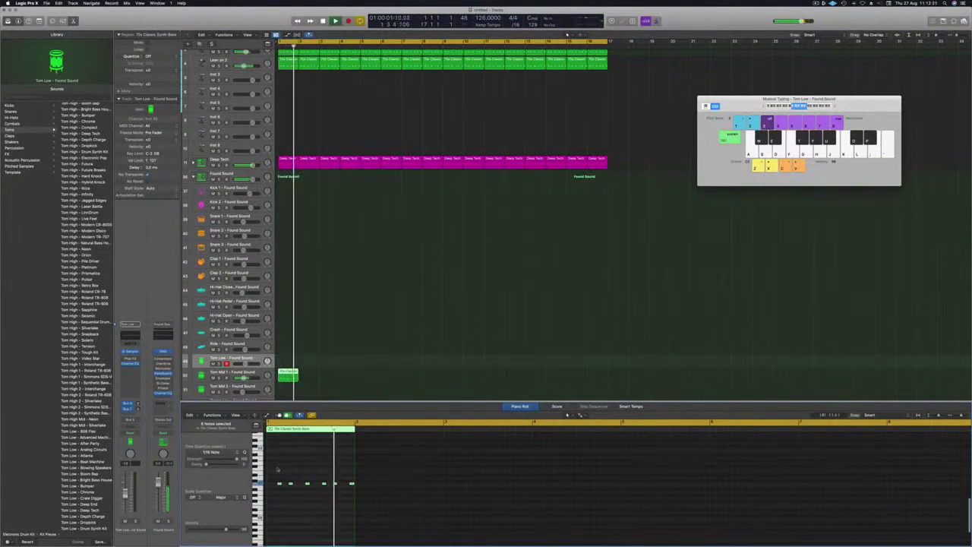
pyautogui.moveTo(351, 496); pyautogui.dragTo(353, 495)
# Step: Move the region to Conga Low - Found Sound and shift all its notes to a different pitch
pyautogui.scroll(-4, 320, 321)
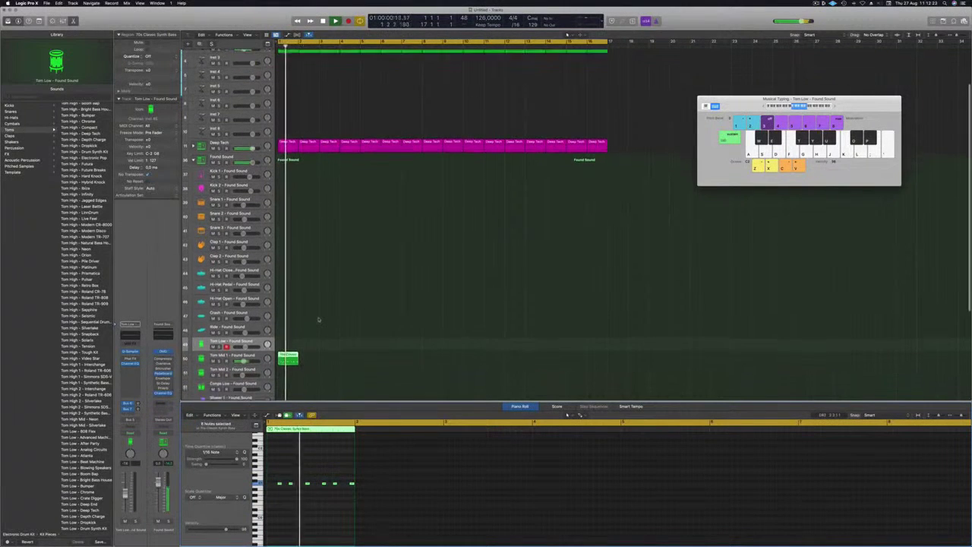
pyautogui.moveTo(289, 330); pyautogui.dragTo(289, 360)
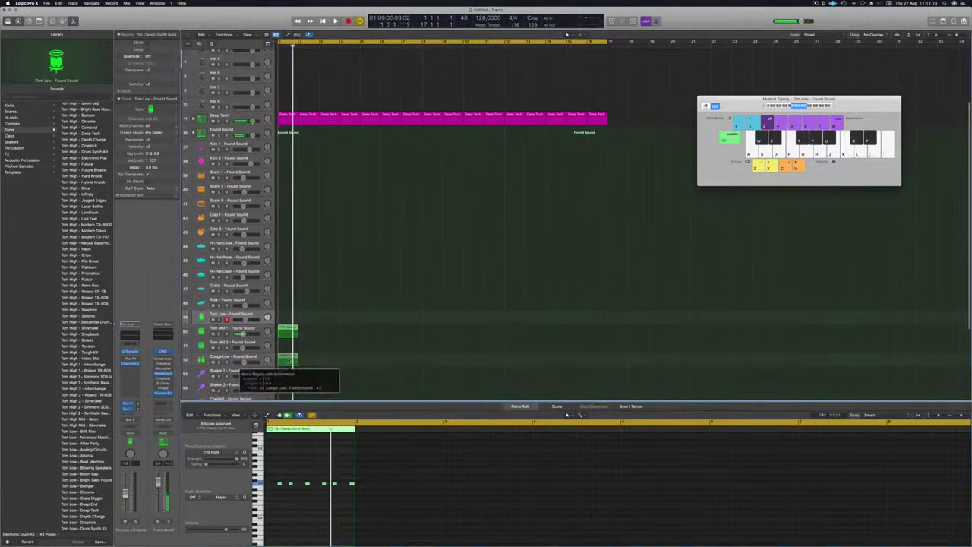
pyautogui.moveTo(272, 477); pyautogui.dragTo(350, 494)
pyautogui.press('space')
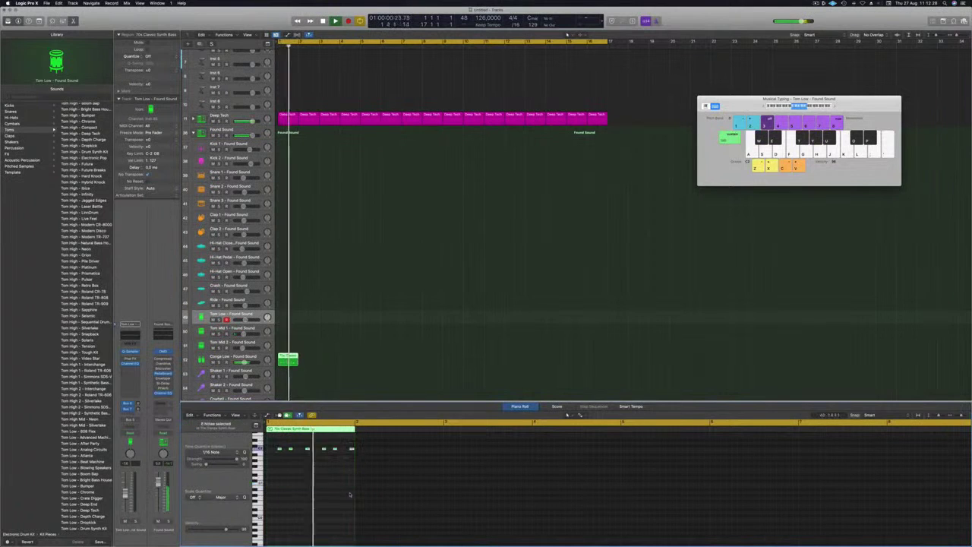
pyautogui.press('Delete')
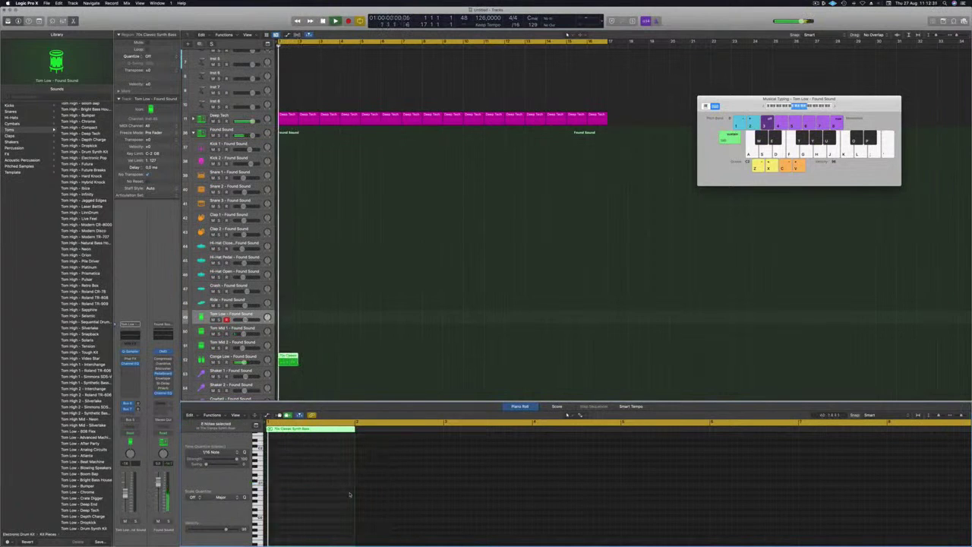
# Step: Duplicate the Conga Low - Found Sound region along its track to fill bars 1 through 16
pyautogui.moveTo(289, 361); pyautogui.dragTo(310, 361)
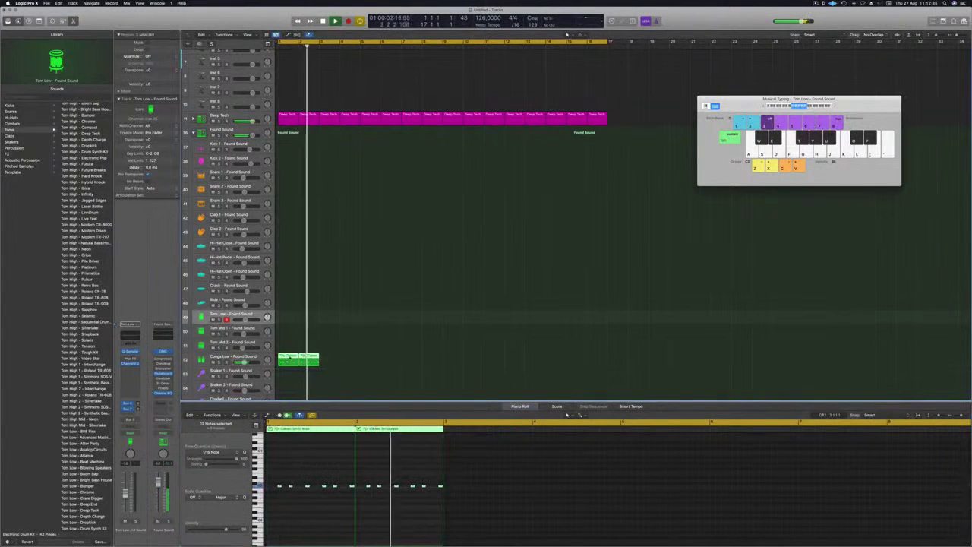
pyautogui.press('super+r')
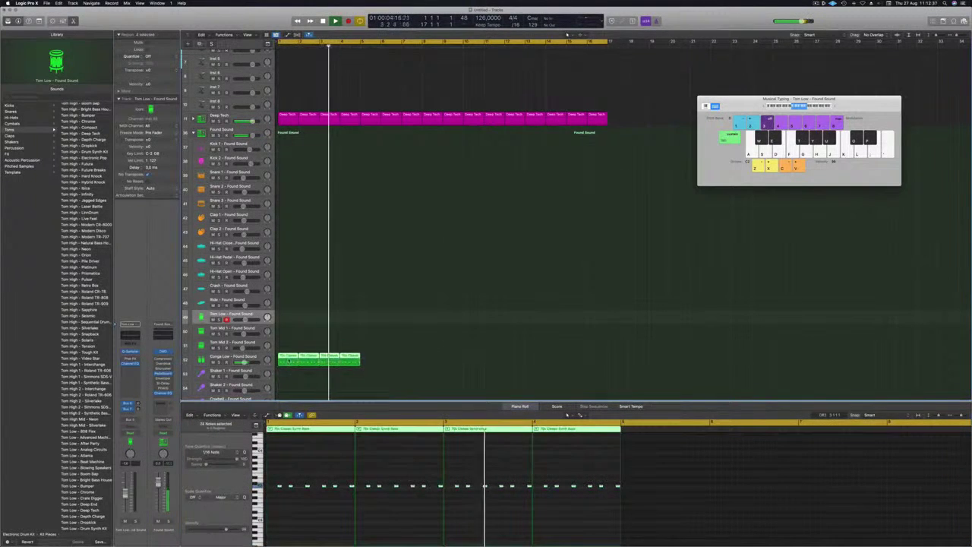
pyautogui.moveTo(287, 363); pyautogui.dragTo(450, 369)
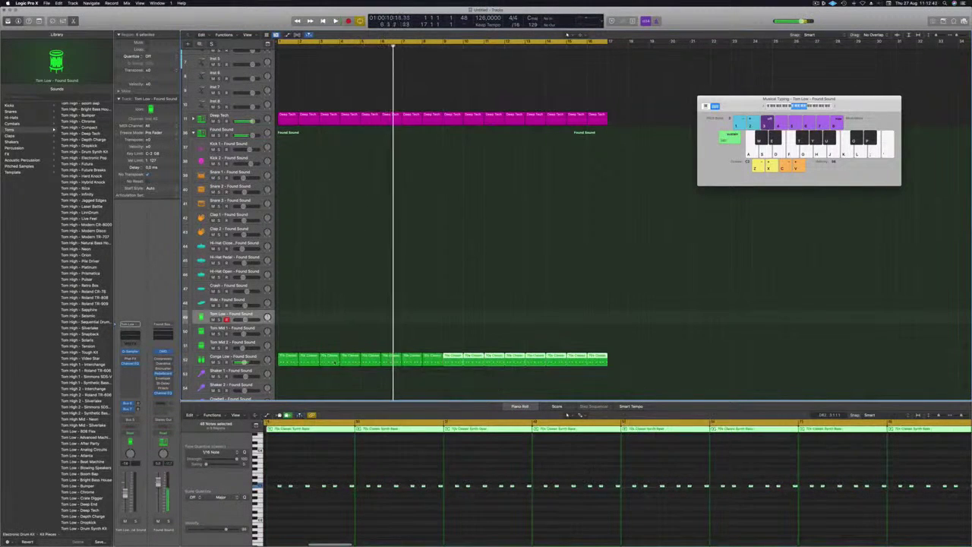
# Step: Play from the start and shift the notes of all Conga Low - Found Sound regions to a higher pitch
pyautogui.press('Return')
pyautogui.click(343, 393)
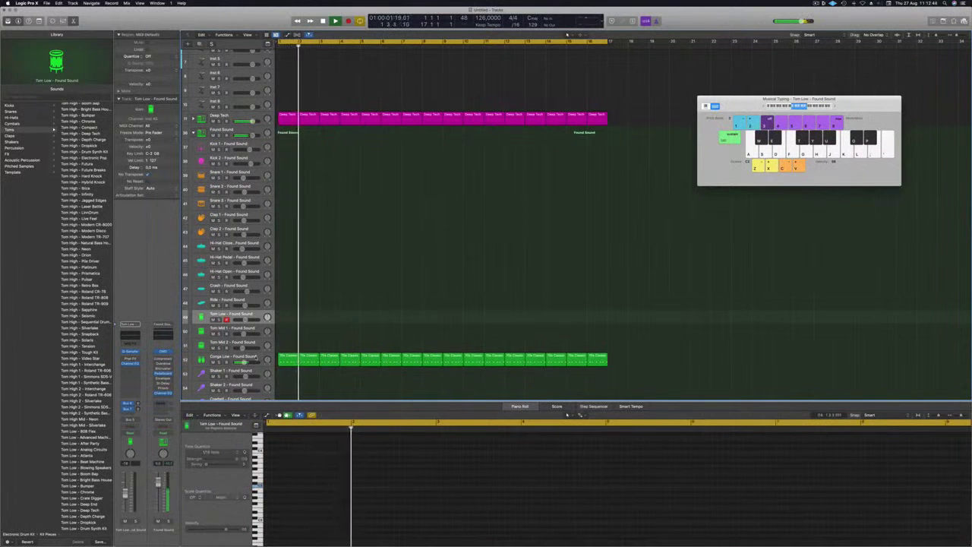
pyautogui.click(233, 357)
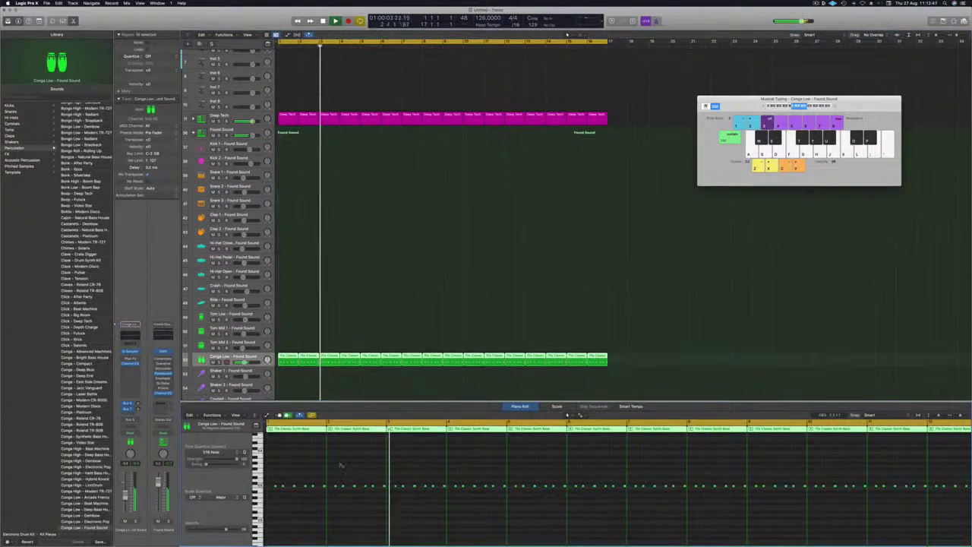
pyautogui.scroll(-3, 340, 465)
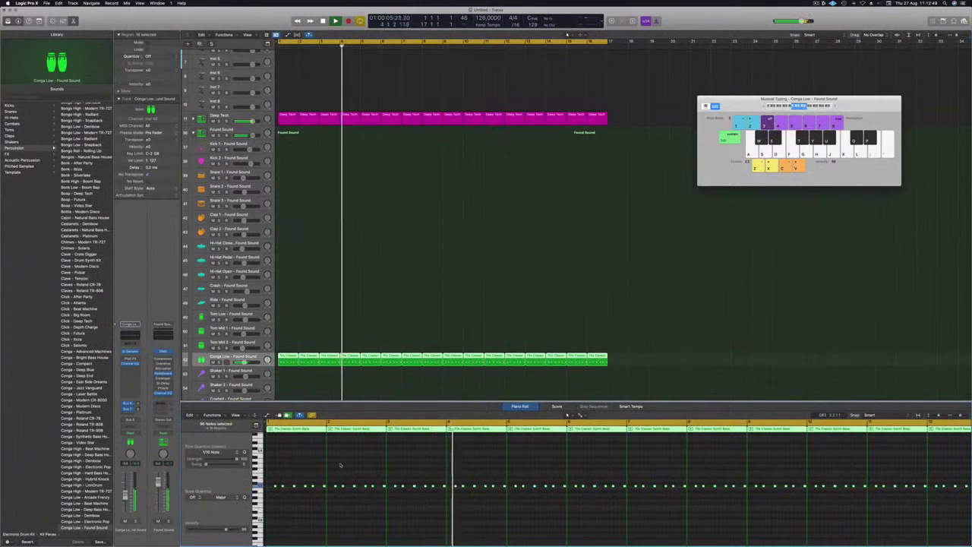
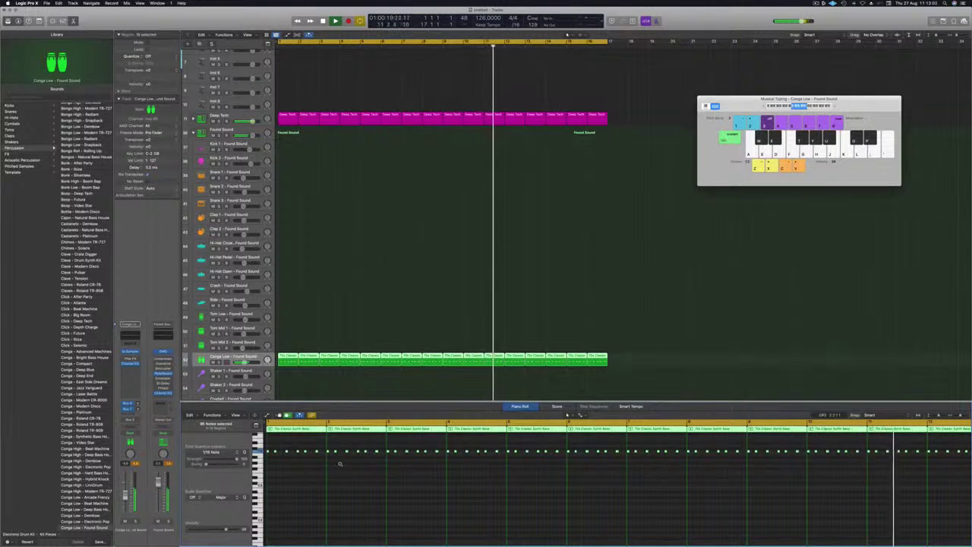
# Step: Replace the Conga Low - Found Sound sound with the percussion patch Perc - 808 Flex while the loop plays
pyautogui.press('Return')
pyautogui.scroll(-5, 70, 372)
pyautogui.scroll(-8, 70, 372)
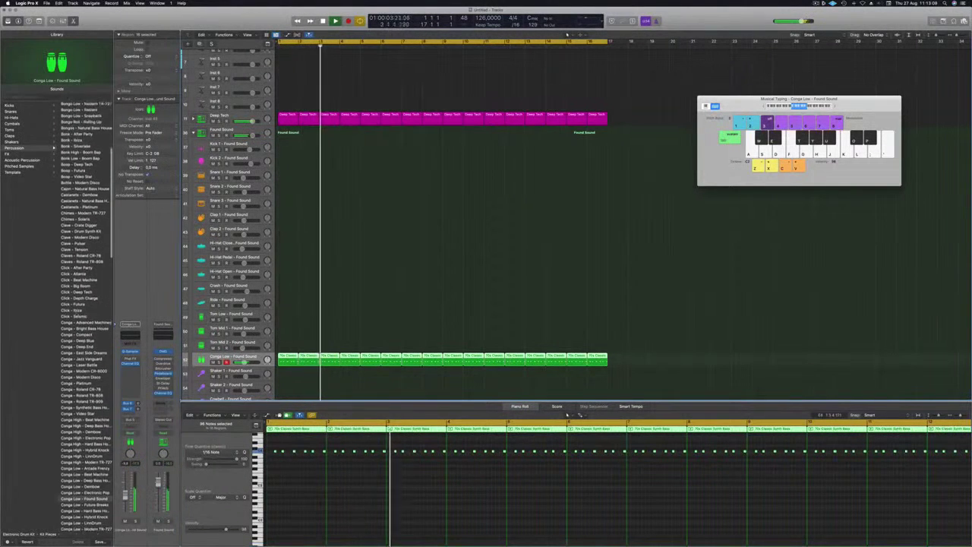
pyautogui.scroll(-15, 77, 355)
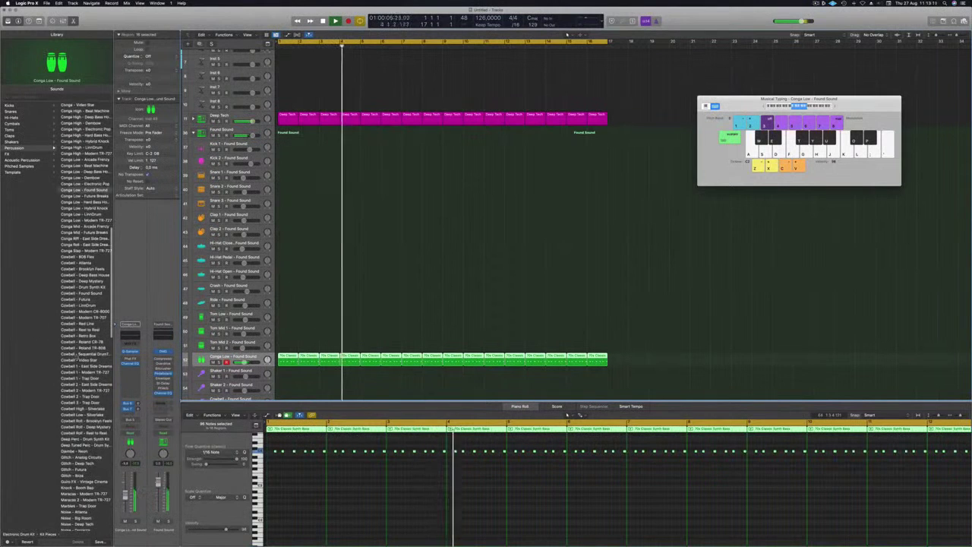
pyautogui.scroll(-10, 76, 355)
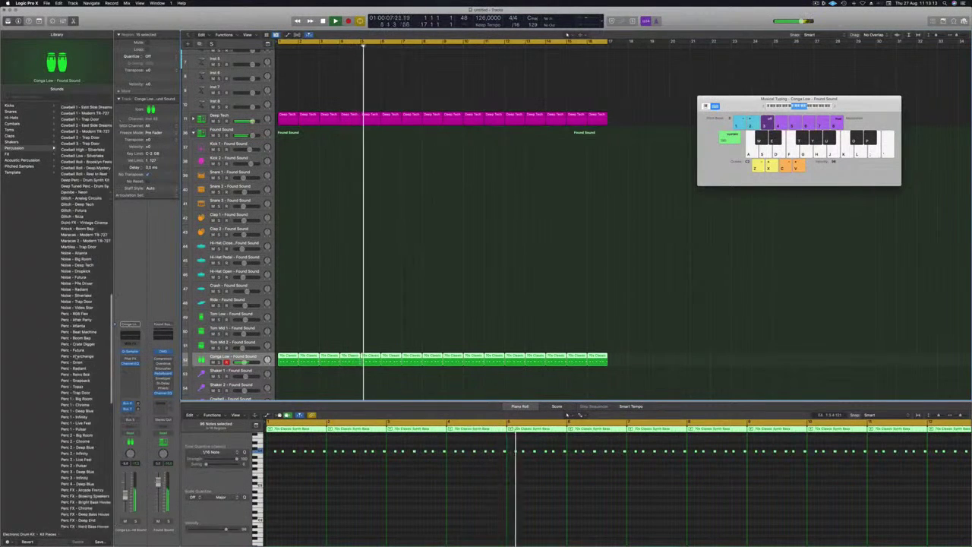
pyautogui.click(74, 276)
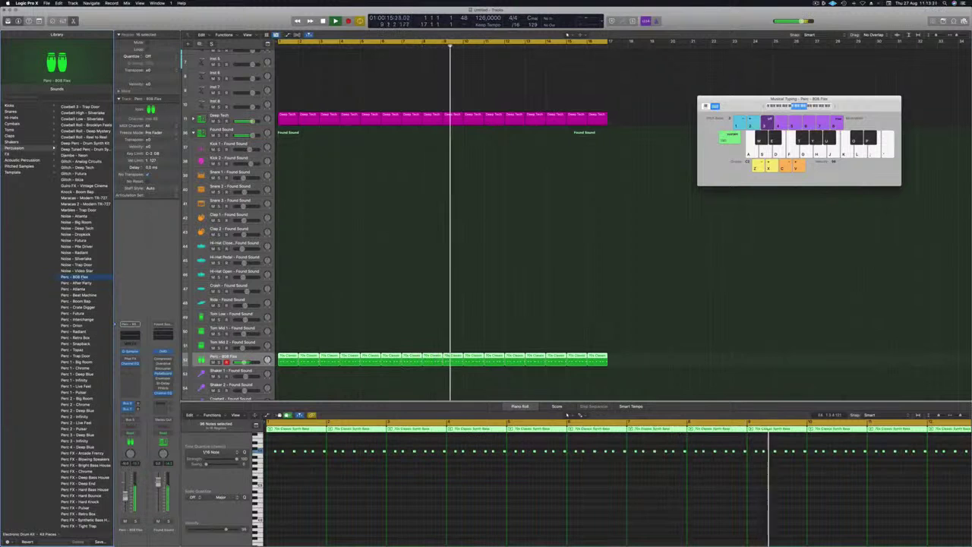
# Step: Load the Rhythmic preset Mechanical Crunch in the Phat FX effect on the Perc - 808 Flex track and close the plug-in
pyautogui.click(131, 358)
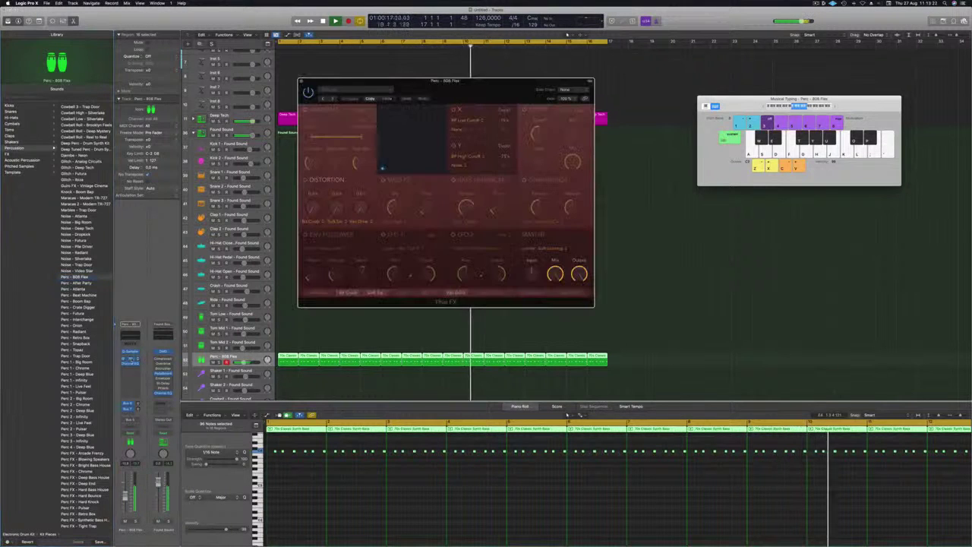
pyautogui.click(354, 91)
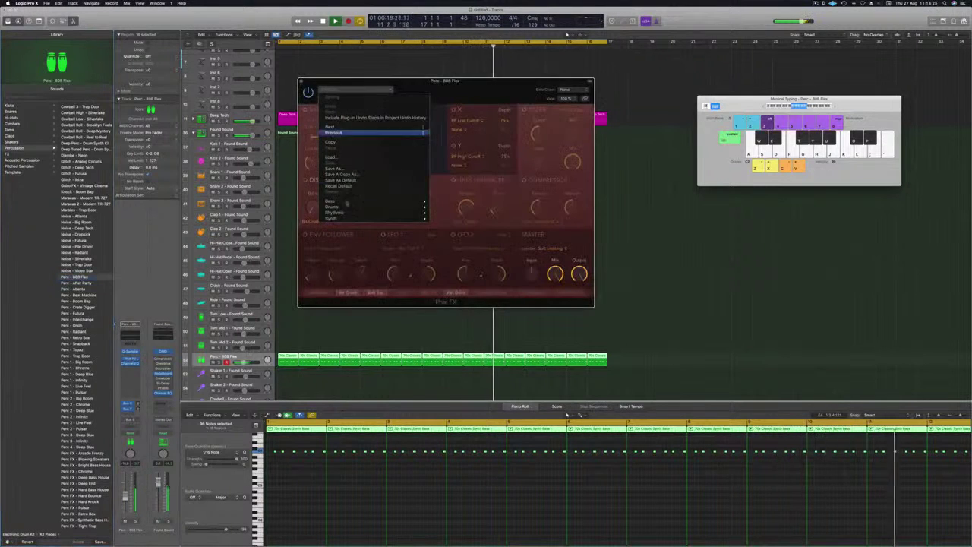
pyautogui.moveTo(387, 211)
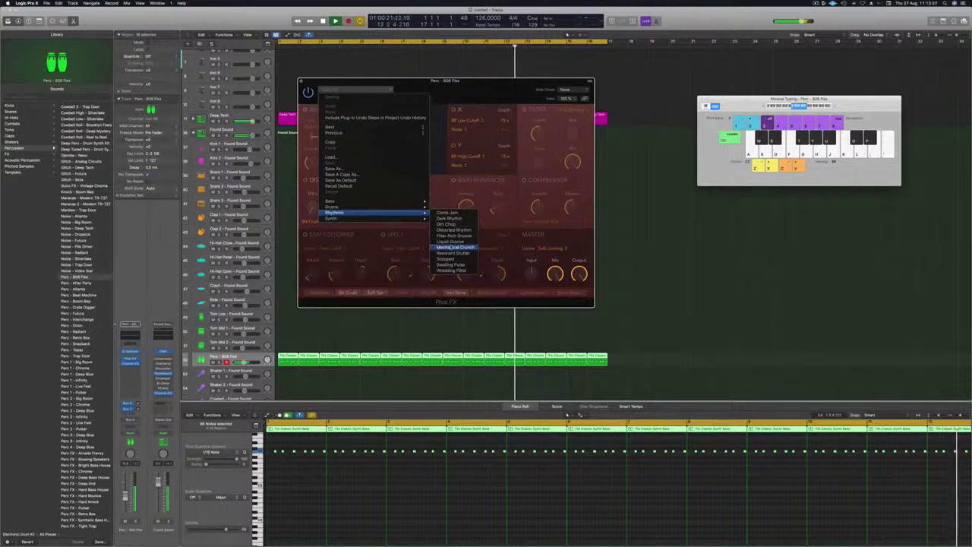
pyautogui.click(450, 241)
pyautogui.moveTo(478, 93); pyautogui.dragTo(539, 94)
pyautogui.click(393, 100)
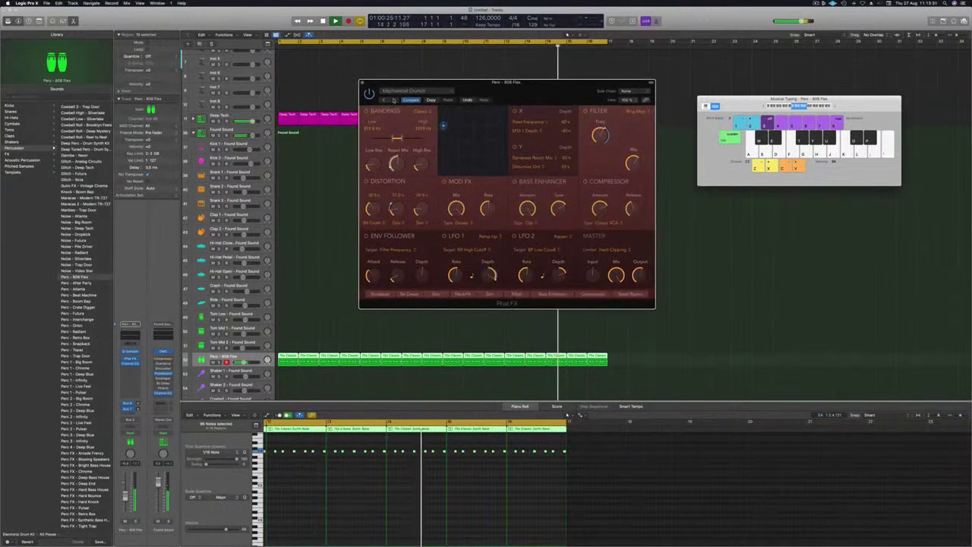
pyautogui.moveTo(556, 89)
pyautogui.mouseDown()
pyautogui.moveTo(522, 87)
pyautogui.moveTo(544, 94)
pyautogui.mouseUp()
pyautogui.moveTo(370, 86); pyautogui.dragTo(361, 84)
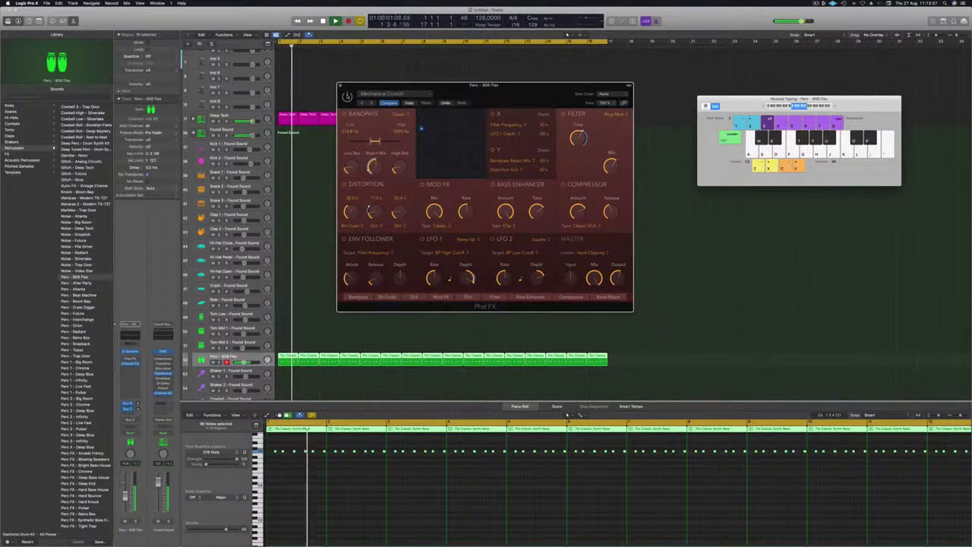
pyautogui.moveTo(364, 85); pyautogui.dragTo(350, 82)
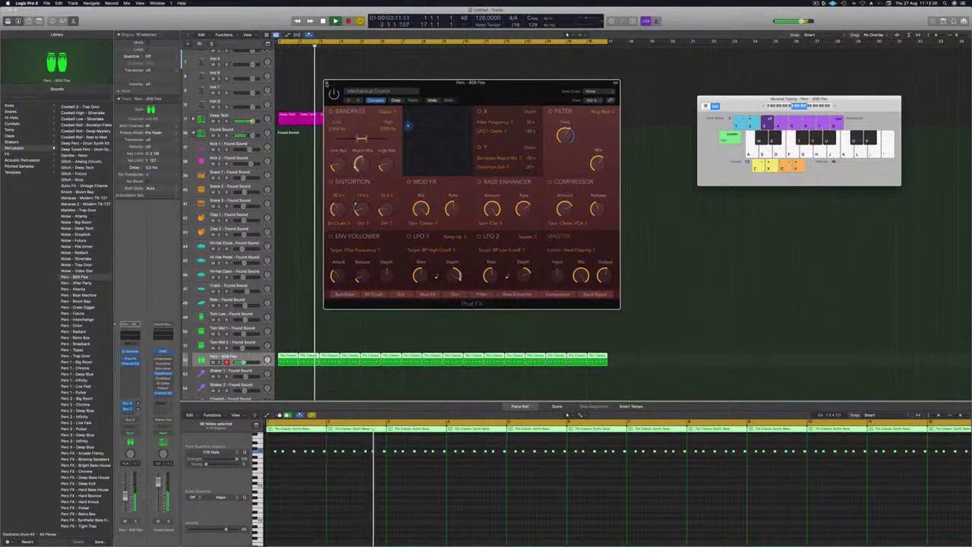
pyautogui.press('super+w')
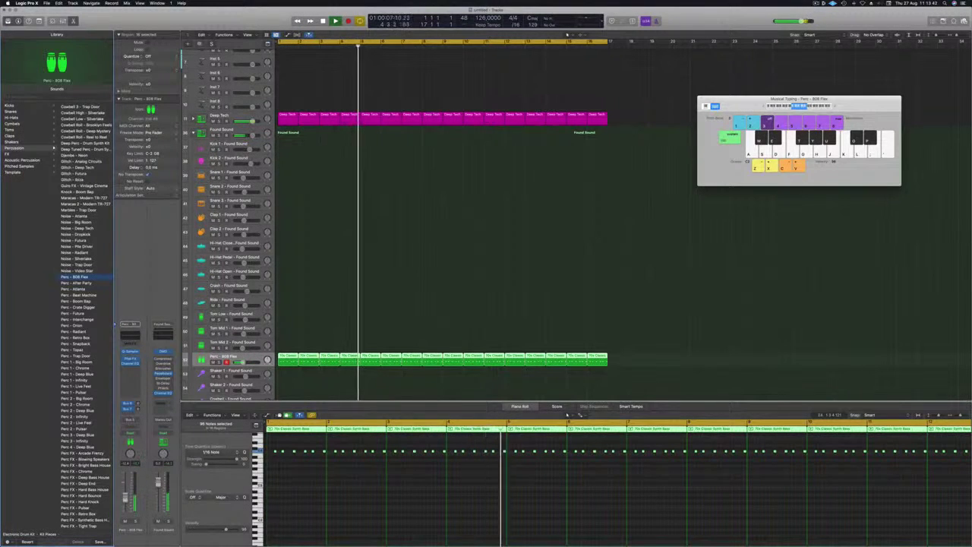
# Step: Add a send from the Perc - 808 Flex track to the unused Bus 9
pyautogui.click(136, 369)
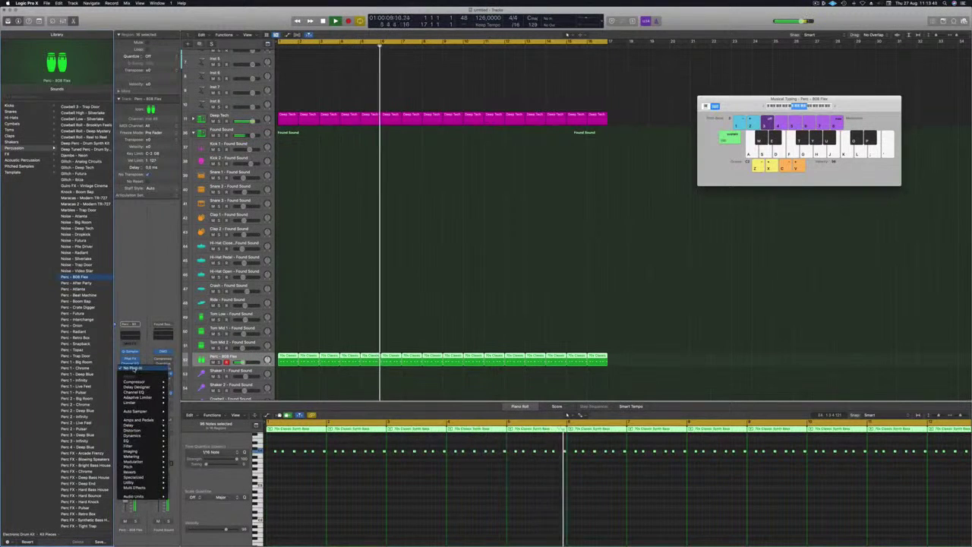
pyautogui.press('Escape')
pyautogui.click(131, 412)
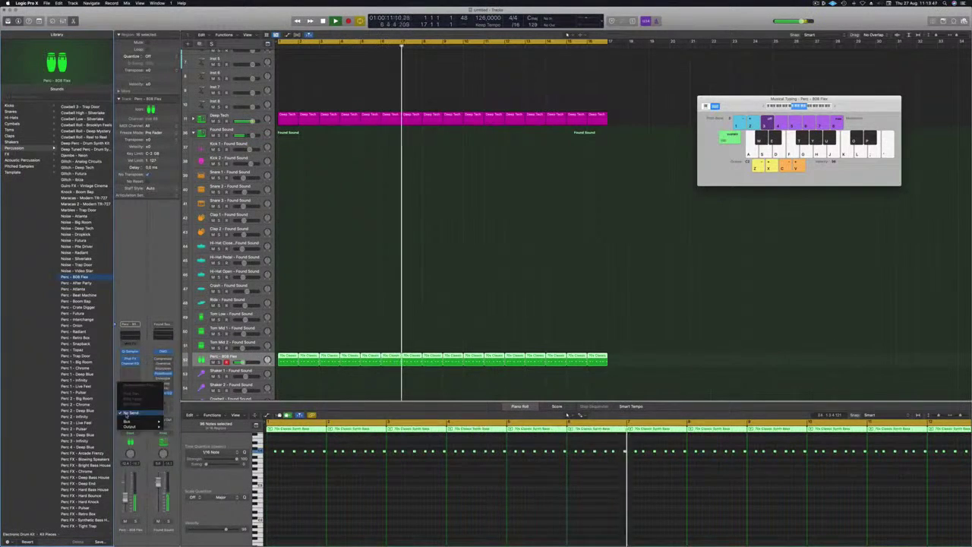
pyautogui.moveTo(130, 422)
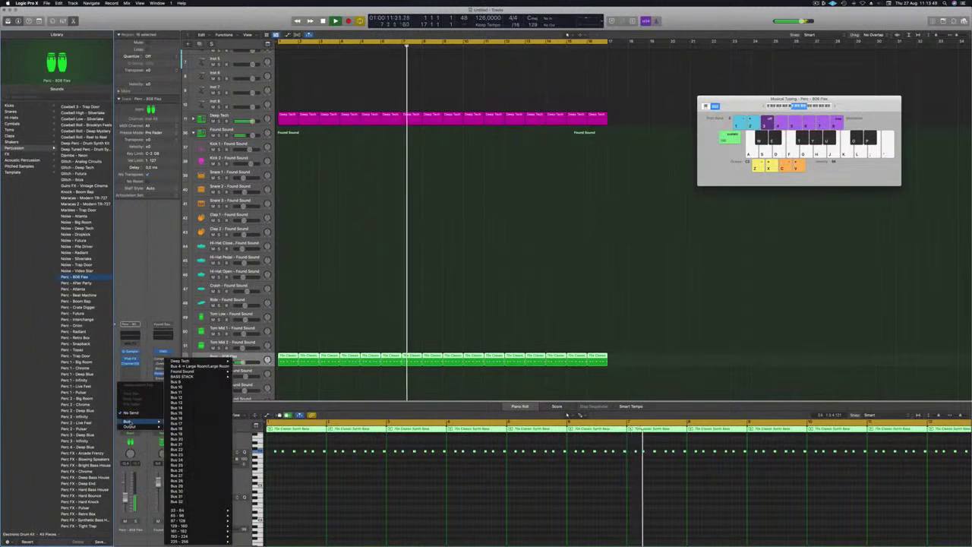
pyautogui.click(202, 382)
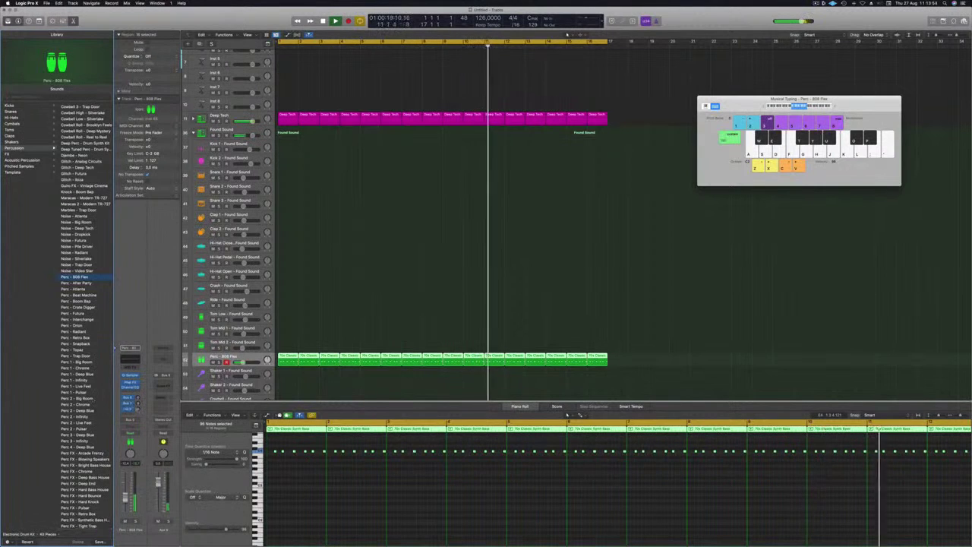
# Step: Insert a stereo Stereo Delay on the send's new aux channel
pyautogui.click(160, 375)
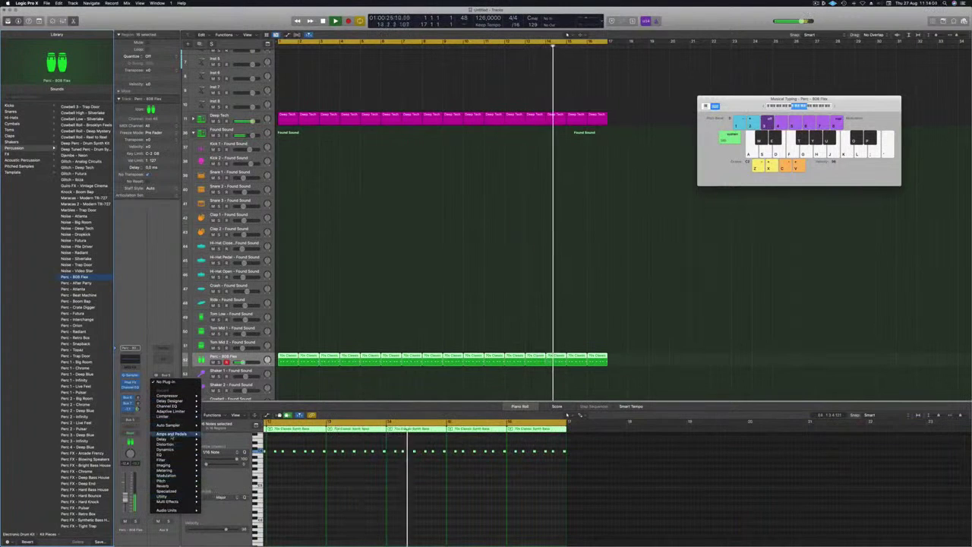
pyautogui.moveTo(161, 439)
pyautogui.moveTo(228, 454)
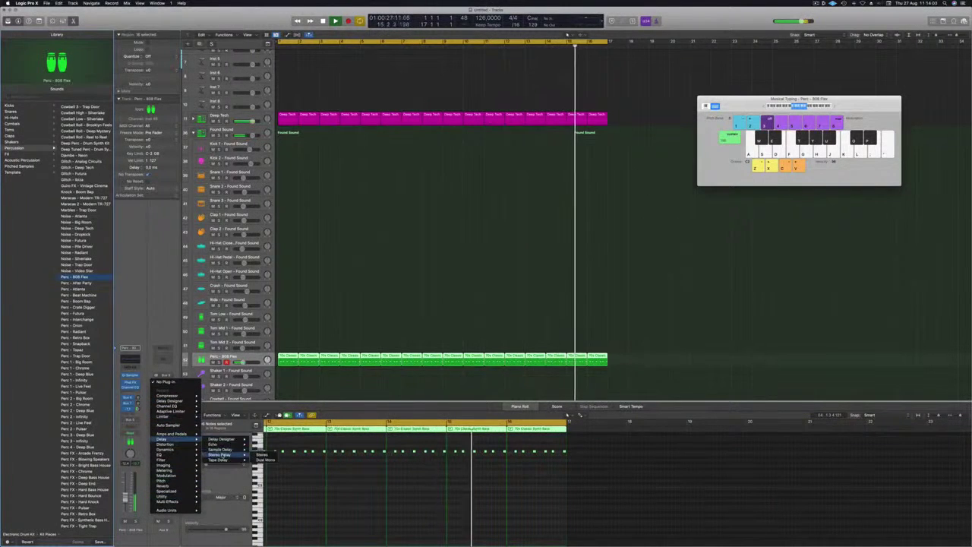
pyautogui.click(261, 454)
pyautogui.moveTo(369, 82); pyautogui.dragTo(455, 88)
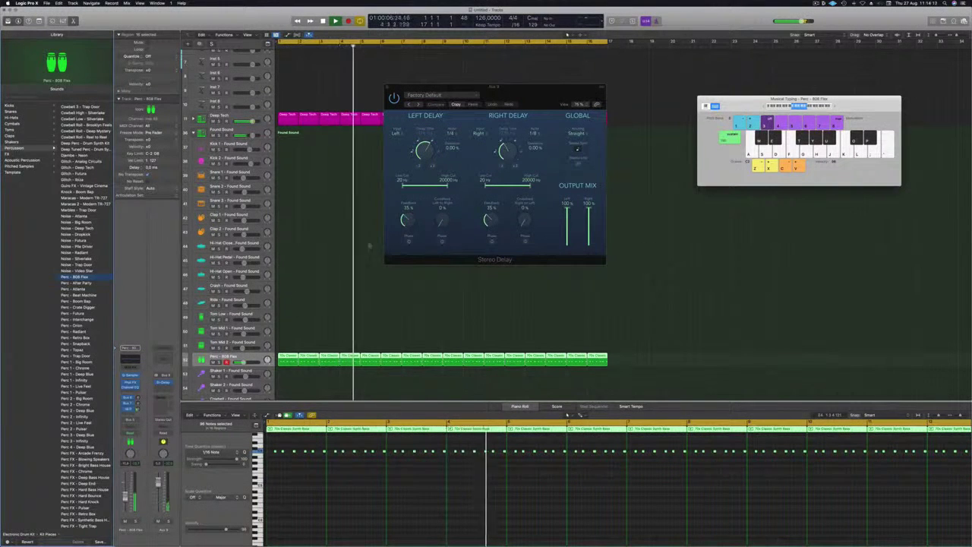
# Step: Raise the Stereo Delay's left and right feedback to about 45%, adjust the Perc - 808 Flex send level and close the plug-in
pyautogui.moveTo(488, 220); pyautogui.dragTo(488, 208)
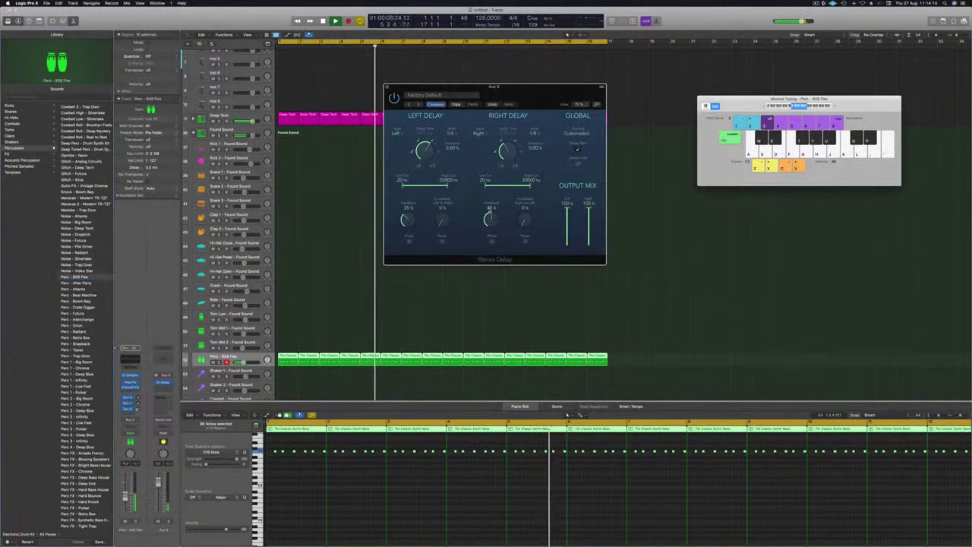
pyautogui.moveTo(406, 219); pyautogui.dragTo(406, 212)
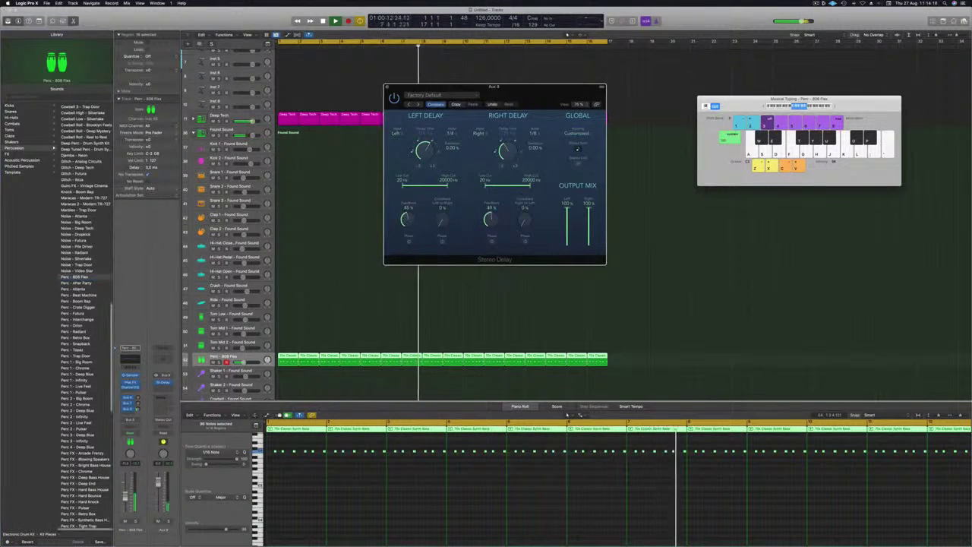
pyautogui.click(137, 409)
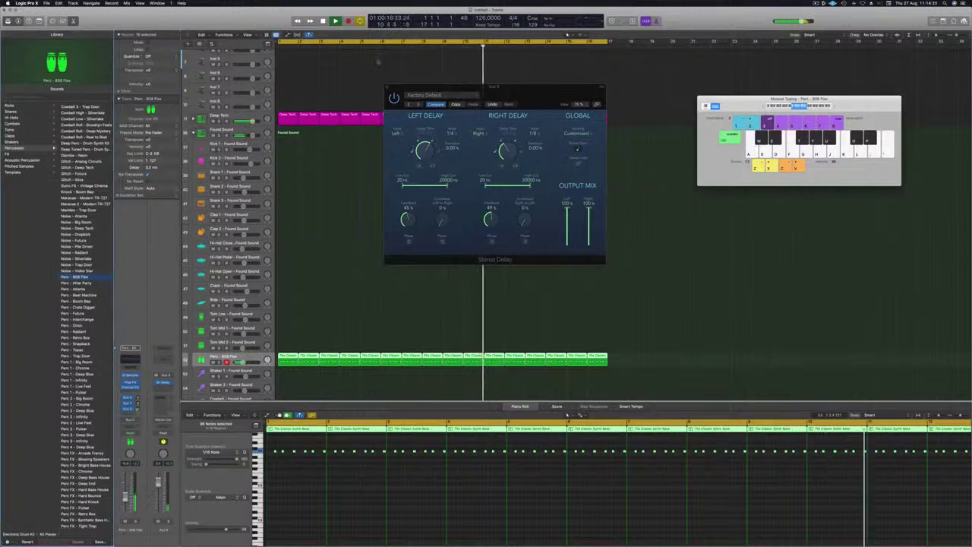
pyautogui.click(385, 86)
# Step: Copy the first Perc - 808 Flex region to bar 1 of the Tom Low - Found Sound track
pyautogui.click(337, 233)
pyautogui.scroll(-5, 338, 226)
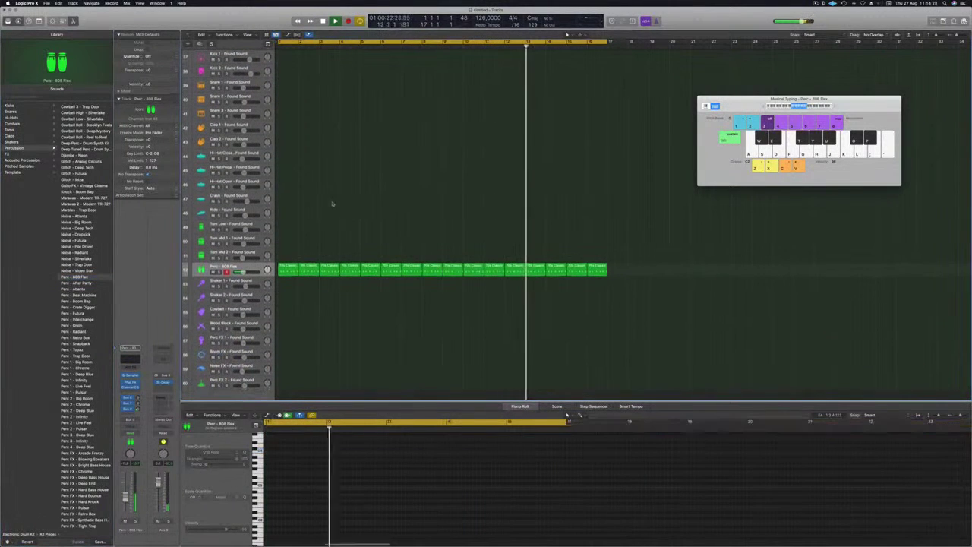
pyautogui.scroll(1, 358, 222)
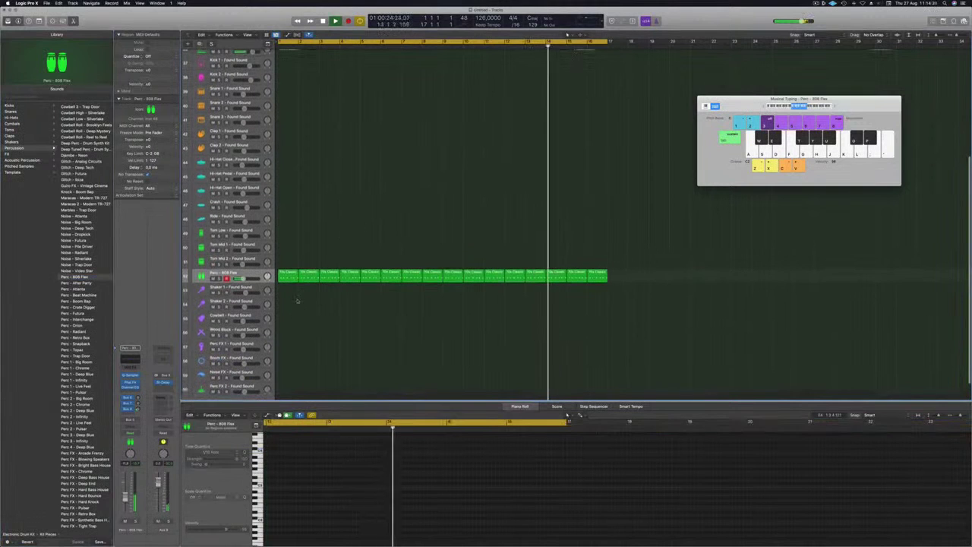
pyautogui.scroll(3, 321, 210)
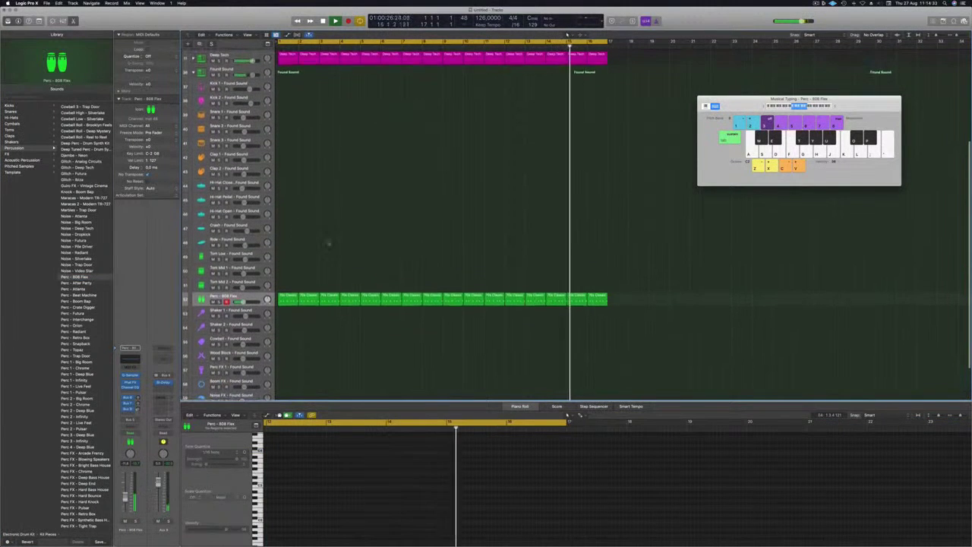
pyautogui.click(289, 299)
pyautogui.moveTo(288, 297); pyautogui.dragTo(290, 260)
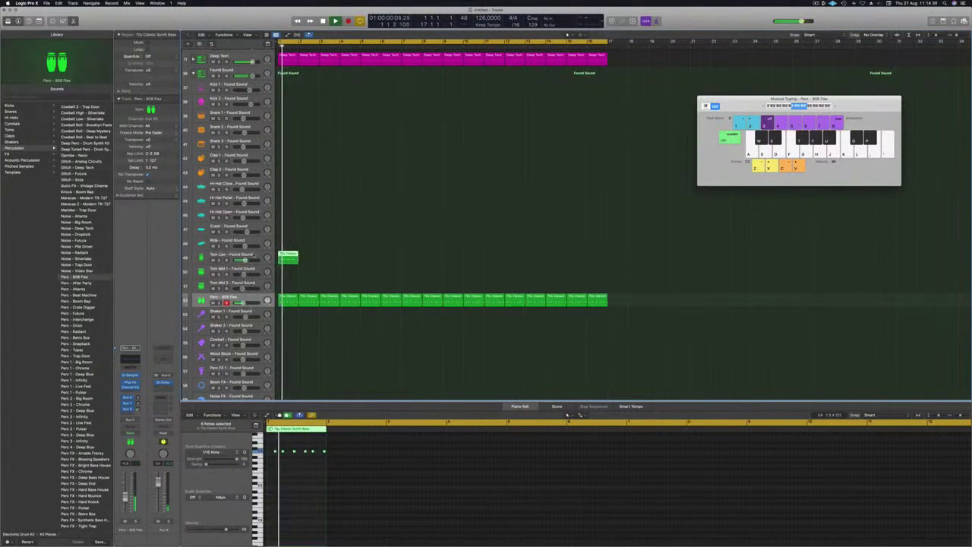
# Step: Transpose all notes of the copied Tom Low - Found Sound region down an octave and play it back
pyautogui.click(288, 259)
pyautogui.moveTo(271, 446); pyautogui.dragTo(319, 462)
pyautogui.hotkey('alt', 'shift', 'Down')
pyautogui.press('space')
pyautogui.press('space')
# Step: Duplicate the Tom Low - Found Sound region repeatedly along its track to fill bars 1 through 16
pyautogui.click(304, 259)
pyautogui.moveTo(302, 256); pyautogui.dragTo(334, 264)
pyautogui.keyDown('shift'); pyautogui.click(286, 256); pyautogui.keyUp('shift')
pyautogui.moveTo(369, 262)
pyautogui.mouseDown()
pyautogui.moveTo(290, 253)
pyautogui.moveTo(375, 262)
pyautogui.mouseUp()
pyautogui.moveTo(480, 261)
pyautogui.mouseDown()
pyautogui.moveTo(289, 255)
pyautogui.moveTo(483, 261)
pyautogui.mouseUp()
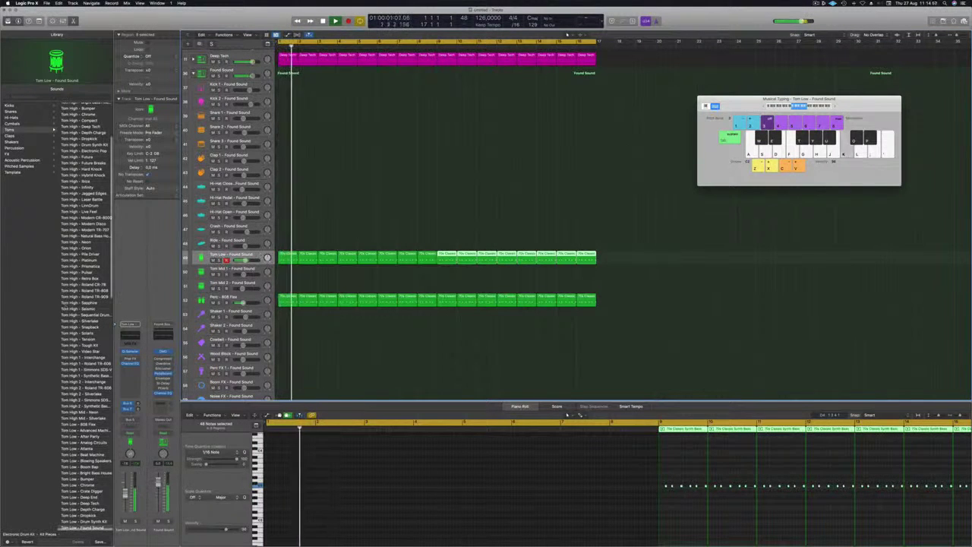
# Step: Replace the Tom Low - Found Sound sound with the tom patch Tom Low 2 - Tough Kit
pyautogui.scroll(-2, 68, 311)
pyautogui.scroll(-10, 71, 311)
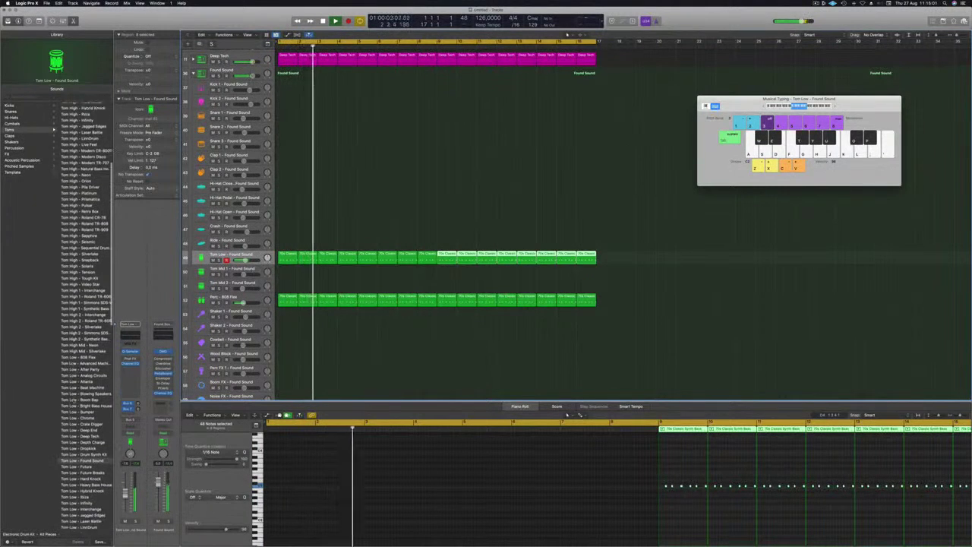
pyautogui.scroll(-12, 71, 310)
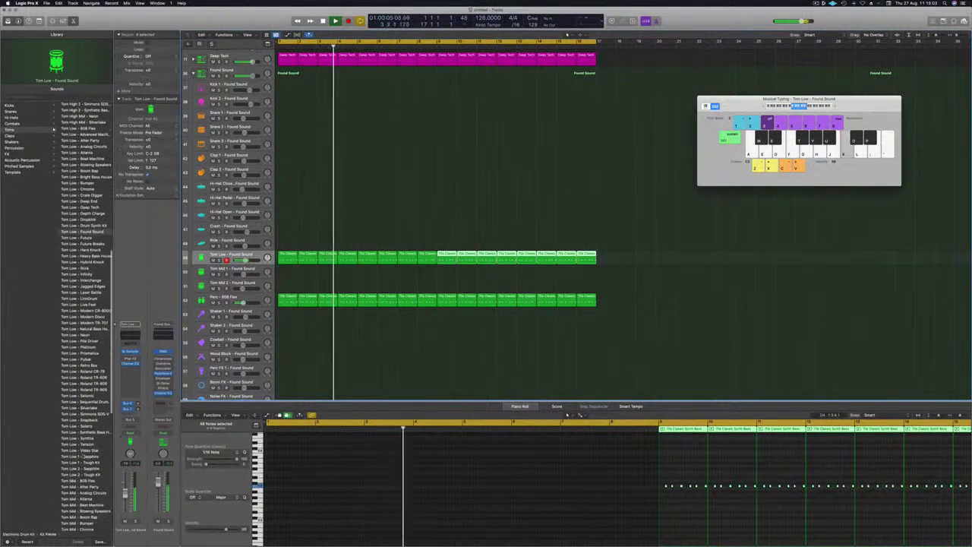
pyautogui.click(81, 474)
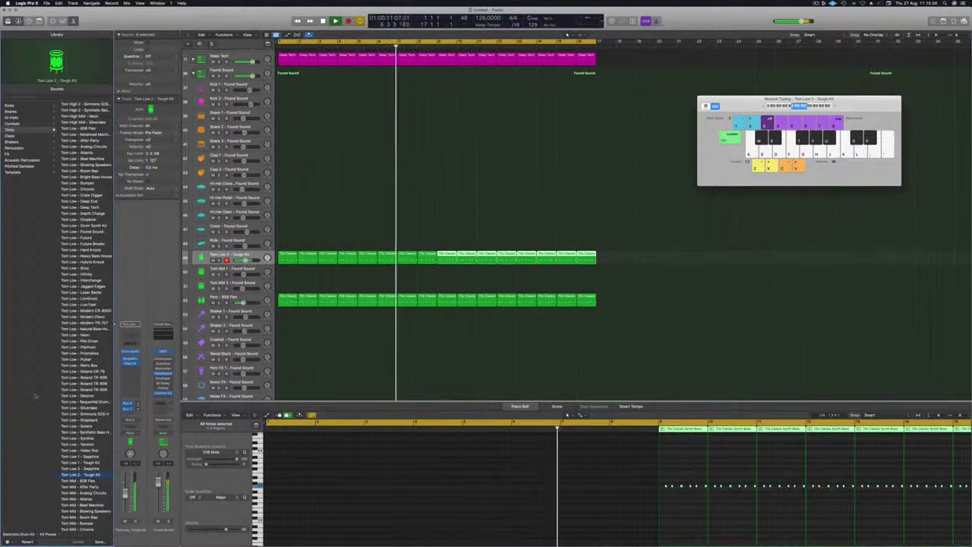
pyautogui.press('Up')
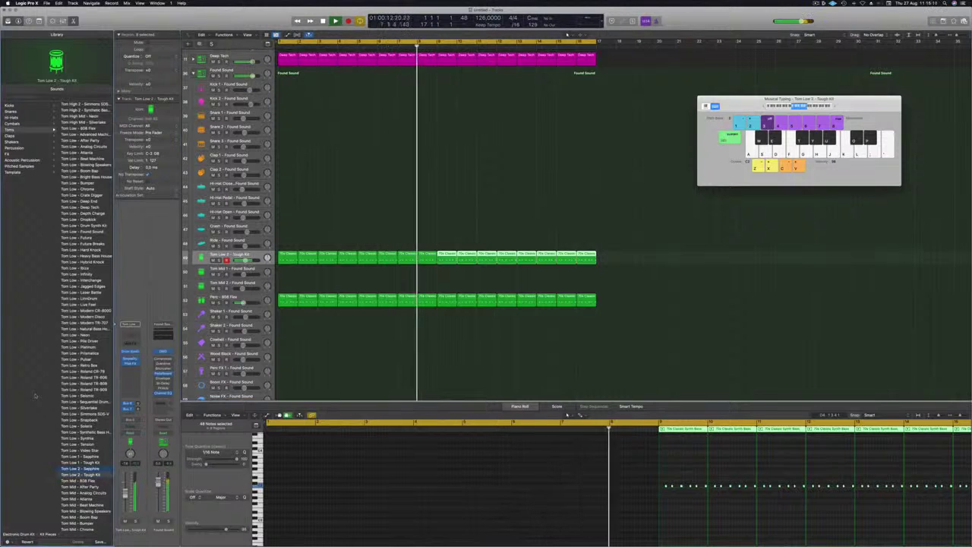
pyautogui.press('Down')
# Step: Raise the pitch of all notes in the Tom Low 2 - Tough Kit regions and play them back from the start
pyautogui.press('space')
pyautogui.press('space')
pyautogui.click(229, 255)
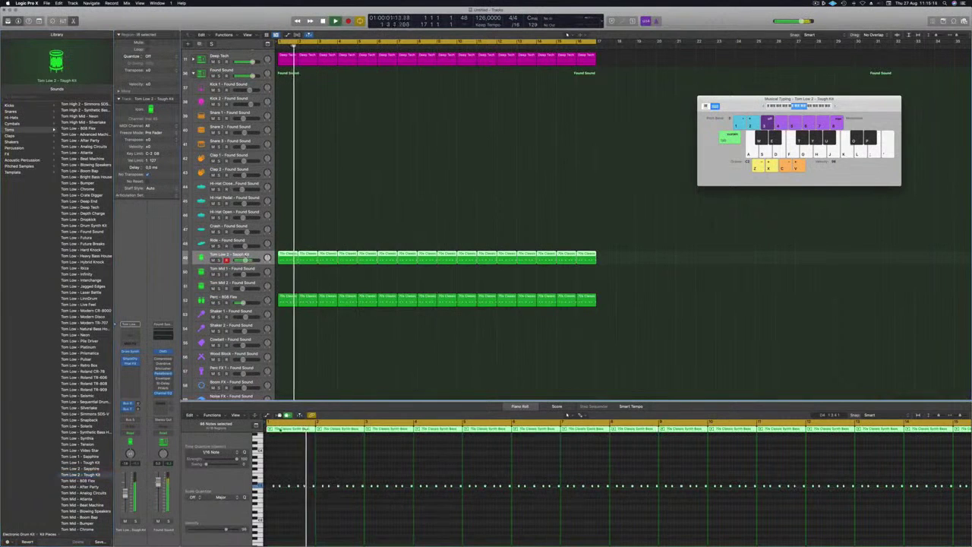
pyautogui.scroll(-3, 333, 467)
pyautogui.click(313, 472)
pyautogui.press('super+a')
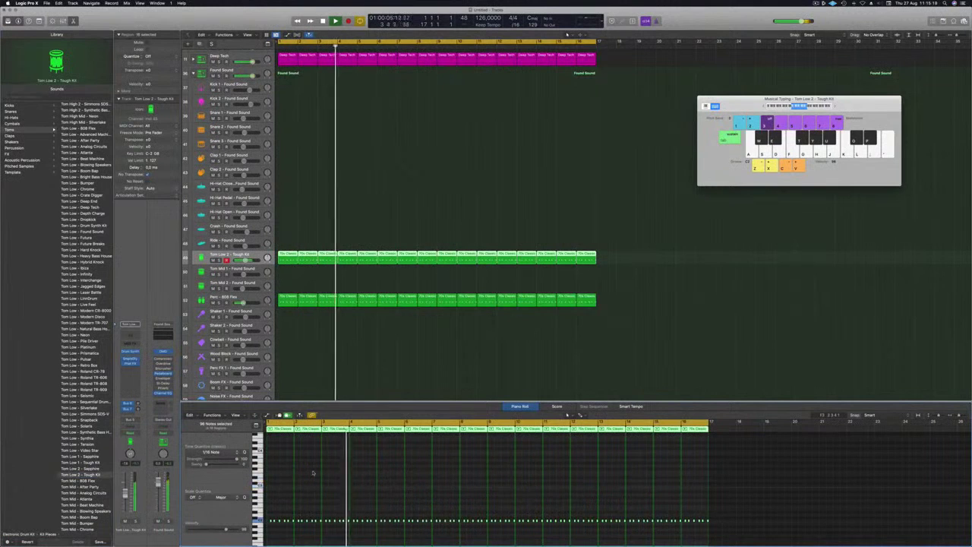
pyautogui.hotkey('alt', 'Up')
pyautogui.hotkey('alt', 'Up')
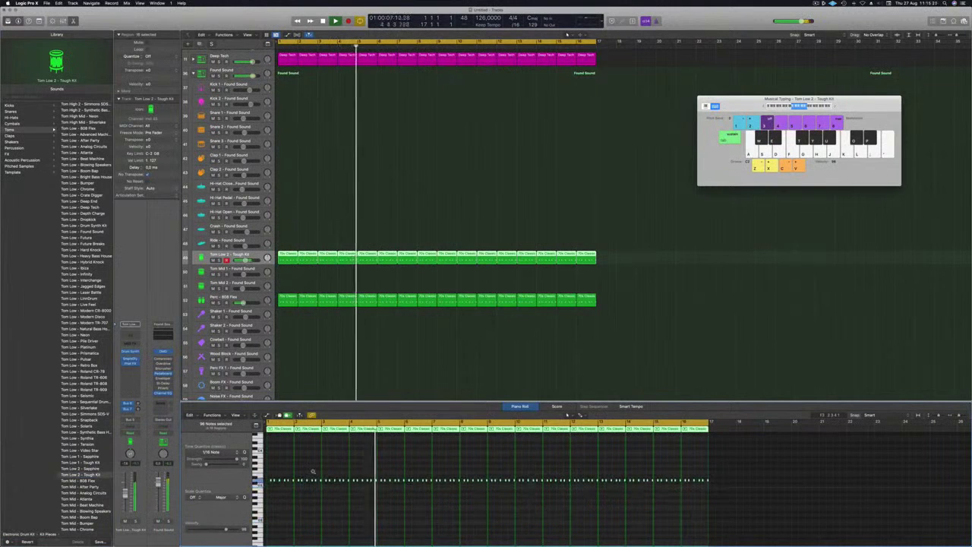
pyautogui.hotkey('alt', 'Up')
pyautogui.hotkey('alt', 'Up')
pyautogui.hotkey('alt', 'Up')
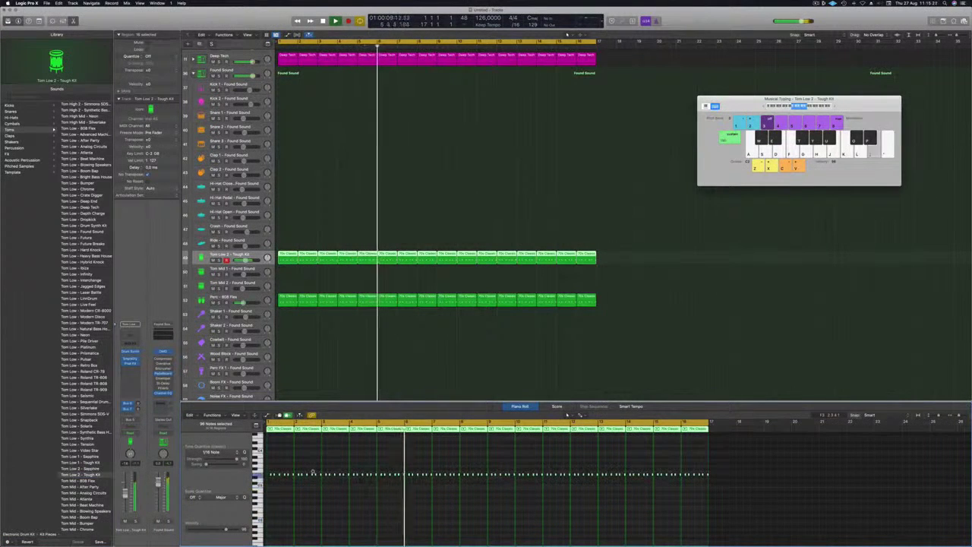
pyautogui.hotkey('alt', 'Up')
pyautogui.hotkey('alt', 'Up')
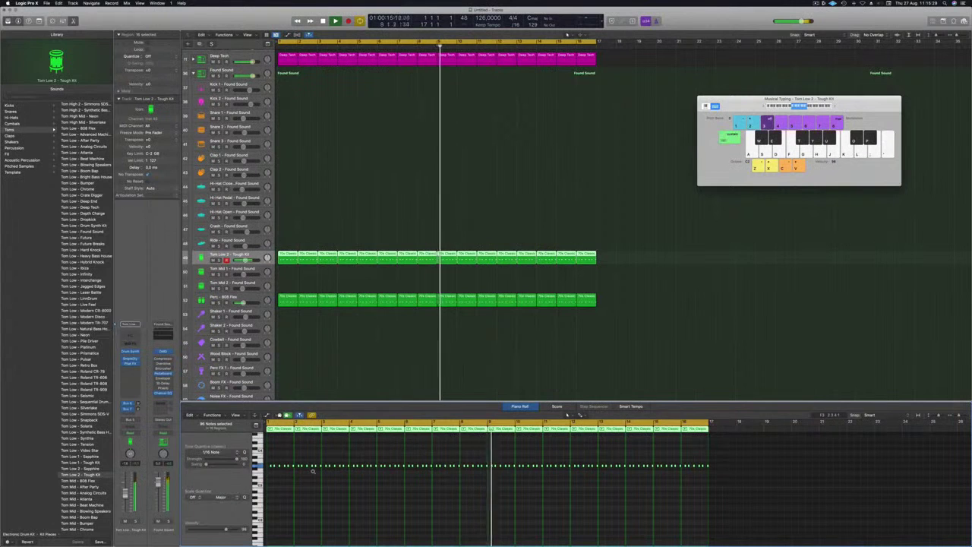
pyautogui.press('Return')
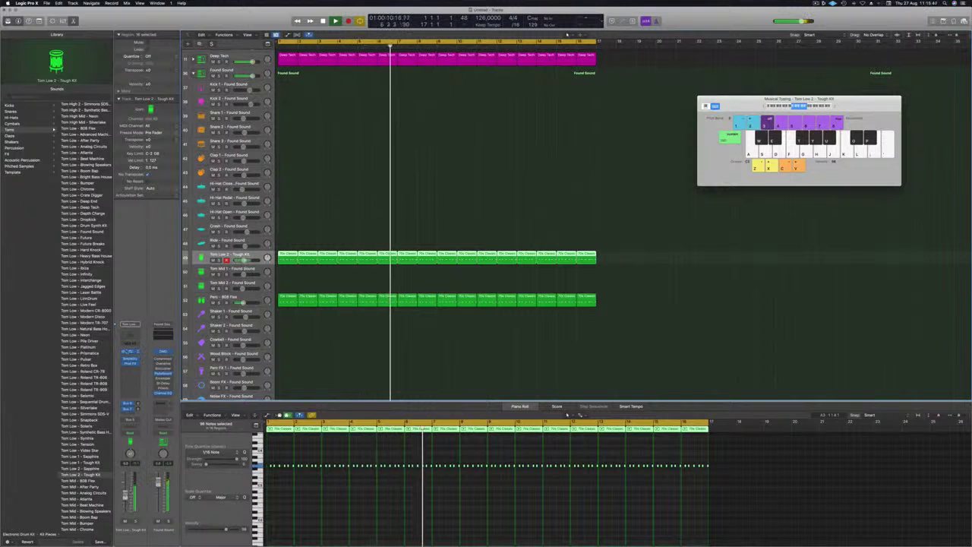
# Step: Open the tom track's Drum Synth, raise the Deep Tom's Tone and set its Decay to about 45%
pyautogui.click(130, 351)
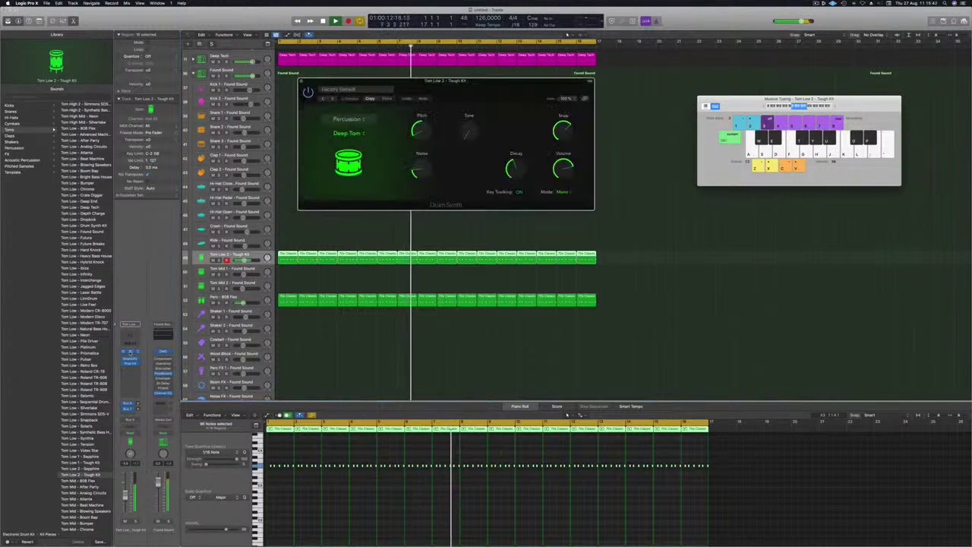
pyautogui.moveTo(478, 87); pyautogui.dragTo(549, 155)
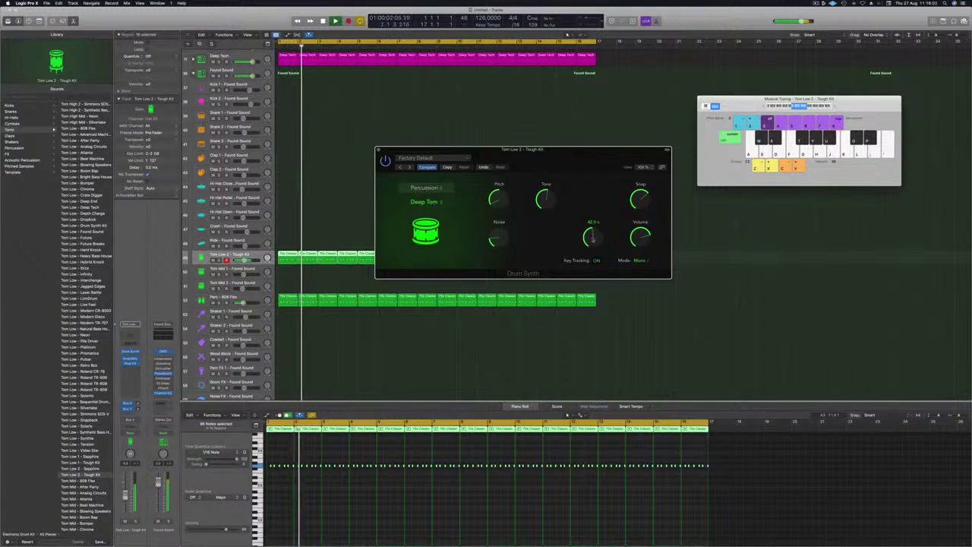
pyautogui.moveTo(593, 239)
pyautogui.mouseDown()
pyautogui.moveTo(593, 272)
pyautogui.moveTo(590, 234)
pyautogui.moveTo(591, 243)
pyautogui.mouseUp()
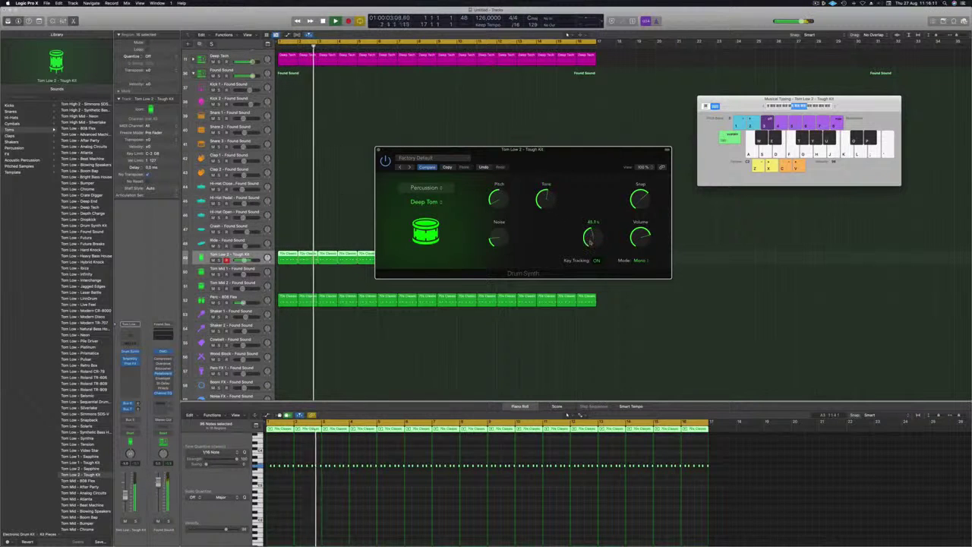
# Step: Try the Deep Tom in Poly mode and return it to Mono
pyautogui.click(640, 261)
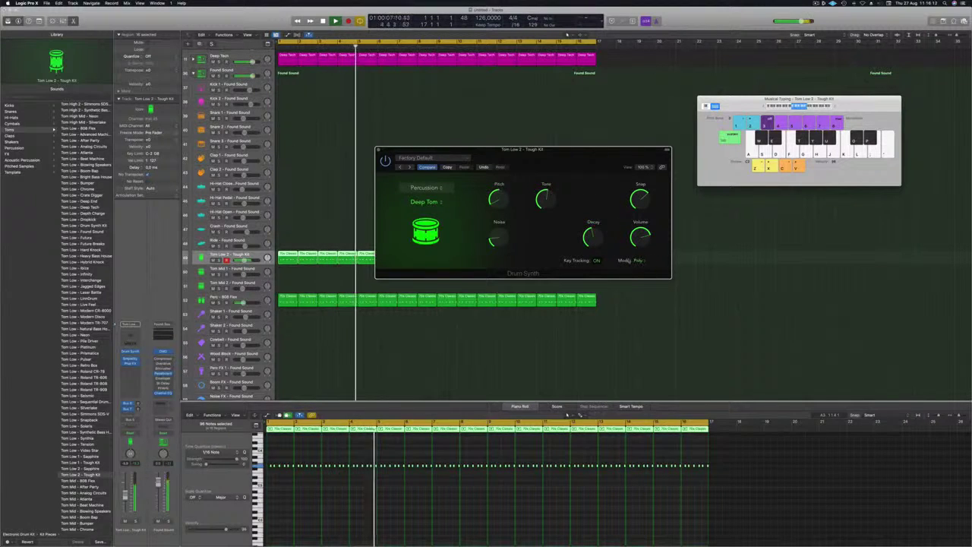
pyautogui.click(640, 261)
pyautogui.click(640, 255)
pyautogui.moveTo(564, 159)
pyautogui.mouseDown()
pyautogui.moveTo(576, 157)
pyautogui.moveTo(549, 154)
pyautogui.mouseUp()
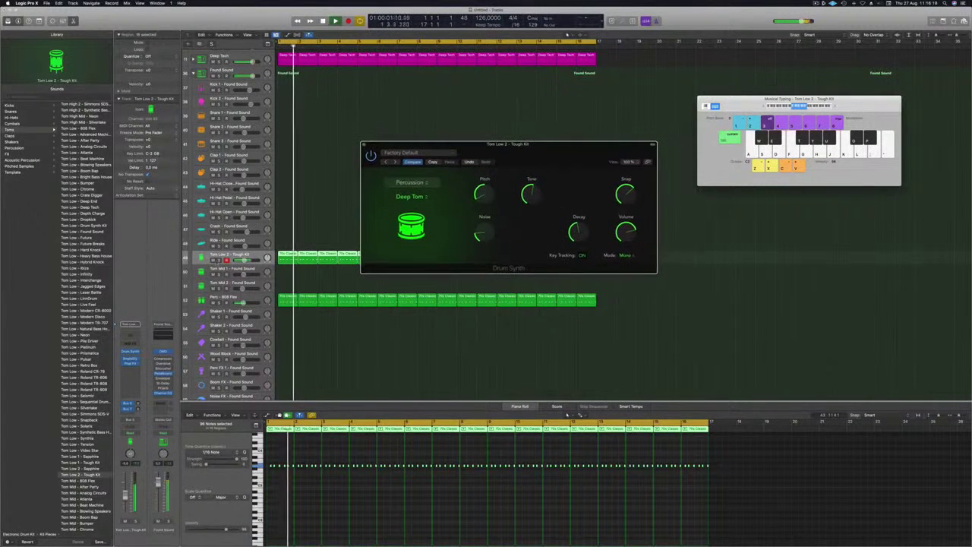
# Step: Check the Tom Low 2 - Tough Kit track in solo, then close its Drum Synth window
pyautogui.click(219, 261)
pyautogui.click(220, 261)
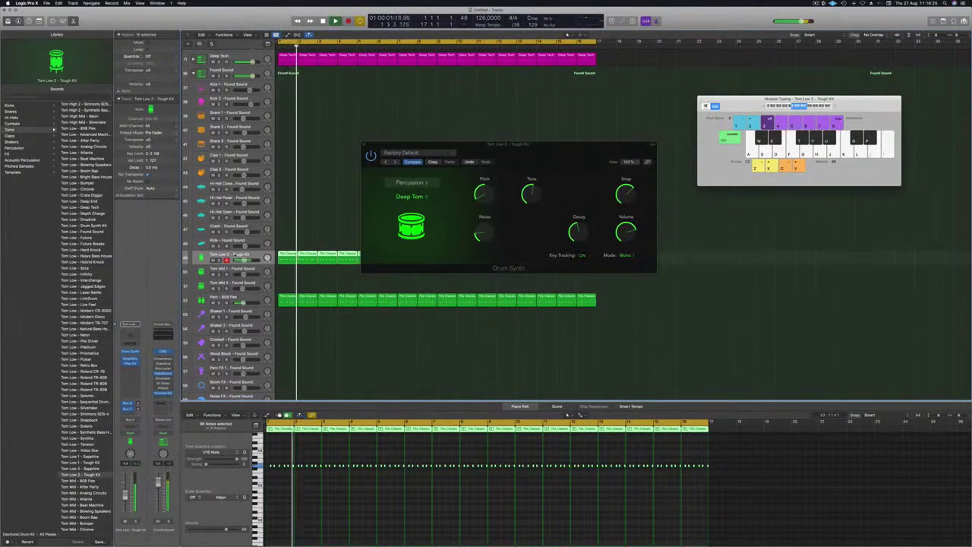
pyautogui.moveTo(512, 148); pyautogui.dragTo(504, 147)
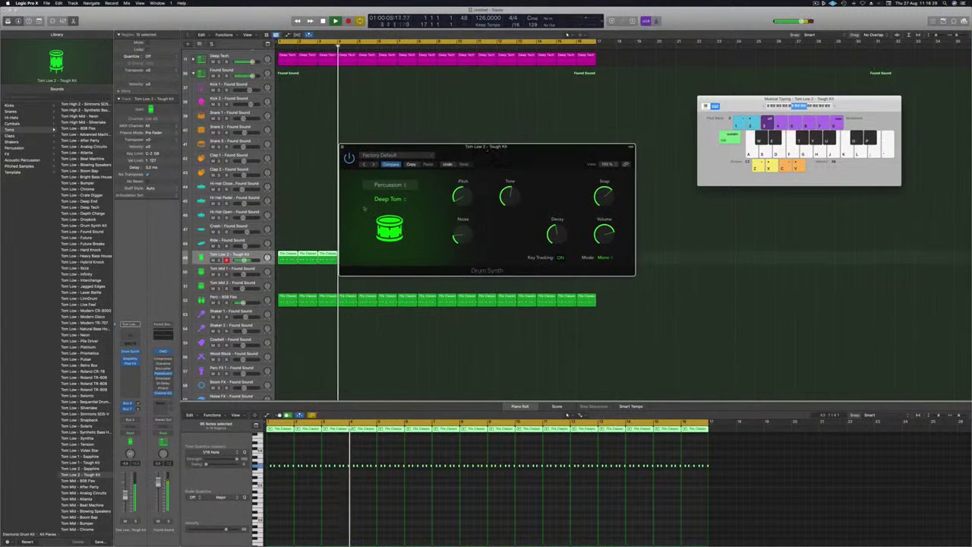
pyautogui.click(567, 414)
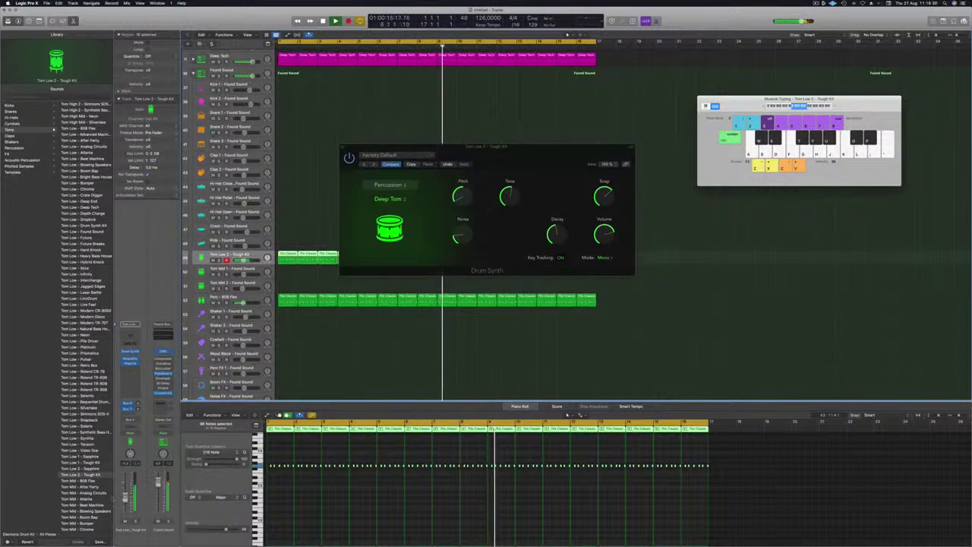
pyautogui.click(344, 145)
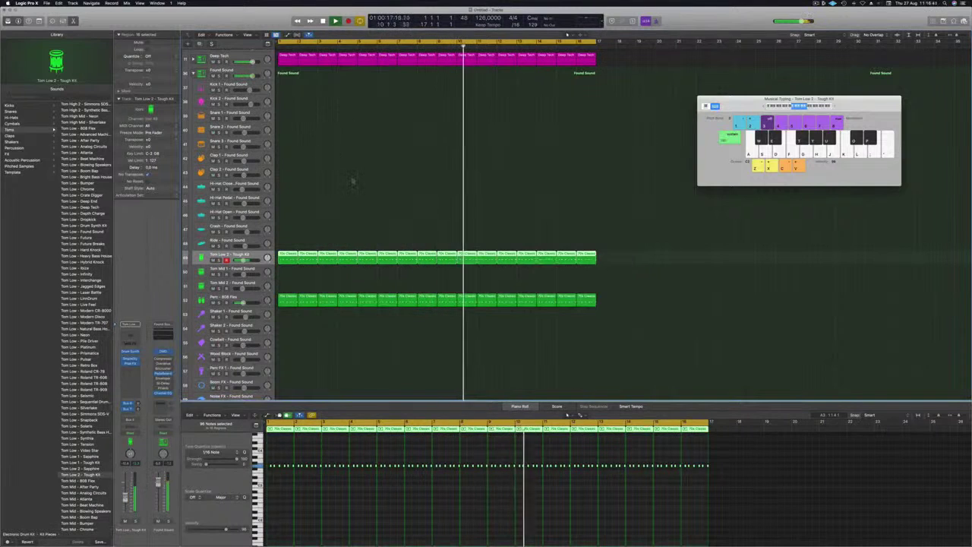
# Step: Copy the first Tom Low 2 - Tough Kit region to bar 1 of the Ride - Found Sound track
pyautogui.click(327, 194)
pyautogui.click(287, 252)
pyautogui.moveTo(287, 247); pyautogui.dragTo(286, 240)
# Step: Delete all but the first note in the copied Ride - Found Sound region and play it from the start
pyautogui.scroll(3, 273, 477)
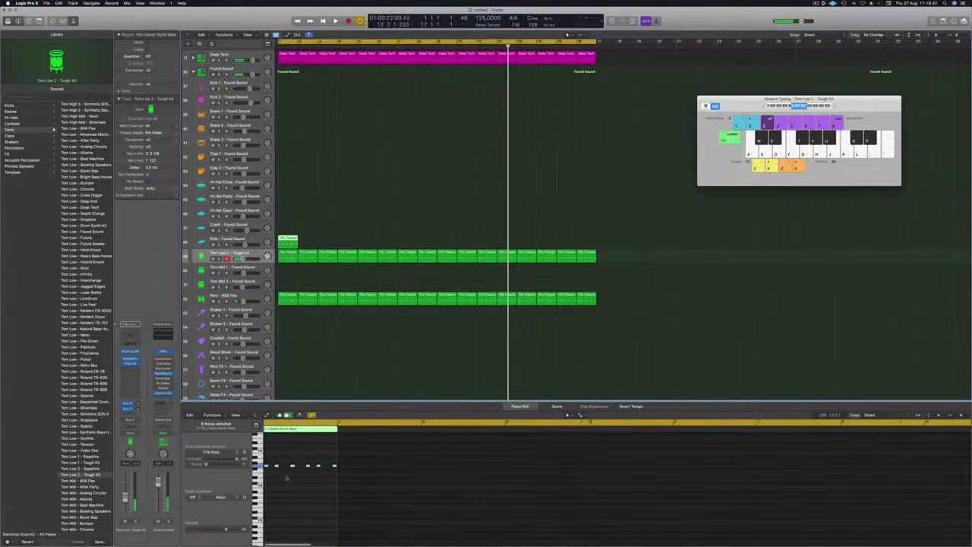
pyautogui.click(567, 414)
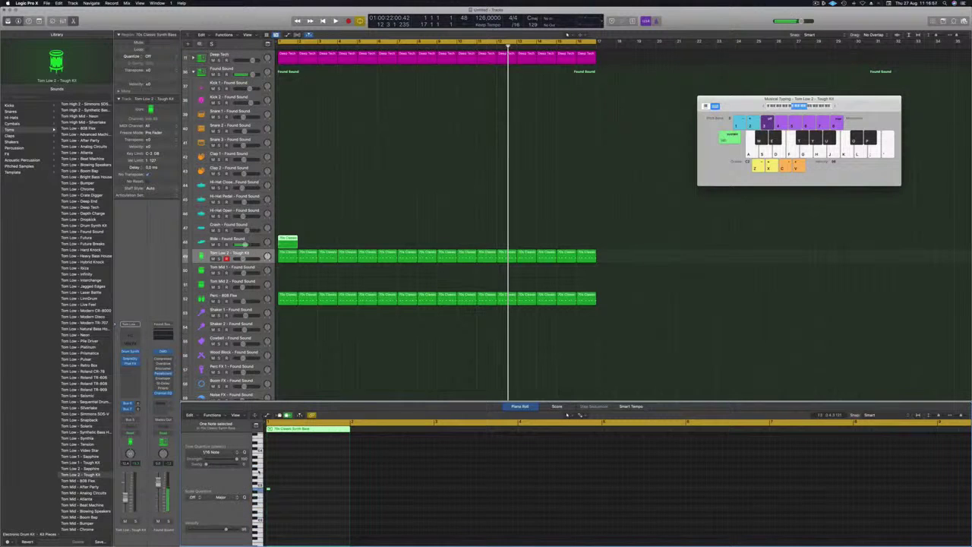
pyautogui.press('space')
pyautogui.press('space')
pyautogui.press('space')
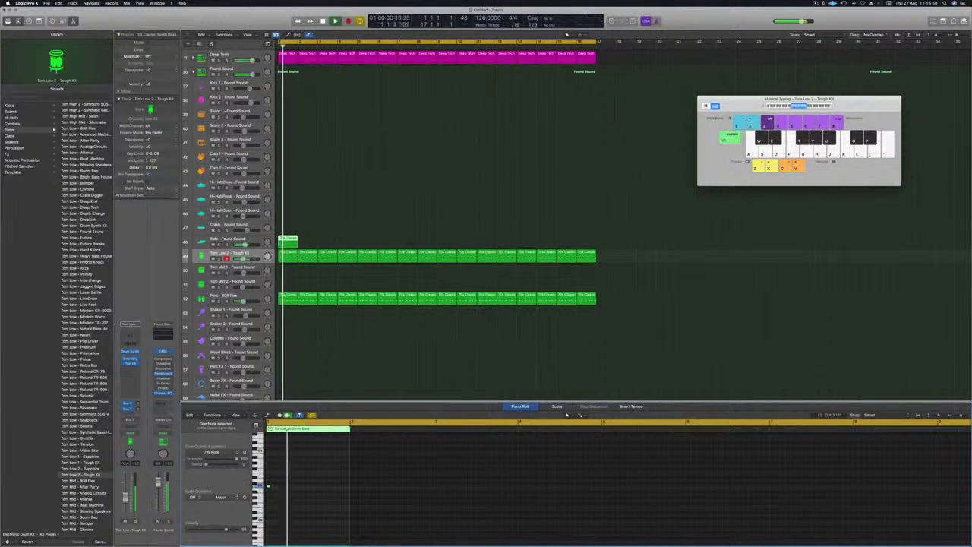
# Step: Duplicate the one-note Ride - Found Sound region onto every second bar from bar 1 to bar 15
pyautogui.click(288, 242)
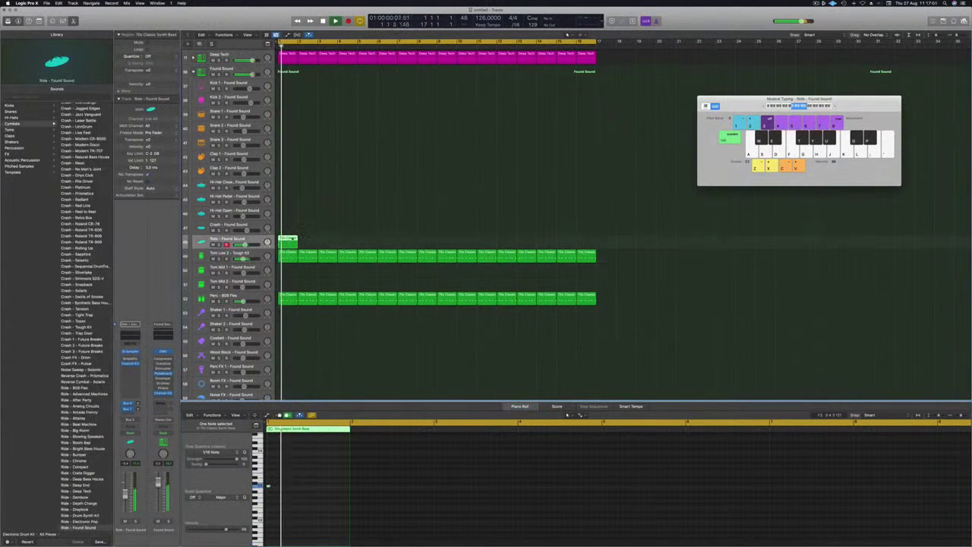
pyautogui.moveTo(289, 243); pyautogui.dragTo(365, 245)
pyautogui.keyDown('shift'); pyautogui.click(288, 242); pyautogui.keyUp('shift')
pyautogui.moveTo(289, 242); pyautogui.dragTo(446, 245)
# Step: Replace the Ride - Found Sound patch with the cymbal patch Crash - Chrome and play it from the start
pyautogui.scroll(-15, 71, 309)
pyautogui.scroll(3, 70, 307)
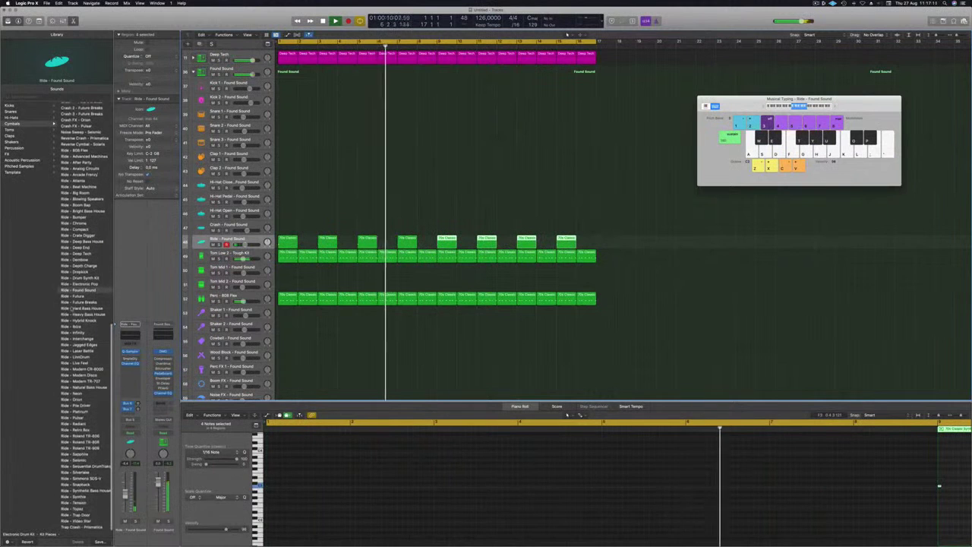
pyautogui.scroll(10, 70, 309)
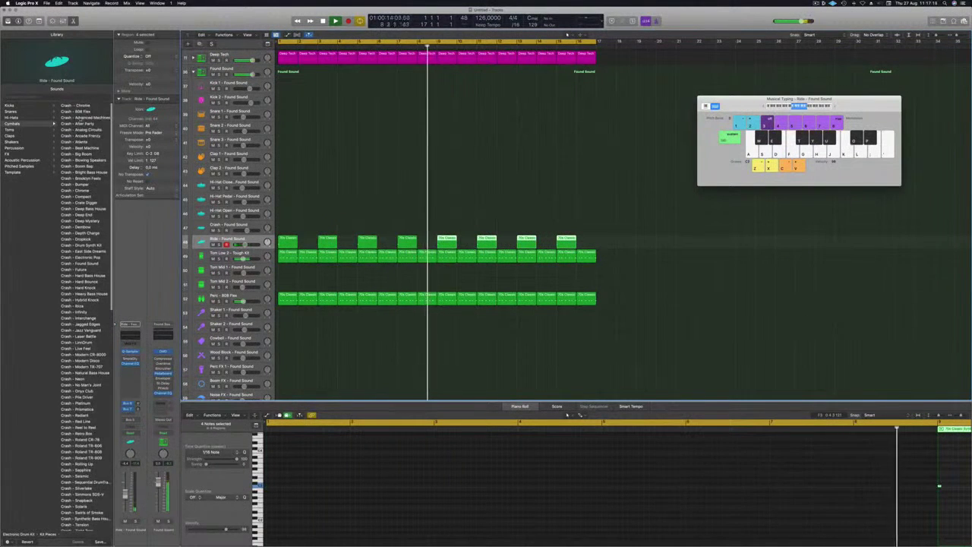
pyautogui.click(84, 106)
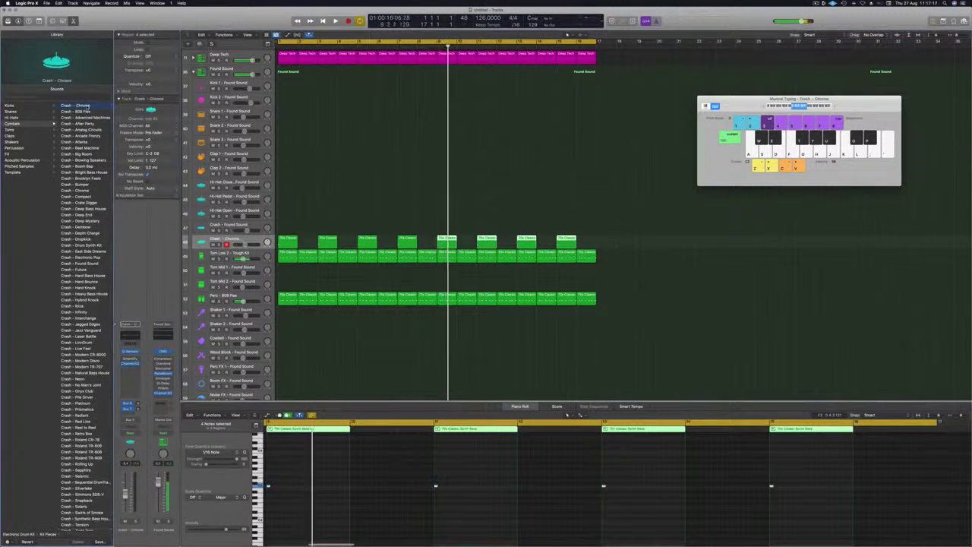
pyautogui.press('Return')
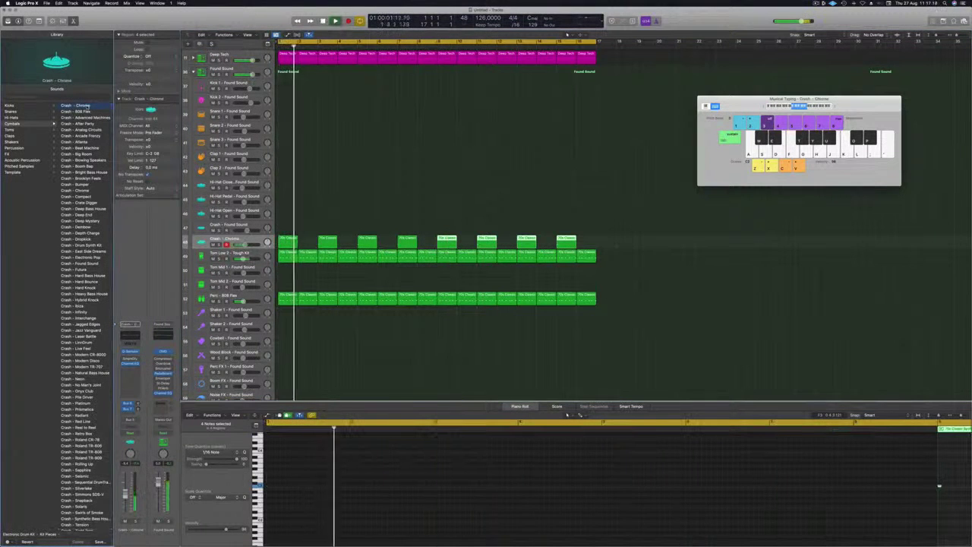
pyautogui.press('Return')
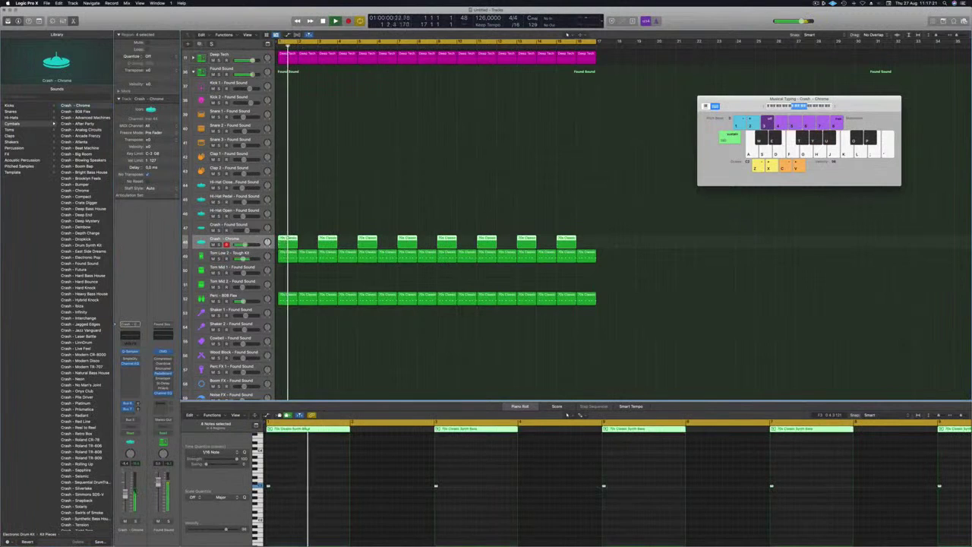
# Step: Add a send to Bus 9 on the Crash - Chrome channel and audition the crash from the start
pyautogui.press('Return')
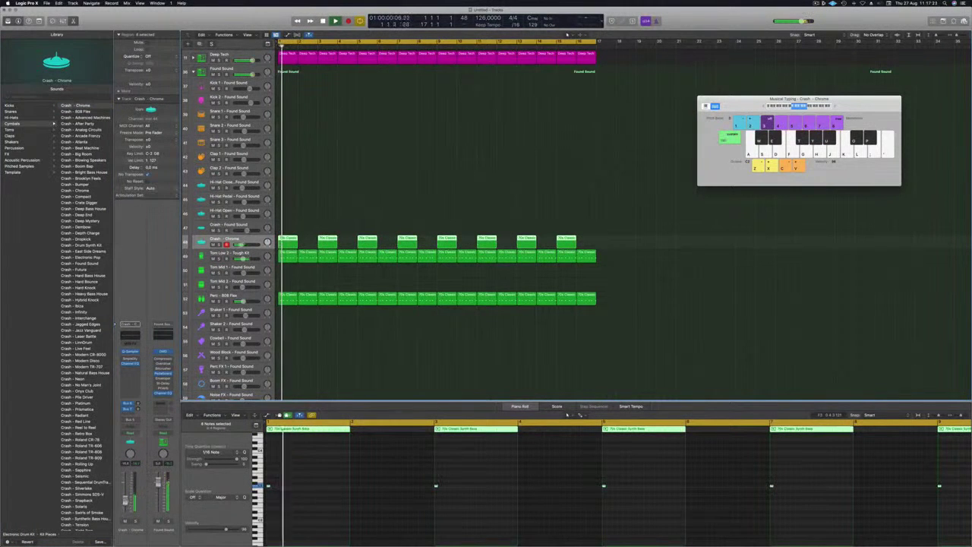
pyautogui.click(129, 412)
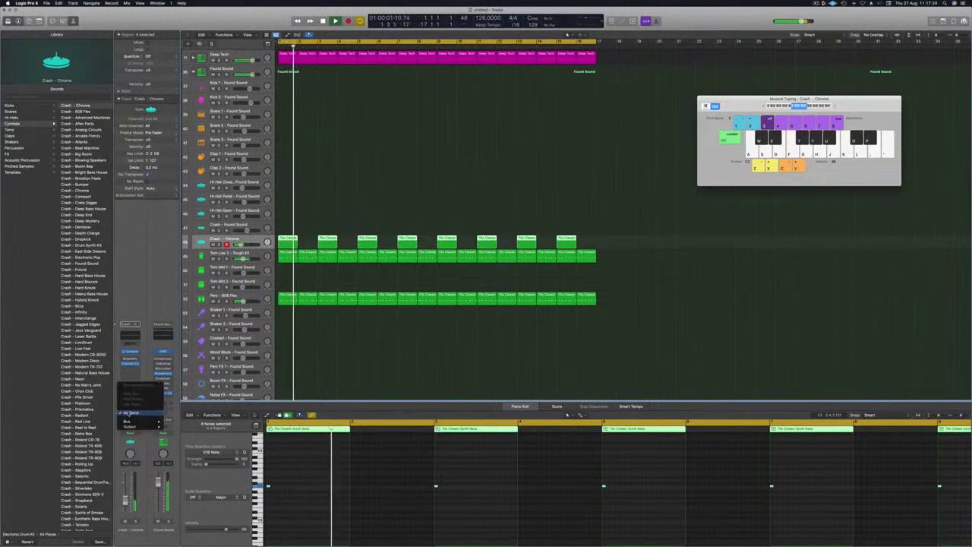
pyautogui.moveTo(128, 421)
pyautogui.click(188, 383)
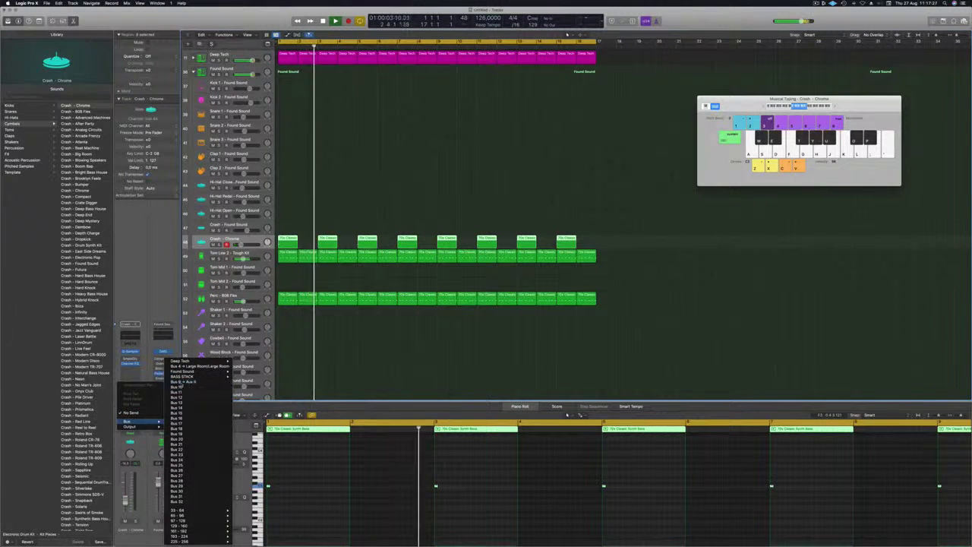
pyautogui.press('Return')
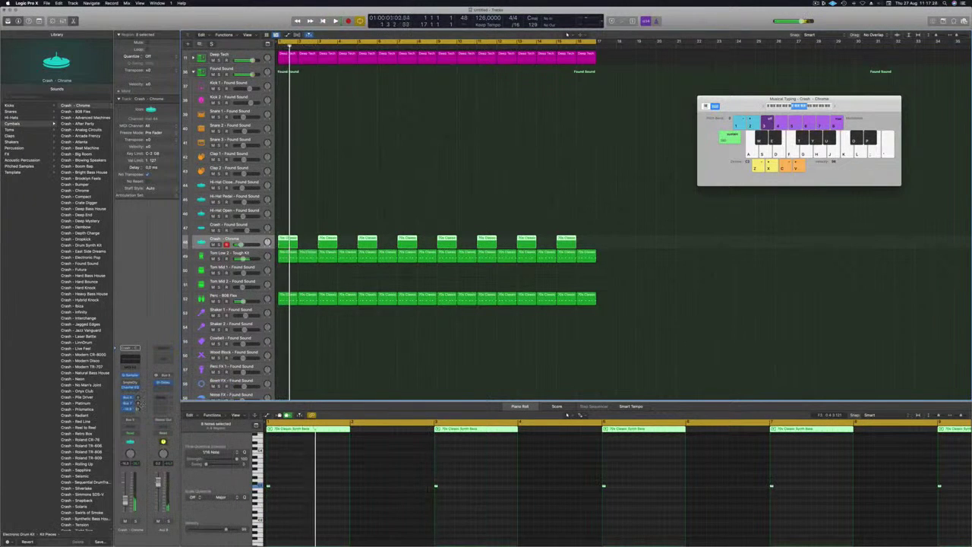
pyautogui.press('space')
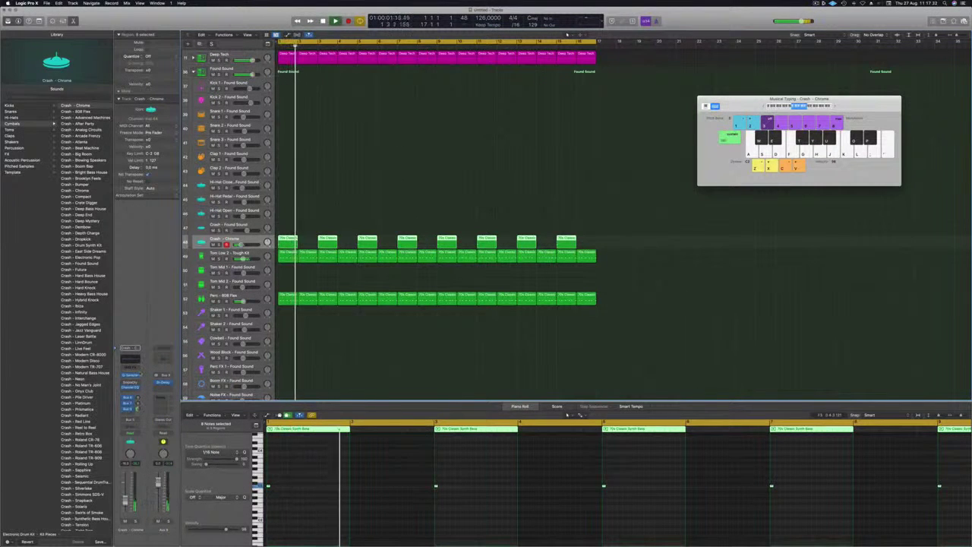
# Step: Add a Bus 10 send to the Crash - Chrome channel and insert a stereo SilverVerb on its aux
pyautogui.click(128, 415)
pyautogui.moveTo(148, 421)
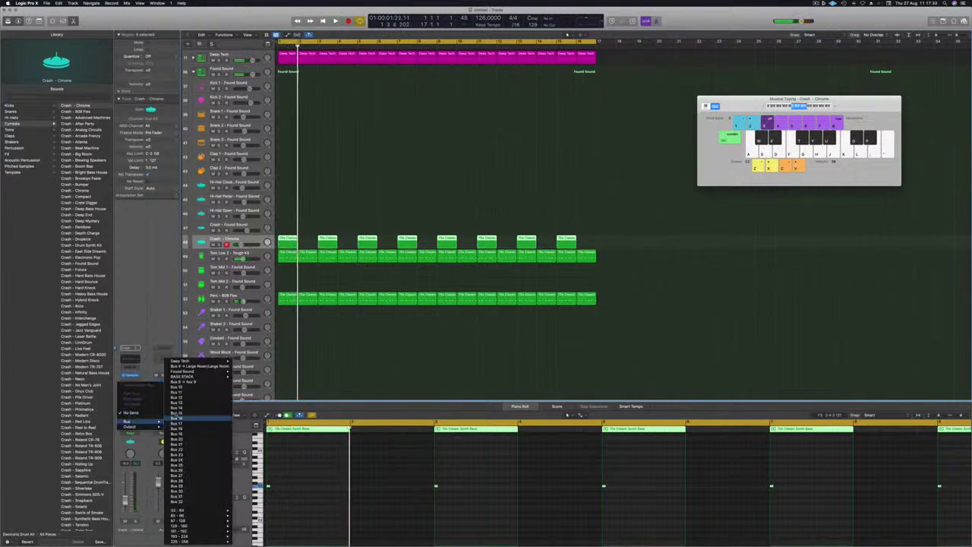
pyautogui.click(177, 387)
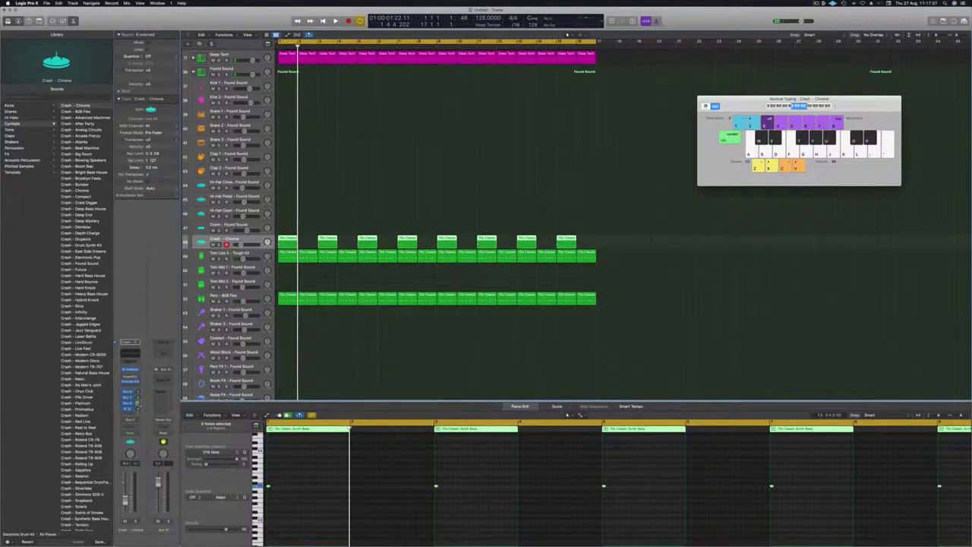
pyautogui.click(160, 377)
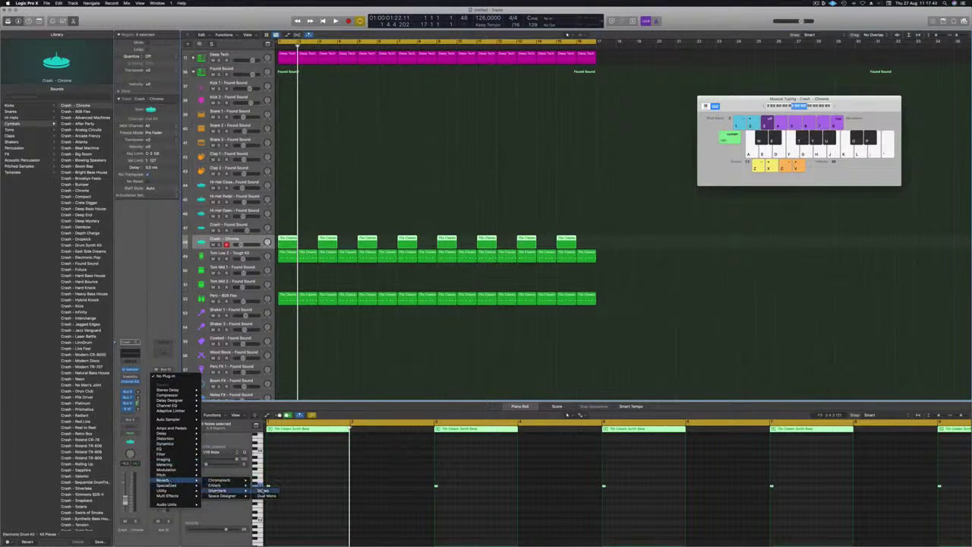
pyautogui.click(263, 491)
pyautogui.press('space')
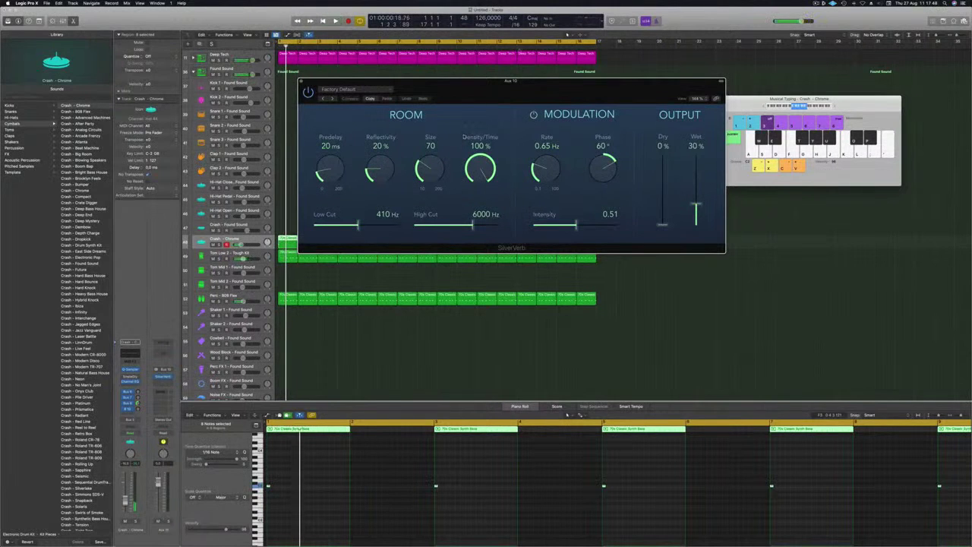
# Step: Load the "grandiose" preset in the SilverVerb on Aux 10 and play back the crash
pyautogui.click(361, 91)
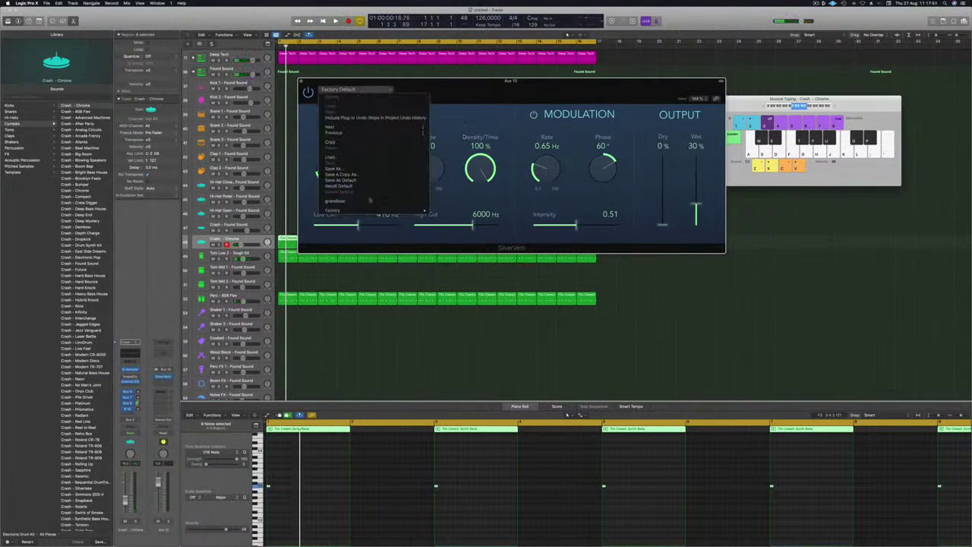
pyautogui.click(338, 200)
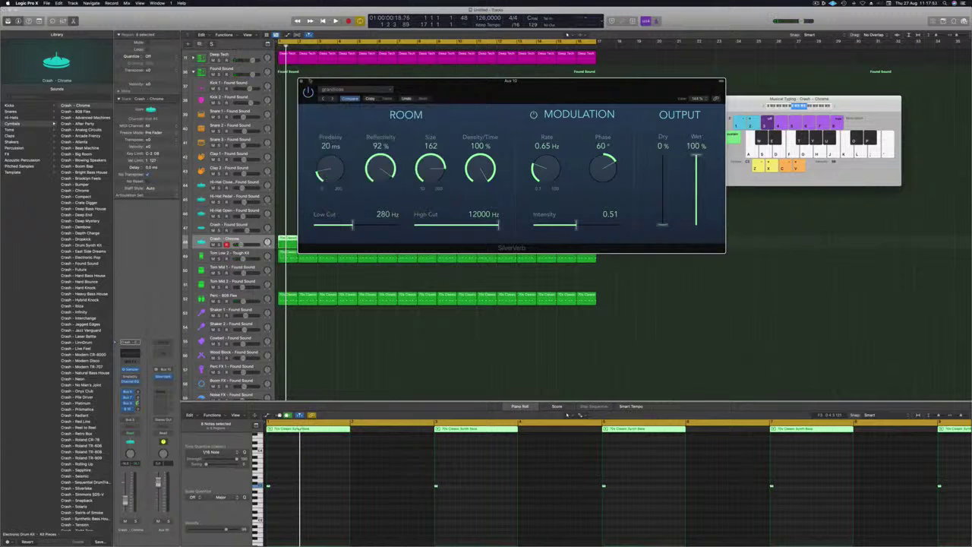
pyautogui.click(301, 81)
pyautogui.press('space')
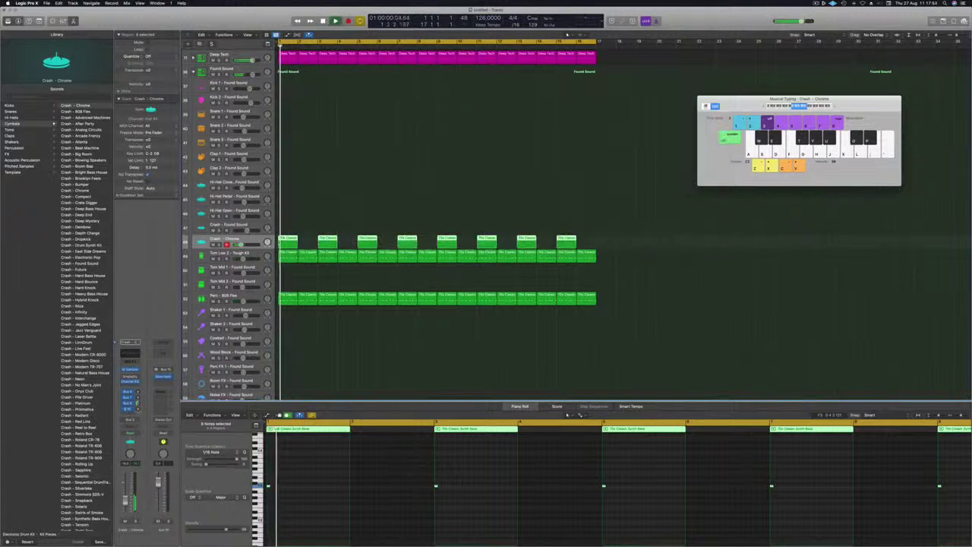
pyautogui.press('space')
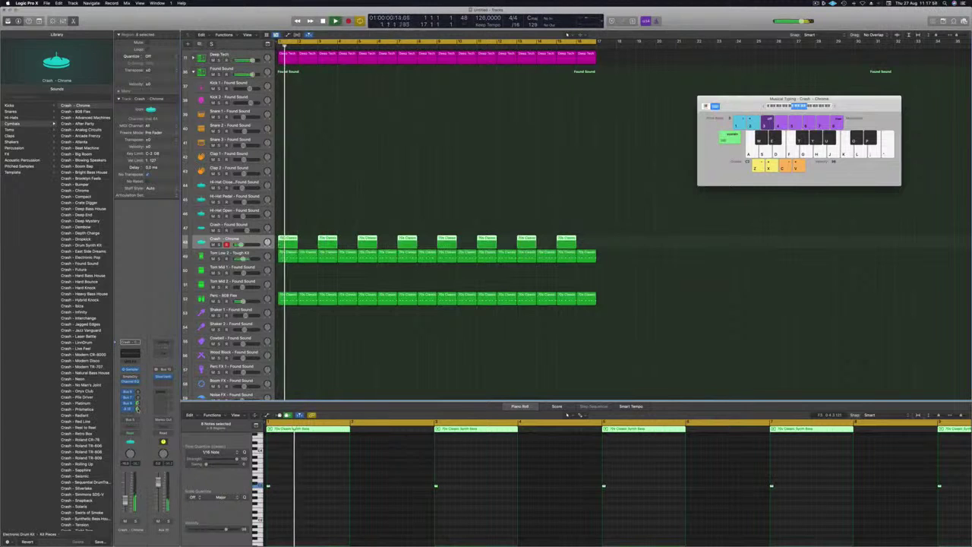
# Step: Add a Channel EQ to Aux 10 with a low cut at 276 Hz and a 36 dB/Oct slope
pyautogui.click(163, 354)
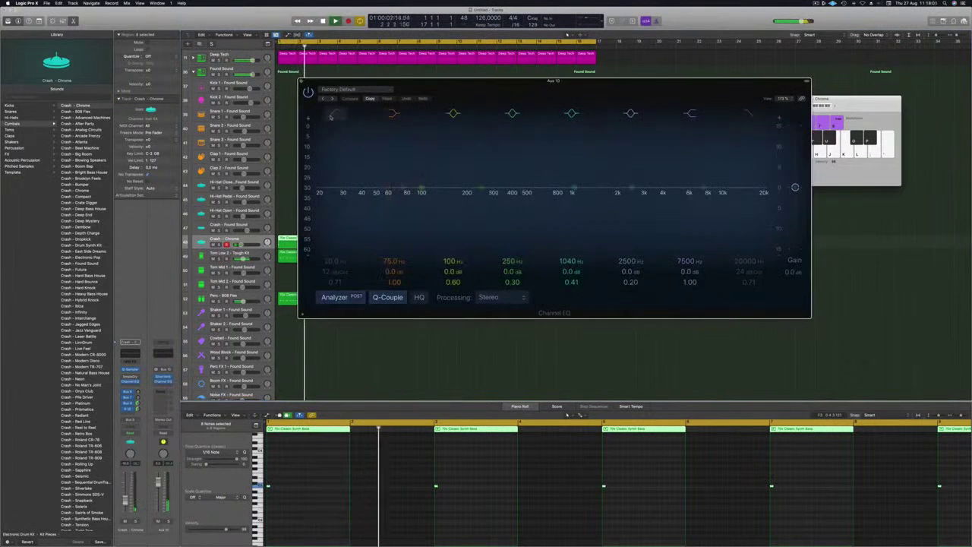
pyautogui.click(335, 113)
pyautogui.moveTo(331, 191); pyautogui.dragTo(366, 194)
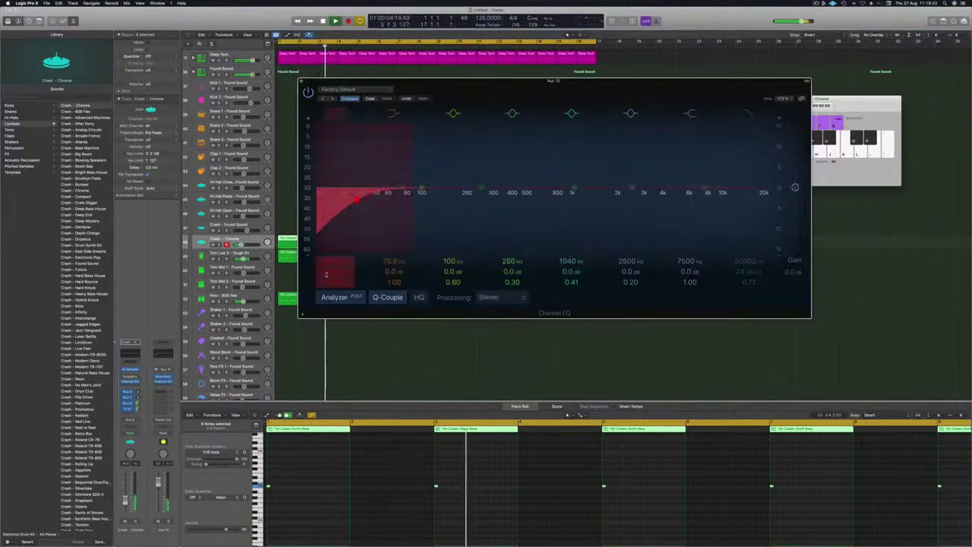
pyautogui.moveTo(359, 199); pyautogui.dragTo(493, 200)
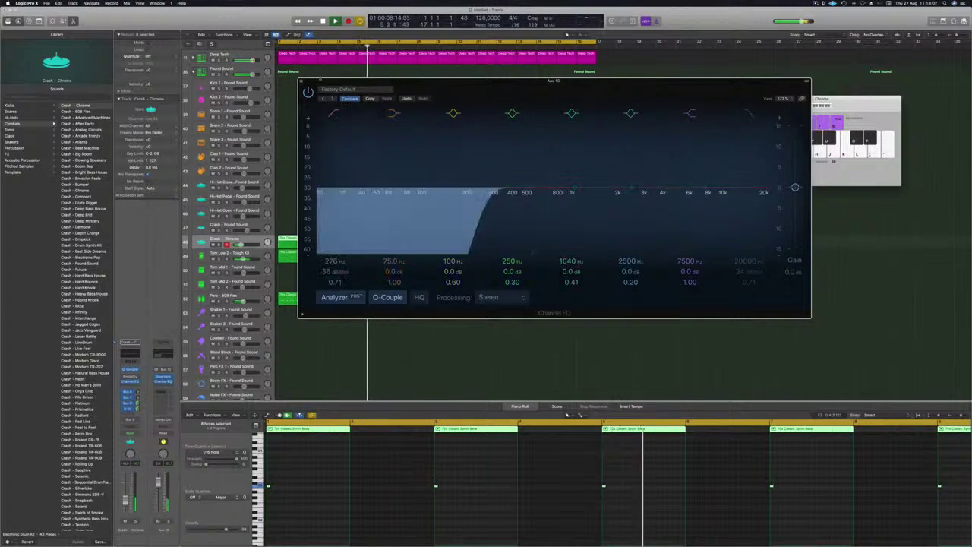
pyautogui.click(301, 82)
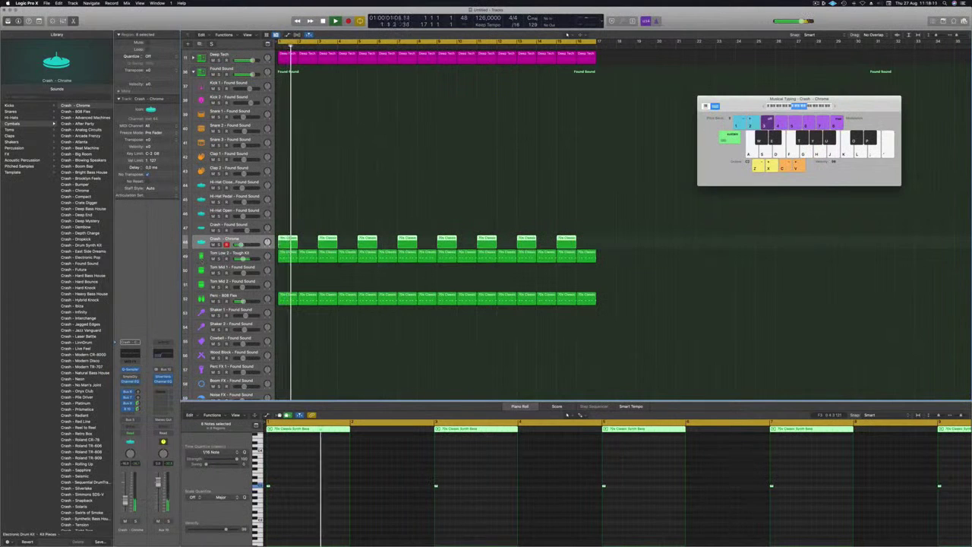
# Step: Insert a Compressor on Aux 10 and side-chain it to Kick 1 - Deep Tech (Inst 9)
pyautogui.click(162, 387)
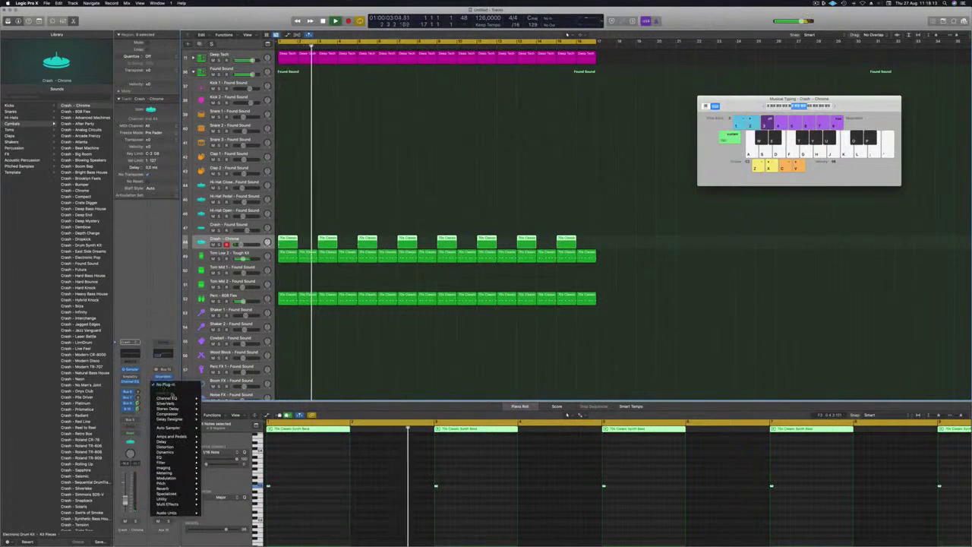
pyautogui.click(215, 415)
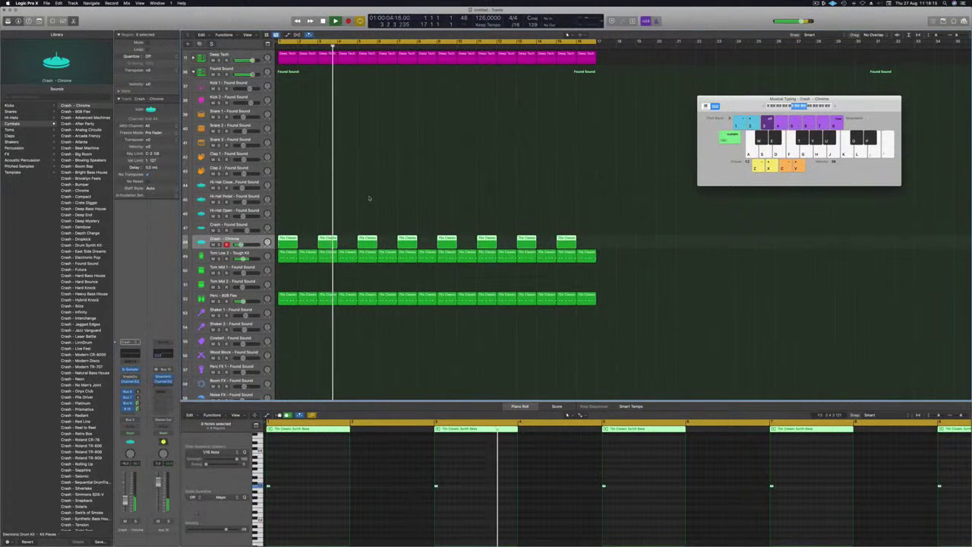
pyautogui.moveTo(485, 93); pyautogui.dragTo(458, 102)
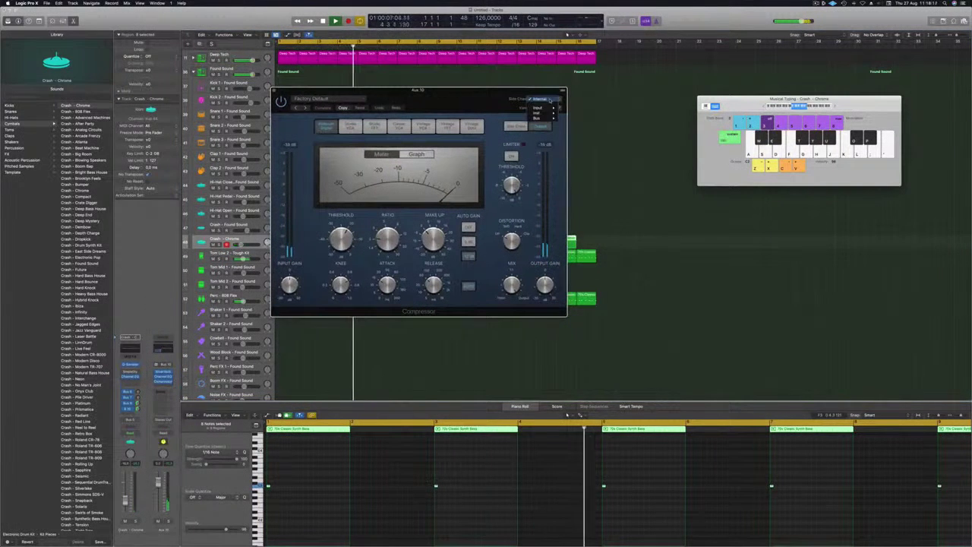
pyautogui.moveTo(545, 117)
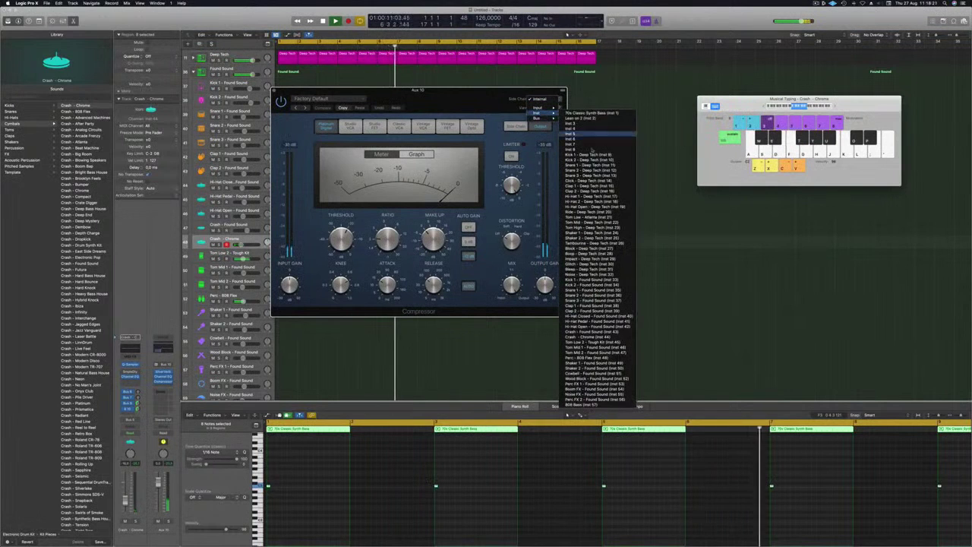
pyautogui.click(590, 155)
pyautogui.moveTo(447, 103); pyautogui.dragTo(540, 102)
pyautogui.press('space')
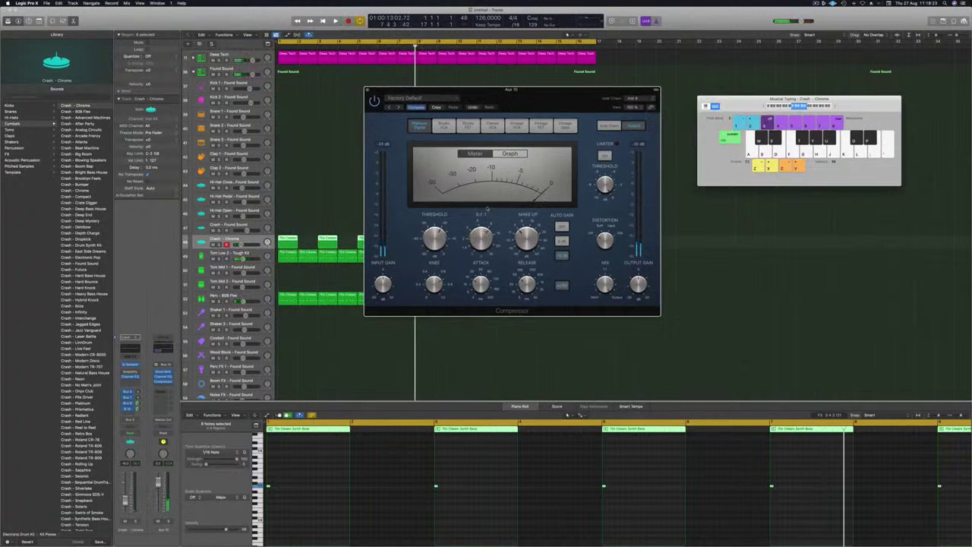
pyautogui.press('space')
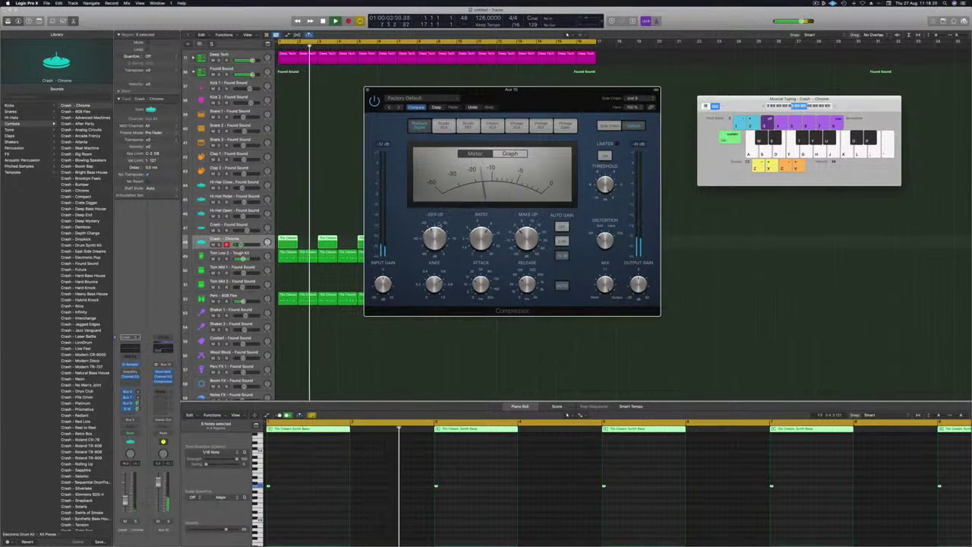
pyautogui.moveTo(376, 89); pyautogui.dragTo(391, 88)
pyautogui.click(382, 89)
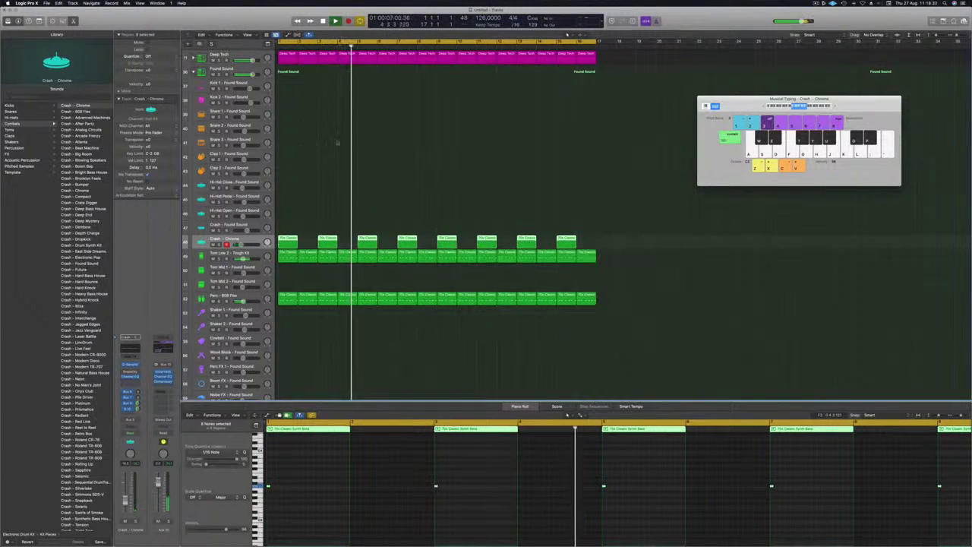
# Step: Delete the Crash - Chrome regions at bars 1, 5, 9 and 13 and play the arrangement from the start
pyautogui.press('space')
pyautogui.click(354, 236)
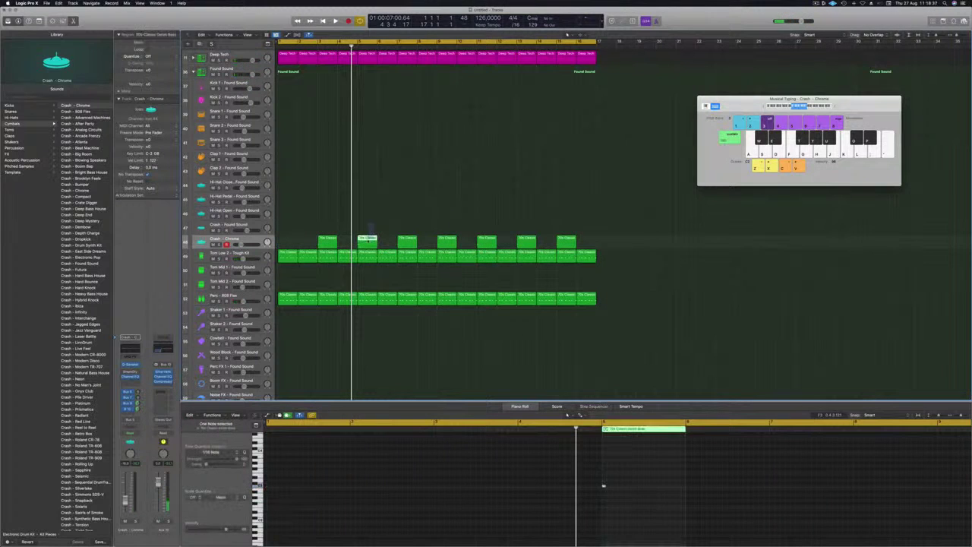
pyautogui.press('Delete')
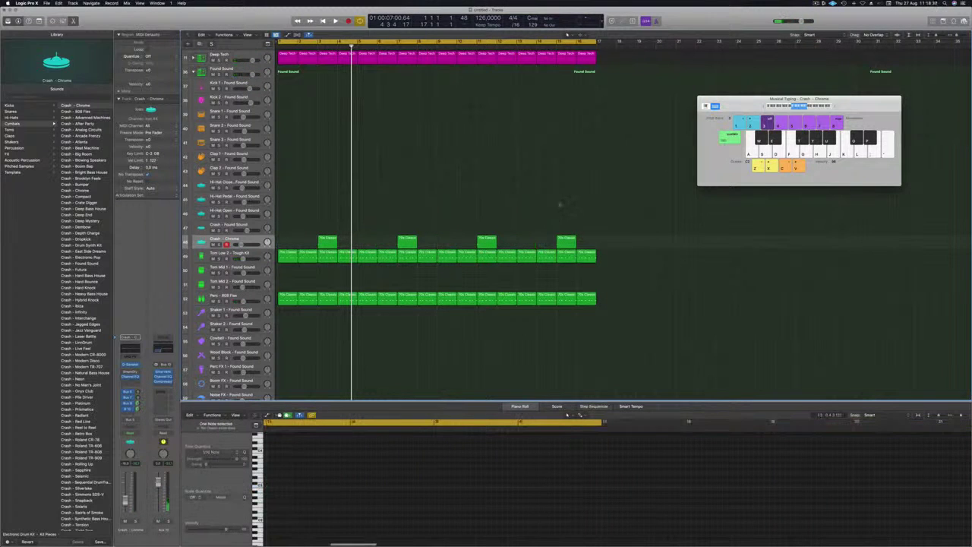
pyautogui.press('Return')
pyautogui.press('space')
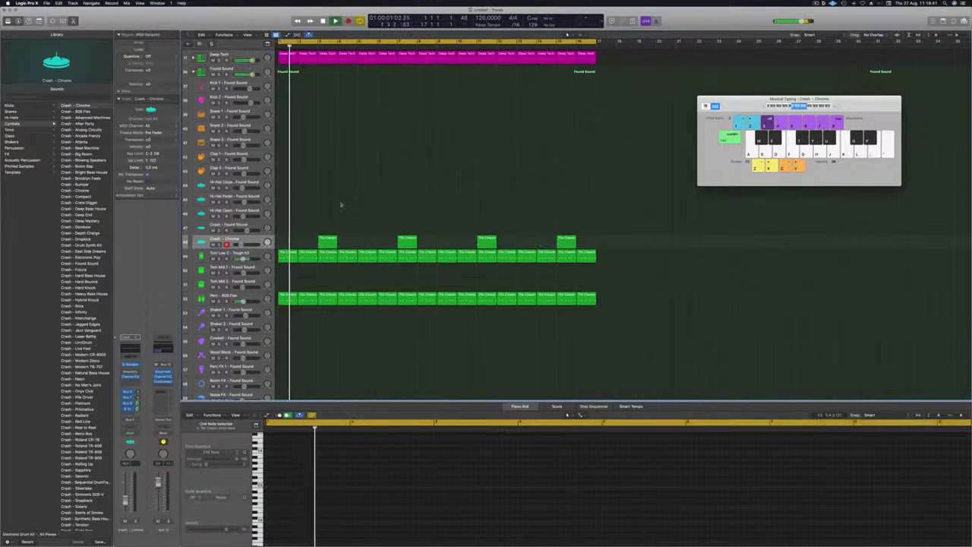
# Step: Save the project as a package under an episode-numbered name and replay the crash track's regions from the start
pyautogui.press('super+s')
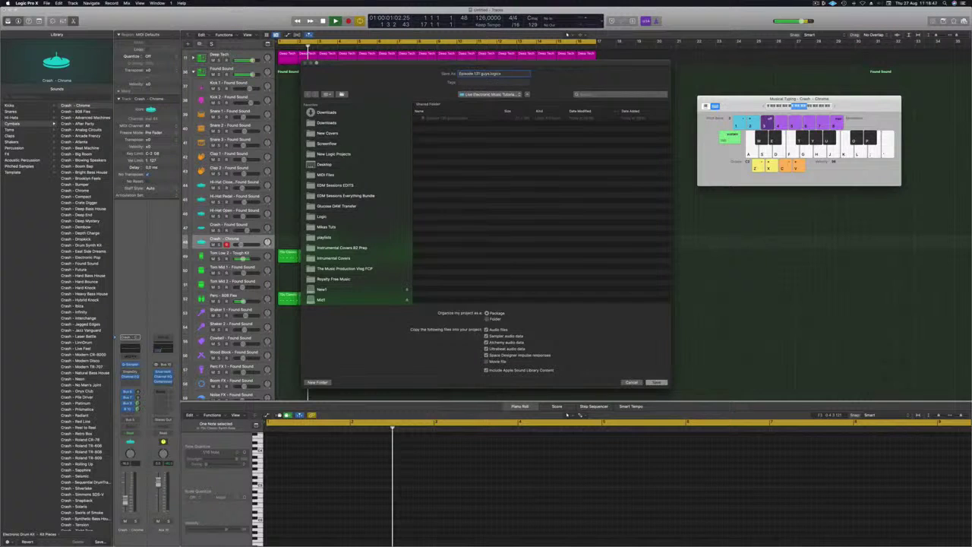
pyautogui.press('Return')
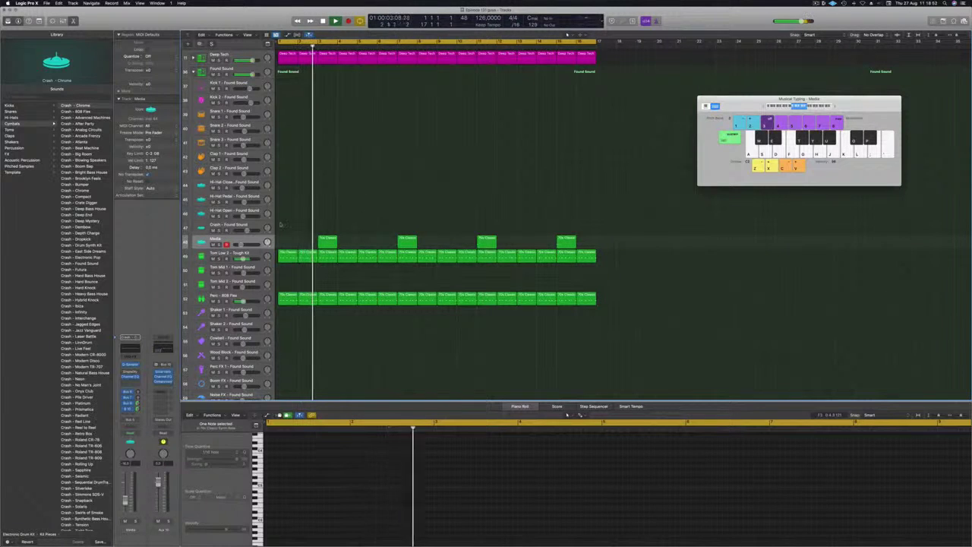
pyautogui.click(204, 241)
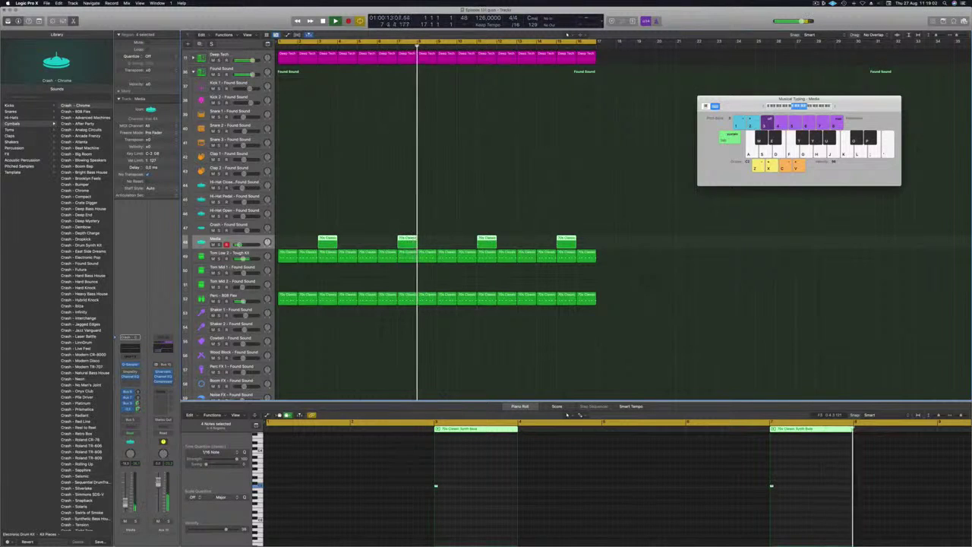
pyautogui.press('Return')
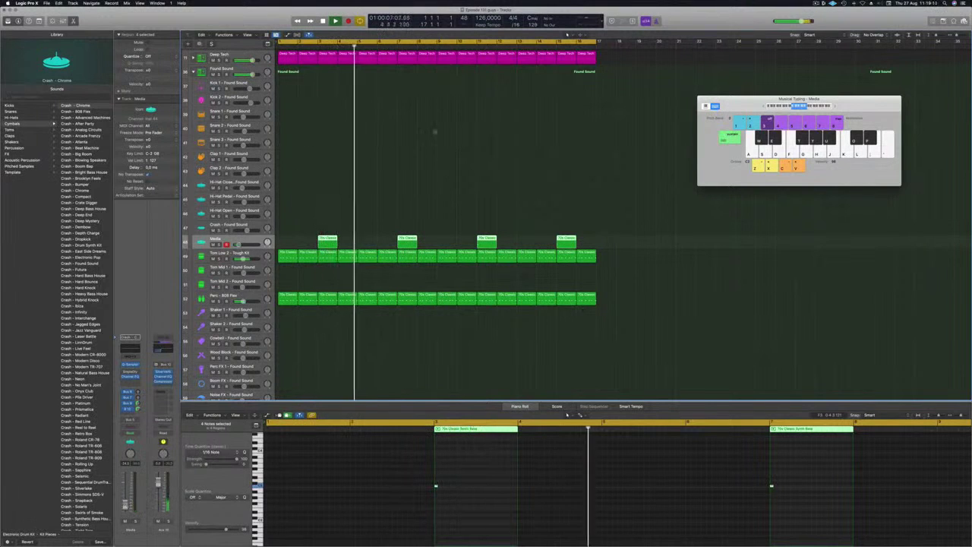
# Step: Copy the crash region at bar 3 to bar 1 of the Noise FX - Found Sound track and play it from the start
pyautogui.press('super+Left')
pyautogui.press('super+Up')
pyautogui.press('super+Up')
pyautogui.press('super+Up')
pyautogui.press('super+Up')
pyautogui.press('super+Up')
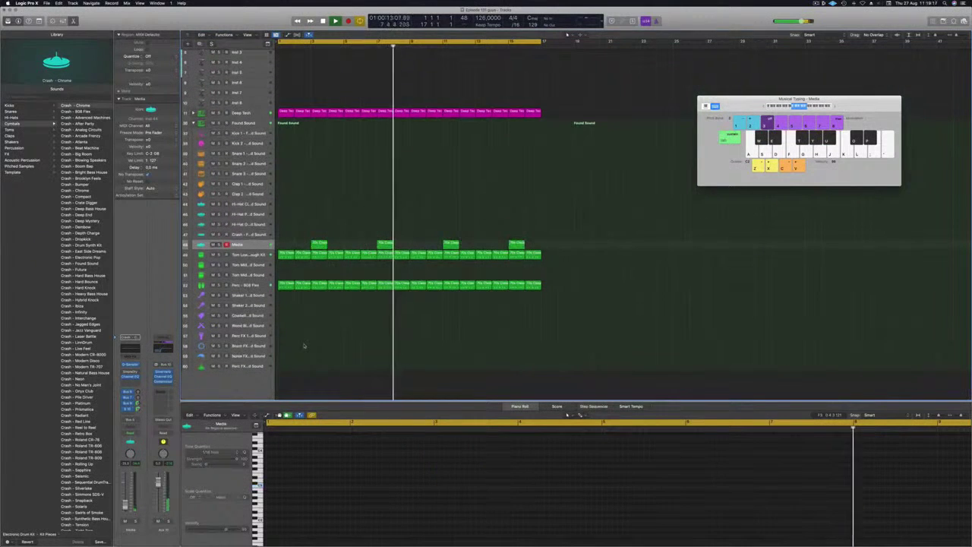
pyautogui.moveTo(319, 244); pyautogui.dragTo(282, 362)
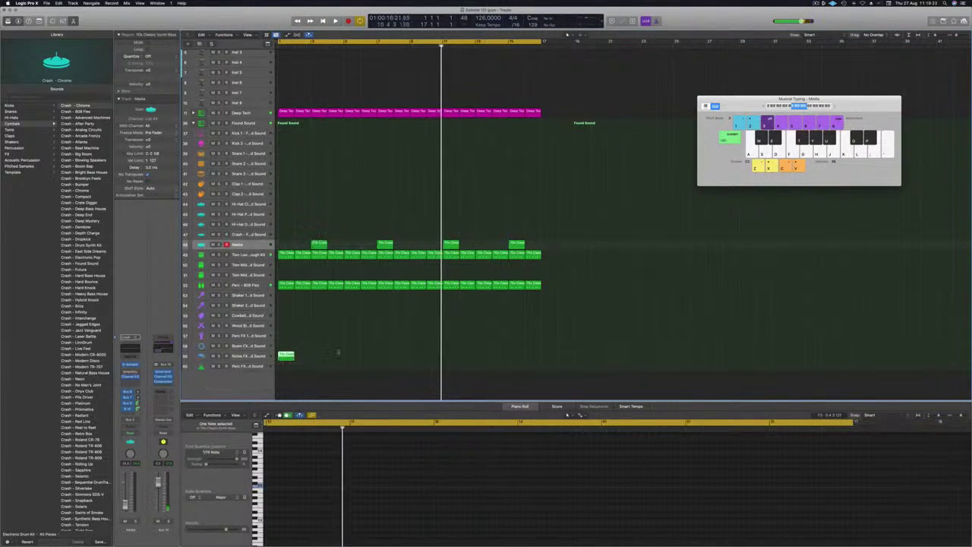
pyautogui.press('Return')
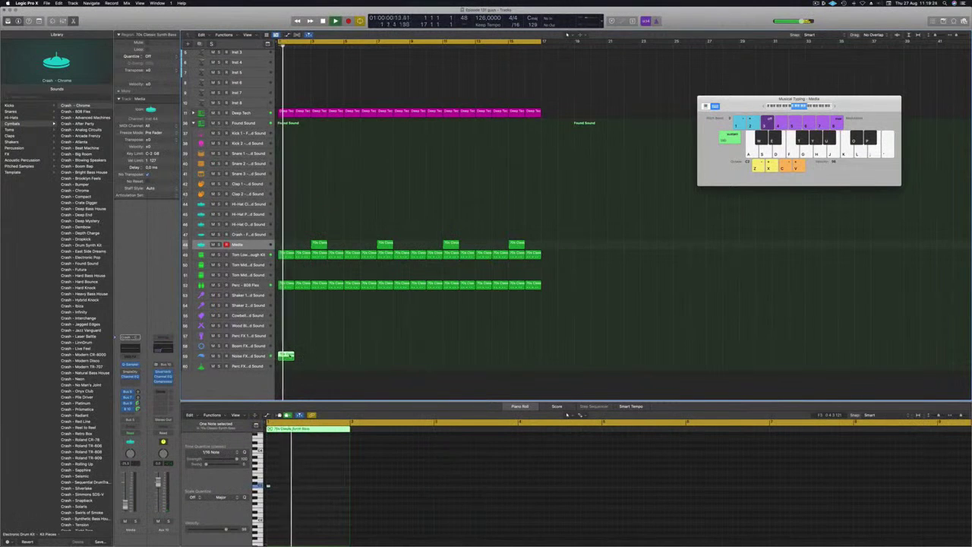
pyautogui.press('super+Right')
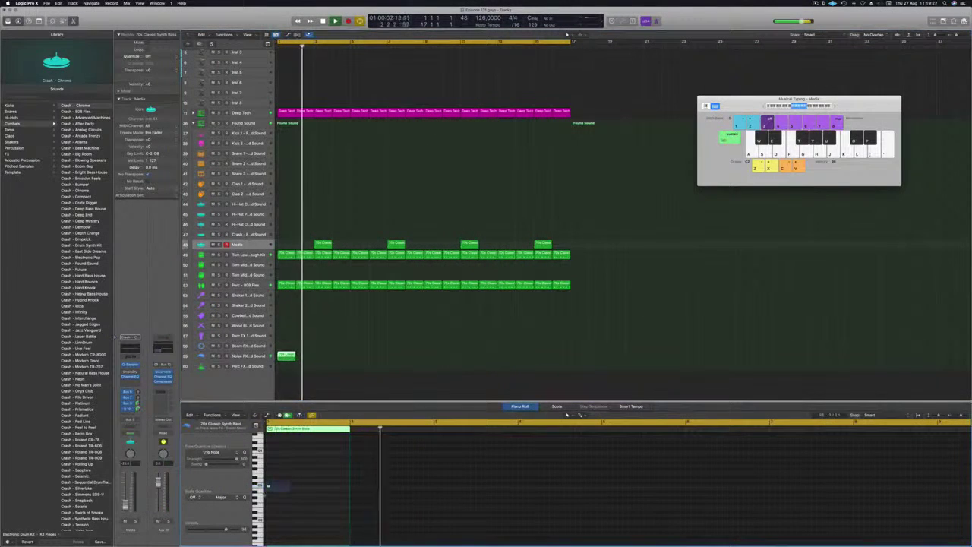
# Step: Copy the noise note further along within the Noise FX - Found Sound region and replay it from the start
pyautogui.moveTo(268, 487); pyautogui.dragTo(300, 489)
pyautogui.press('Return')
pyautogui.scroll(5, 305, 503)
pyautogui.press('Return')
# Step: Repeat the Noise FX - Found Sound region in every bar through bar 16 and play the arrangement from the start
pyautogui.moveTo(288, 357); pyautogui.dragTo(363, 362)
pyautogui.moveTo(284, 358); pyautogui.dragTo(434, 360)
pyautogui.press('super+Left')
pyautogui.press('super+Left')
pyautogui.press('Return')
pyautogui.click(291, 346)
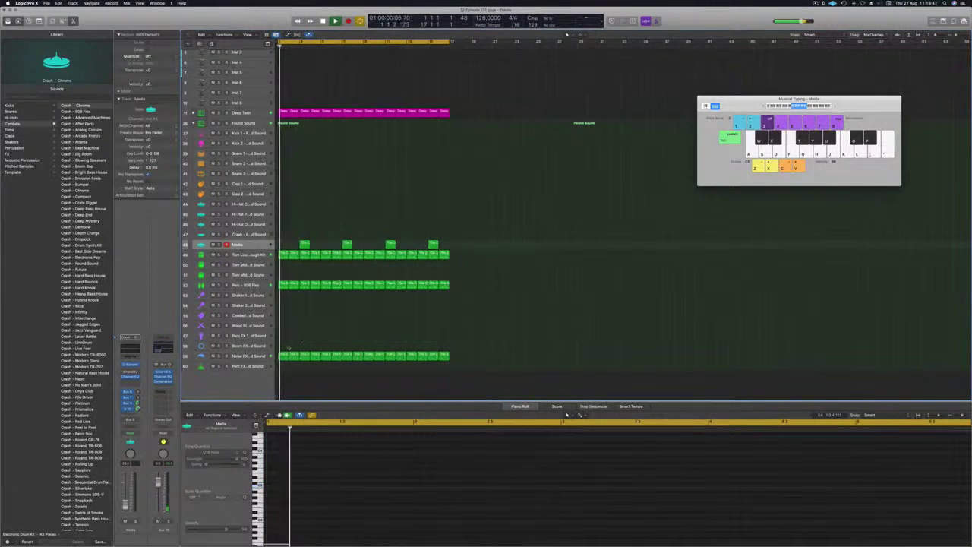
# Step: Add a Bus 9 send to Aux 9 on the Noise FX - Found Sound channel
pyautogui.click(282, 353)
pyautogui.press('super+Right')
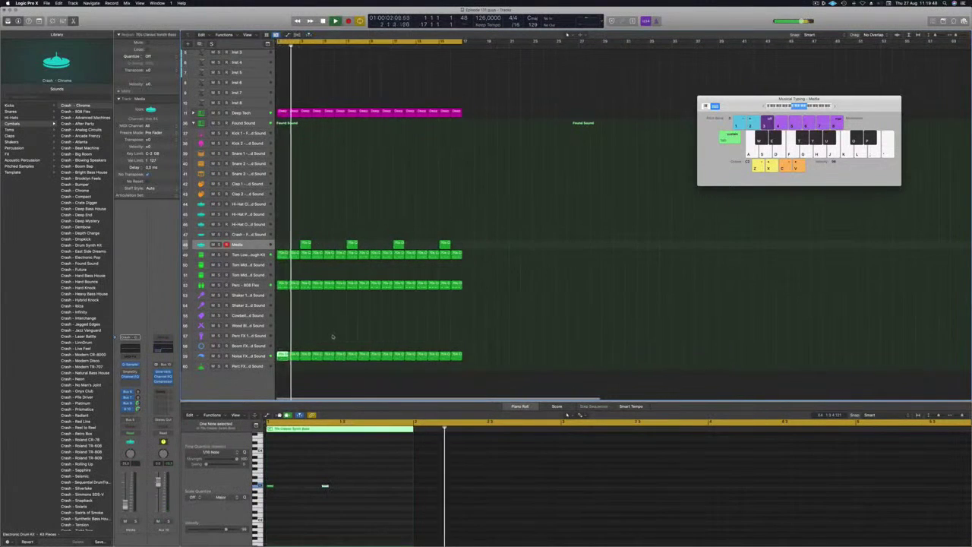
pyautogui.press('super+Right')
pyautogui.click(255, 355)
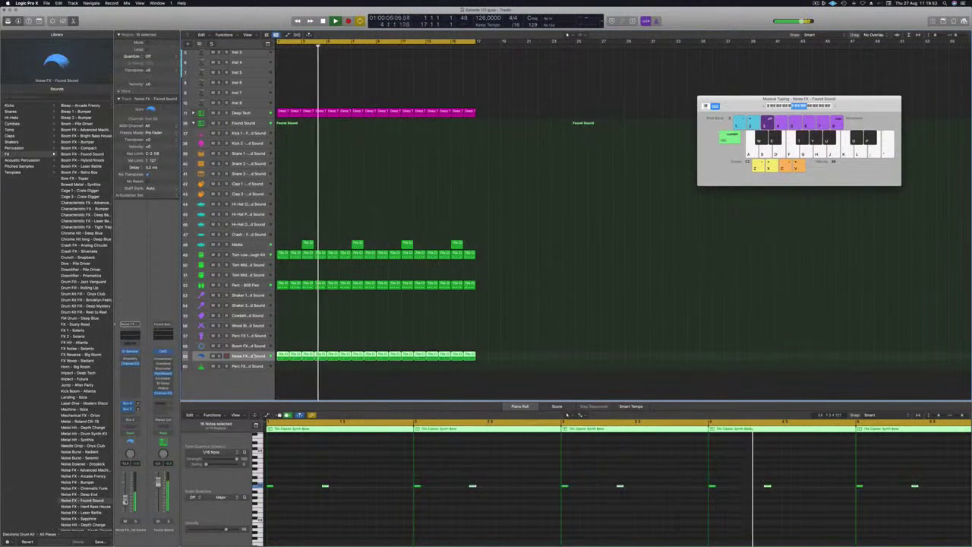
pyautogui.click(129, 411)
pyautogui.moveTo(144, 421)
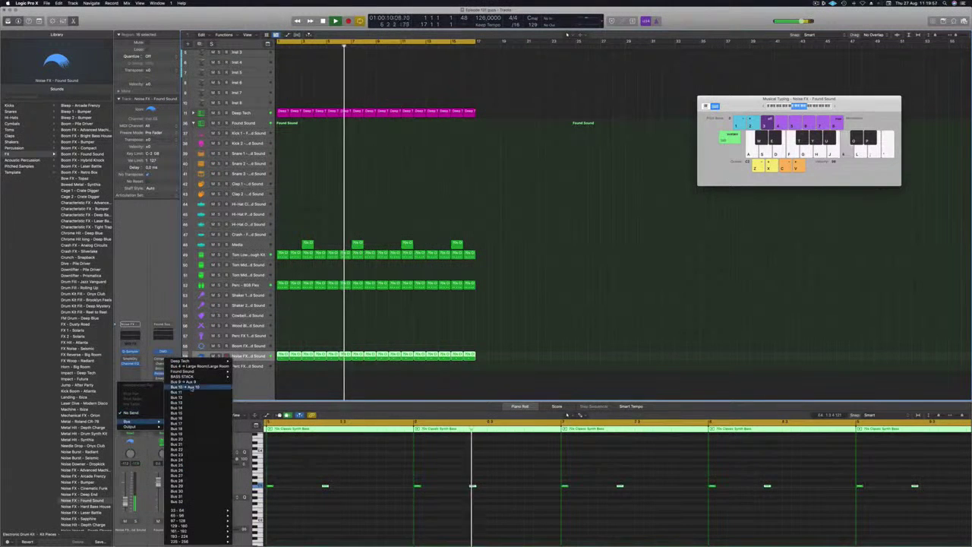
pyautogui.click(186, 381)
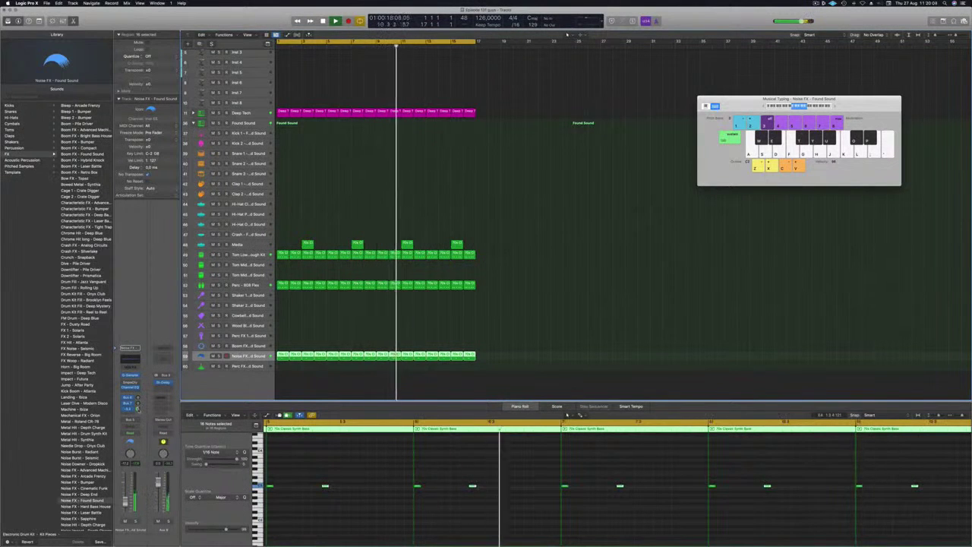
pyautogui.click(393, 321)
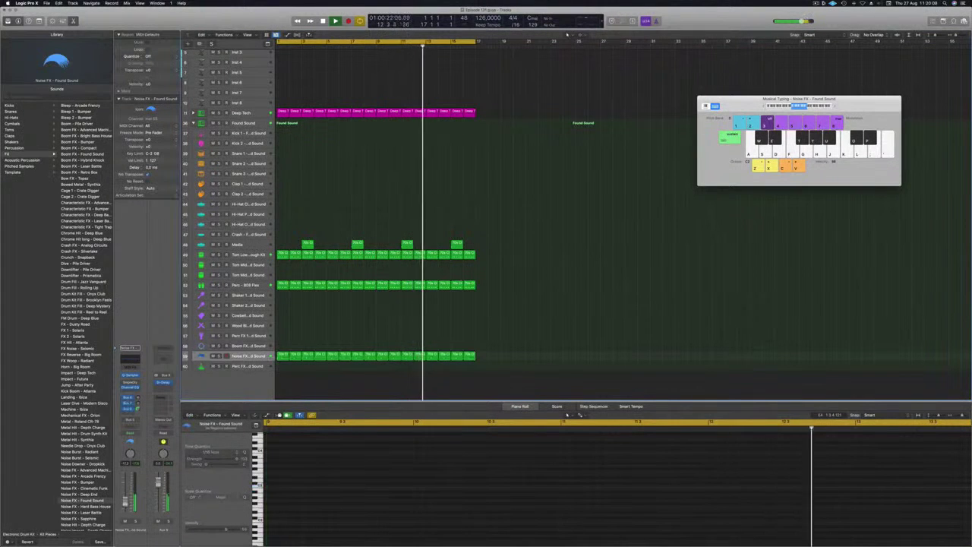
# Step: Select the empty Inst 3 track, increase its track height and restart playback from the beginning
pyautogui.scroll(4, 354, 115)
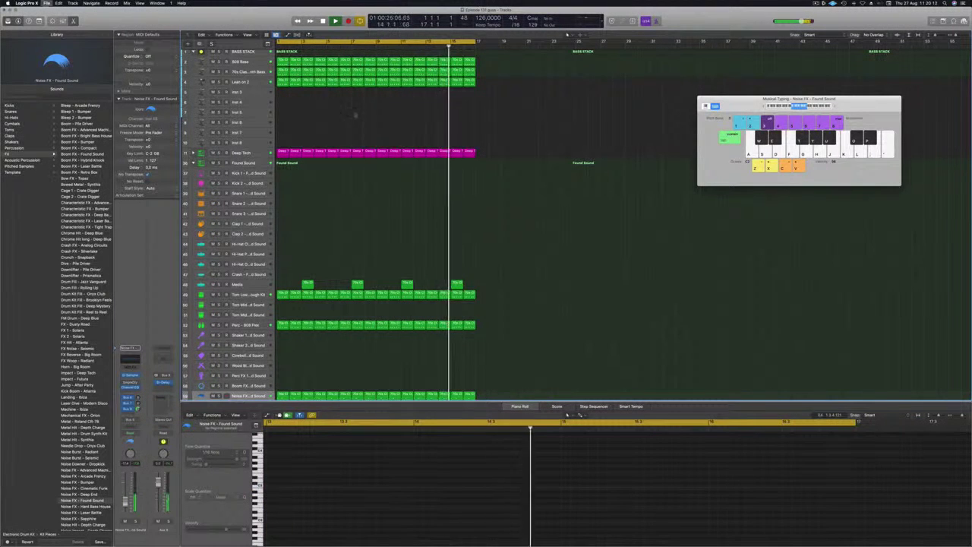
pyautogui.scroll(1, 321, 114)
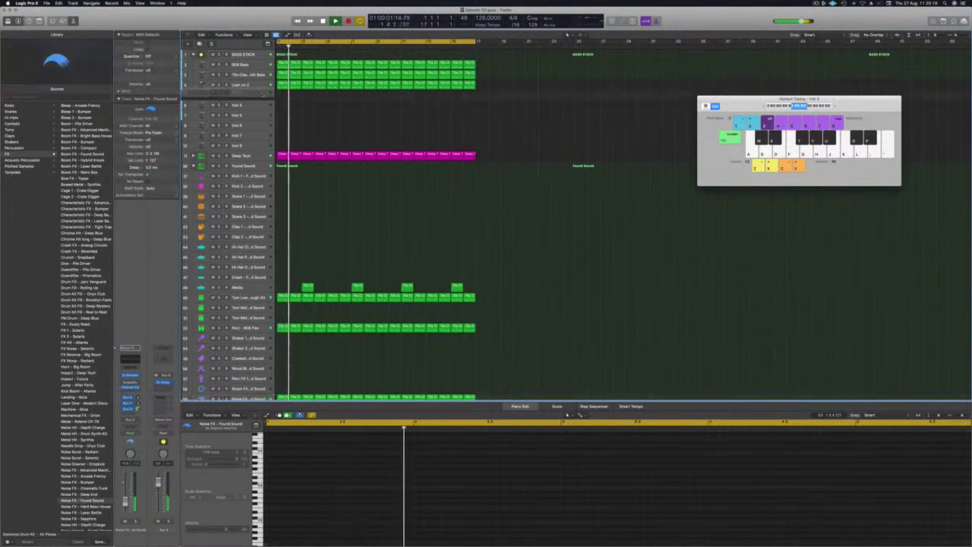
pyautogui.click(258, 96)
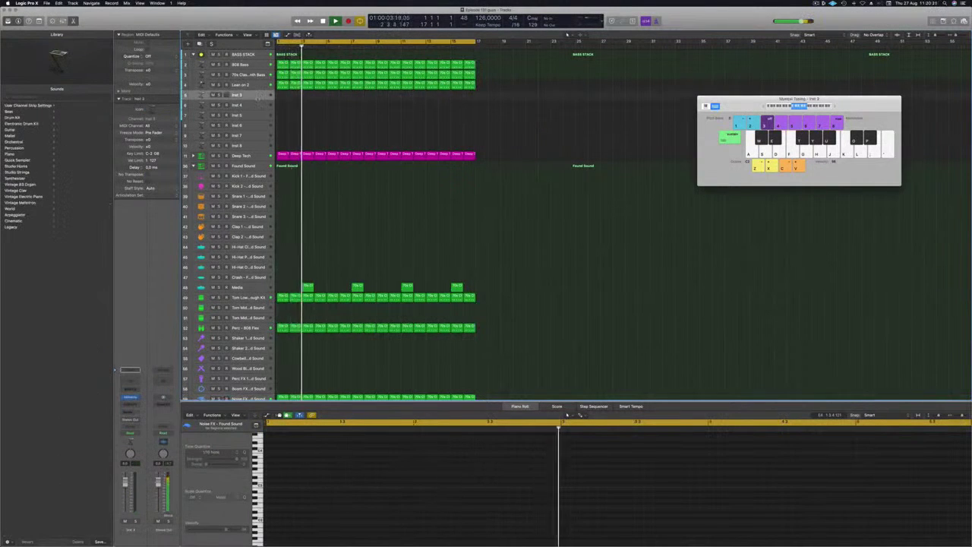
pyautogui.moveTo(205, 99); pyautogui.dragTo(205, 131)
pyautogui.press('Return')
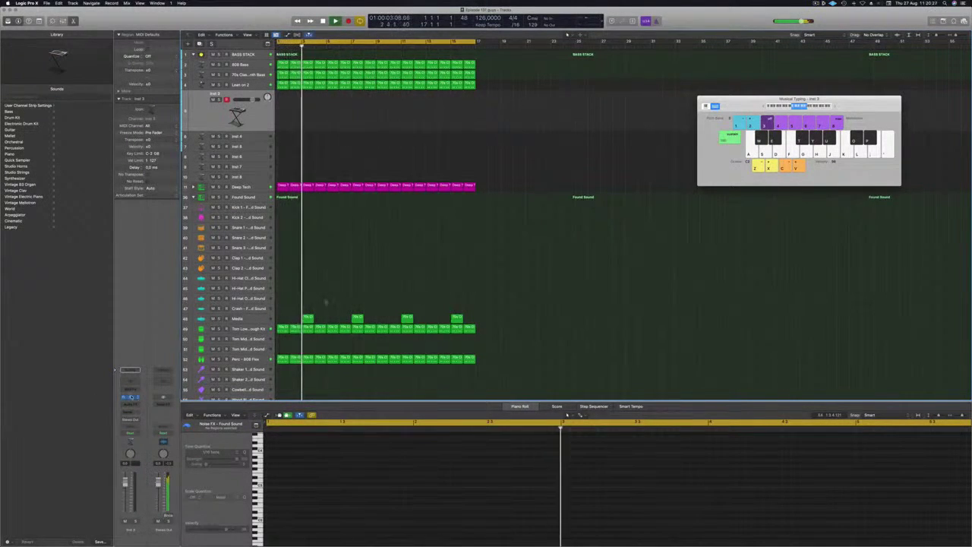
# Step: Open Alchemy on the Inst 3 track and load the Perfect Pad 01 preset from the Pads category
pyautogui.click(131, 396)
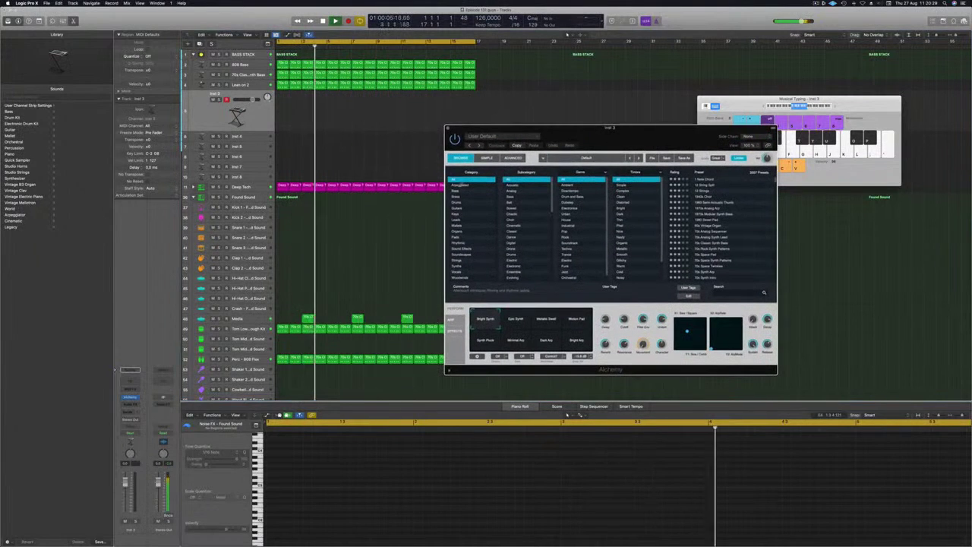
pyautogui.click(455, 237)
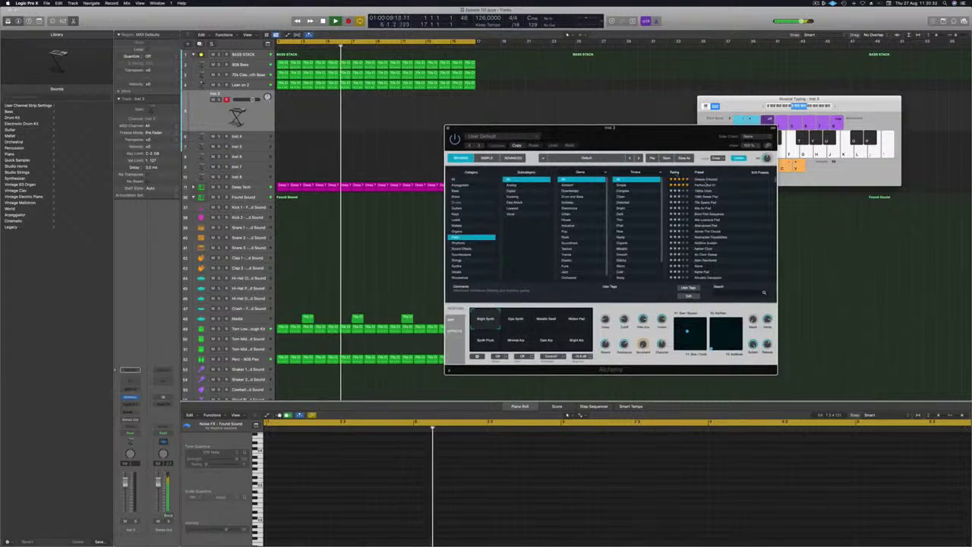
pyautogui.click(705, 185)
pyautogui.moveTo(679, 133); pyautogui.dragTo(634, 147)
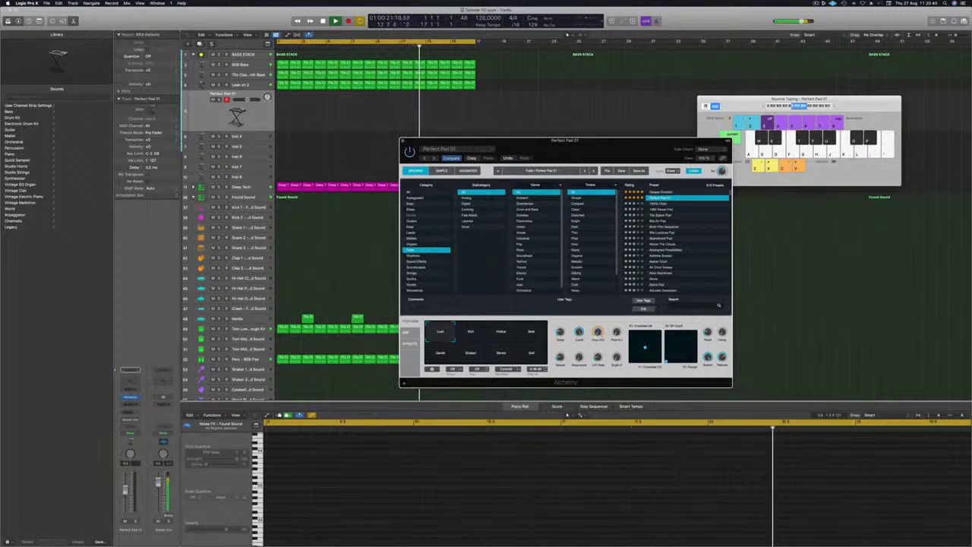
# Step: Add sends to Bus 10 and Bus 9 on the Perfect Pad 01 channel
pyautogui.click(127, 411)
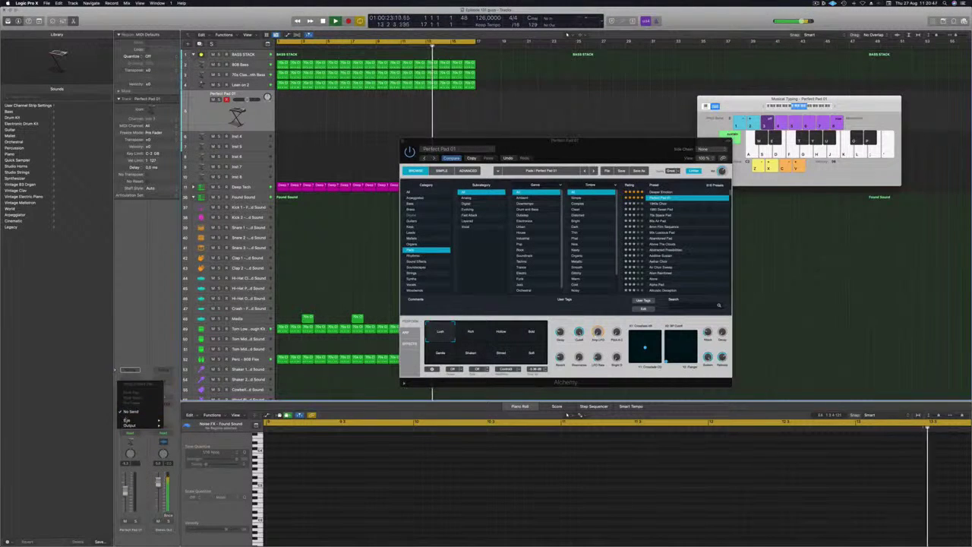
pyautogui.moveTo(127, 420)
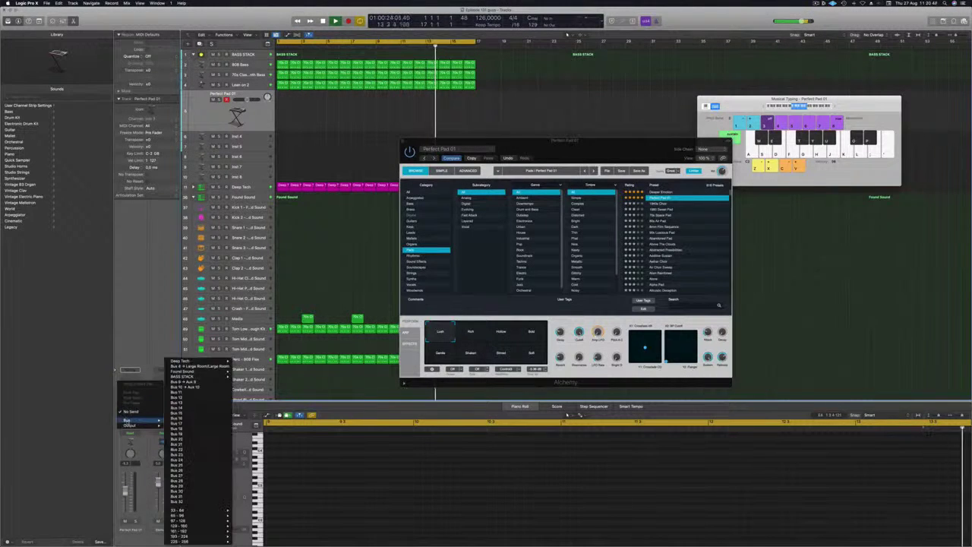
pyautogui.click(199, 388)
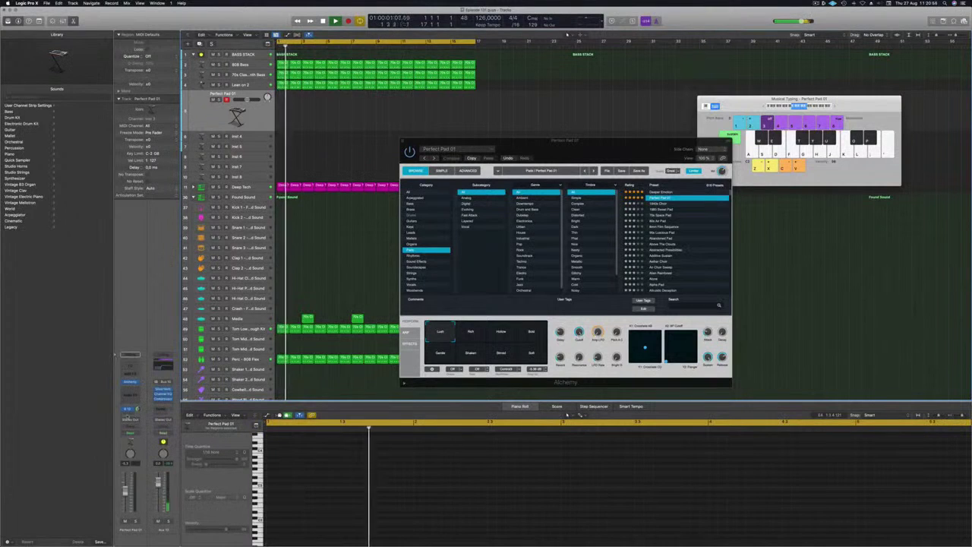
pyautogui.click(129, 417)
pyautogui.moveTo(129, 421)
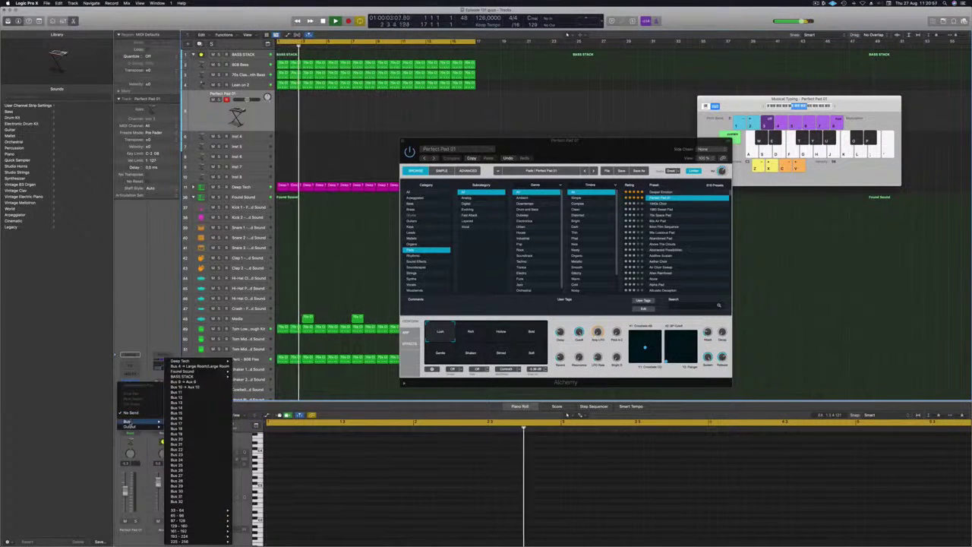
pyautogui.click(190, 382)
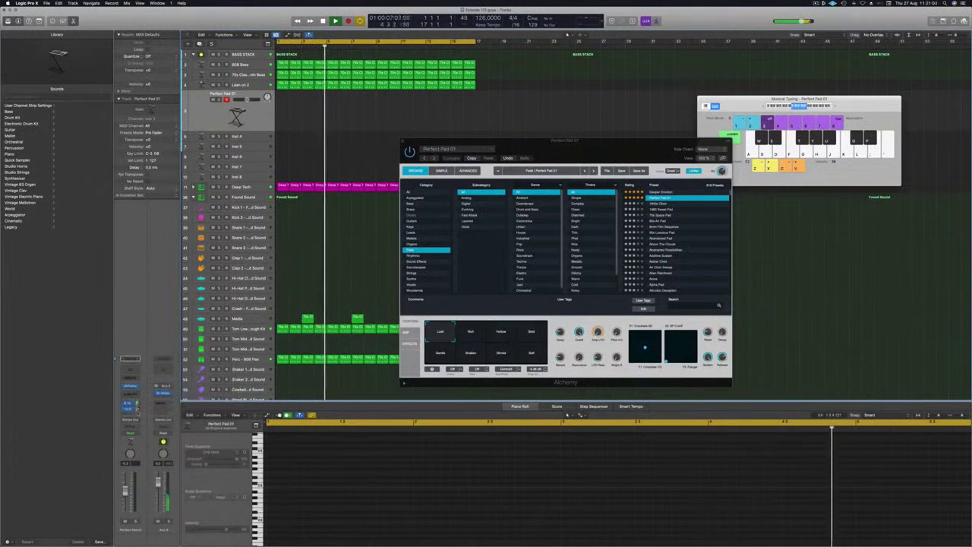
# Step: Rearrange the Alchemy and Musical Typing windows and adjust the Bus 9 send level on the Perfect Pad 01 channel
pyautogui.moveTo(661, 144); pyautogui.dragTo(607, 147)
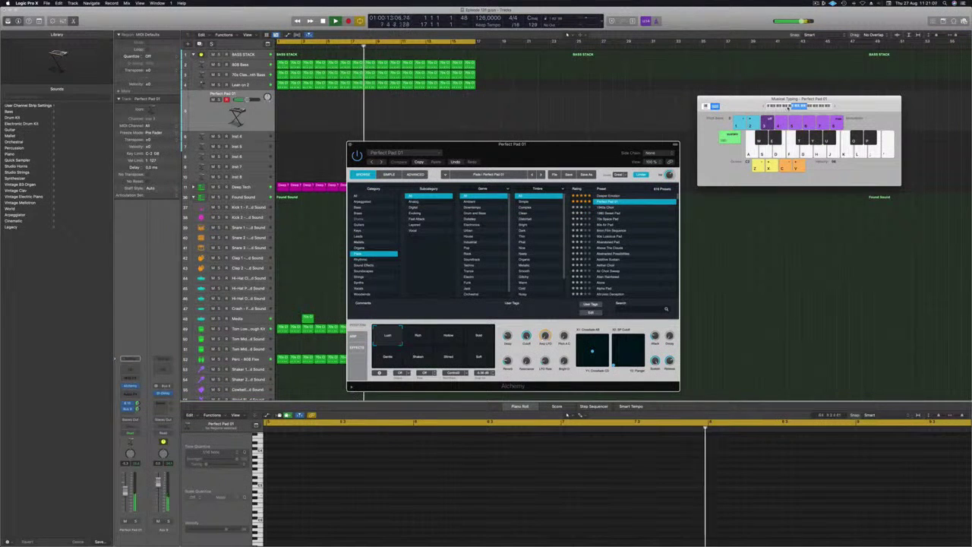
pyautogui.moveTo(855, 103); pyautogui.dragTo(806, 80)
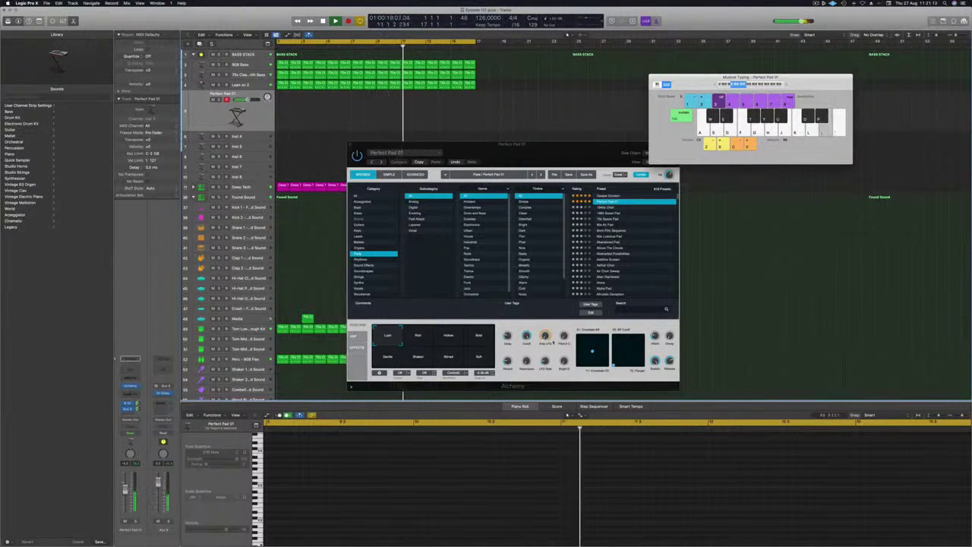
pyautogui.moveTo(598, 158); pyautogui.dragTo(772, 134)
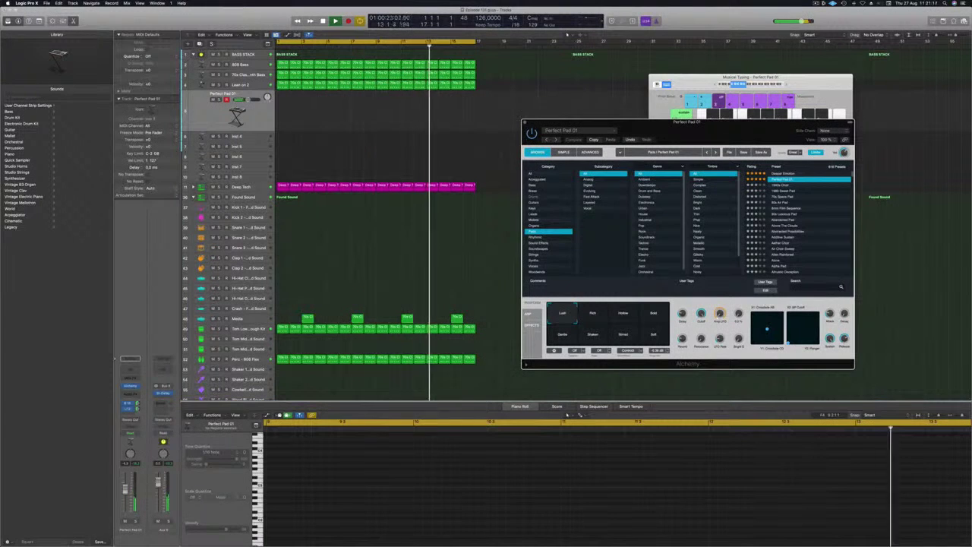
pyautogui.moveTo(137, 409)
pyautogui.mouseDown()
pyautogui.moveTo(139, 419)
pyautogui.moveTo(138, 410)
pyautogui.mouseUp()
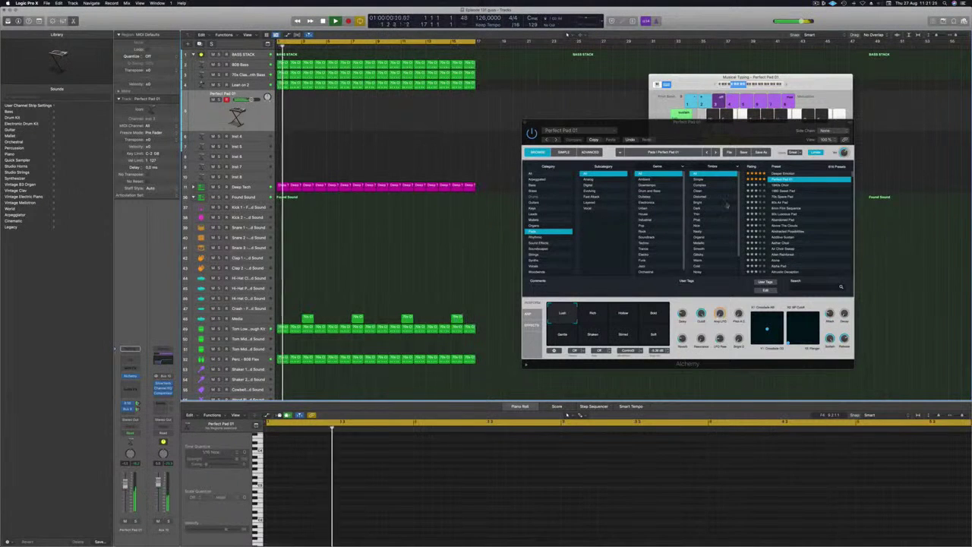
# Step: Audition the other three upper-row performance snapshots of the Perfect Pad 01 preset in Alchemy
pyautogui.click(598, 319)
pyautogui.click(622, 313)
pyautogui.click(652, 313)
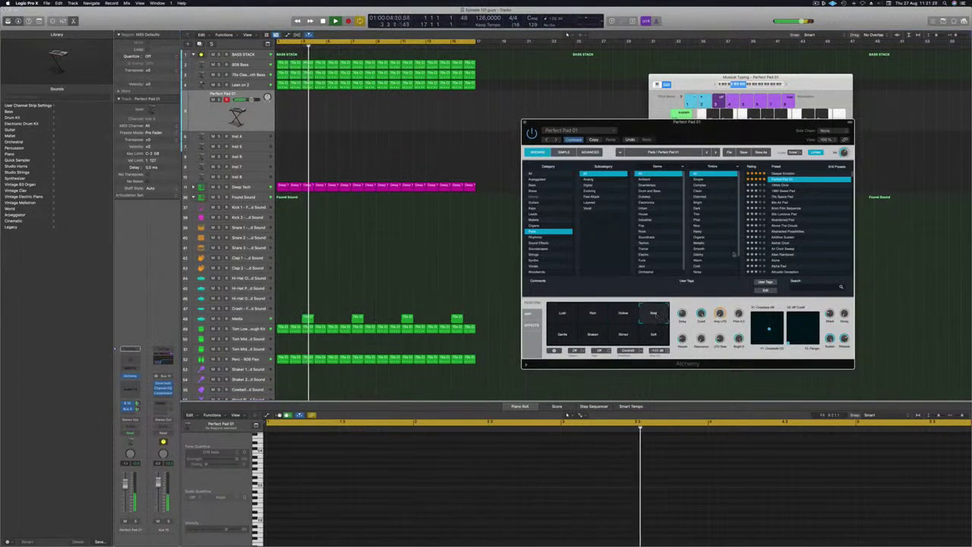
# Step: Lower the Perfect Pad 01 channel volume slightly and shift the Musical Typing keyboard to a lower octave
pyautogui.click(785, 85)
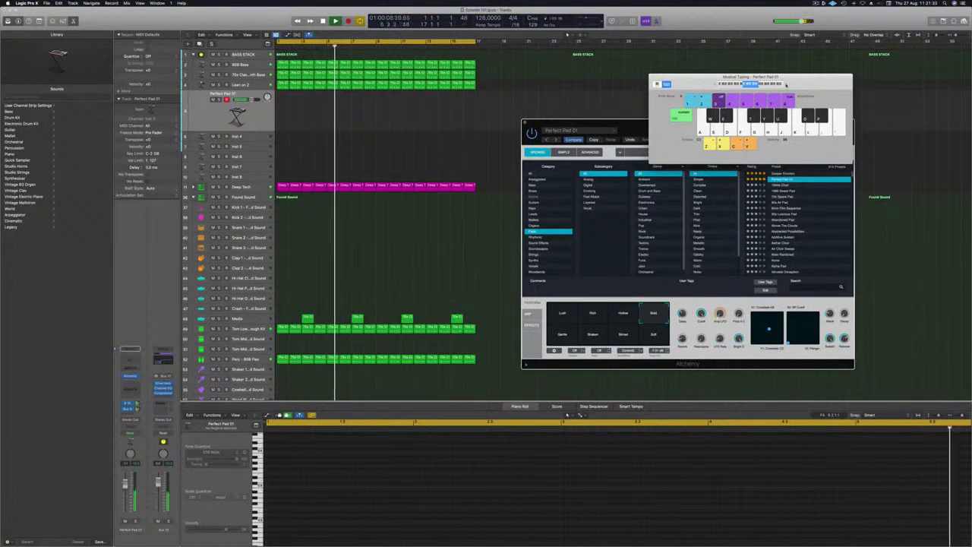
pyautogui.moveTo(785, 84)
pyautogui.mouseDown()
pyautogui.moveTo(729, 53)
pyautogui.moveTo(781, 72)
pyautogui.mouseUp()
pyautogui.moveTo(569, 122); pyautogui.dragTo(528, 111)
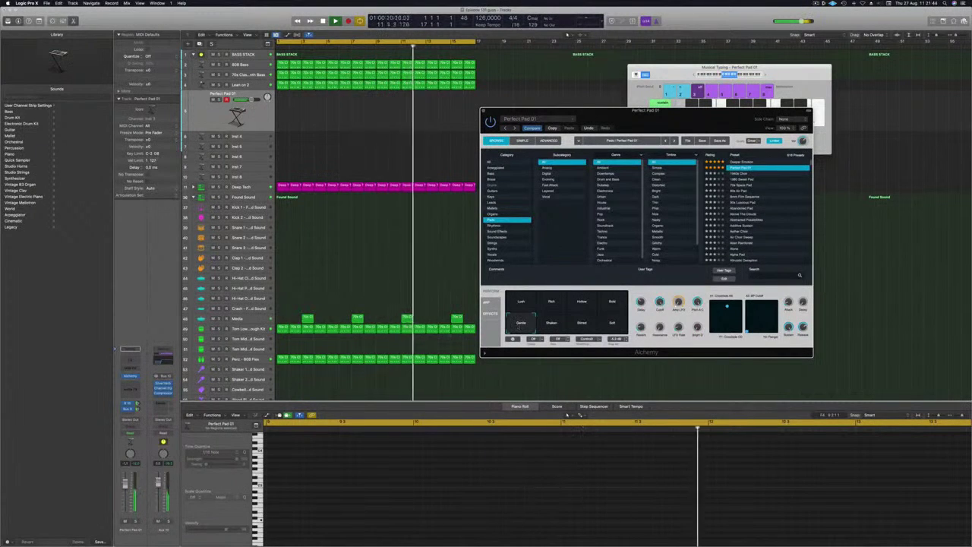
pyautogui.moveTo(125, 486); pyautogui.dragTo(125, 488)
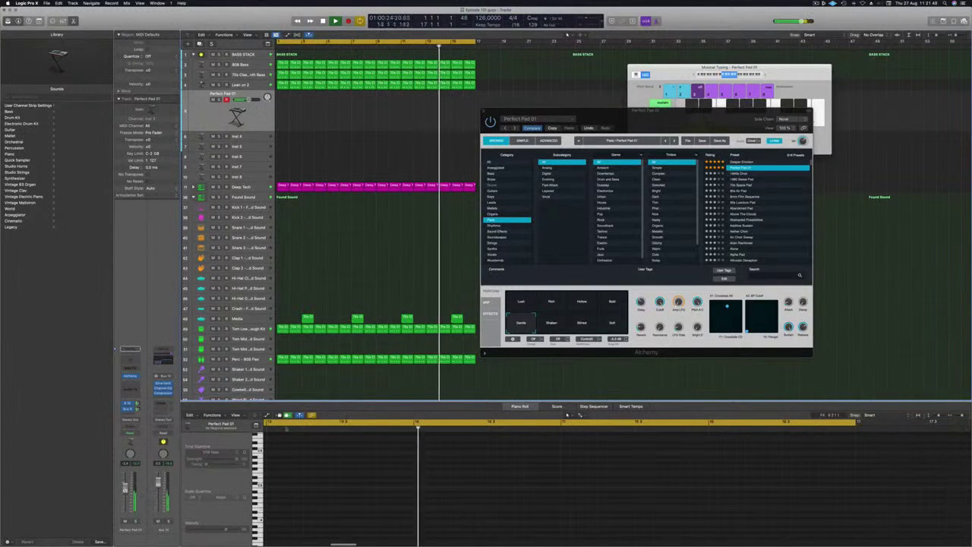
pyautogui.click(694, 74)
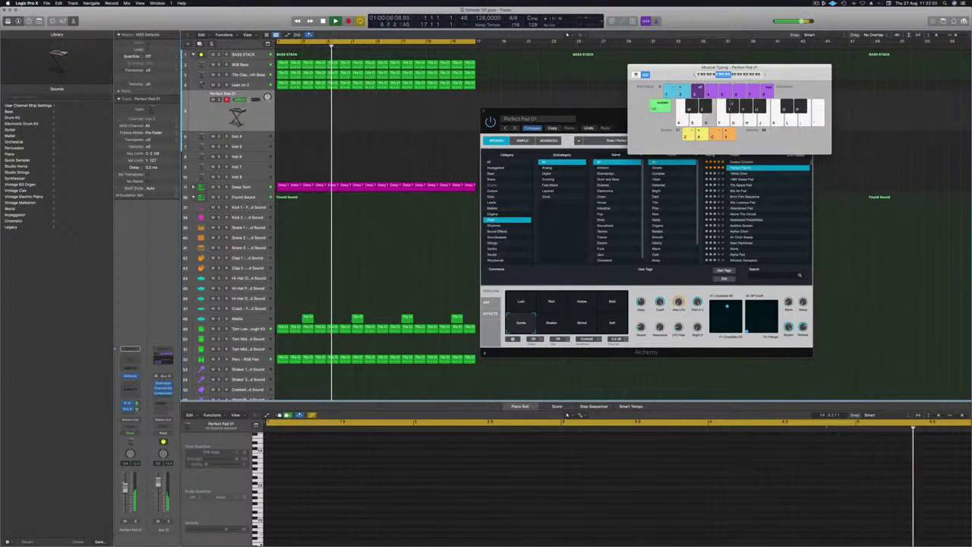
# Step: Replace the pad sound in Alchemy with the Deeper Emotion preset and move the floating windows apart
pyautogui.moveTo(786, 64); pyautogui.dragTo(873, 33)
pyautogui.click(749, 161)
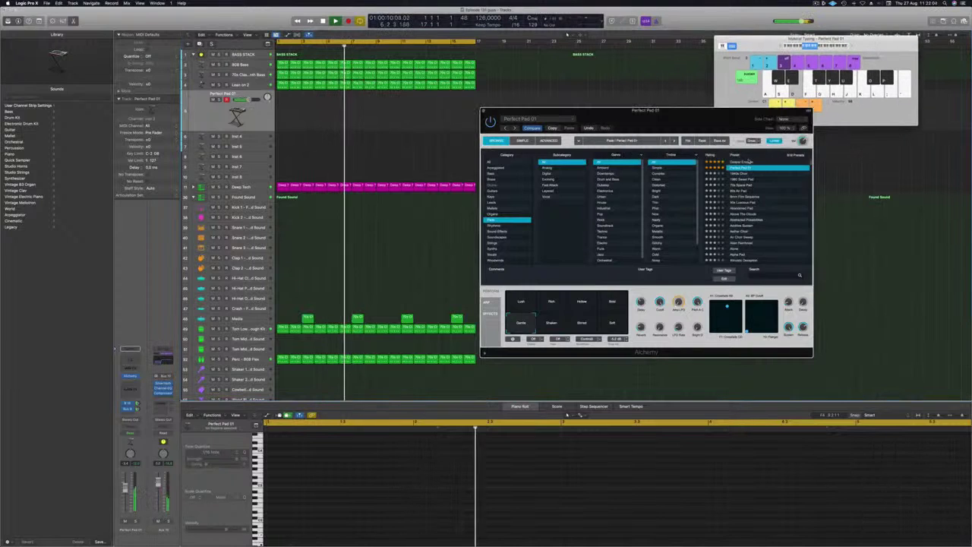
pyautogui.click(749, 162)
pyautogui.moveTo(704, 123); pyautogui.dragTo(657, 116)
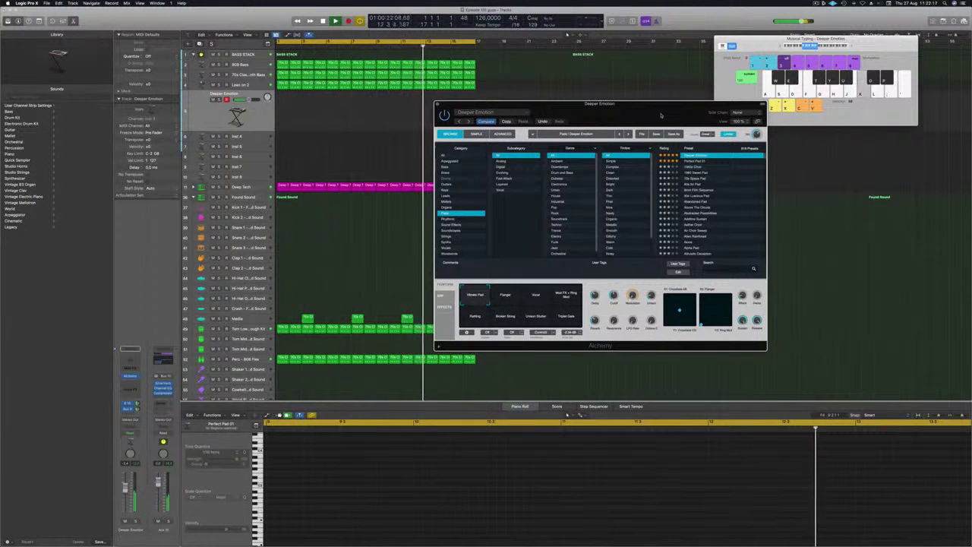
# Step: Record a pad part on the Deeper Emotion track and stop the recording
pyautogui.press('r')
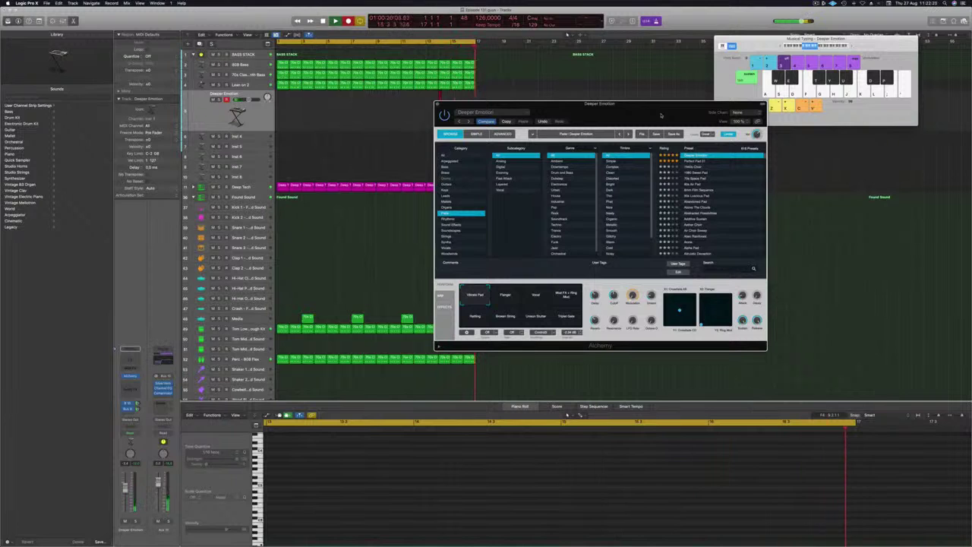
pyautogui.press('space')
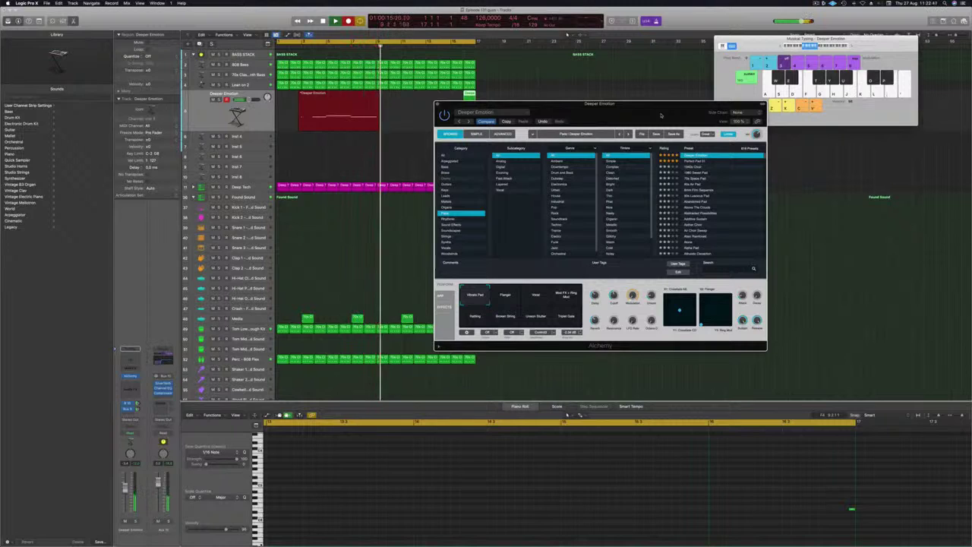
pyautogui.press('space')
# Step: Split the recorded Deeper Emotion region at bar 5, splitting overlapping notes, and delete the part before the cut
pyautogui.click(304, 139)
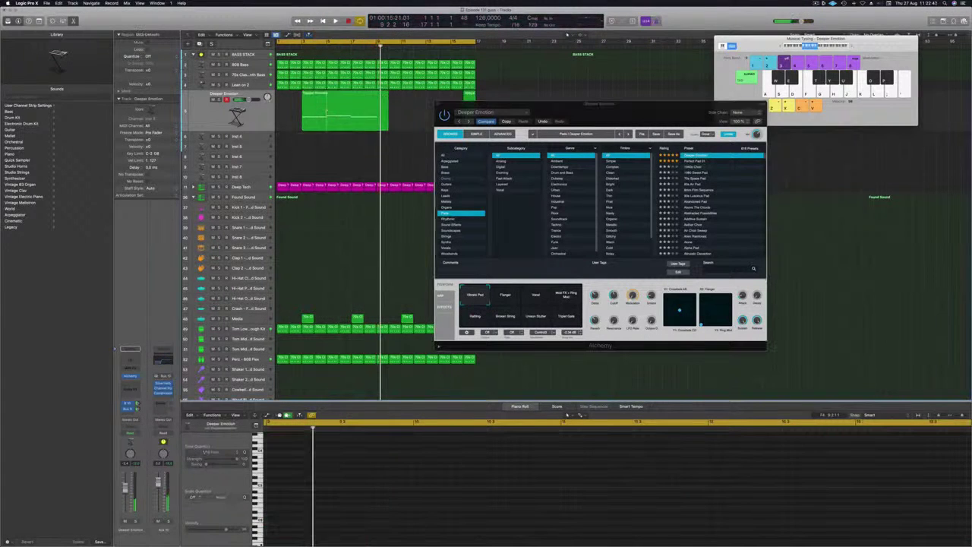
pyautogui.moveTo(326, 111); pyautogui.dragTo(316, 111)
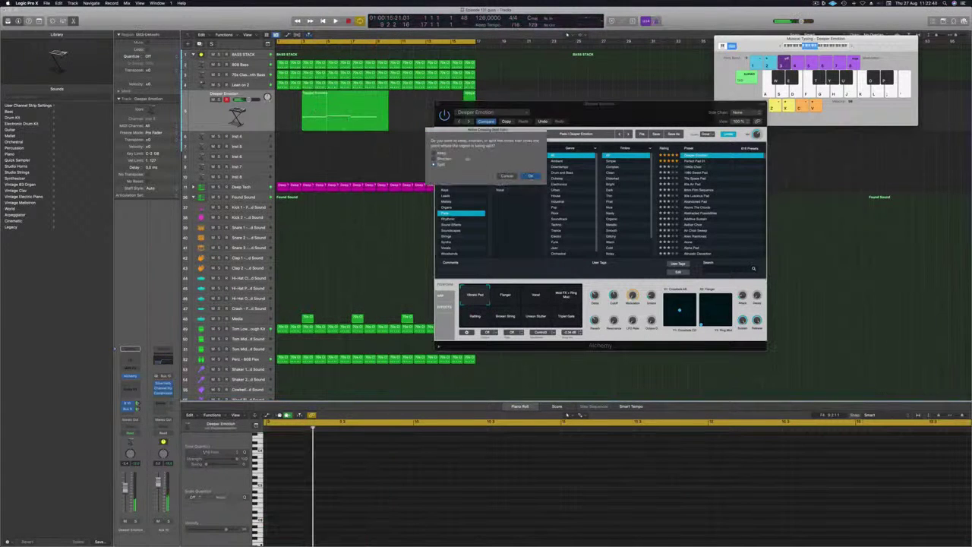
pyautogui.click(530, 176)
pyautogui.click(313, 110)
pyautogui.press('Delete')
# Step: Trim the Deeper Emotion part to bars 1 to 4 by splitting it at bar 5, and play it from the start
pyautogui.moveTo(328, 106)
pyautogui.mouseDown()
pyautogui.moveTo(278, 106)
pyautogui.moveTo(326, 108)
pyautogui.mouseUp()
pyautogui.click(530, 176)
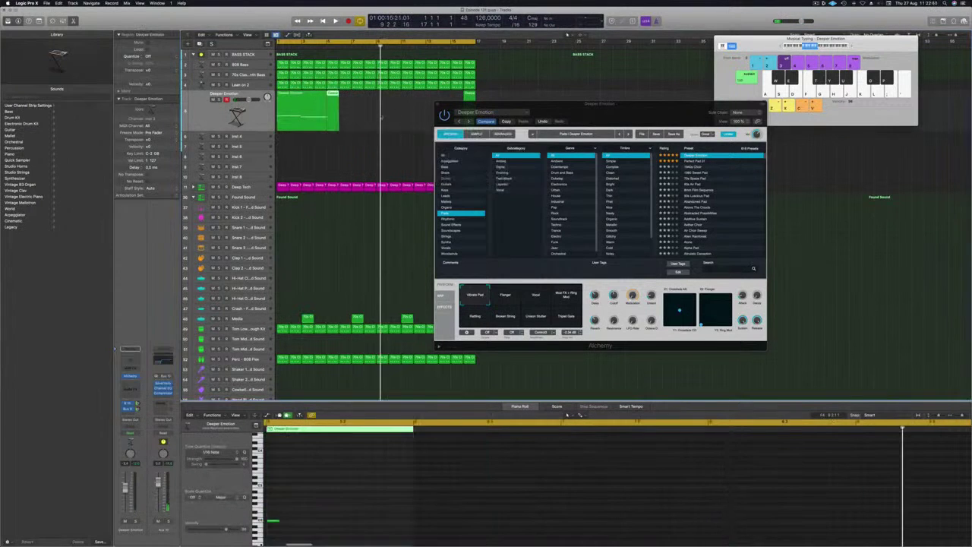
pyautogui.press('space')
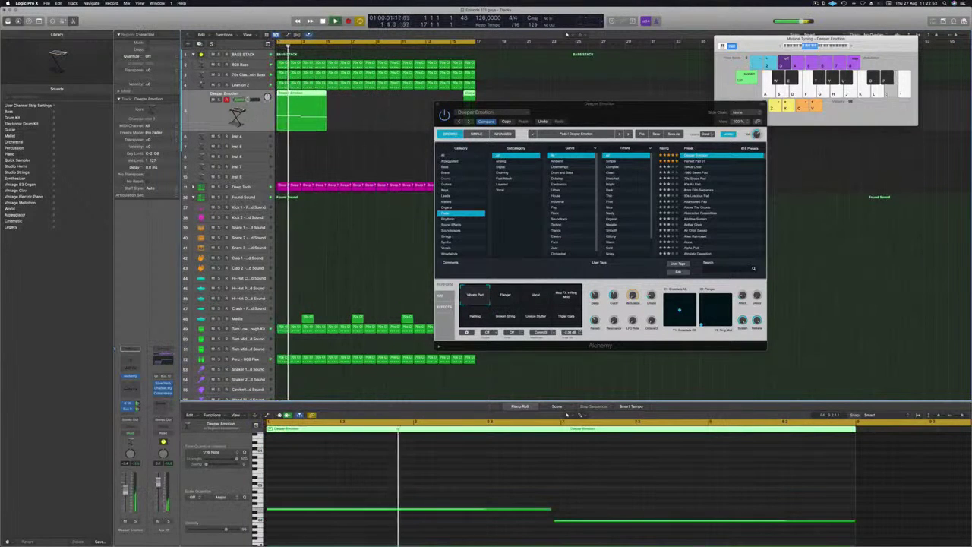
# Step: Switch the Deeper Emotion pad to its Flanger variation and copy its four-bar region repeatedly to fill the track up to bar 17
pyautogui.click(504, 295)
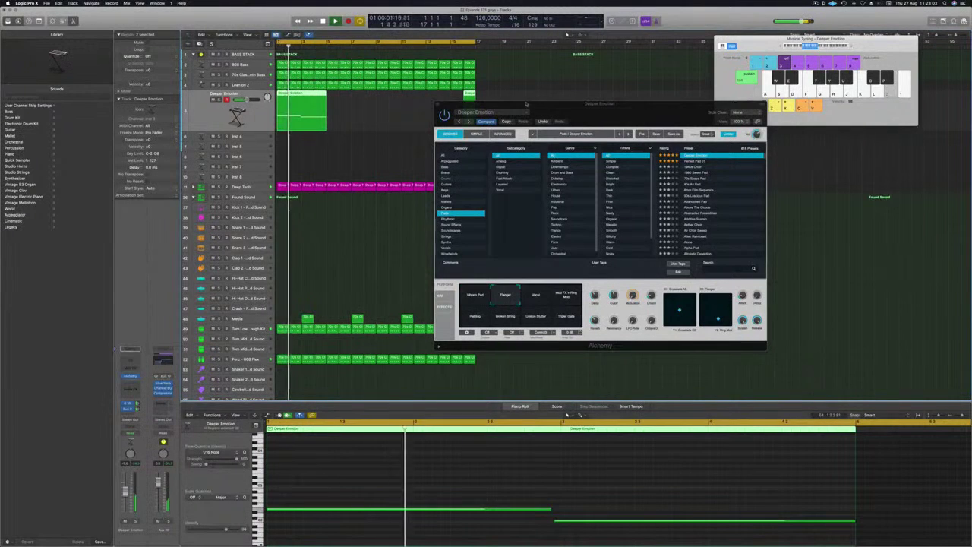
pyautogui.moveTo(599, 104); pyautogui.dragTo(729, 122)
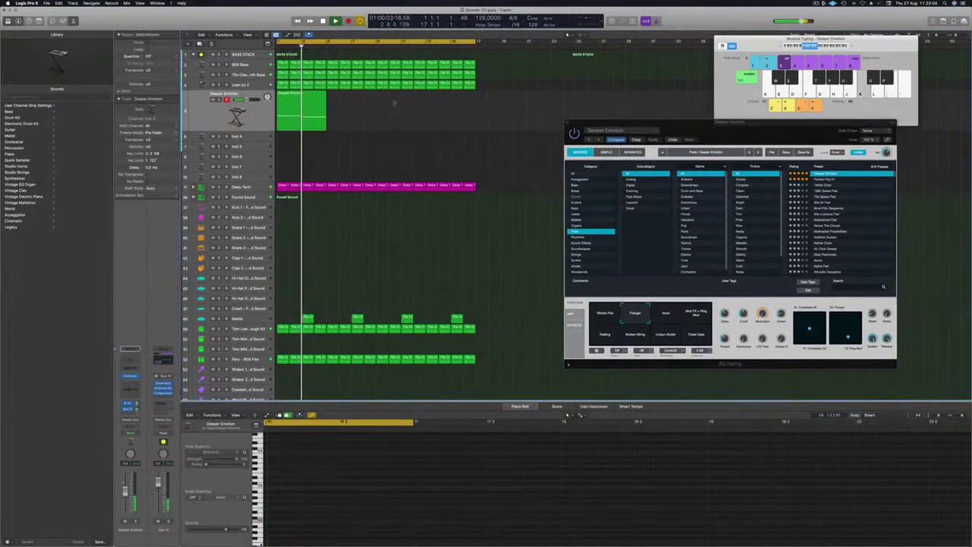
pyautogui.keyDown('alt'); pyautogui.moveTo(303, 106); pyautogui.dragTo(339, 104); pyautogui.keyUp('alt')
pyautogui.moveTo(397, 113)
pyautogui.mouseDown()
pyautogui.moveTo(313, 104)
pyautogui.moveTo(403, 101)
pyautogui.mouseUp()
pyautogui.scroll(-5, 356, 481)
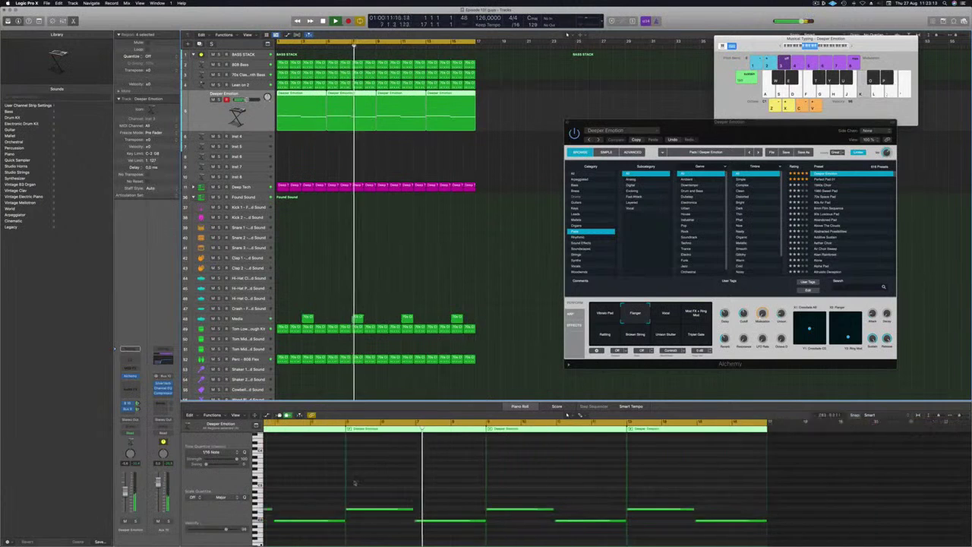
# Step: Select all the pad notes in the four regions, duplicate them at a higher pitch, and play from the start
pyautogui.click(395, 481)
pyautogui.press('super+a')
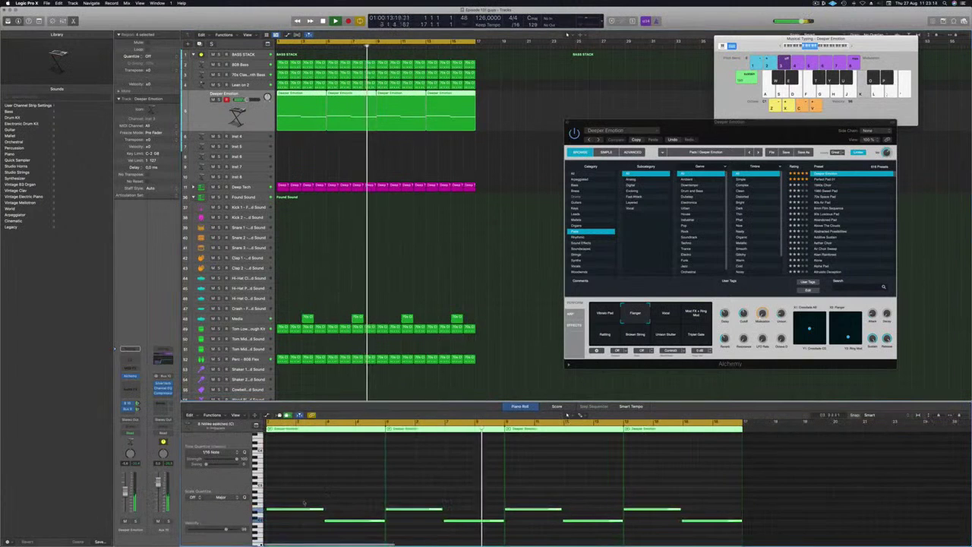
pyautogui.keyDown('alt'); pyautogui.moveTo(305, 510); pyautogui.dragTo(302, 478); pyautogui.keyUp('alt')
pyautogui.press('space')
# Step: Audition more performance variations of the Deeper Emotion preset, including Mod FX + Ring Mod and Broken String
pyautogui.moveTo(759, 127); pyautogui.dragTo(690, 136)
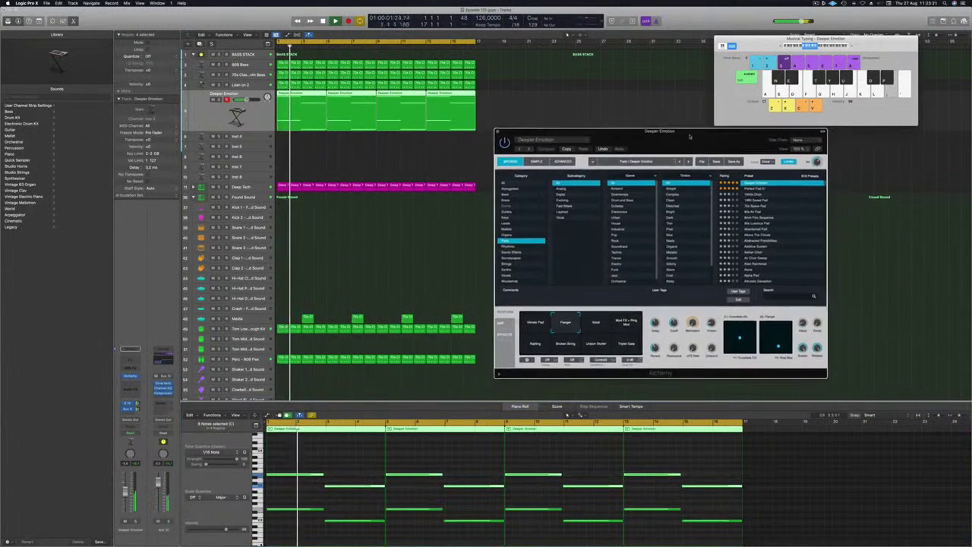
pyautogui.click(596, 322)
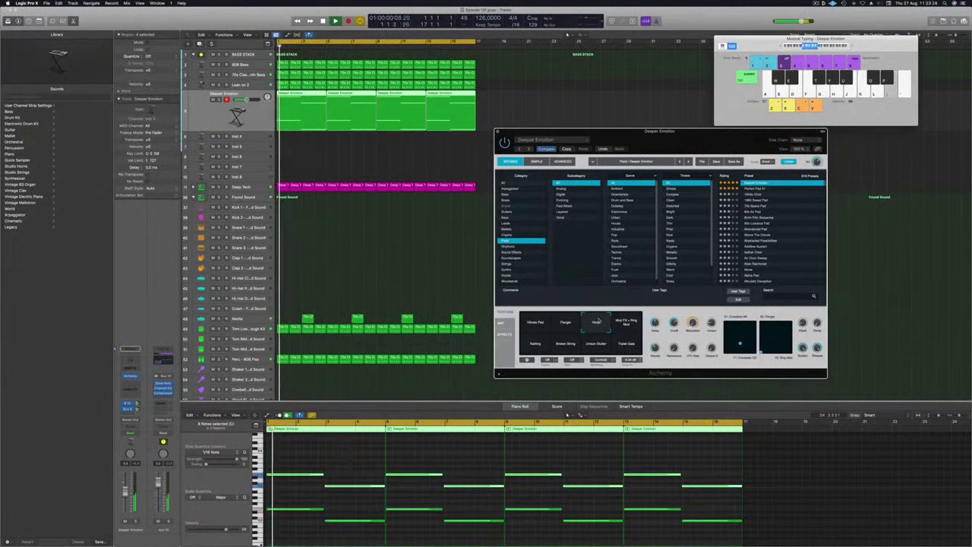
pyautogui.click(626, 321)
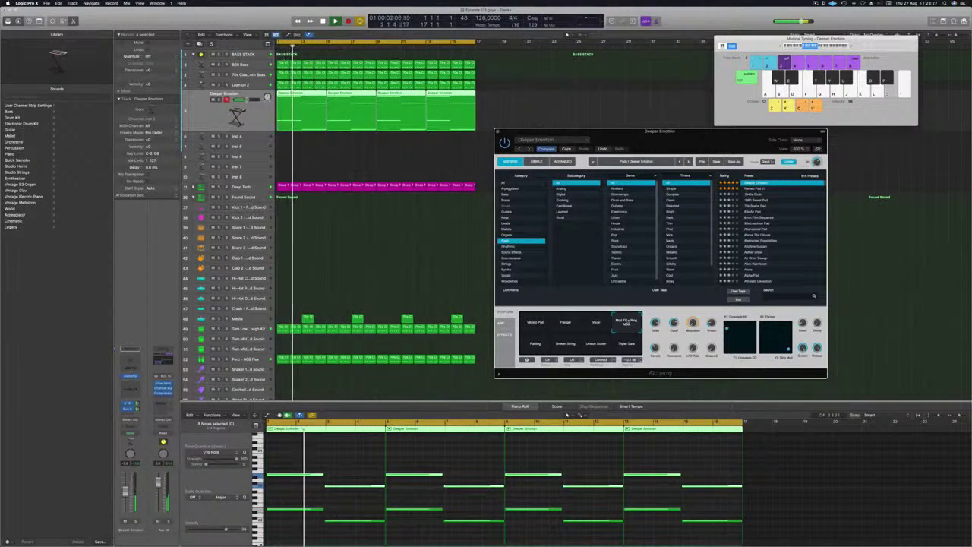
pyautogui.click(568, 344)
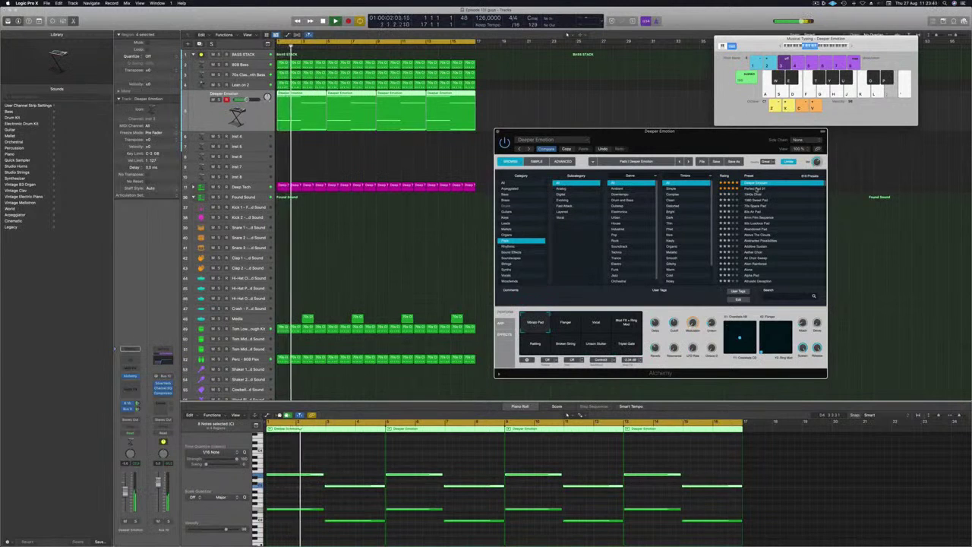
# Step: Audition the pad presets Perfect Pad 01, Perfect Pad 02, Perfect Pad 03 and Phaser Pad in Alchemy against the track
pyautogui.click(757, 188)
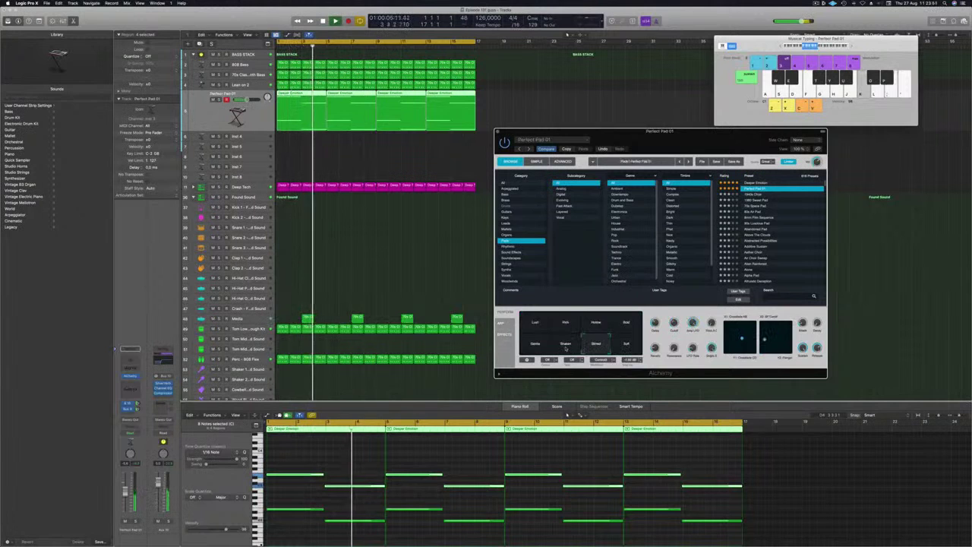
pyautogui.click(748, 175)
pyautogui.scroll(-15, 778, 214)
pyautogui.scroll(3, 778, 214)
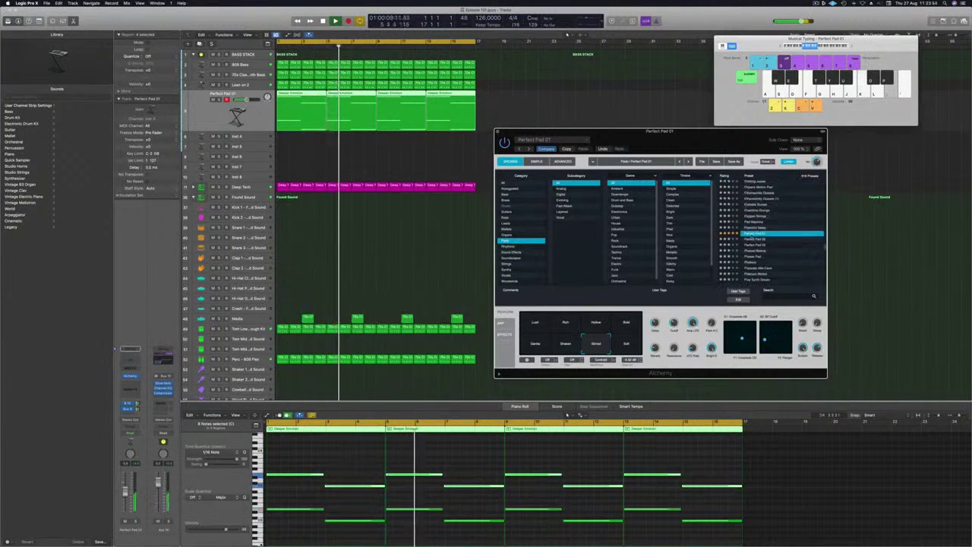
pyautogui.click(763, 239)
pyautogui.press('space')
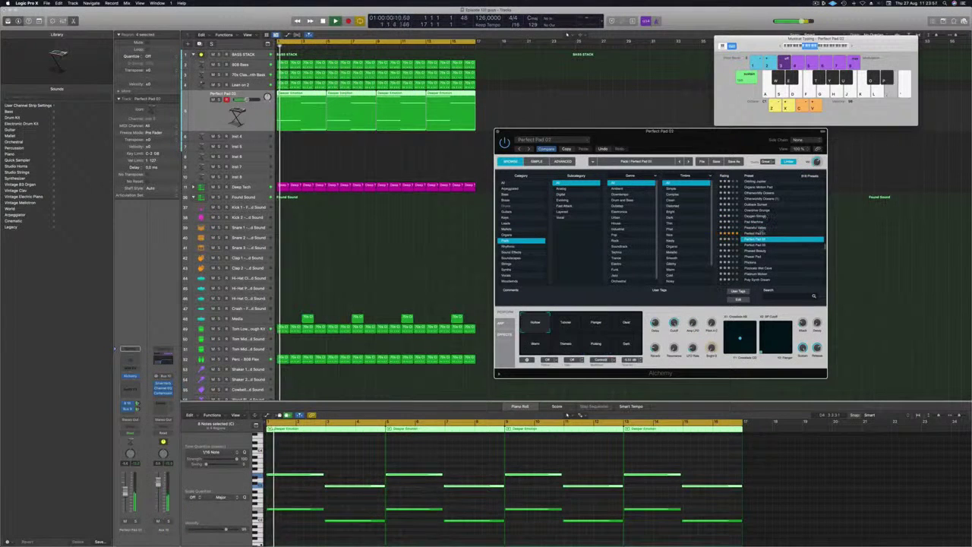
pyautogui.press('Down')
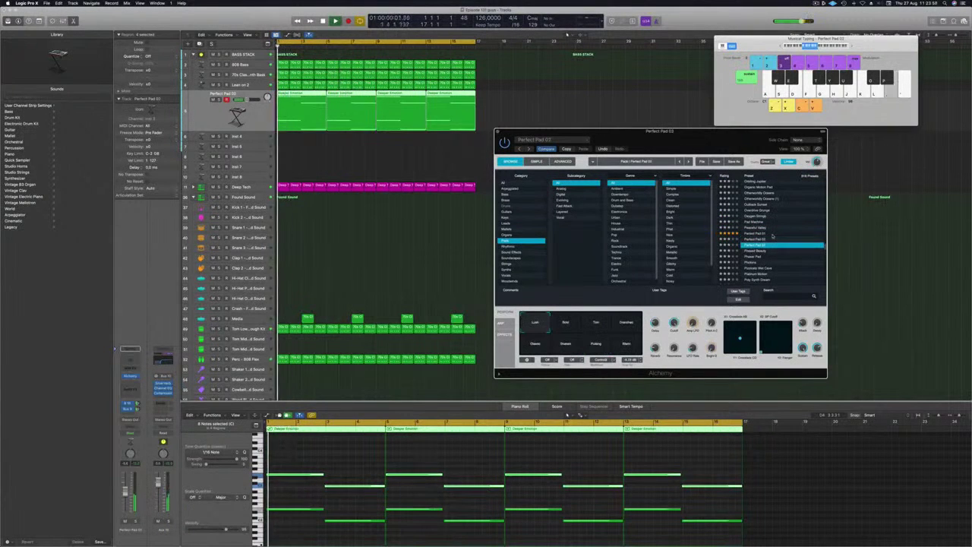
pyautogui.press('Down')
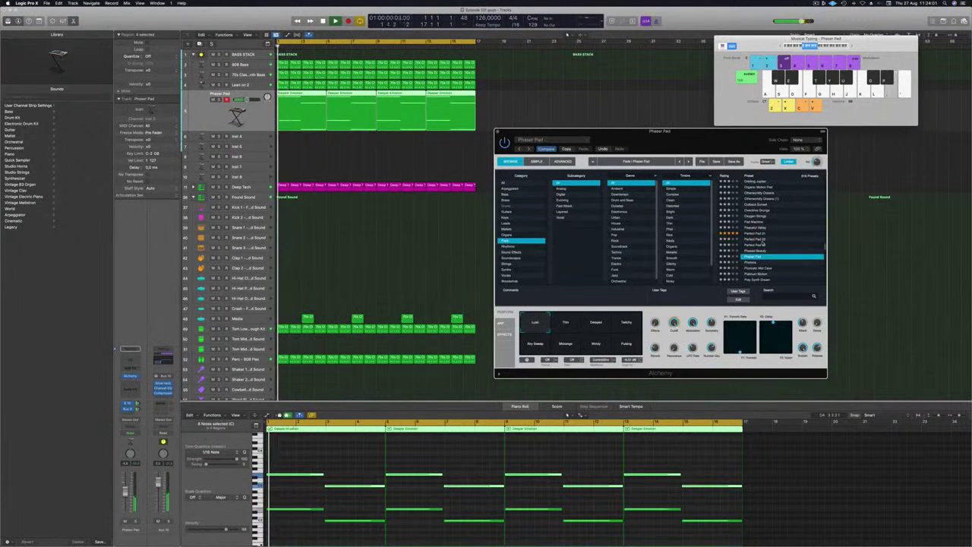
# Step: Audition the Pizzicato Wet Cave, Poly Synth Dream and Positronic Consciousness presets on the pad track
pyautogui.scroll(-2, 779, 231)
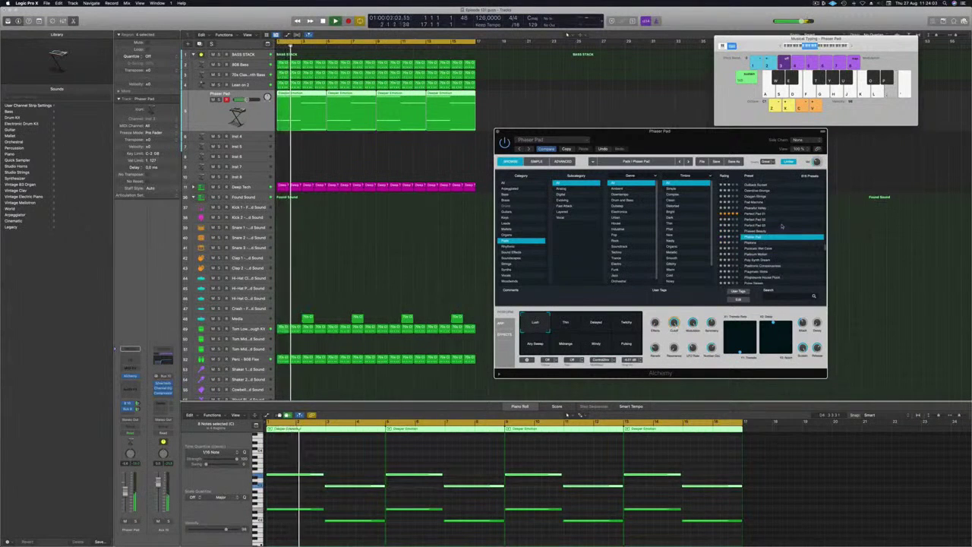
pyautogui.click(759, 249)
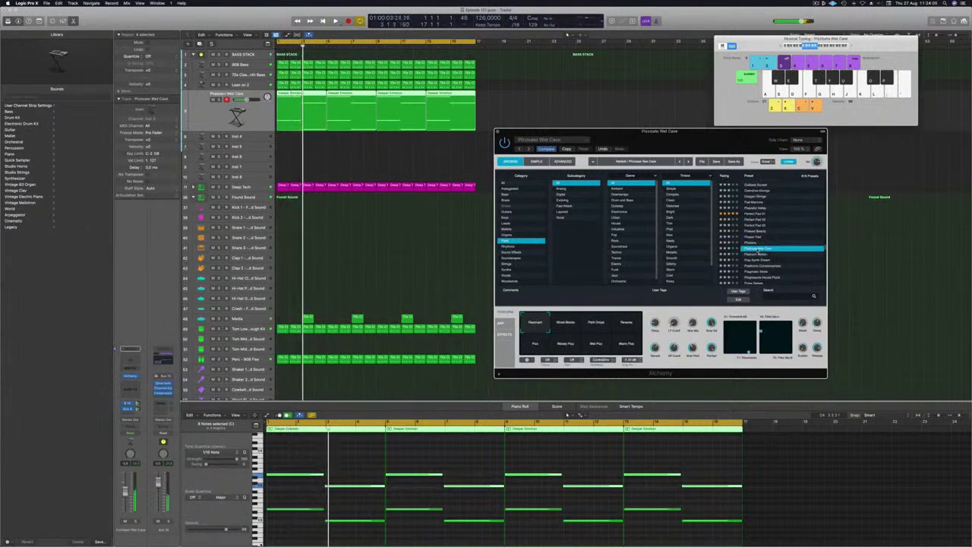
pyautogui.scroll(-2, 779, 236)
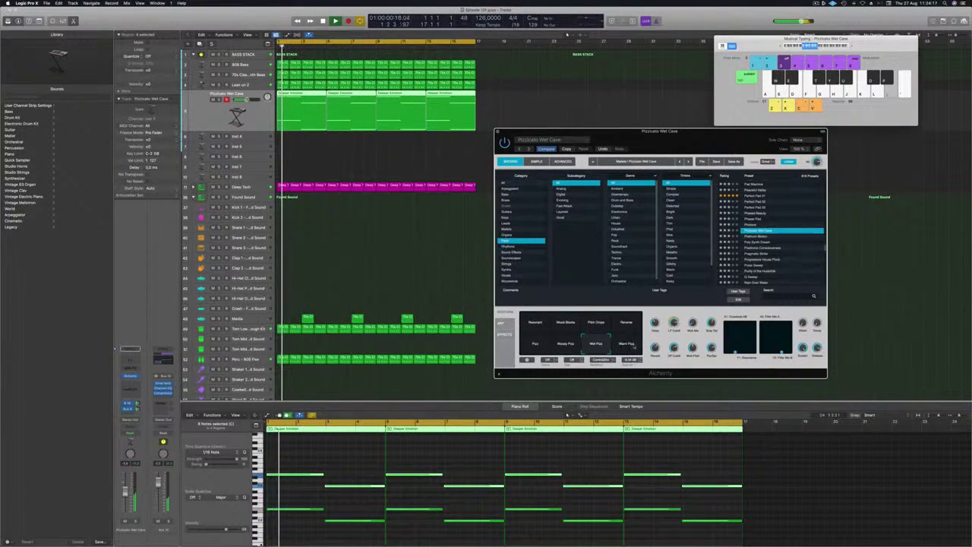
pyautogui.click(758, 242)
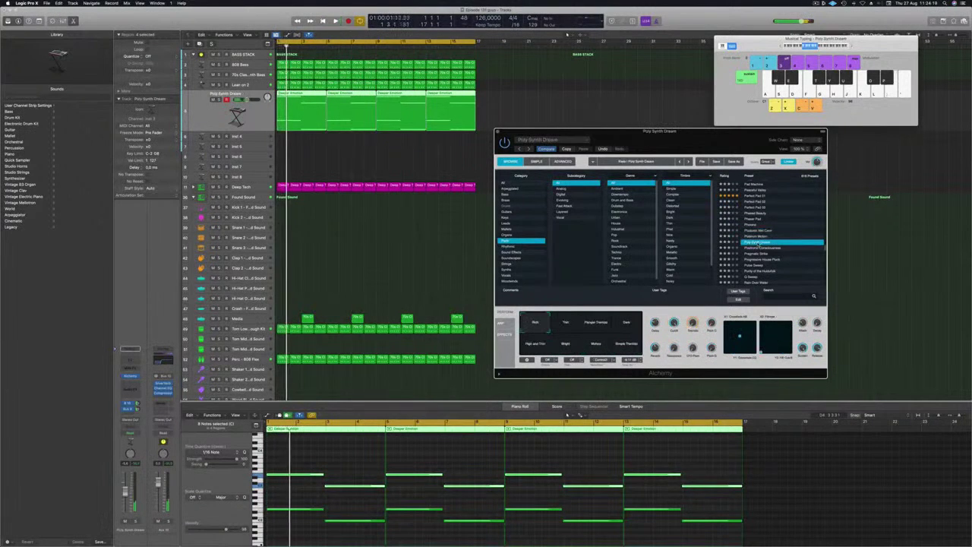
pyautogui.scroll(-2, 793, 225)
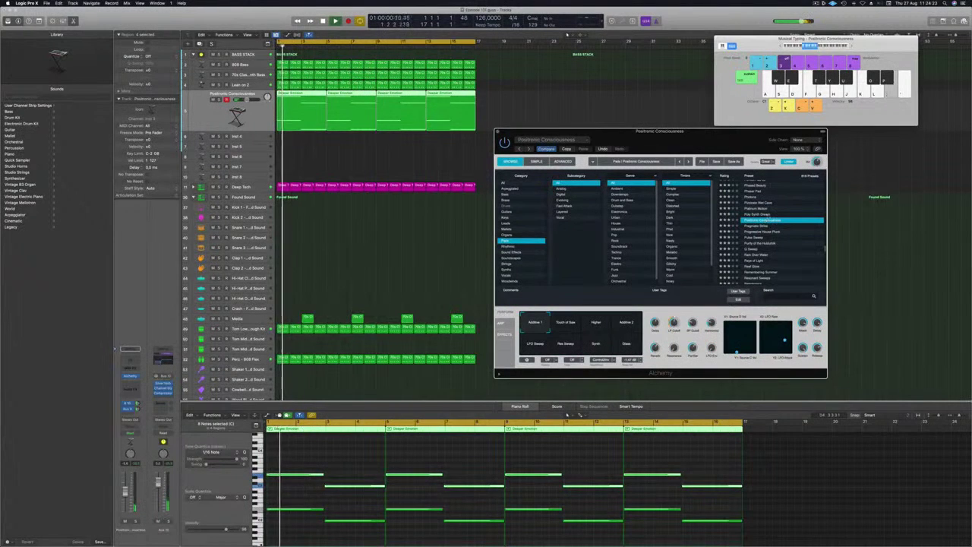
# Step: Audition the Touch of Saw, Higher and Additive 2 variations of the Positronic Consciousness preset
pyautogui.moveTo(667, 141); pyautogui.dragTo(781, 113)
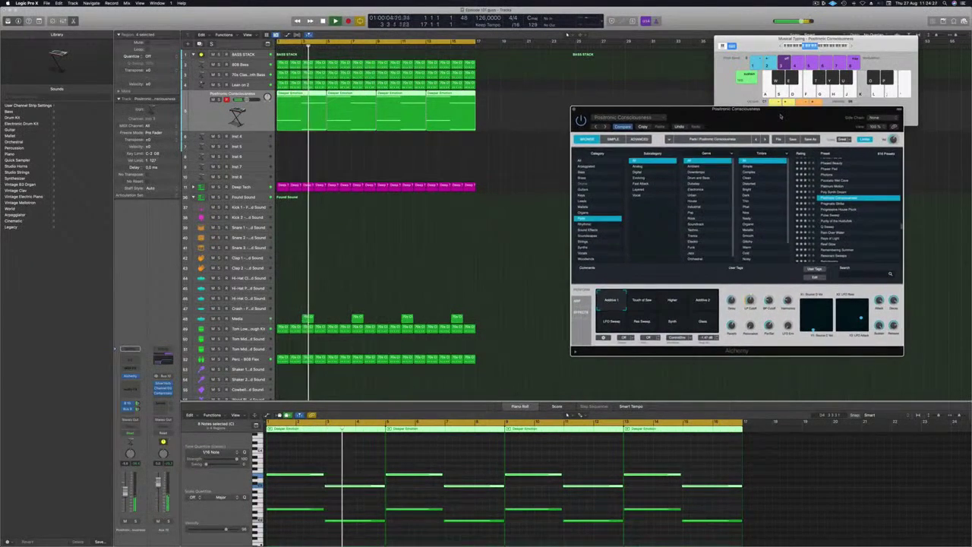
pyautogui.click(653, 305)
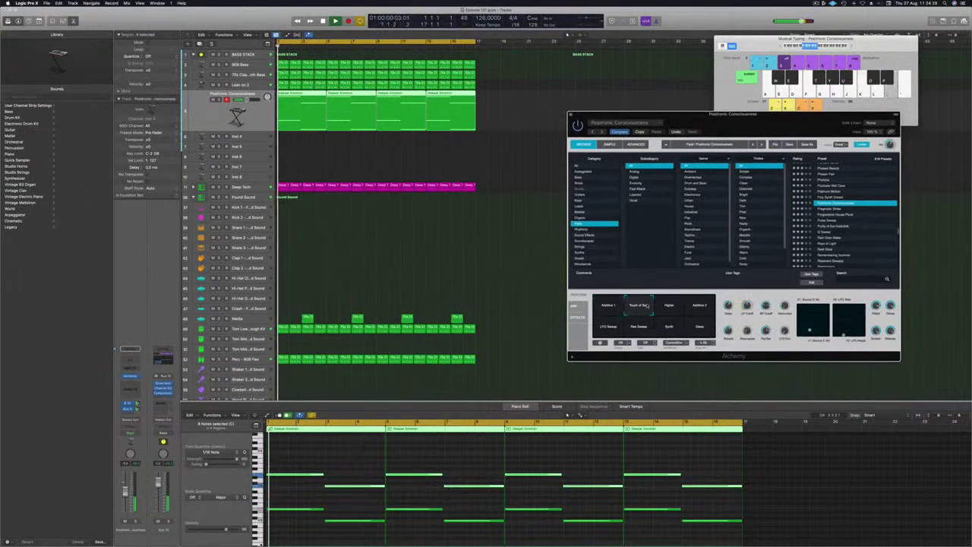
pyautogui.click(671, 306)
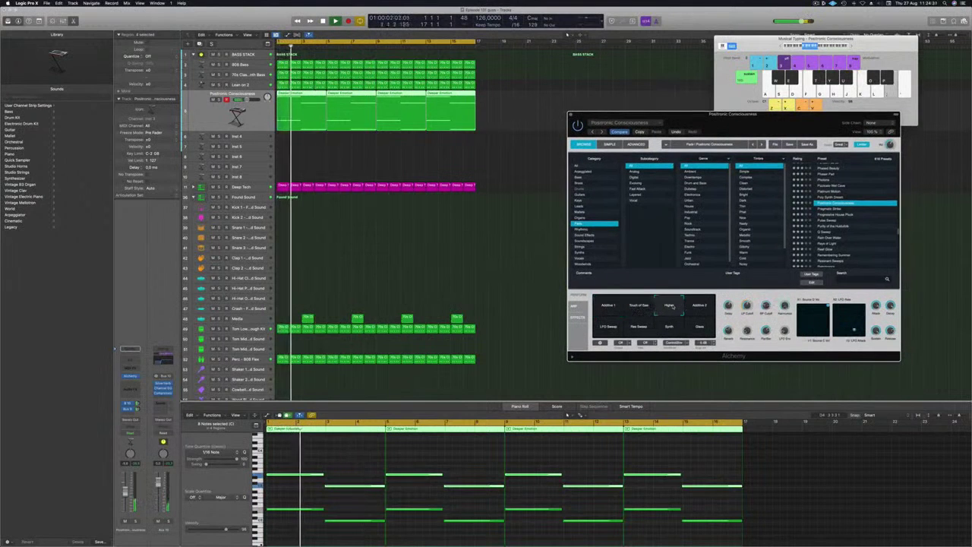
pyautogui.click(697, 307)
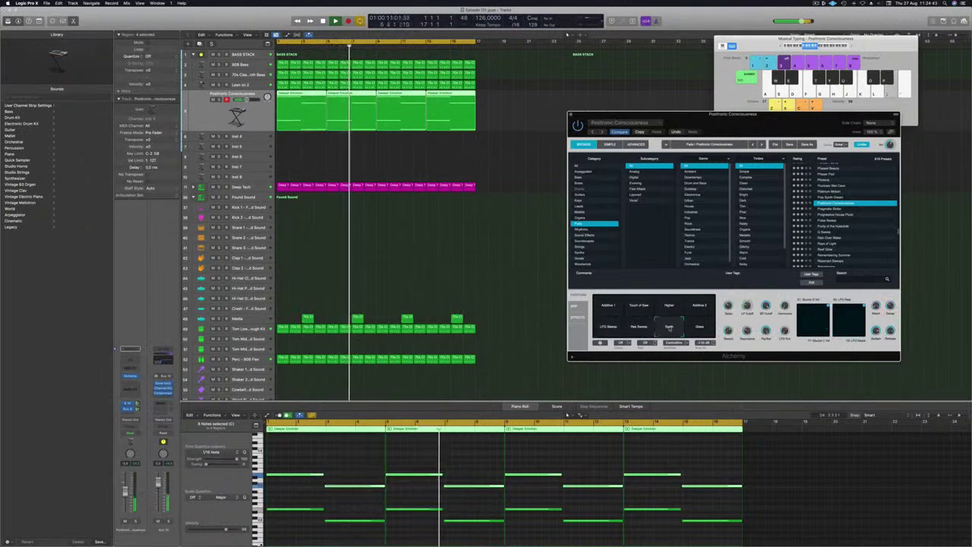
# Step: Try the Rain Over Water preset on the pad track and replace it with Rays of Light
pyautogui.click(834, 239)
pyautogui.moveTo(774, 114); pyautogui.dragTo(721, 69)
pyautogui.scroll(-1, 789, 196)
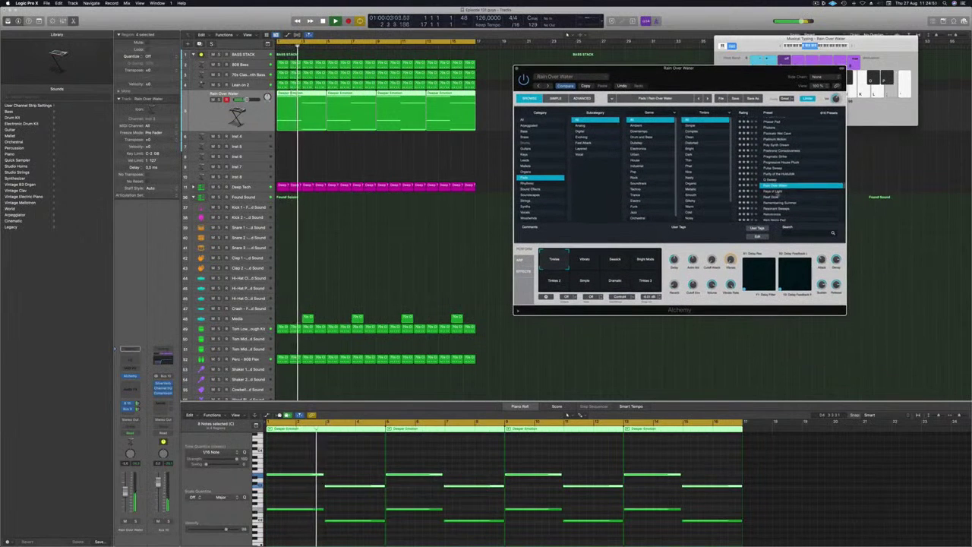
pyautogui.press('Down')
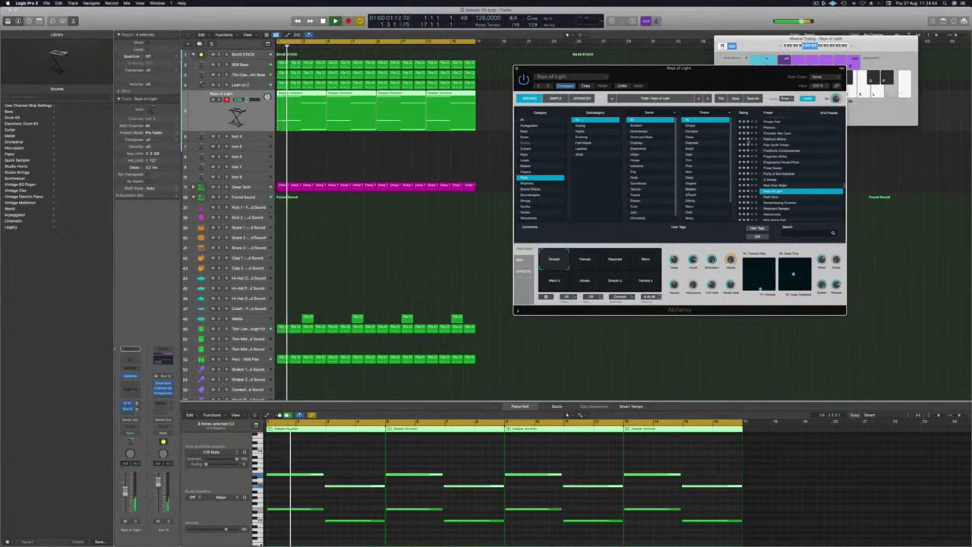
pyautogui.scroll(15, 789, 167)
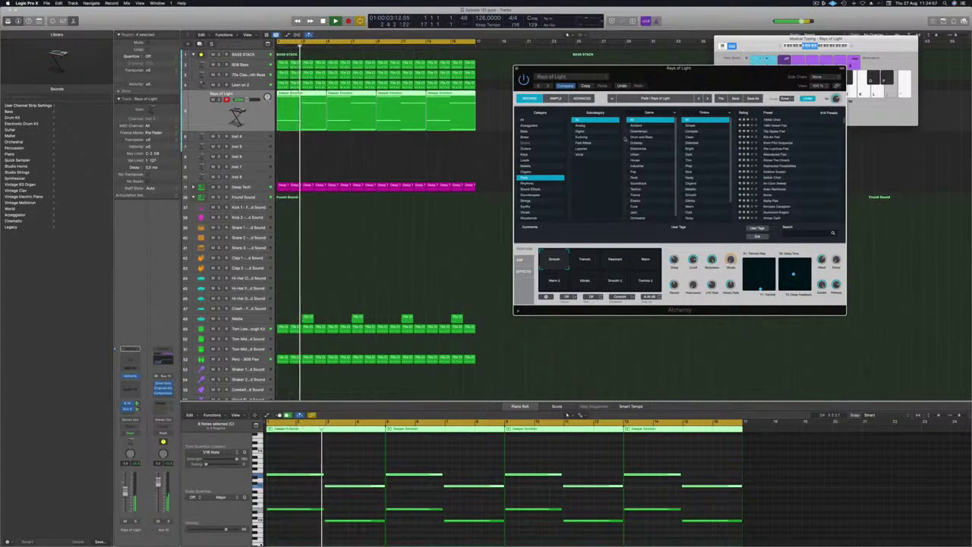
# Step: Delete all four Deeper Emotion regions from the Rays of Light track and raise the Musical Typing keyboard's octave
pyautogui.click(304, 119)
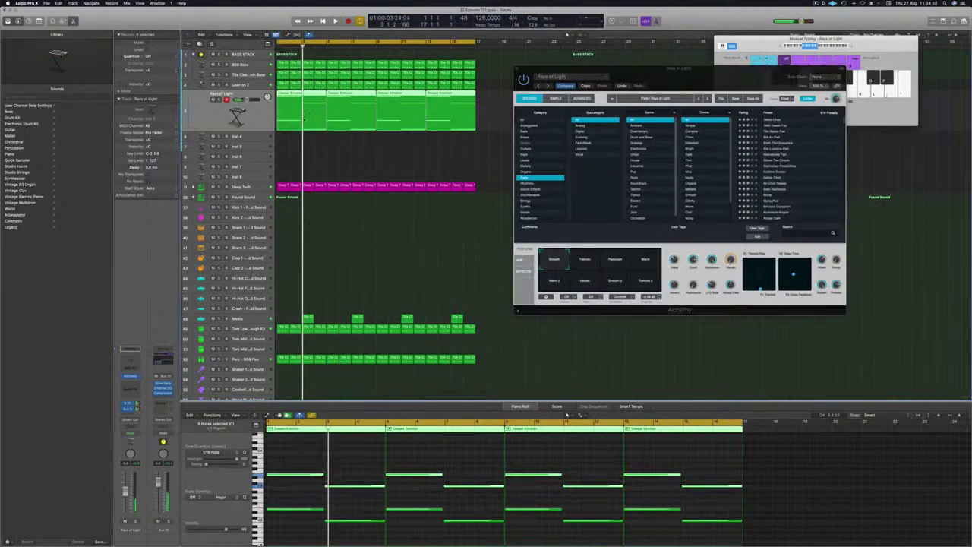
pyautogui.press('Delete')
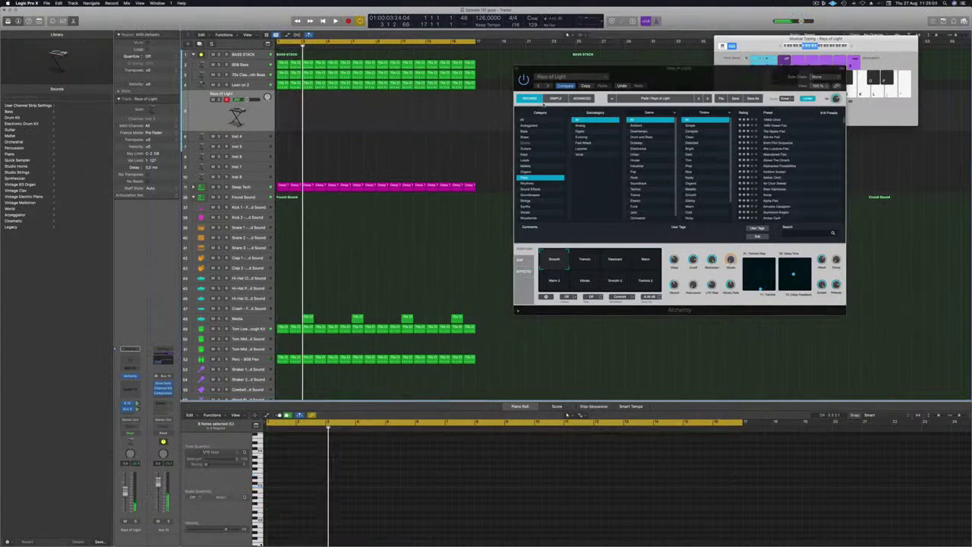
pyautogui.moveTo(687, 78); pyautogui.dragTo(668, 74)
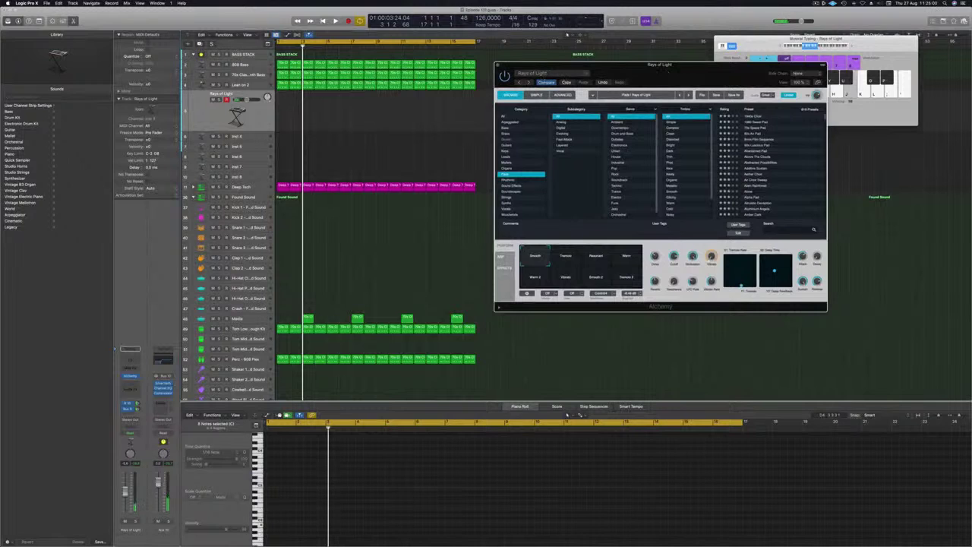
pyautogui.click(823, 47)
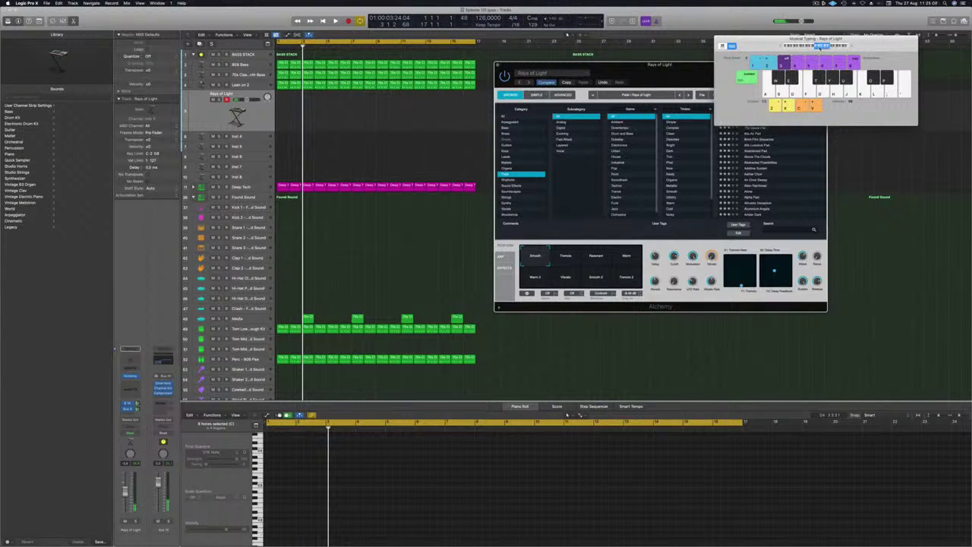
pyautogui.moveTo(677, 72); pyautogui.dragTo(781, 83)
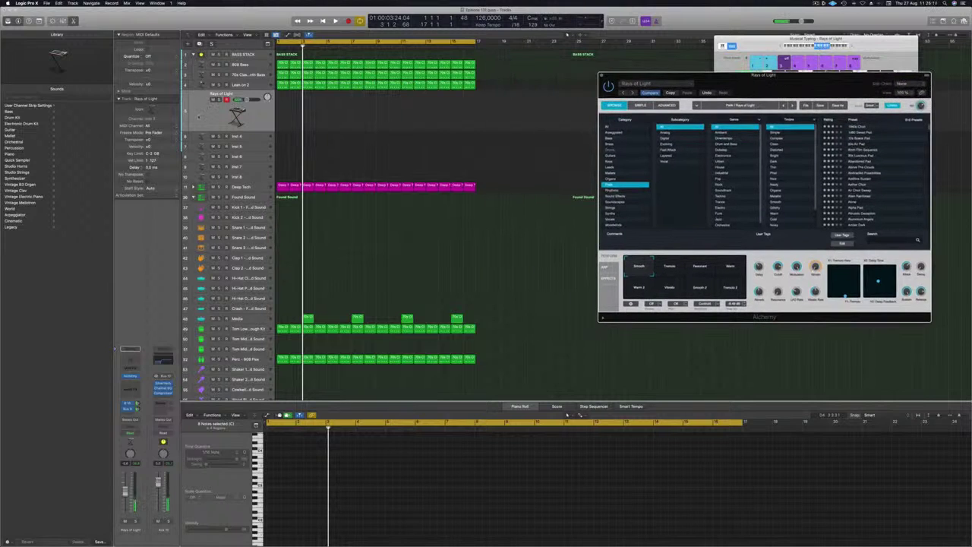
# Step: Load the Chill Organ preset from Alchemy's Organs category on the Inst 4 track, and lower the Musical Typing keyboard's octave
pyautogui.click(227, 131)
pyautogui.click(255, 139)
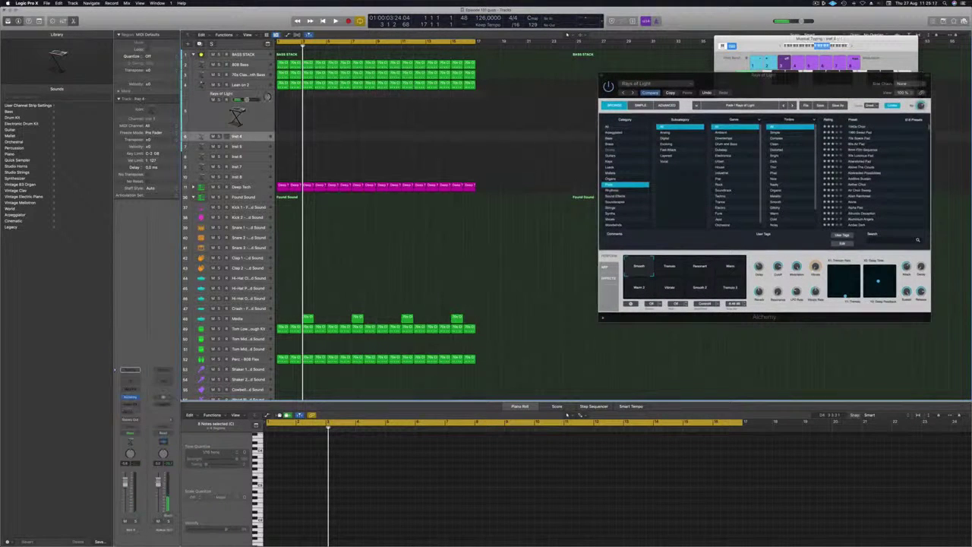
pyautogui.click(130, 398)
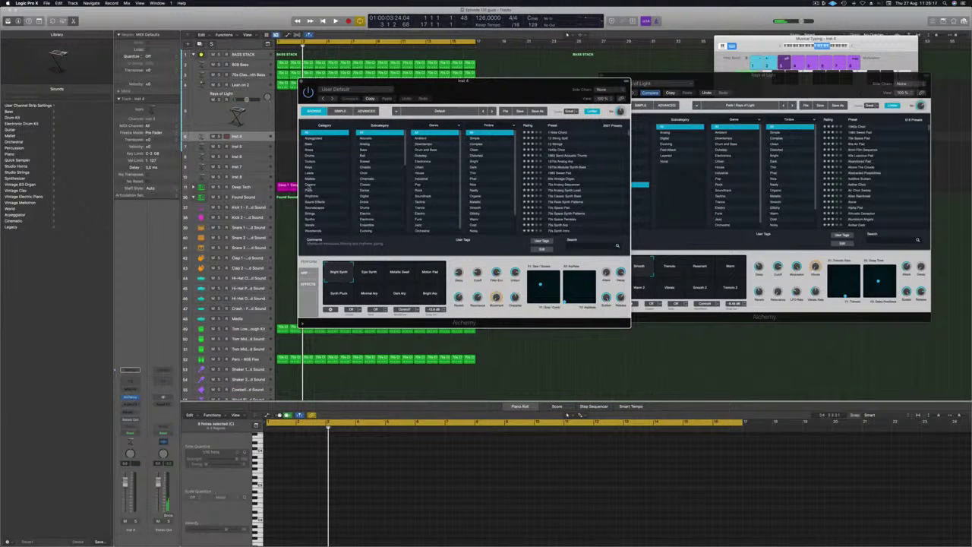
pyautogui.click(308, 185)
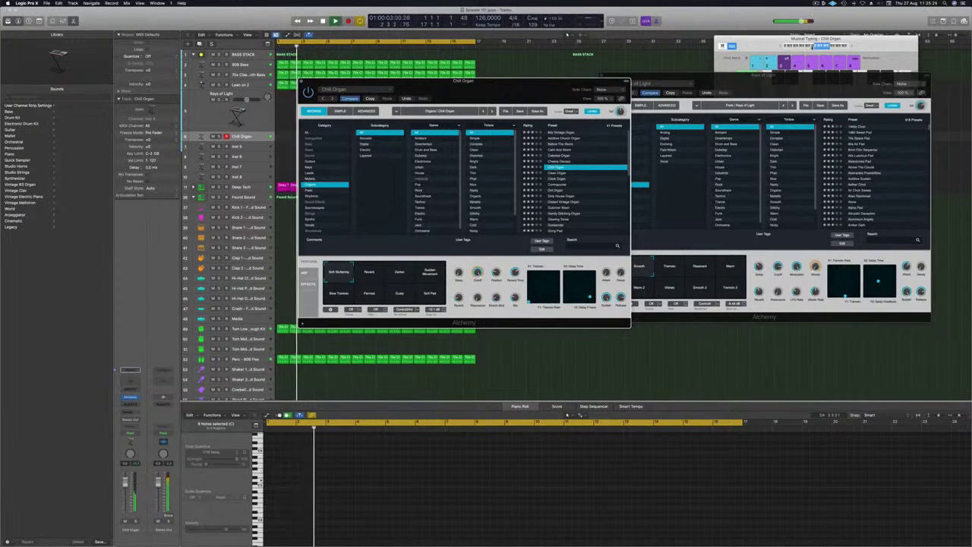
pyautogui.click(812, 47)
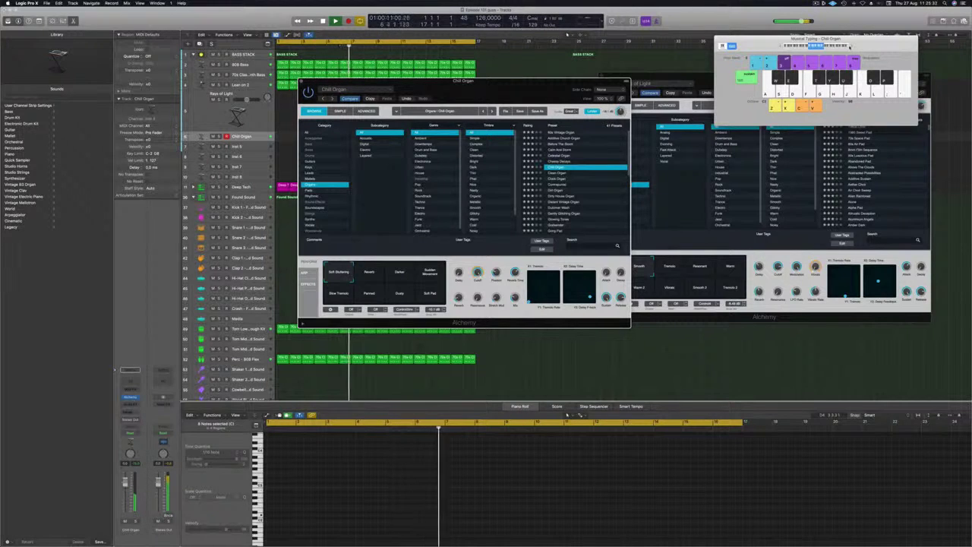
pyautogui.moveTo(498, 93); pyautogui.dragTo(687, 141)
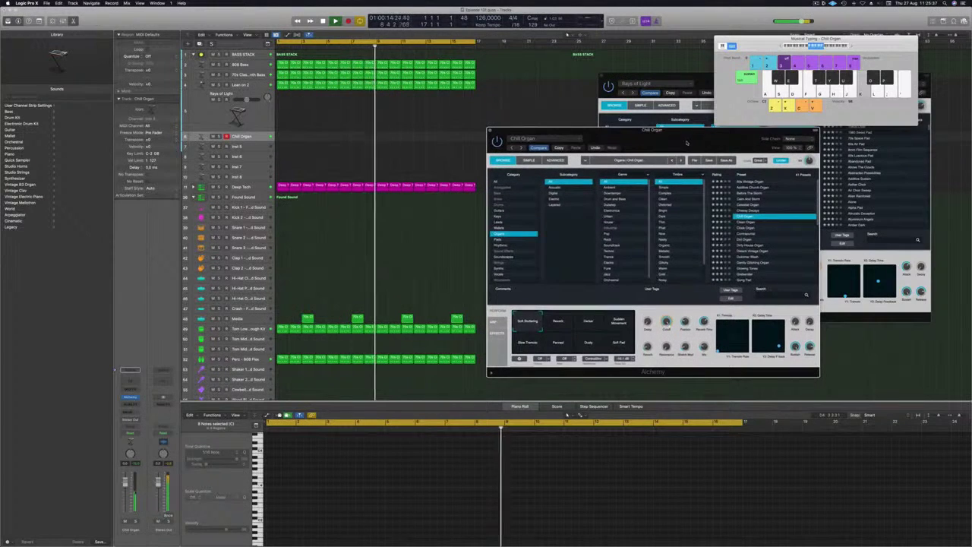
# Step: Audition Alchemy's organ presets from Clean Organ down to Distant Vintage Organ on the organ track
pyautogui.click(745, 222)
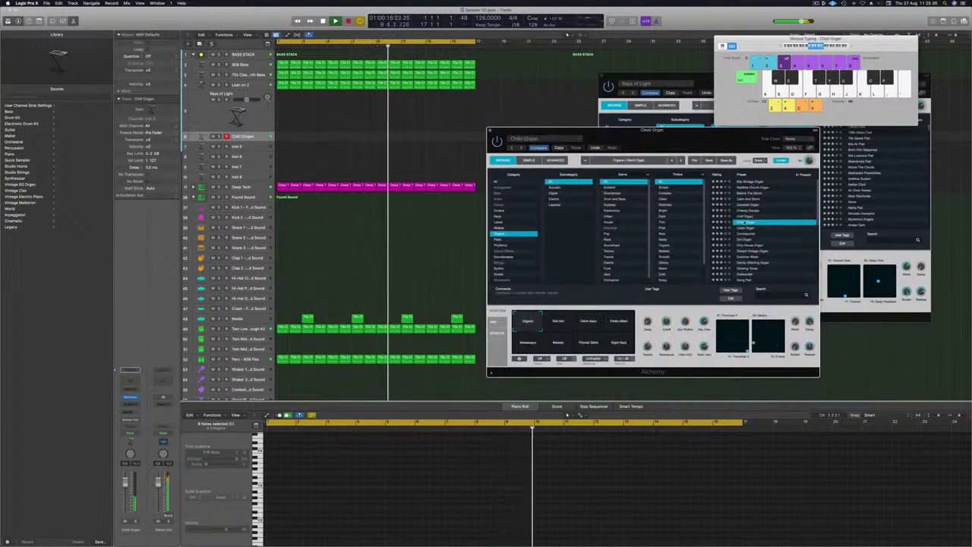
pyautogui.press('Down')
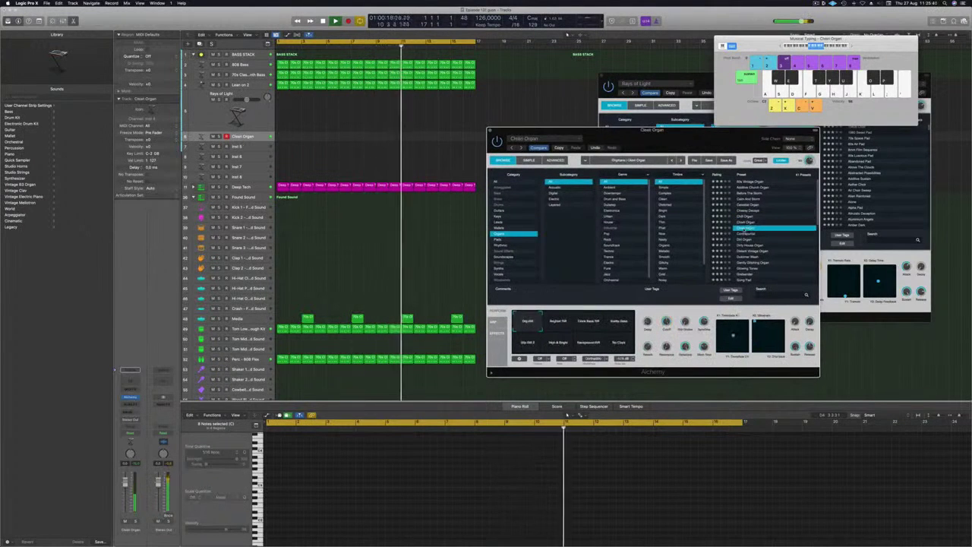
pyautogui.press('Down')
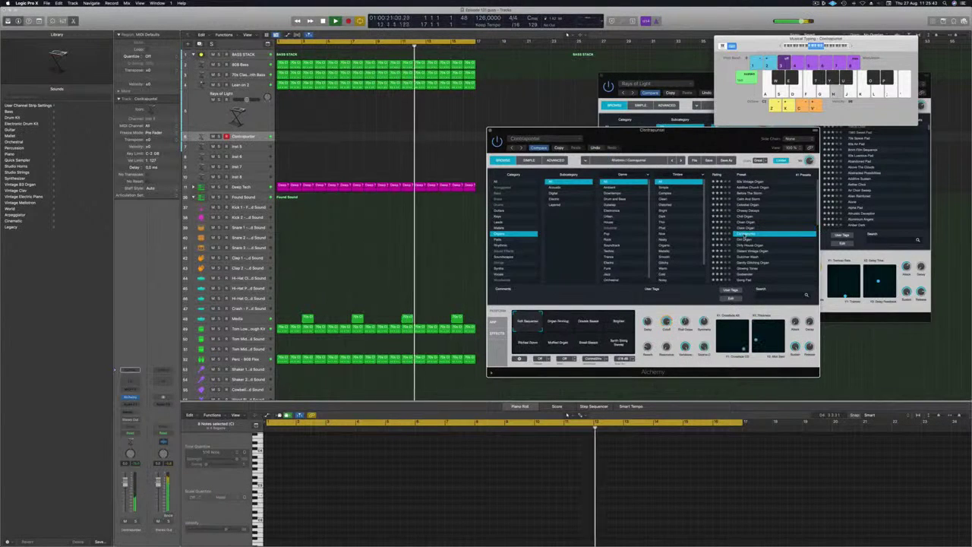
pyautogui.click(752, 252)
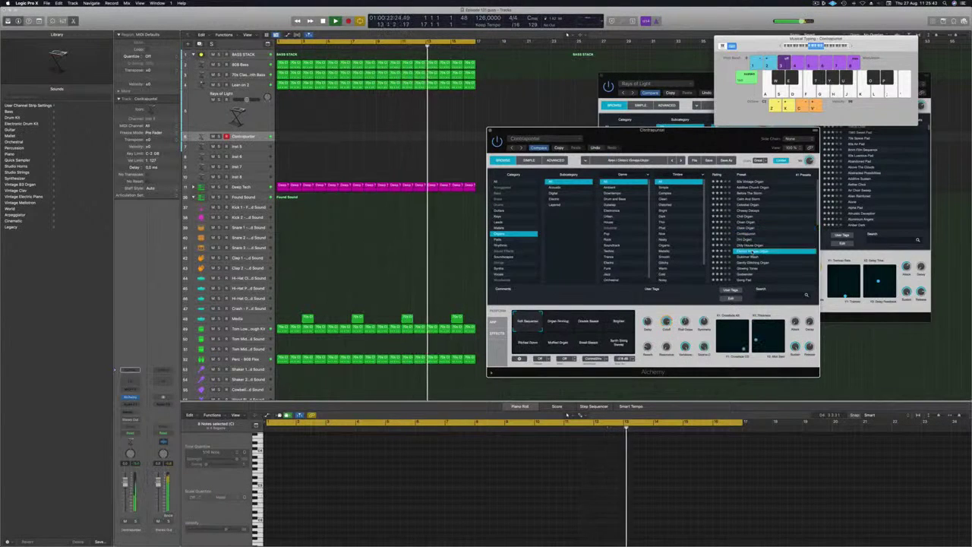
pyautogui.scroll(-3, 765, 238)
pyautogui.scroll(-2, 764, 238)
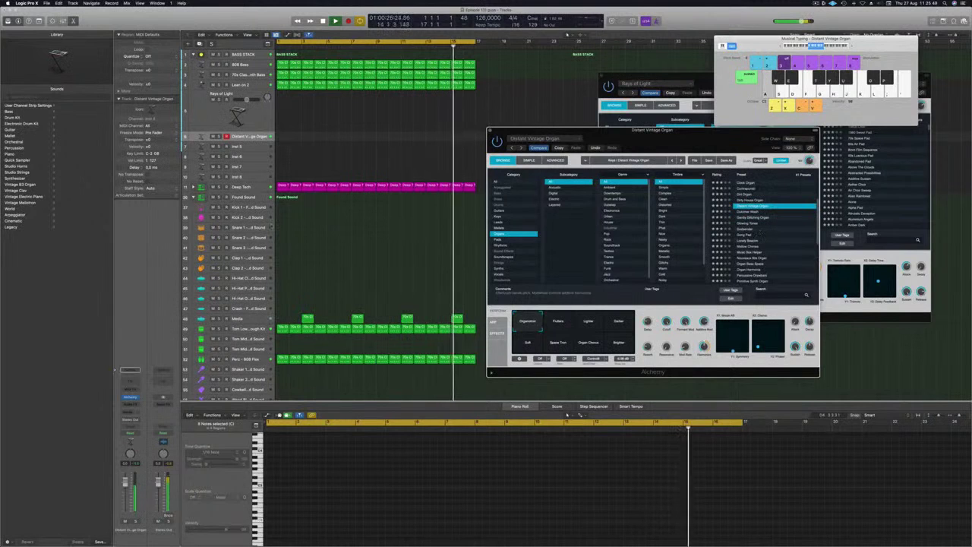
pyautogui.press('d')
# Step: Lower the Distant Vintage Organ track's volume and add a send to Bus 10 (Aux 10)
pyautogui.moveTo(125, 482); pyautogui.dragTo(125, 492)
pyautogui.click(130, 411)
pyautogui.moveTo(127, 420)
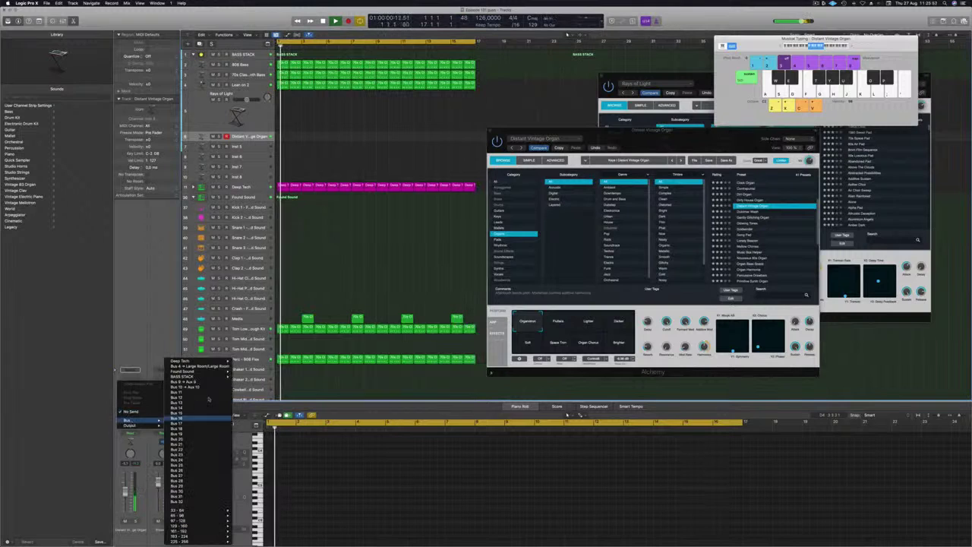
pyautogui.click(207, 387)
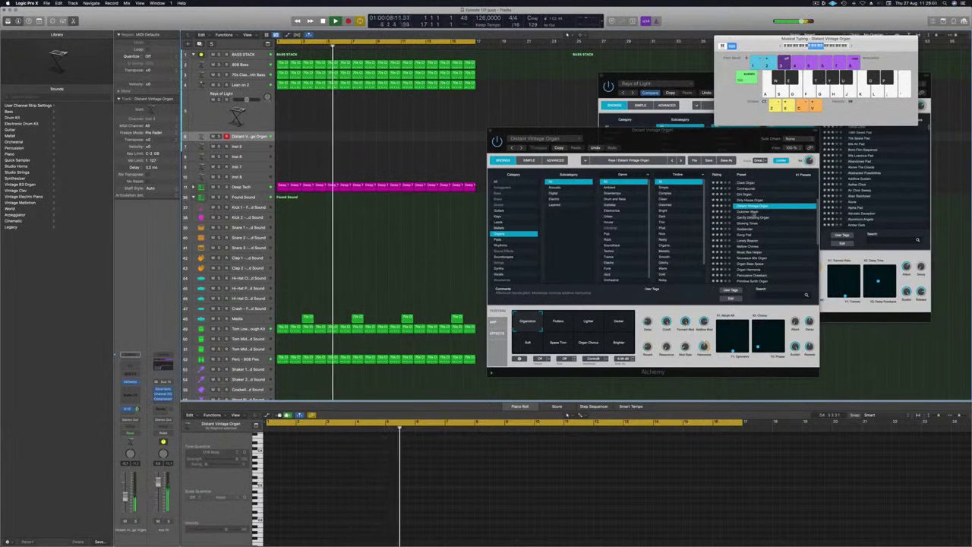
# Step: Audition the Gently Glitching Organ, Glowing Tones, Gong Pad and Organ Harmonia presets in Alchemy
pyautogui.click(750, 212)
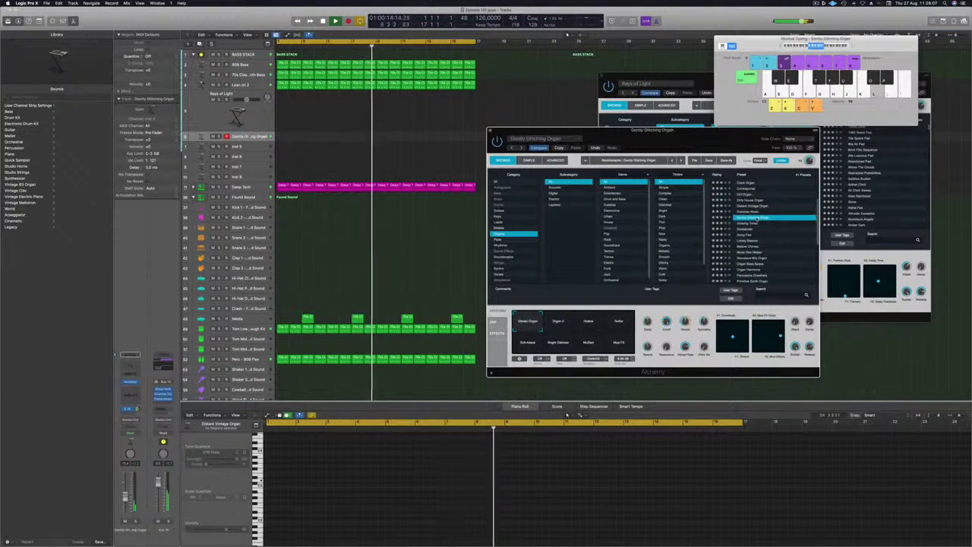
pyautogui.click(750, 224)
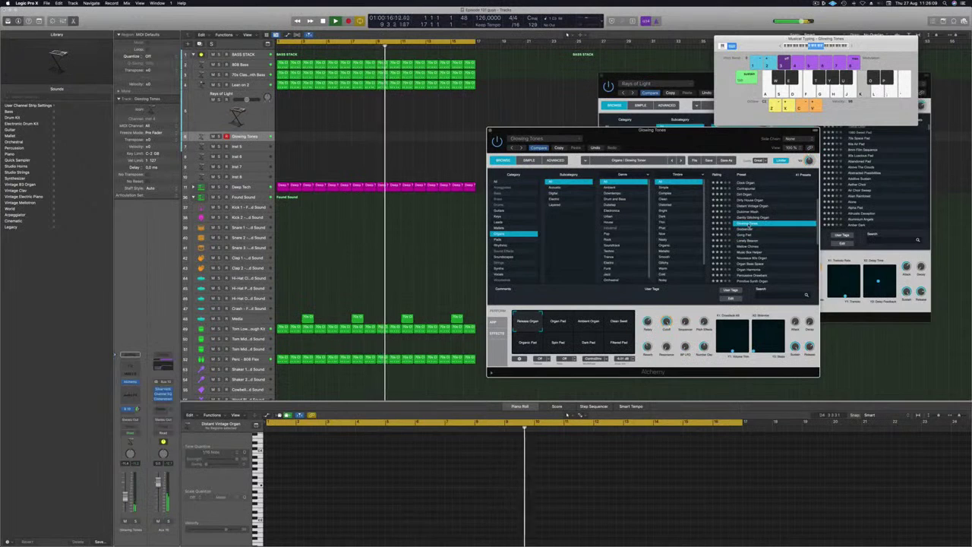
pyautogui.click(745, 234)
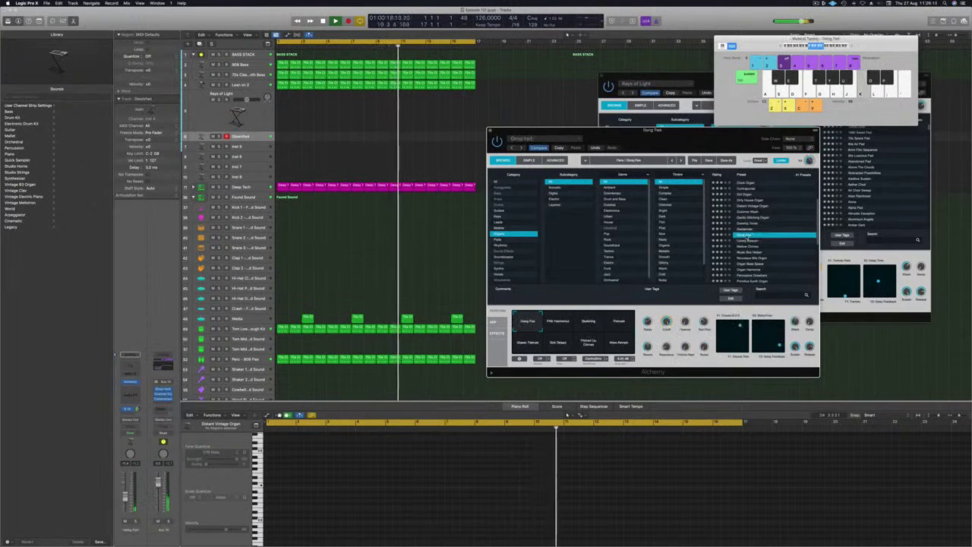
pyautogui.scroll(-2, 774, 249)
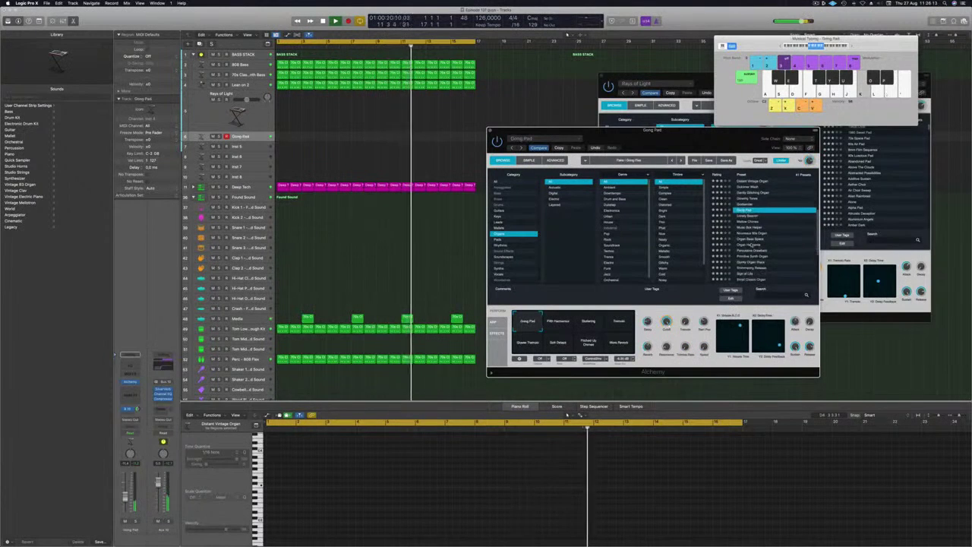
pyautogui.click(752, 245)
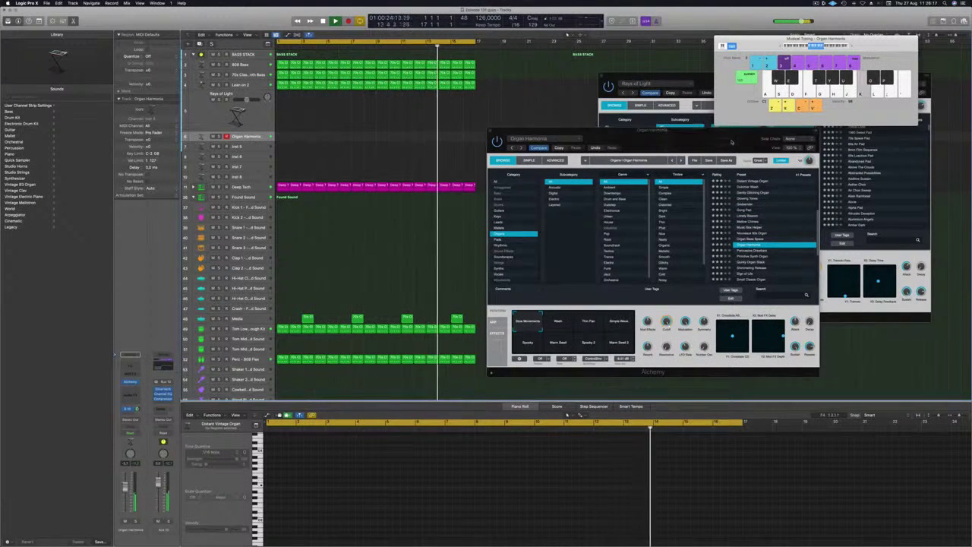
# Step: Load the Percussive Drawbars organ preset and choose its Perc Only variation, moving the Musical Typing window aside
pyautogui.scroll(-2, 790, 223)
pyautogui.click(790, 232)
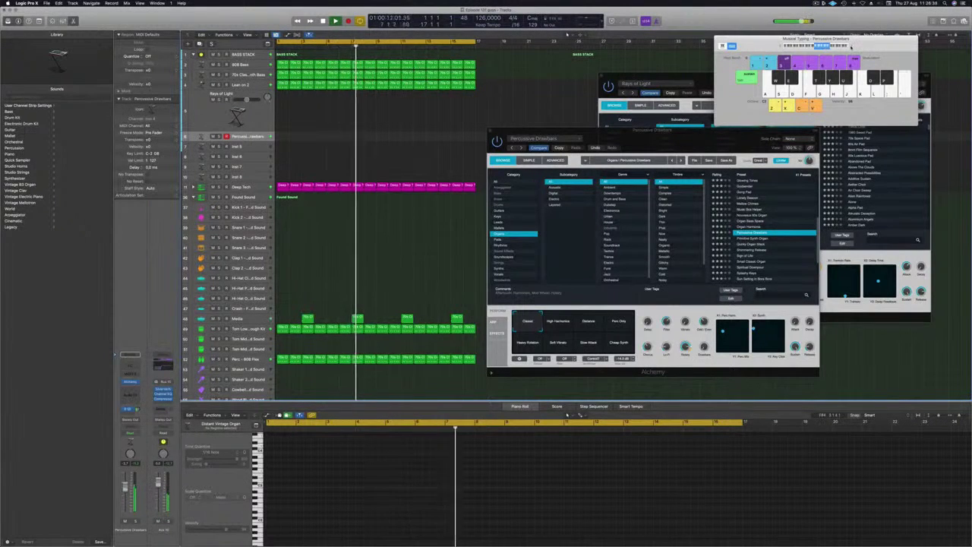
pyautogui.moveTo(851, 47); pyautogui.dragTo(806, 41)
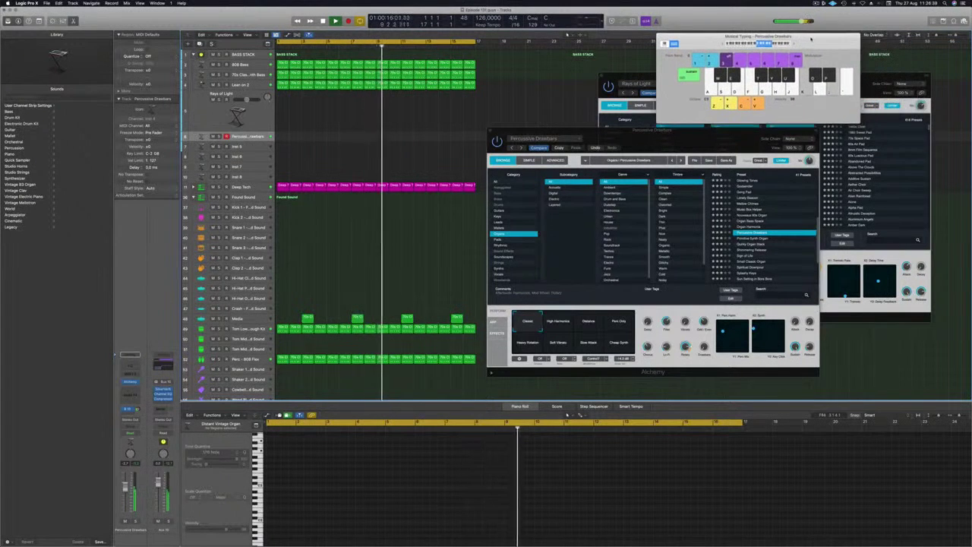
pyautogui.click(621, 323)
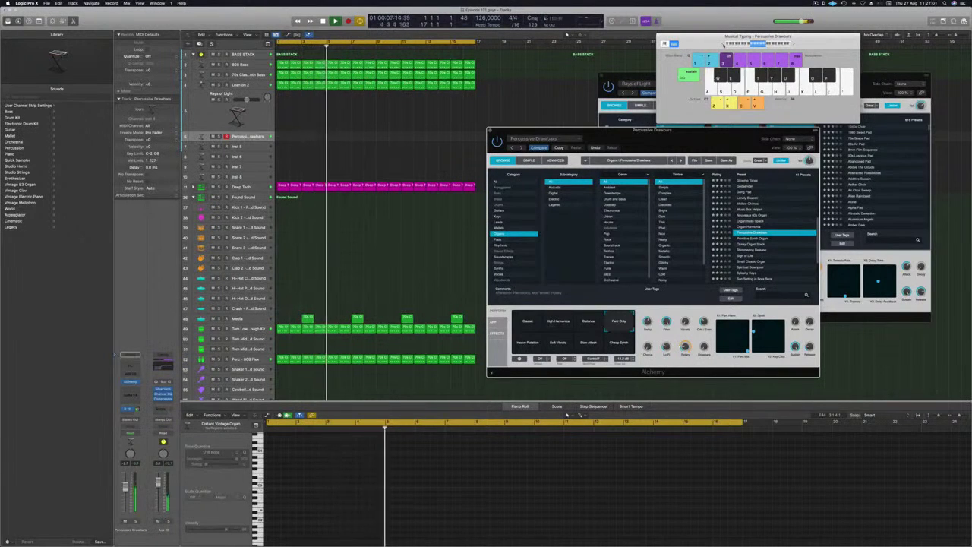
# Step: Record a repeating two-note rhythmic part on the Percussive Drawbars track with Musical Typing, and stop after about four bars
pyautogui.press('r')
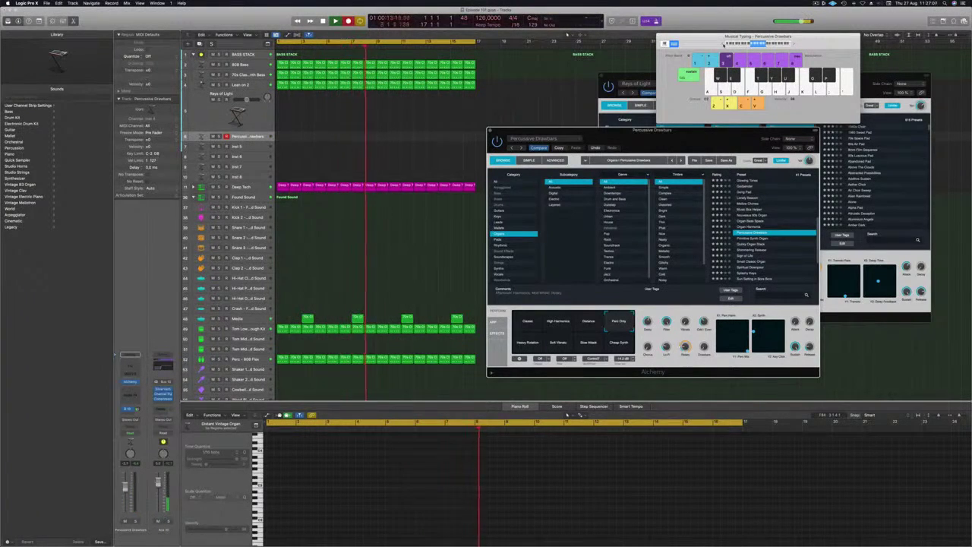
pyautogui.press('a')
pyautogui.press('d')
pyautogui.press('a')
pyautogui.press('d')
pyautogui.press('a')
pyautogui.press('d')
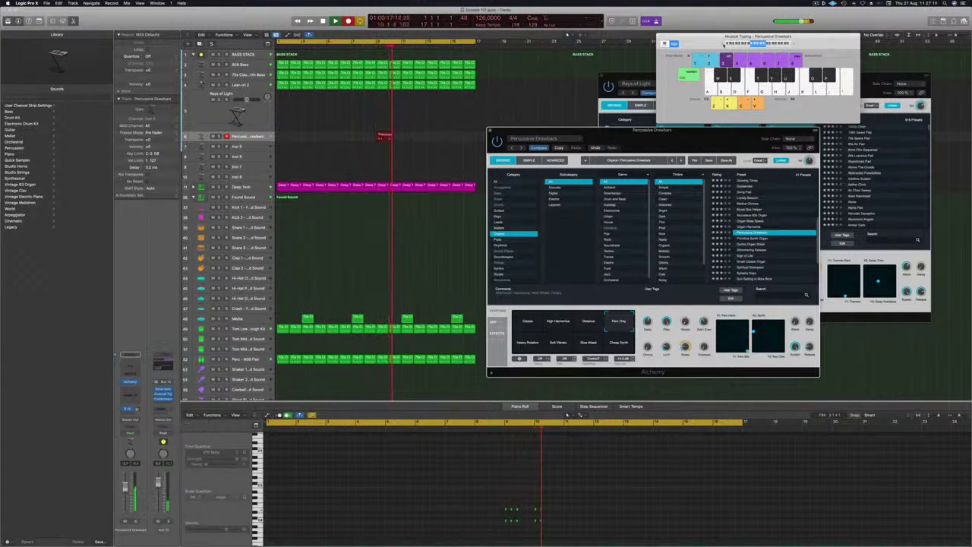
pyautogui.press('a')
pyautogui.press('d')
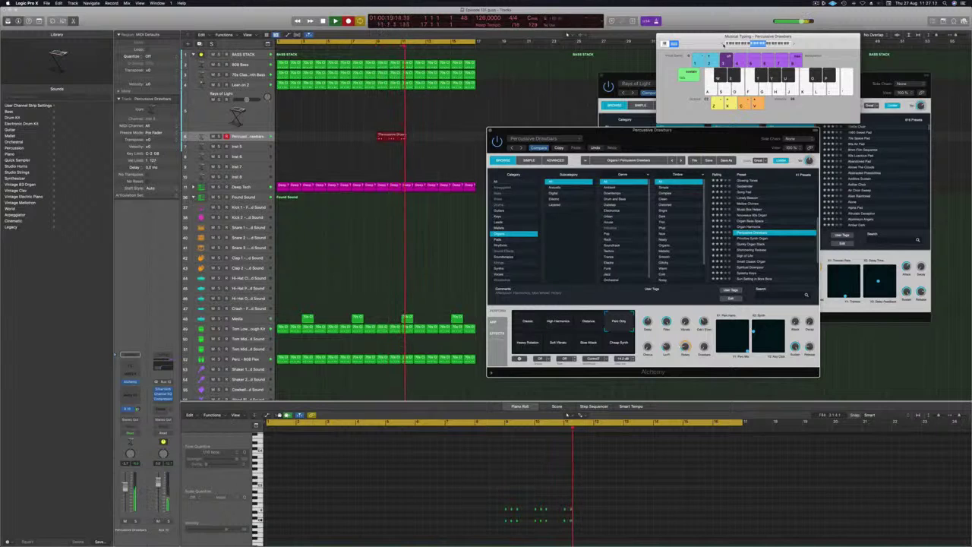
pyautogui.press('a')
pyautogui.press('d')
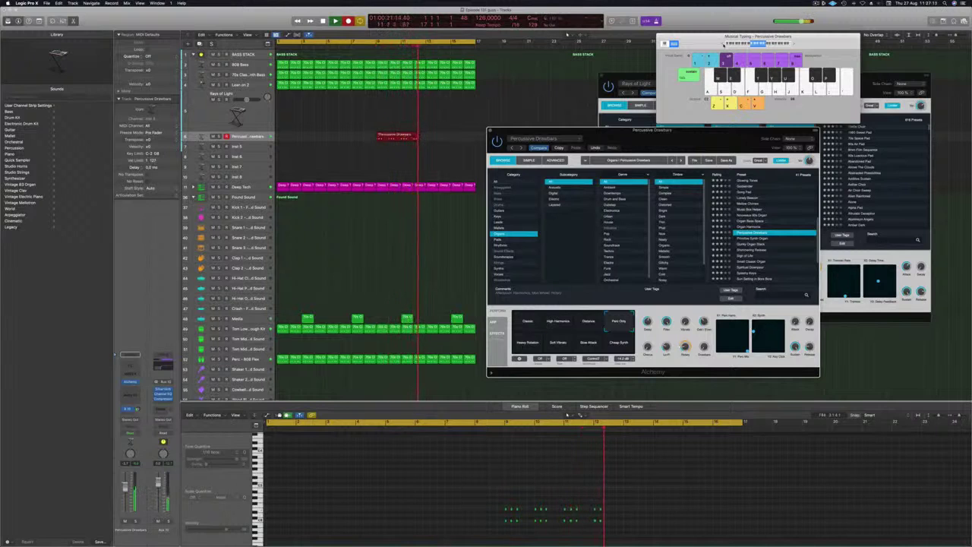
pyautogui.press('space')
# Step: Move the recorded Percussive Drawbars region to the start of the track and play its notes from the beginning
pyautogui.moveTo(401, 136); pyautogui.dragTo(302, 136)
pyautogui.scroll(3, 323, 490)
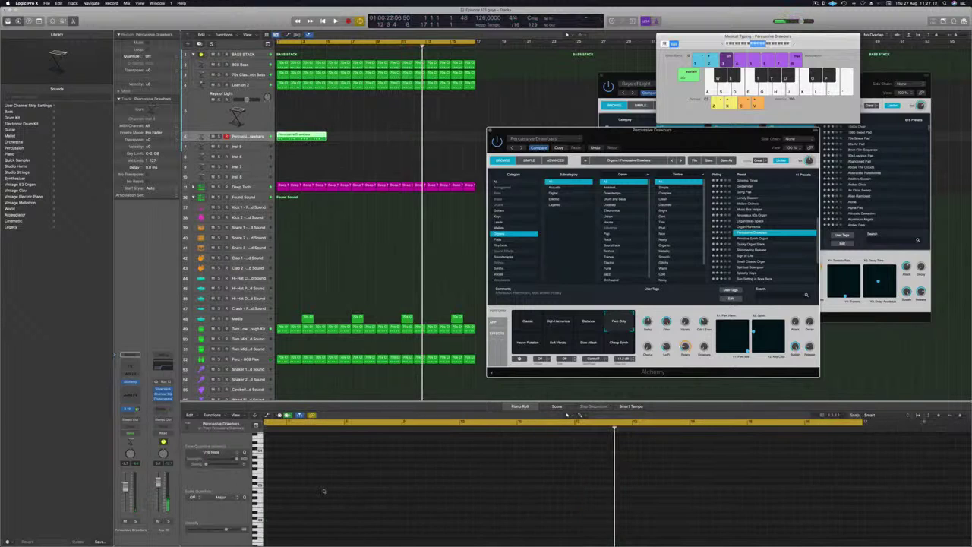
pyautogui.scroll(-3, 404, 482)
pyautogui.click(331, 158)
pyautogui.click(302, 135)
pyautogui.scroll(-3, 298, 489)
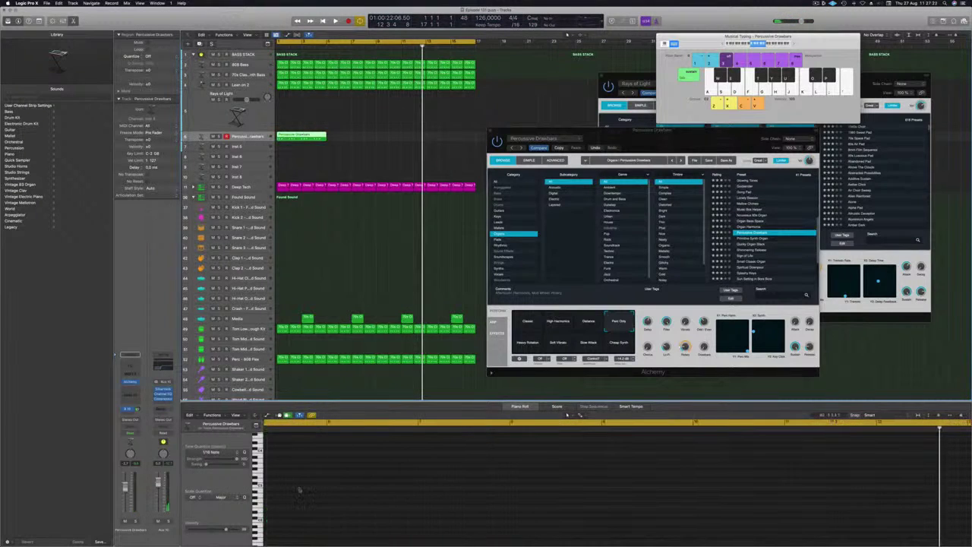
pyautogui.scroll(2, 304, 487)
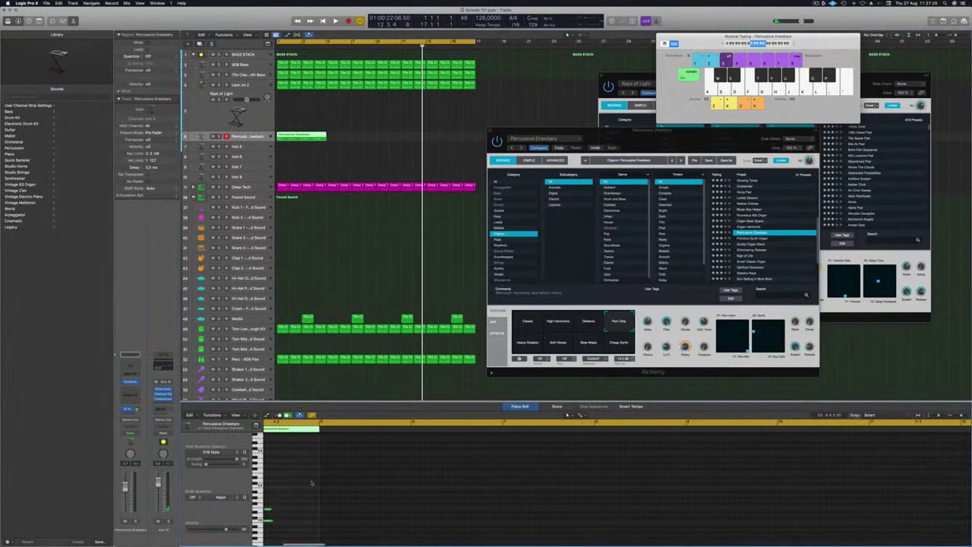
pyautogui.scroll(2, 317, 482)
pyautogui.press('Return')
pyautogui.press('space')
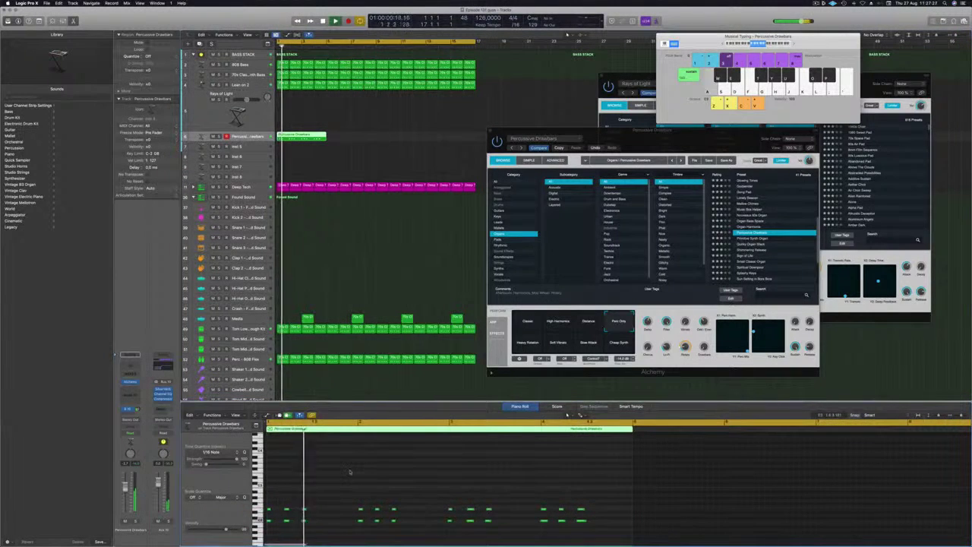
# Step: Quantize all notes in the Percussive Drawbars region to 1/16 notes and play the part from the start
pyautogui.moveTo(302, 539); pyautogui.dragTo(296, 544)
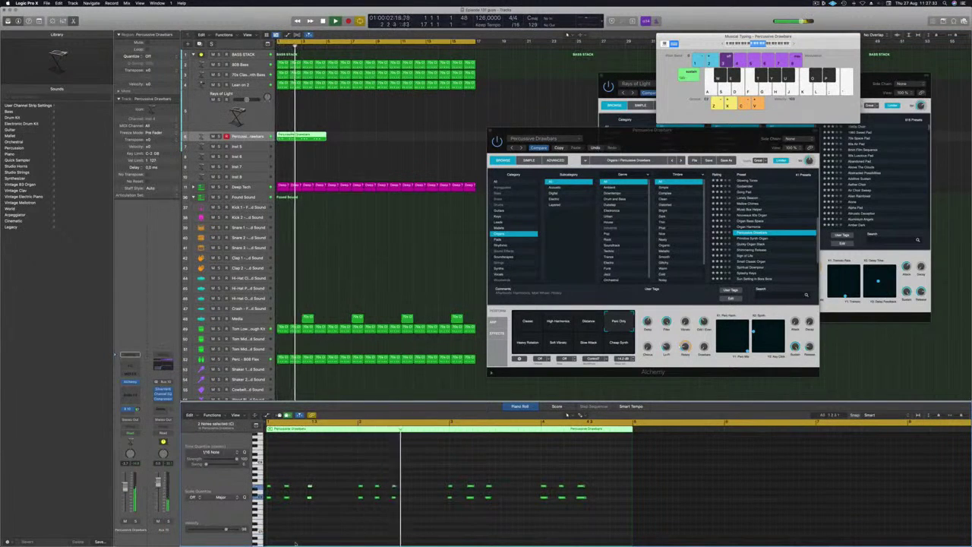
pyautogui.press('Return')
pyautogui.press('space')
pyautogui.press('Return')
pyautogui.press('space')
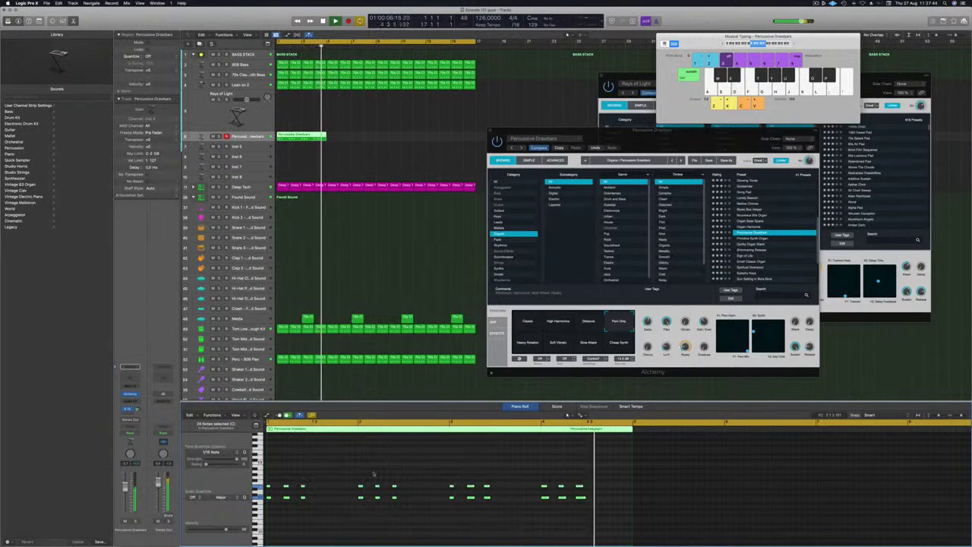
pyautogui.press('space')
# Step: Copy the Percussive Drawbars region so four regions fill the 16-bar loop, and lower the track's volume slightly
pyautogui.moveTo(302, 137); pyautogui.dragTo(418, 143)
pyautogui.moveTo(613, 144); pyautogui.dragTo(644, 105)
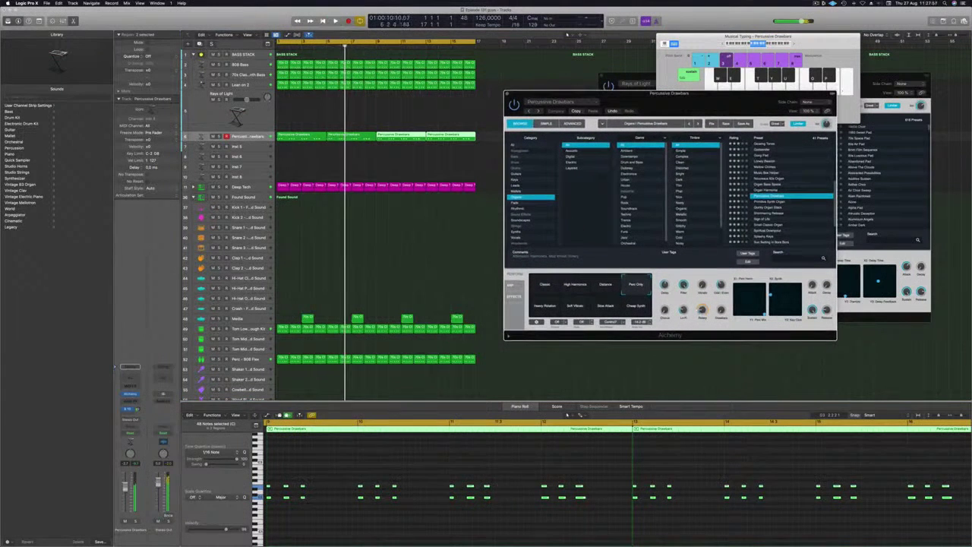
pyautogui.press('space')
pyautogui.moveTo(125, 486); pyautogui.dragTo(125, 489)
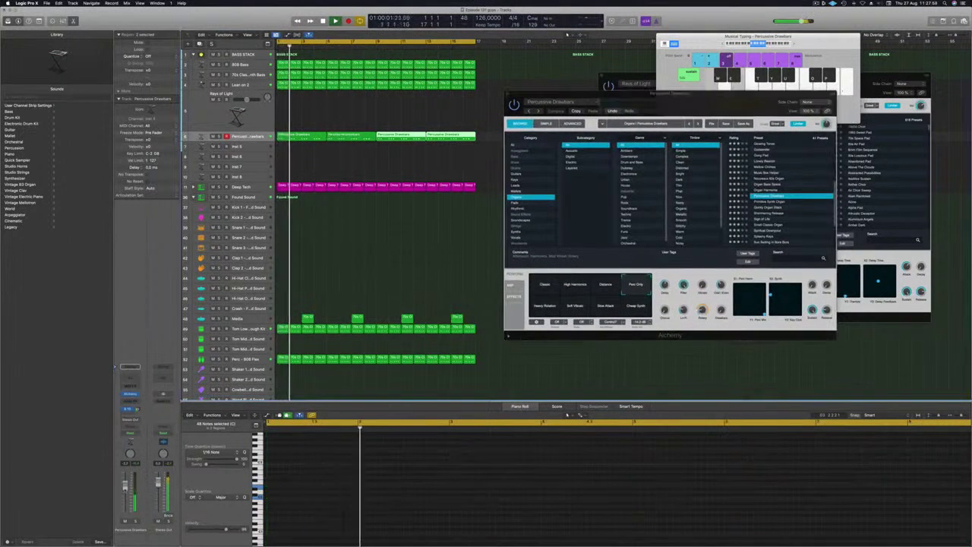
# Step: Audition the Cheap Synth, Soft Vibrato and Heavy Rotation variations of Percussive Drawbars and return to Perc Only
pyautogui.click(636, 305)
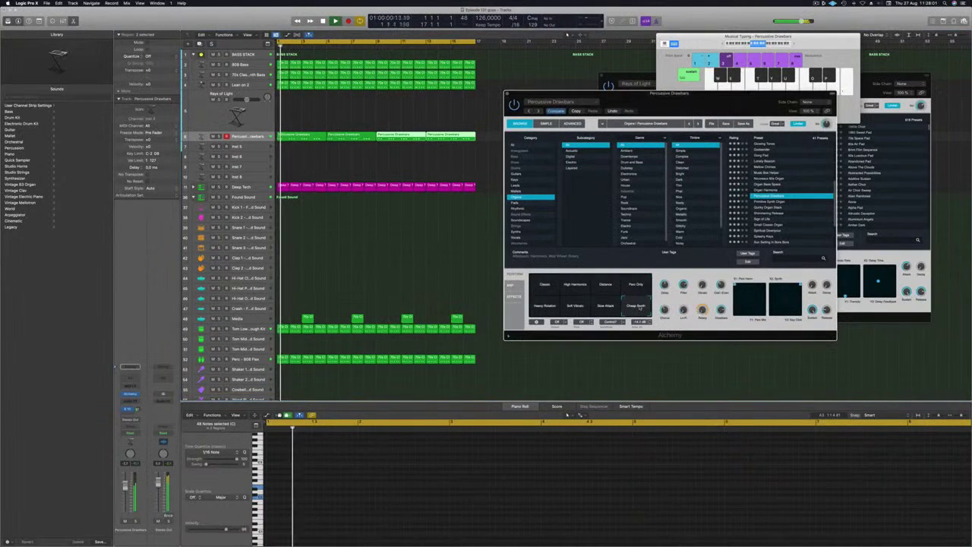
pyautogui.click(575, 305)
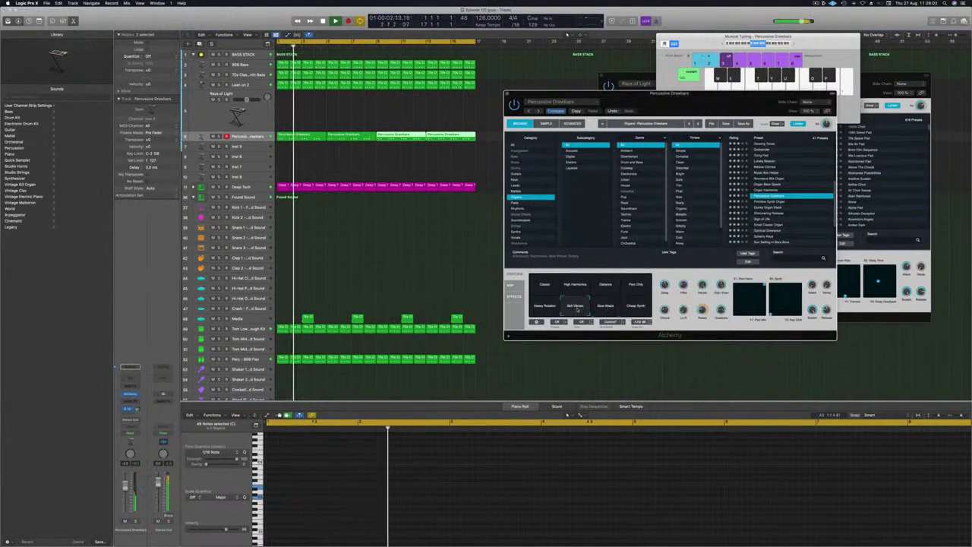
pyautogui.click(543, 306)
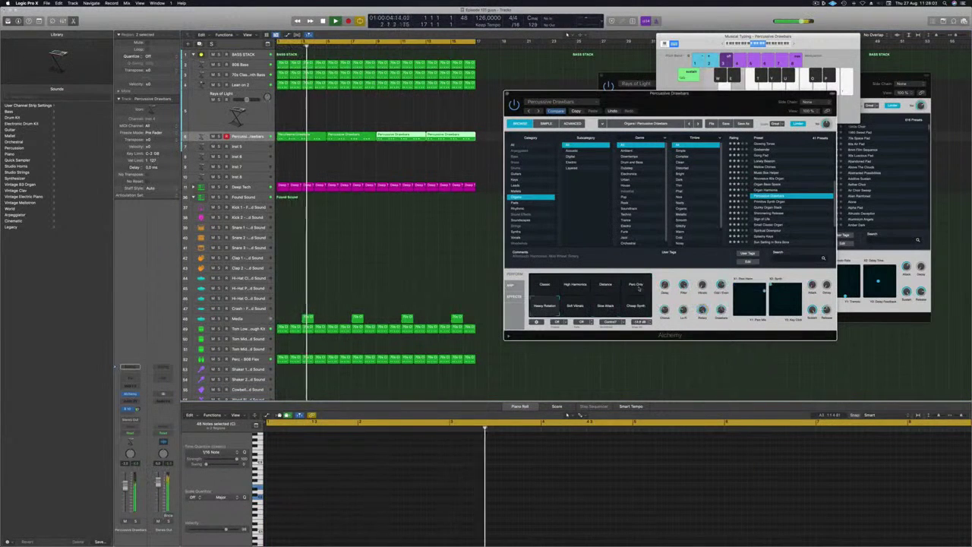
pyautogui.click(636, 284)
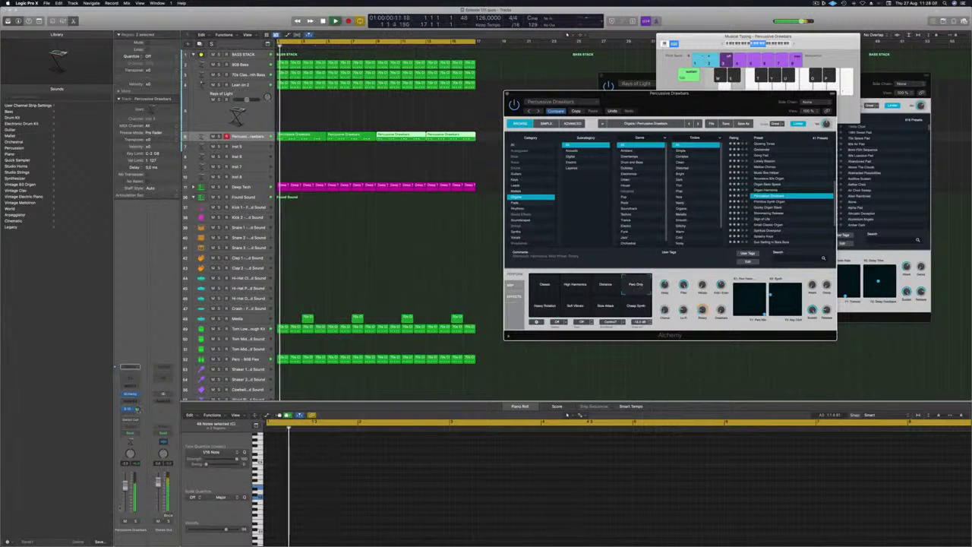
# Step: Adjust the Percussive Drawbars track's Bus 10 send level and close its Alchemy window
pyautogui.moveTo(137, 410); pyautogui.dragTo(138, 410)
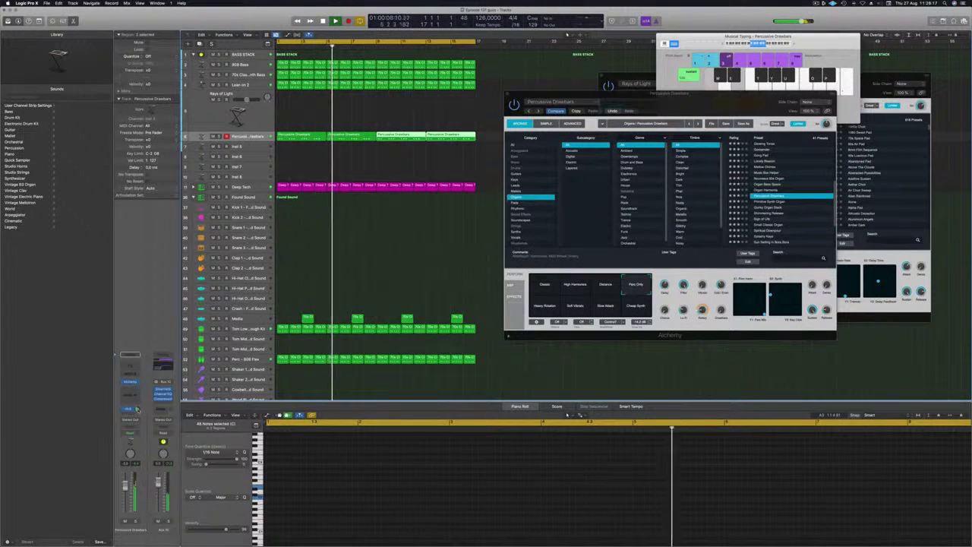
pyautogui.click(720, 100)
pyautogui.moveTo(721, 99); pyautogui.dragTo(710, 103)
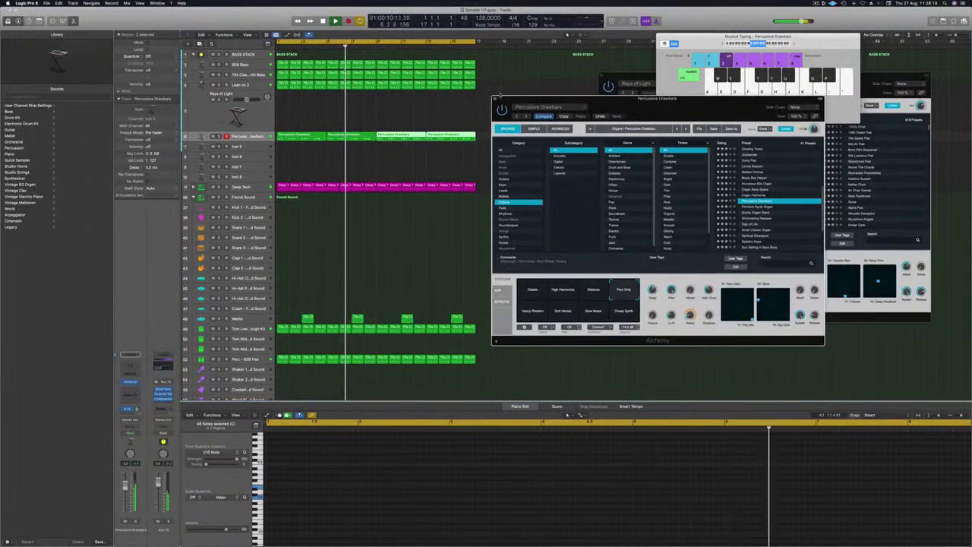
pyautogui.press('super+w')
# Step: Copy the first Percussive Drawbars region onto the Inst 5 track at the start of the song
pyautogui.click(294, 139)
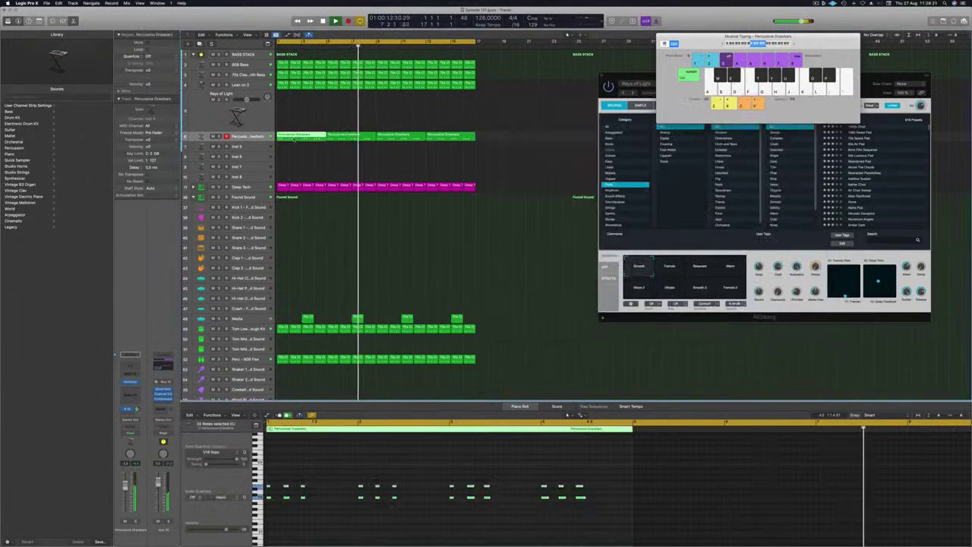
pyautogui.moveTo(294, 138); pyautogui.dragTo(295, 147)
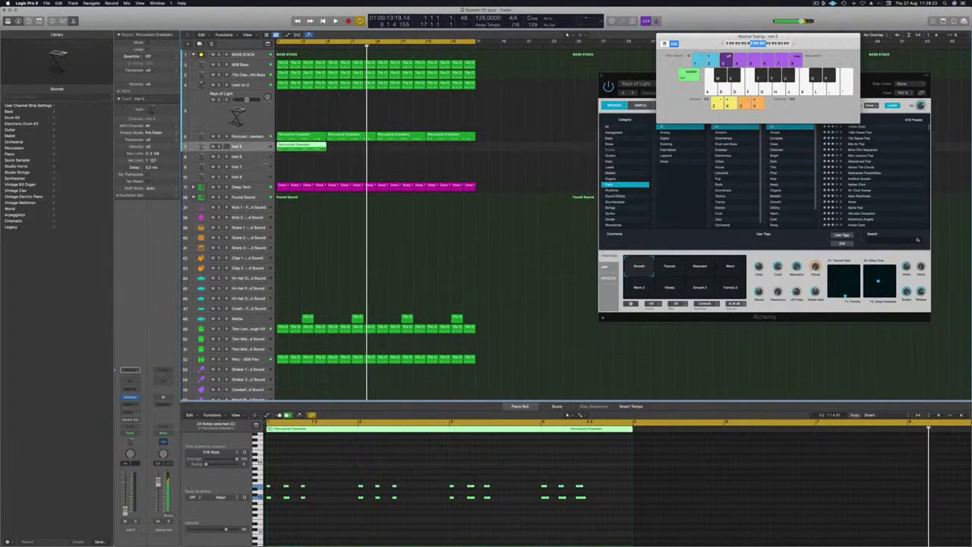
# Step: Reduce the copied Inst 5 region to one two-note chord per bar and shift the remaining notes about three beats later
pyautogui.moveTo(309, 471); pyautogui.dragTo(280, 524)
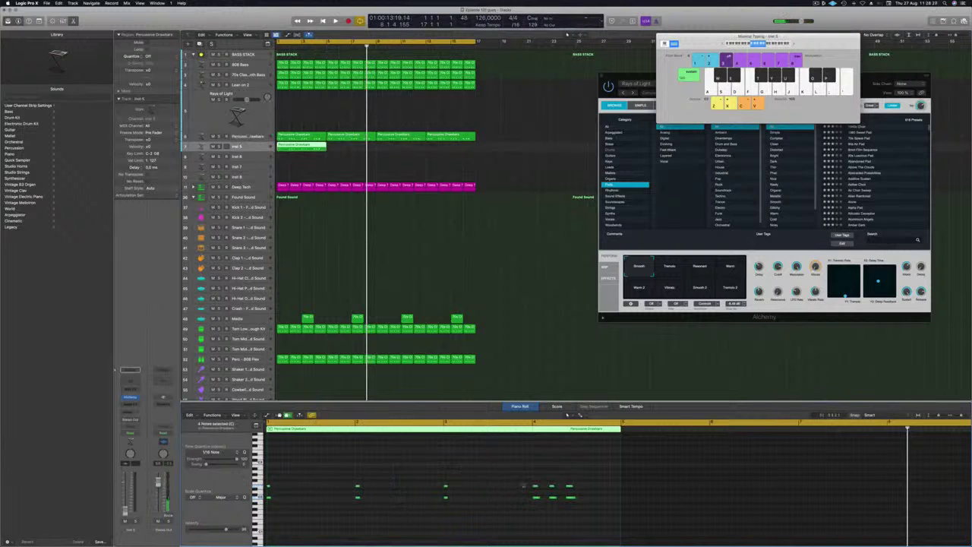
pyautogui.press('Delete')
pyautogui.moveTo(561, 471); pyautogui.dragTo(272, 523)
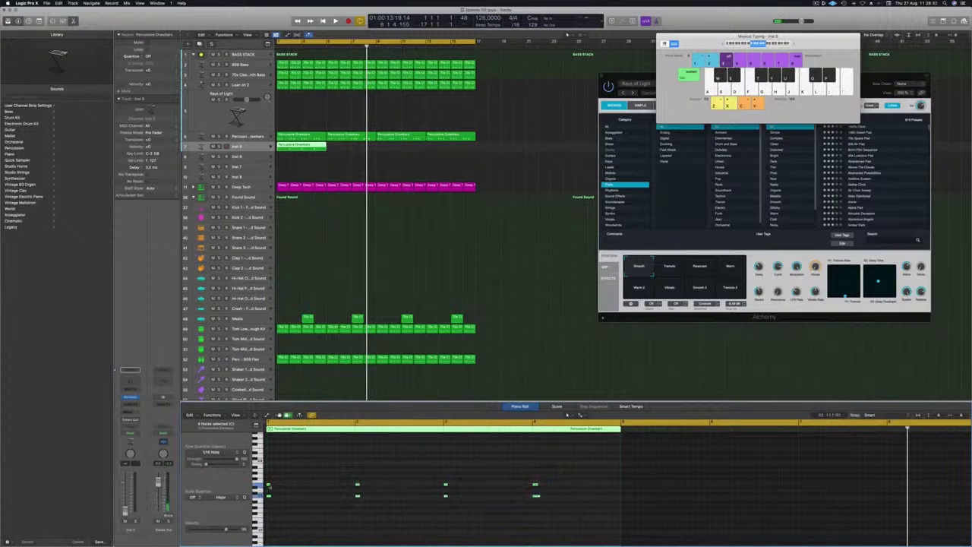
pyautogui.moveTo(268, 486); pyautogui.dragTo(357, 486)
pyautogui.moveTo(270, 484); pyautogui.dragTo(334, 485)
# Step: Play the loop from the start with the edited region and open the Alchemy window of Inst 5
pyautogui.press('Return')
pyautogui.press('space')
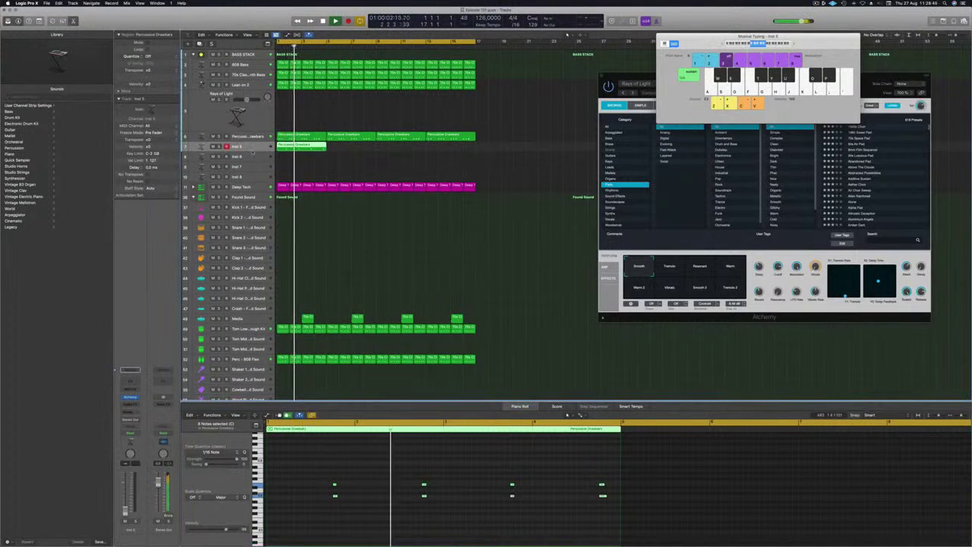
pyautogui.press('Return')
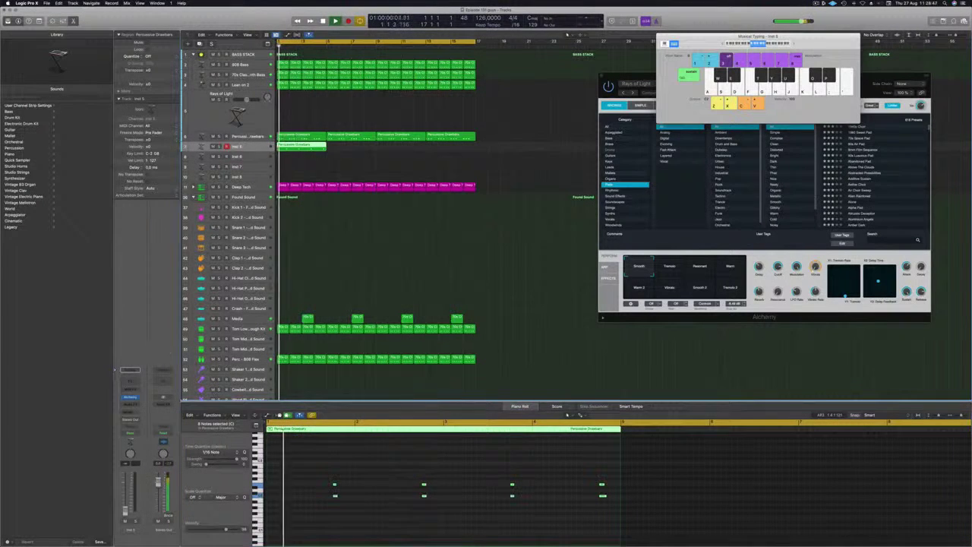
pyautogui.click(130, 396)
pyautogui.press('space')
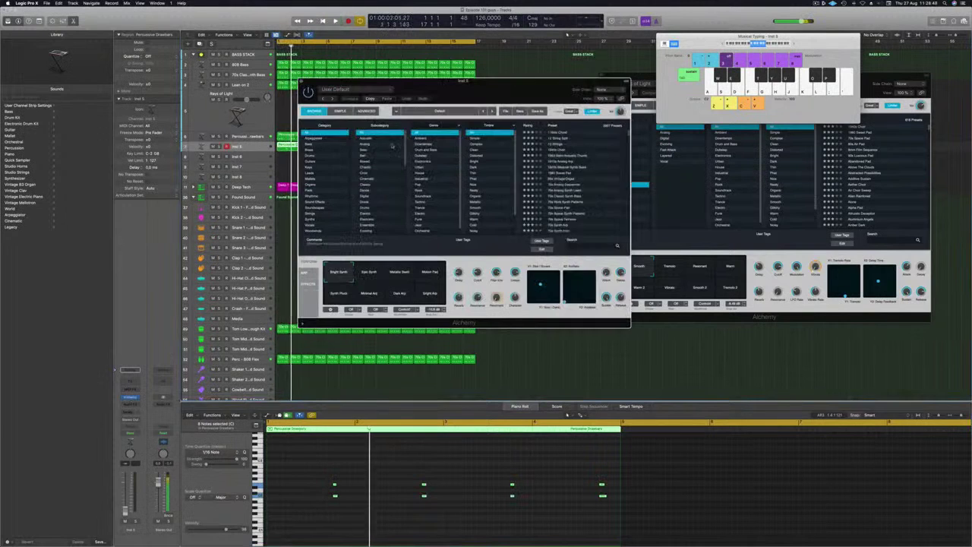
pyautogui.moveTo(514, 92); pyautogui.dragTo(586, 98)
pyautogui.press('space')
# Step: Audition Alchemy's Synth Pluck, Dark Arp and Motion Pad variations on Inst 5 and raise the track's volume
pyautogui.click(411, 299)
pyautogui.press('space')
pyautogui.press('space')
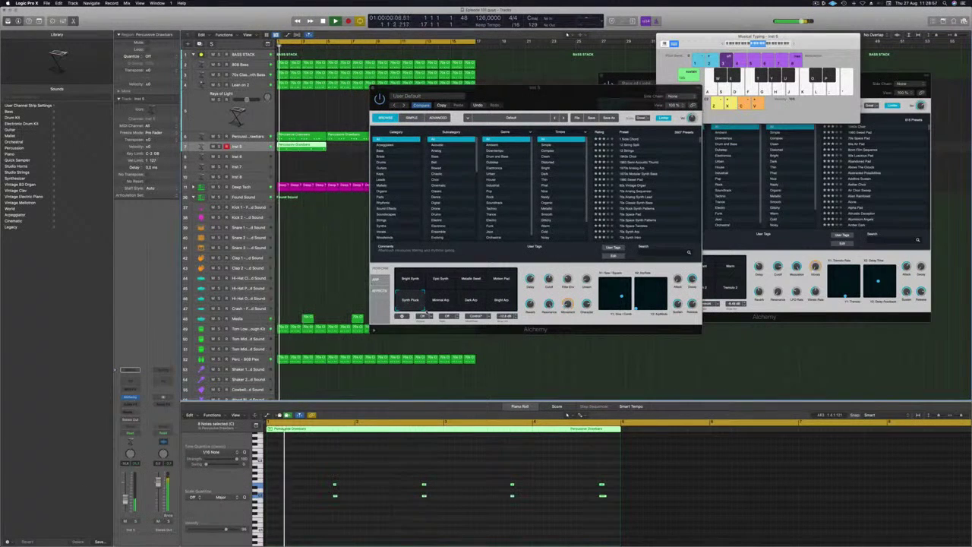
pyautogui.click(471, 300)
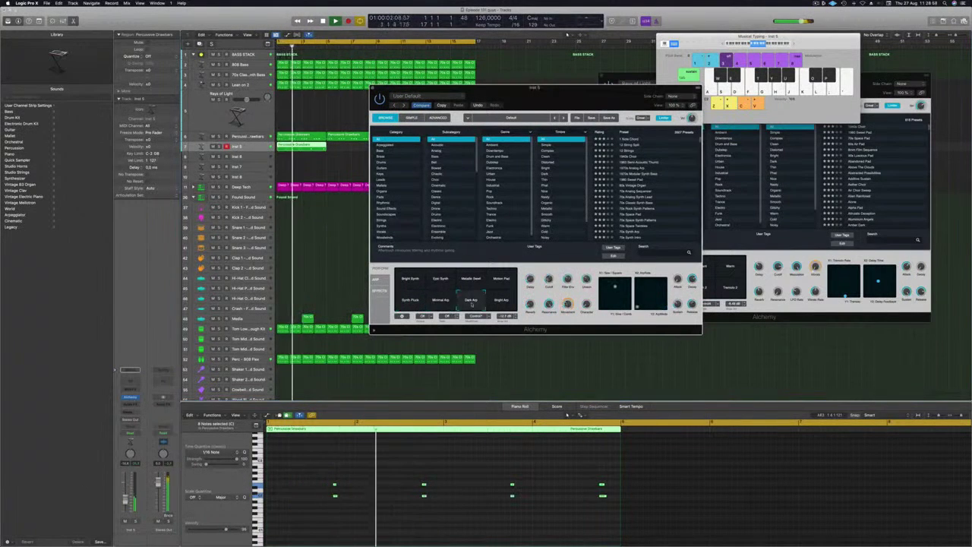
pyautogui.click(501, 280)
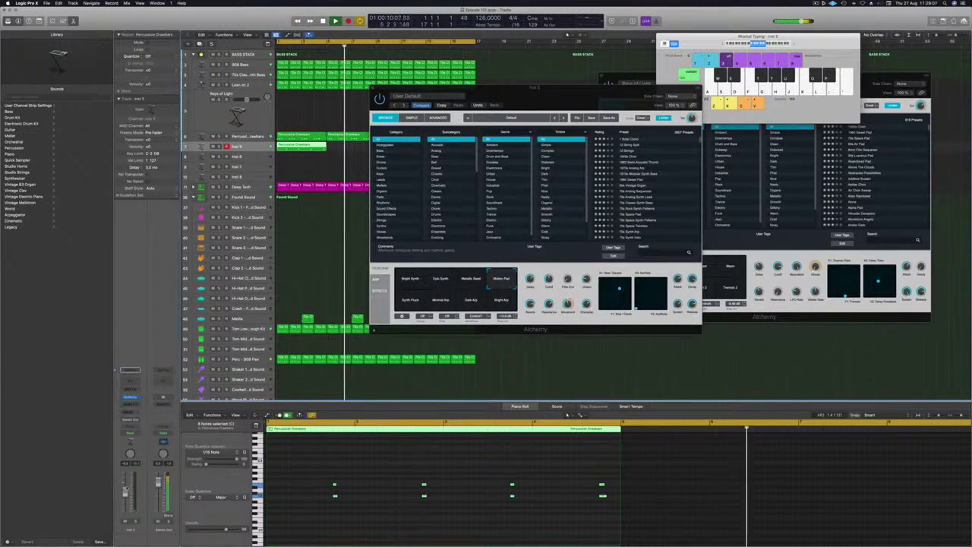
pyautogui.press('space')
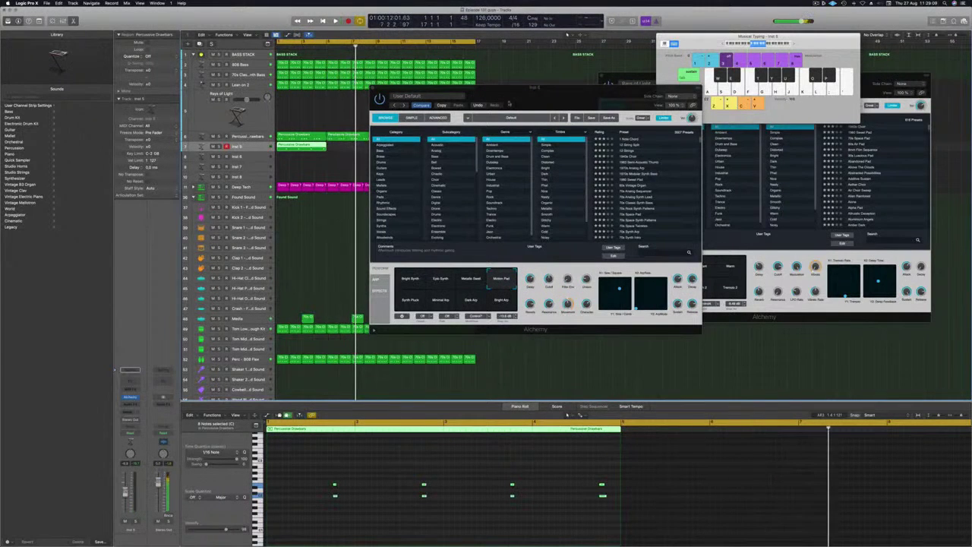
# Step: Copy the Inst 5 region so that four regions fill the 16-bar loop, and play it back
pyautogui.moveTo(536, 90); pyautogui.dragTo(767, 99)
pyautogui.moveTo(299, 146); pyautogui.dragTo(404, 149)
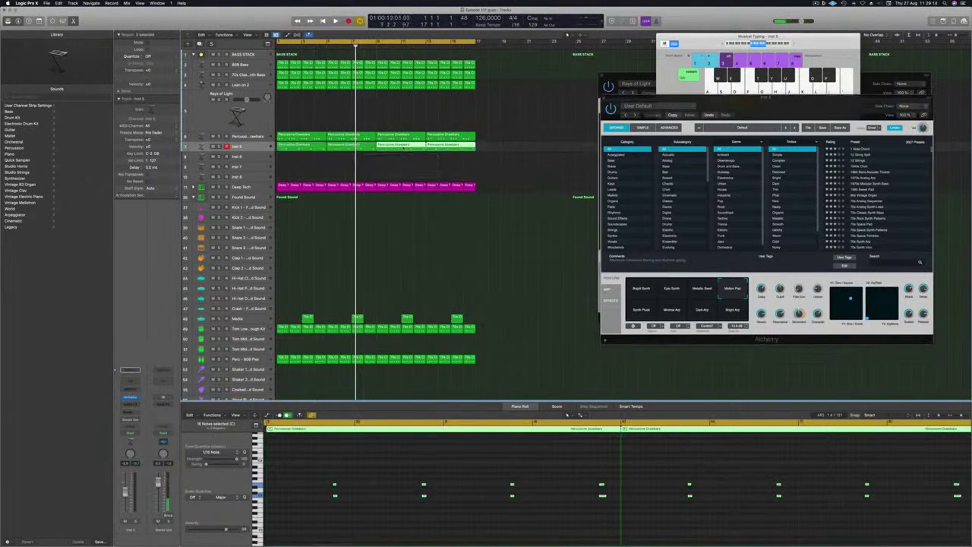
pyautogui.press('space')
pyautogui.press('space')
pyautogui.press('space')
pyautogui.click(258, 146)
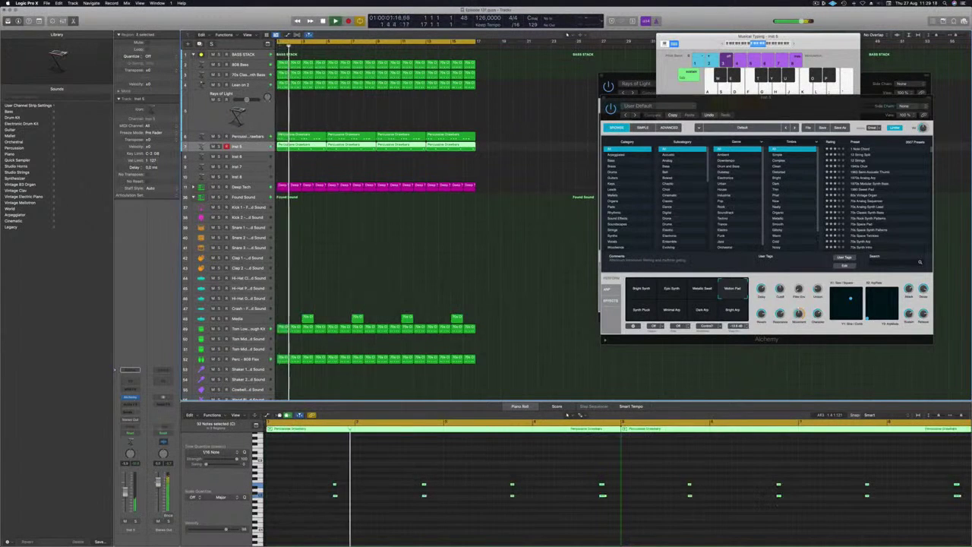
# Step: Filter Alchemy's presets to the Synths category during playback and load 80s Synth Pop Lead (1)
pyautogui.moveTo(797, 99); pyautogui.dragTo(646, 100)
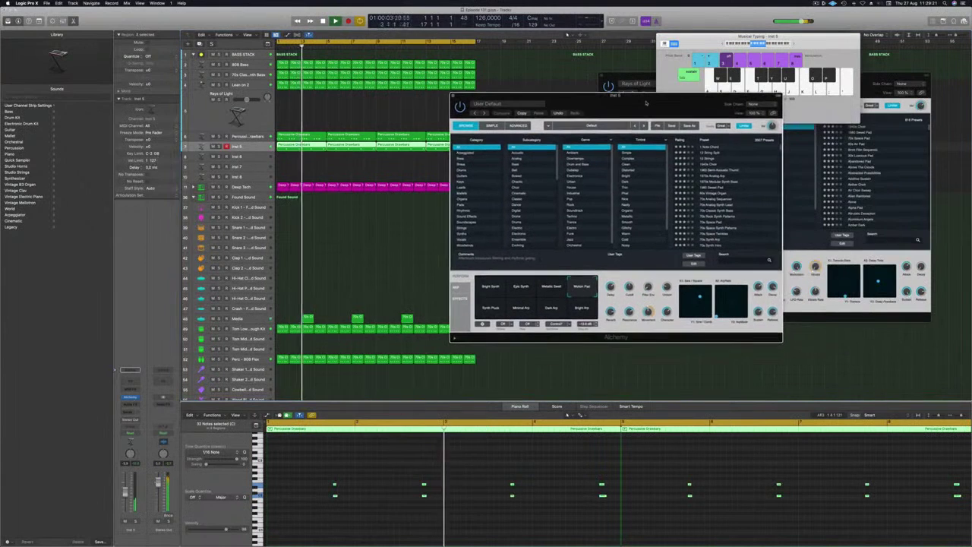
pyautogui.press('space')
pyautogui.press('space')
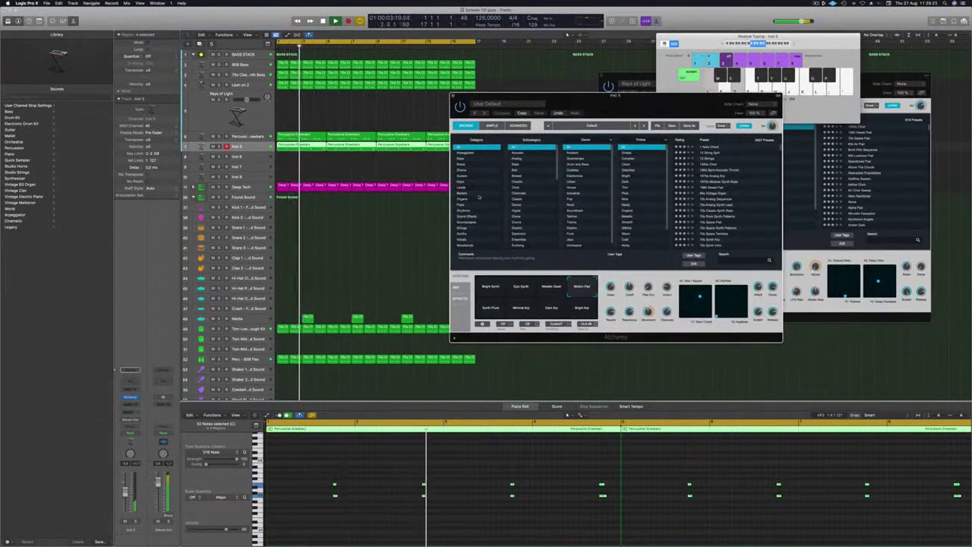
pyautogui.click(469, 234)
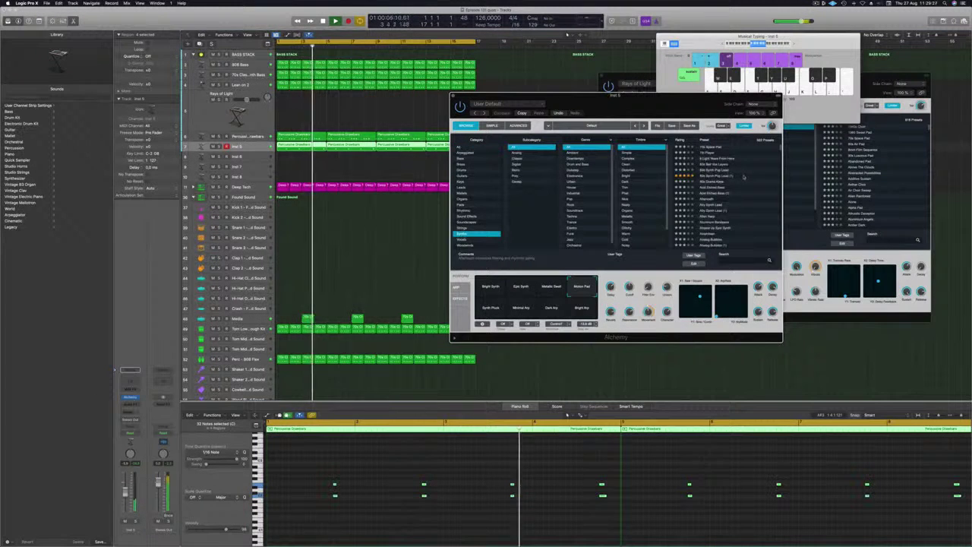
pyautogui.click(718, 176)
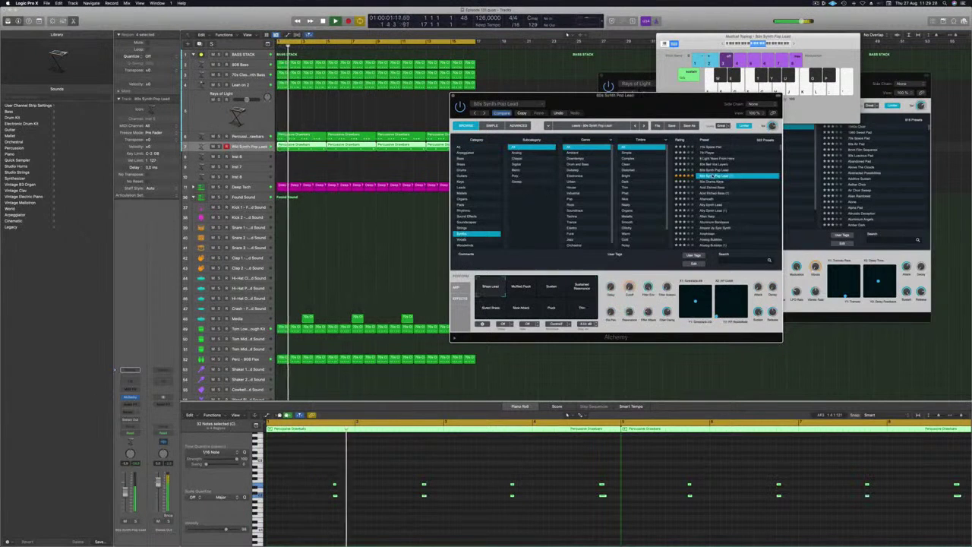
# Step: Audition further Synths presets from 90s Drama Keys through Alien Harp, and load Analog Osmosis
pyautogui.press('Down')
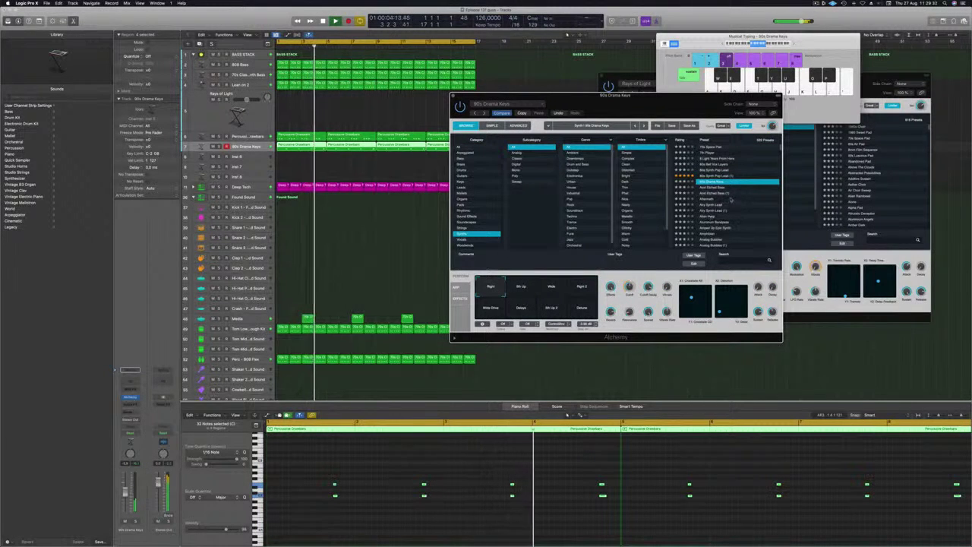
pyautogui.press('Down')
pyautogui.press('Down')
pyautogui.press('Down')
pyautogui.press('Down')
pyautogui.press('Down')
pyautogui.press('Down')
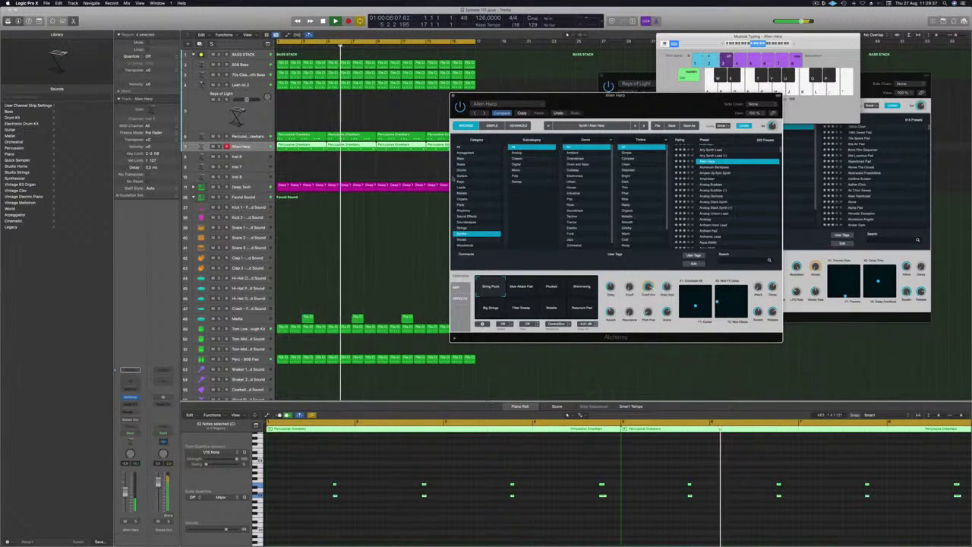
pyautogui.click(713, 197)
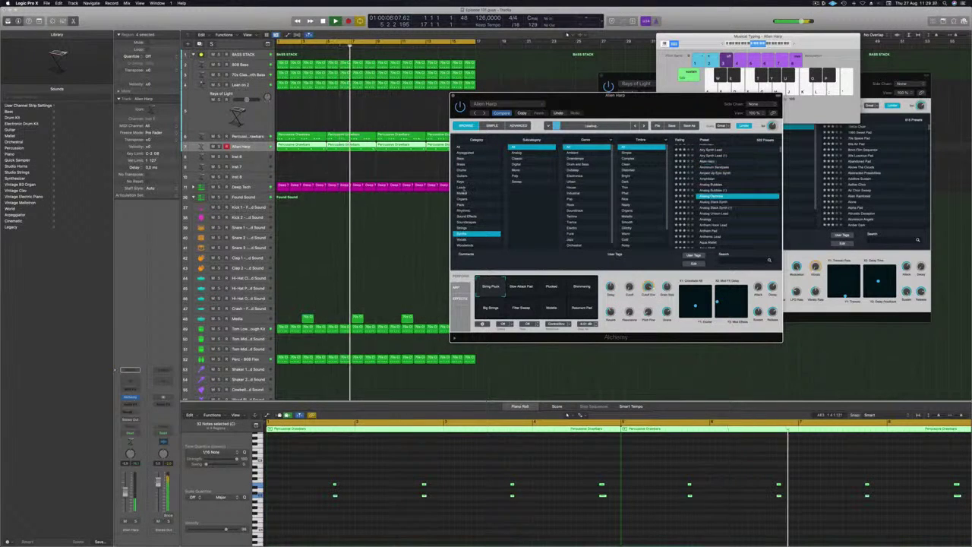
# Step: Filter Alchemy's presets to Pads with the Fast Attack subcategory and load Epic Synth String Ensemble
pyautogui.click(461, 204)
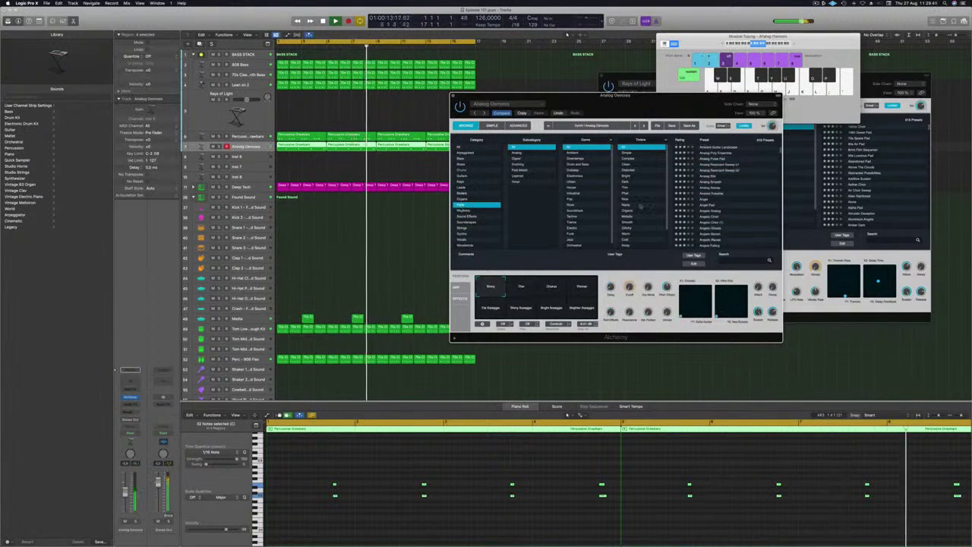
pyautogui.scroll(-1, 640, 206)
pyautogui.scroll(-1, 640, 206)
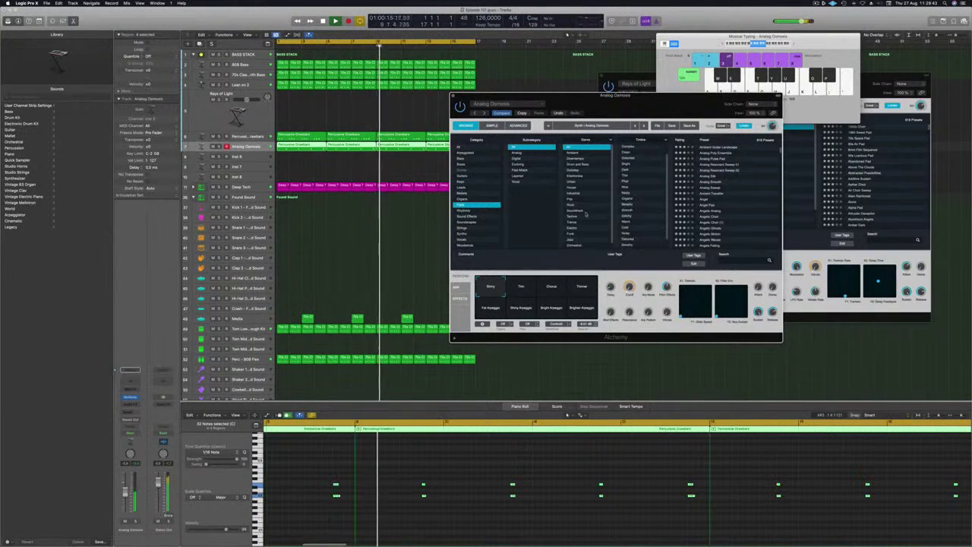
pyautogui.scroll(-1, 585, 211)
pyautogui.click(520, 170)
pyautogui.scroll(-5, 732, 173)
pyautogui.click(730, 215)
pyautogui.scroll(5, 731, 170)
pyautogui.moveTo(679, 104); pyautogui.dragTo(699, 79)
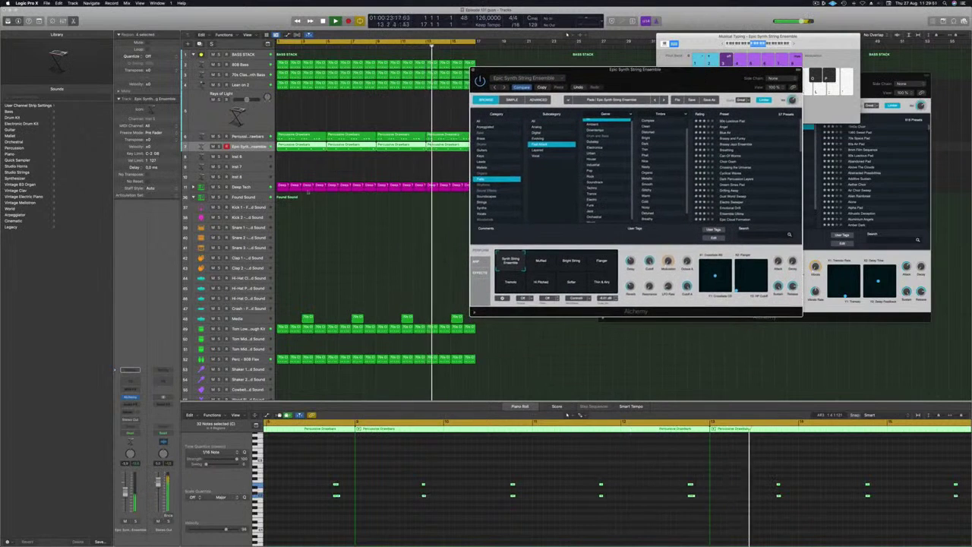
# Step: Choose the Muffled variation of Epic Synth String Ensemble and raise the track's volume while the loop plays
pyautogui.press('Return')
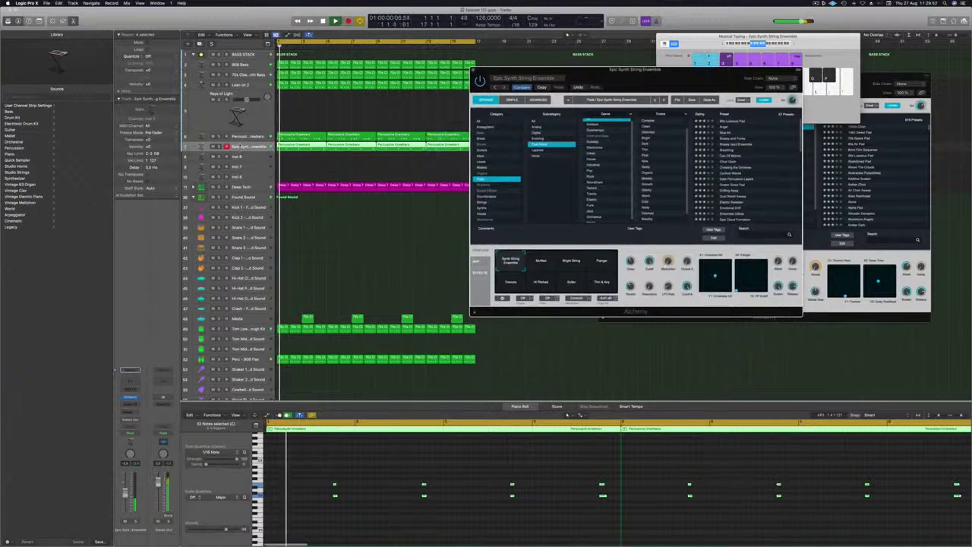
pyautogui.moveTo(125, 493); pyautogui.dragTo(125, 495)
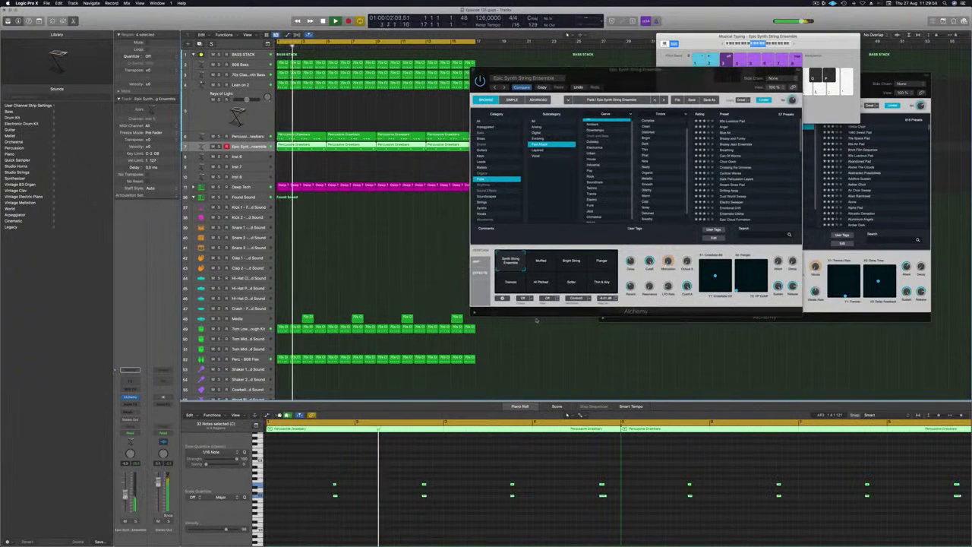
pyautogui.click(541, 262)
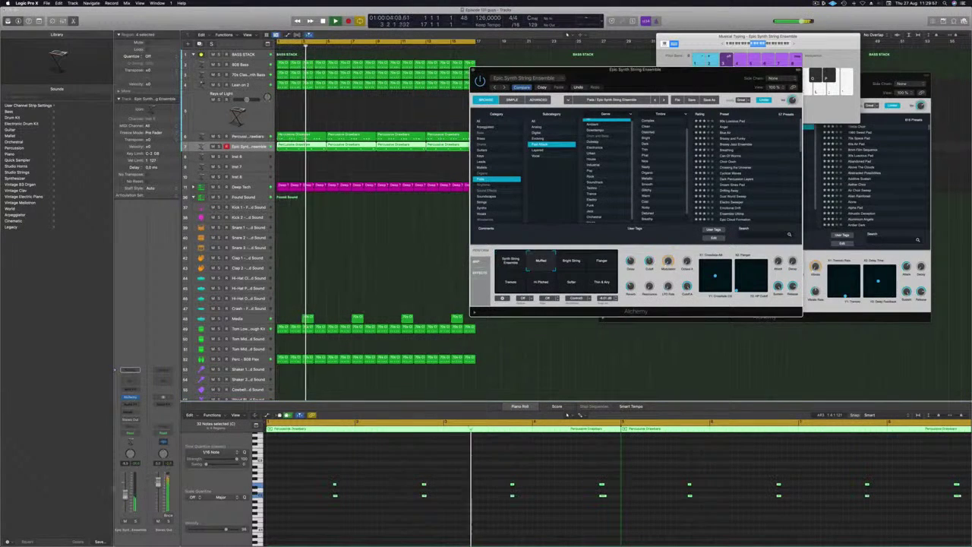
pyautogui.click(125, 486)
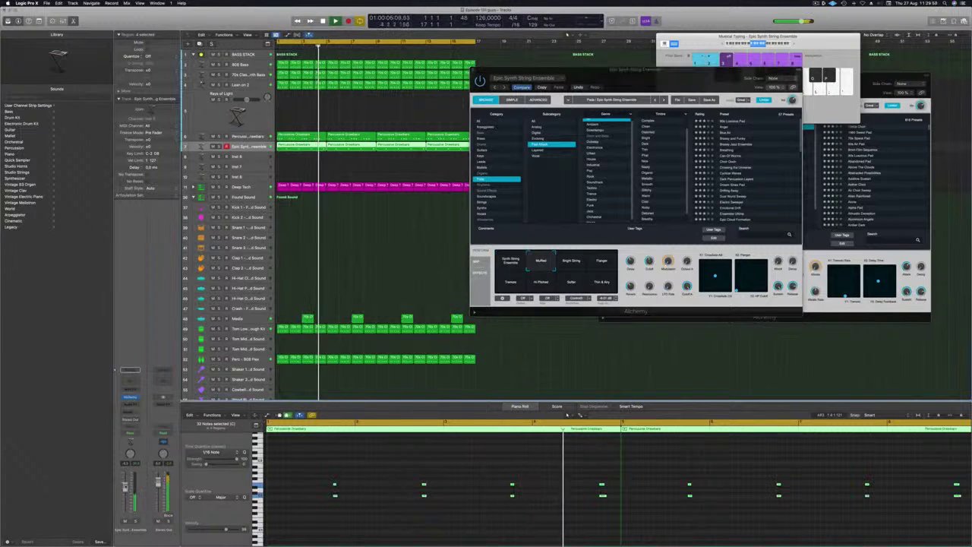
pyautogui.click(301, 468)
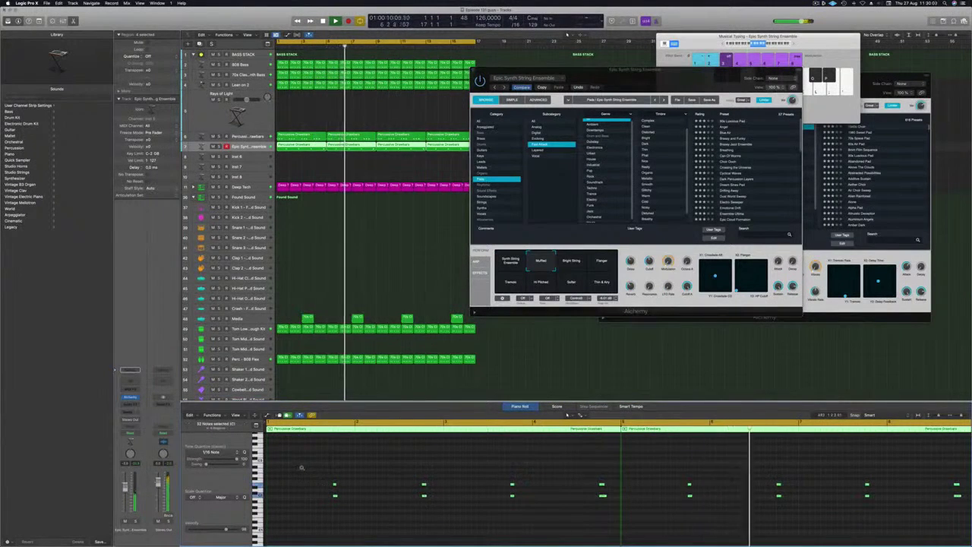
pyautogui.scroll(3, 302, 468)
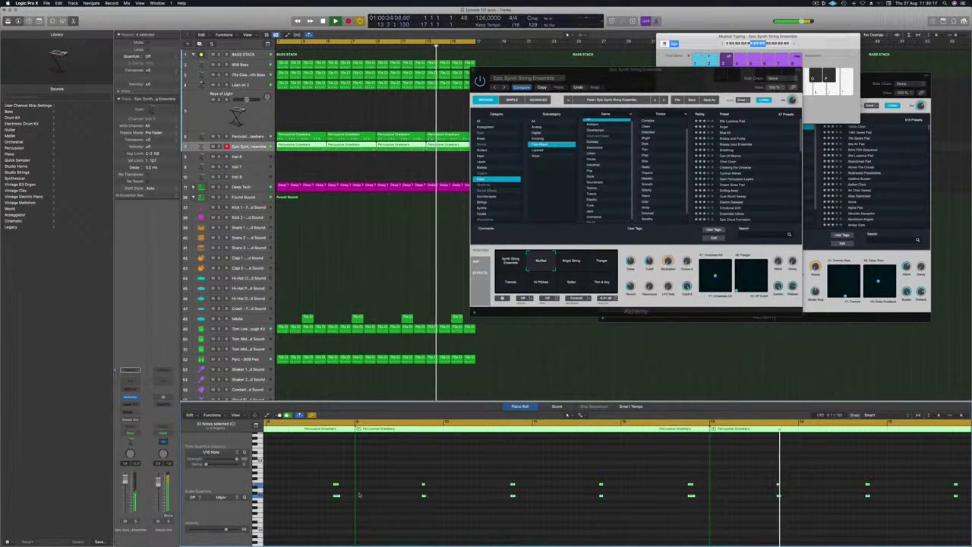
# Step: Audition the Bright String, Flanger, Thin & Airy and Softer variations and return to Muffled
pyautogui.click(571, 263)
pyautogui.click(598, 262)
pyautogui.click(602, 282)
pyautogui.click(570, 283)
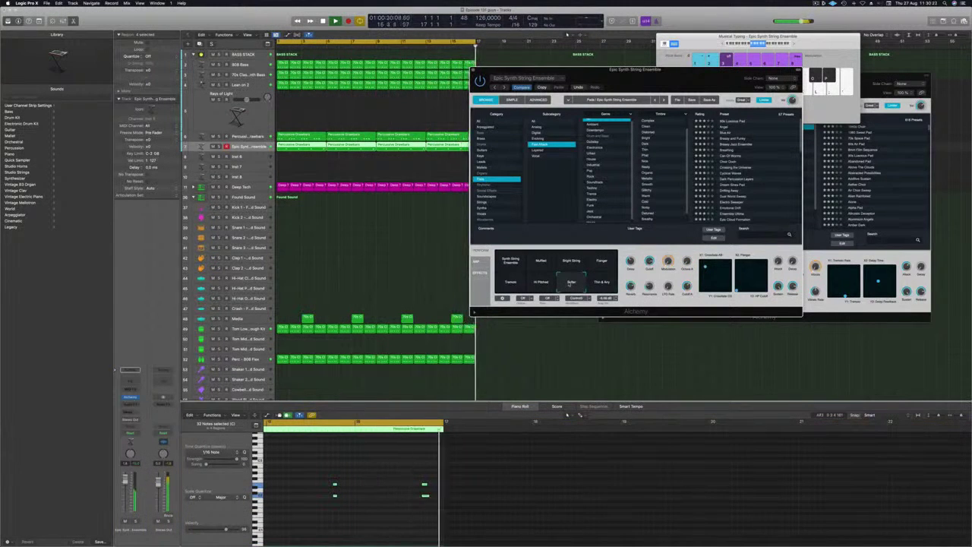
pyautogui.click(541, 261)
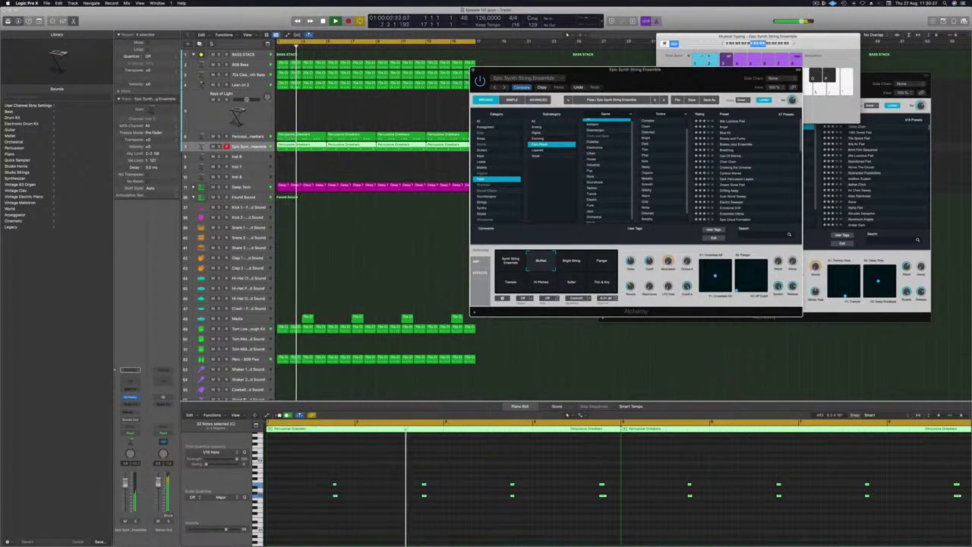
# Step: Add a Channel EQ to the Epic Synth String Ensemble track, enable its low-cut filter and raise the cutoff frequency
pyautogui.click(519, 406)
pyautogui.click(130, 381)
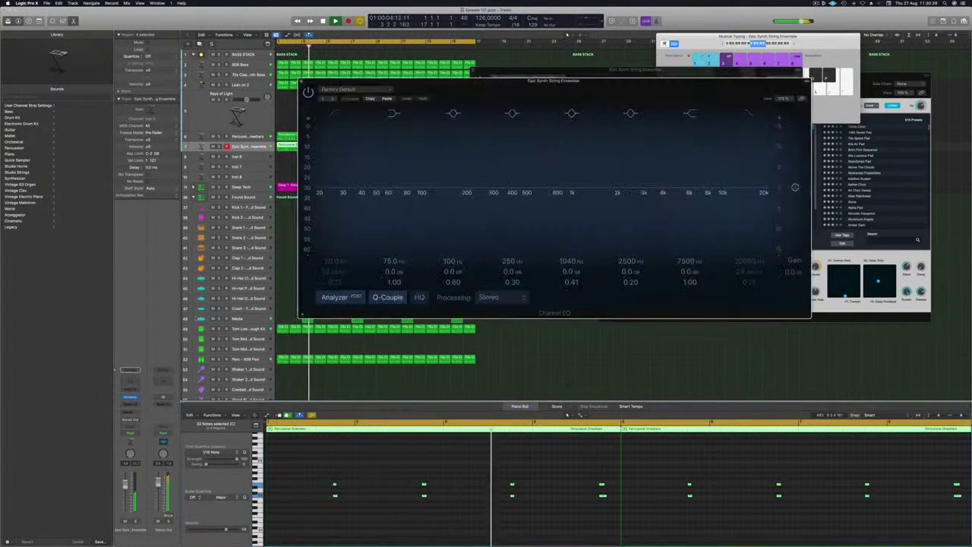
pyautogui.click(338, 113)
pyautogui.moveTo(332, 187); pyautogui.dragTo(493, 181)
pyautogui.click(301, 81)
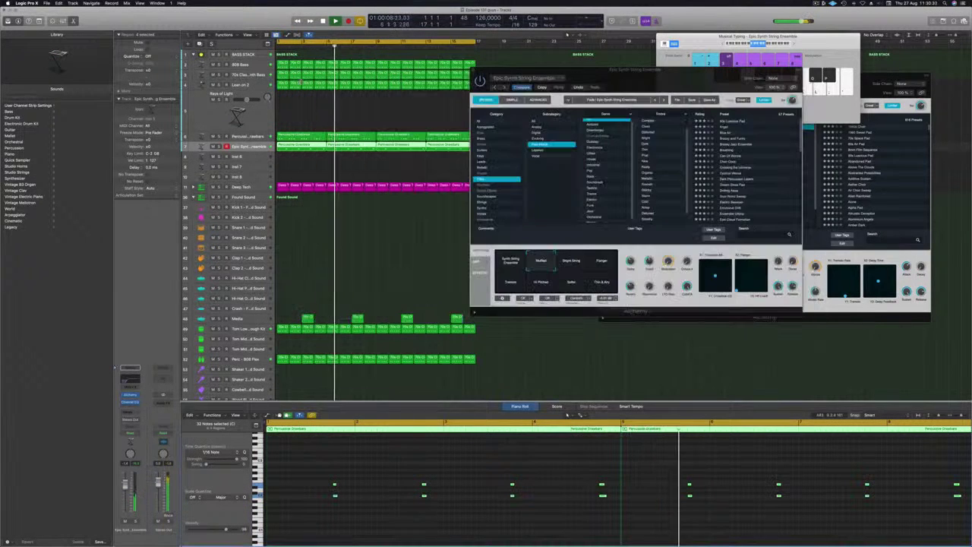
# Step: Close the Epic Synth String Ensemble Alchemy window, deselect its regions and play the loop from the start
pyautogui.click(816, 4)
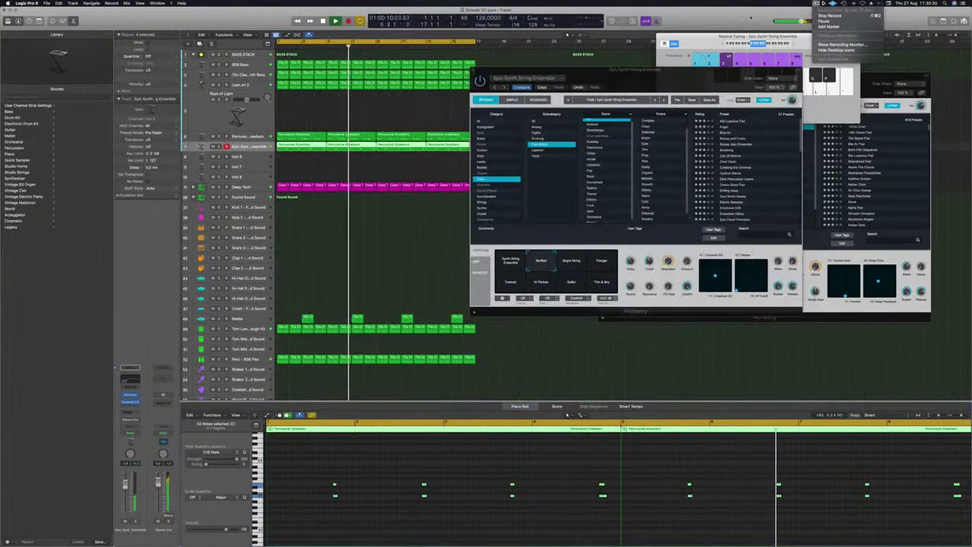
pyautogui.click(816, 4)
pyautogui.moveTo(633, 77); pyautogui.dragTo(588, 83)
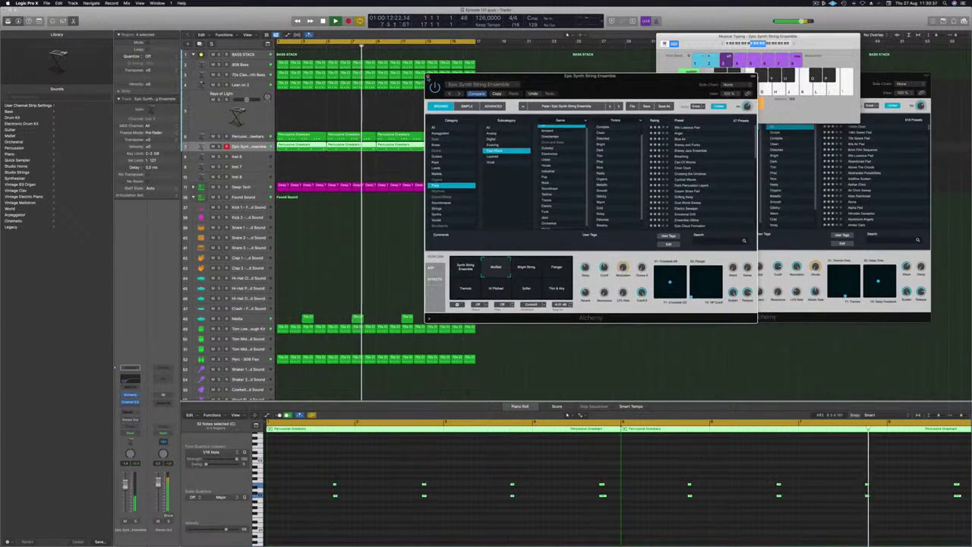
pyautogui.click(427, 76)
pyautogui.click(339, 283)
pyautogui.press('Return')
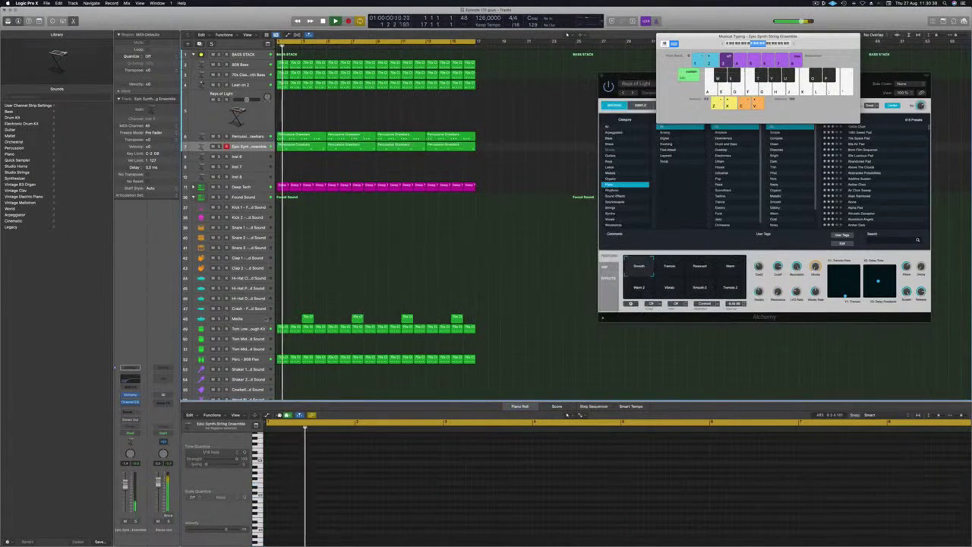
# Step: Delete the second and fourth regions, at bars 7 and 15, from the sparse track just above the Tom Low track
pyautogui.moveTo(362, 318); pyautogui.dragTo(364, 320)
pyautogui.press('Delete')
pyautogui.moveTo(442, 296); pyautogui.dragTo(479, 323)
pyautogui.press('Delete')
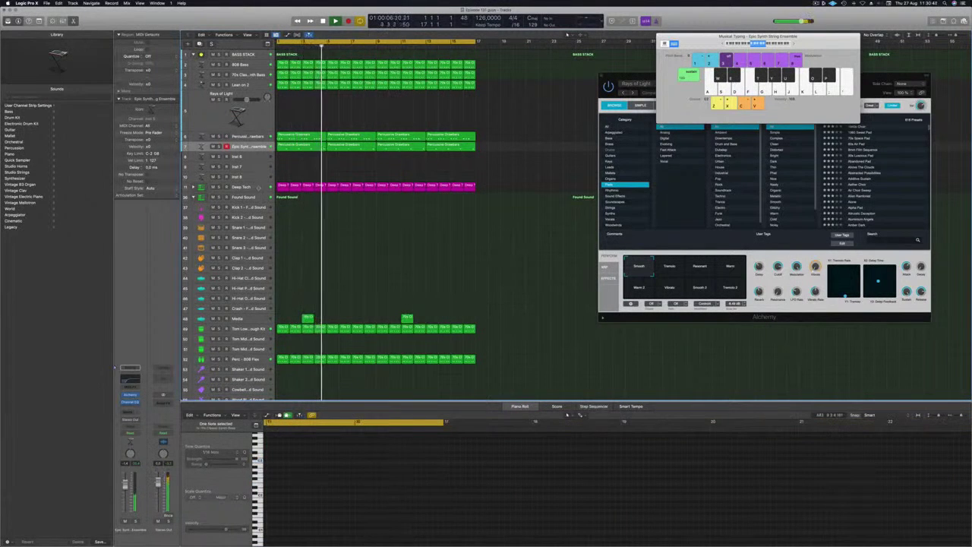
# Step: Collapse the Found Sound track stack, toggle solo on the Epic Synth String Ensemble track and select that track
pyautogui.click(194, 197)
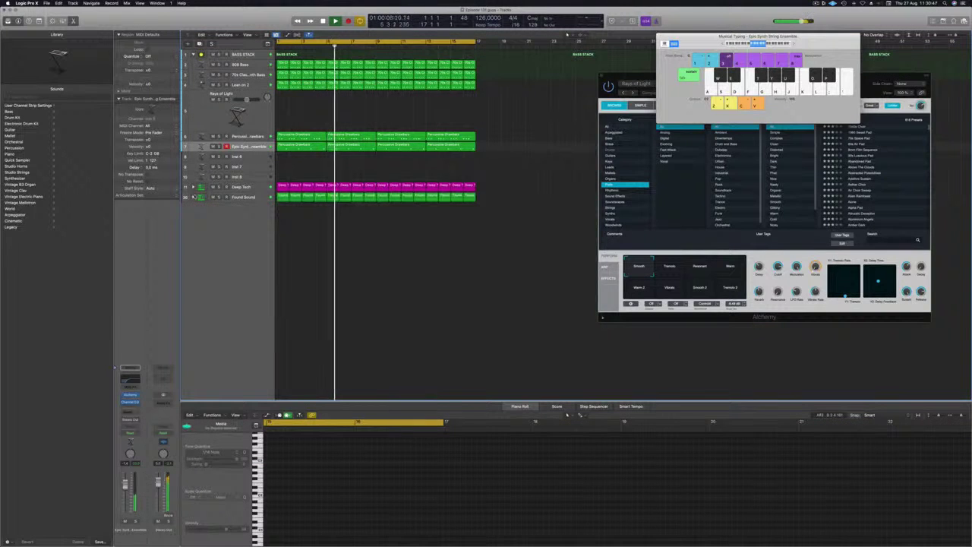
pyautogui.scroll(5, 318, 271)
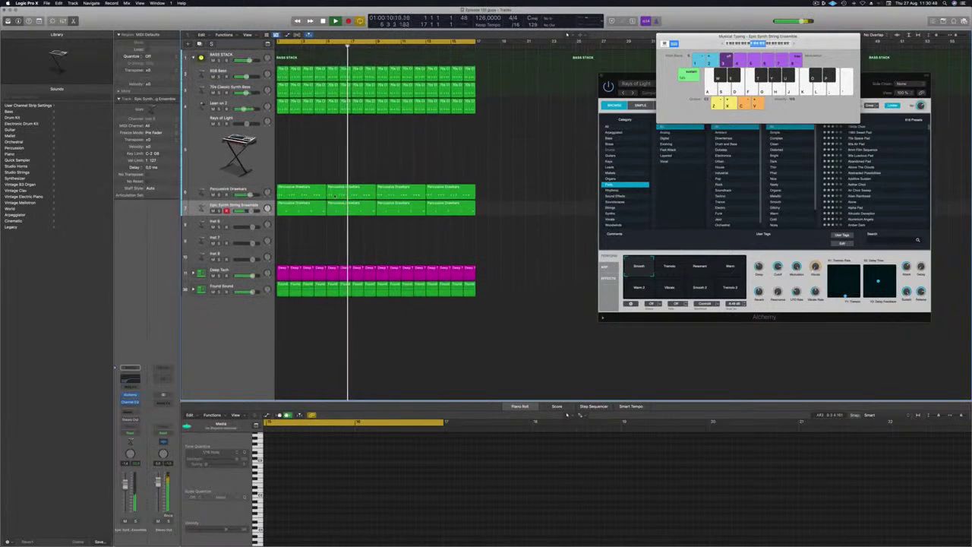
pyautogui.click(219, 211)
pyautogui.click(219, 211)
pyautogui.click(220, 206)
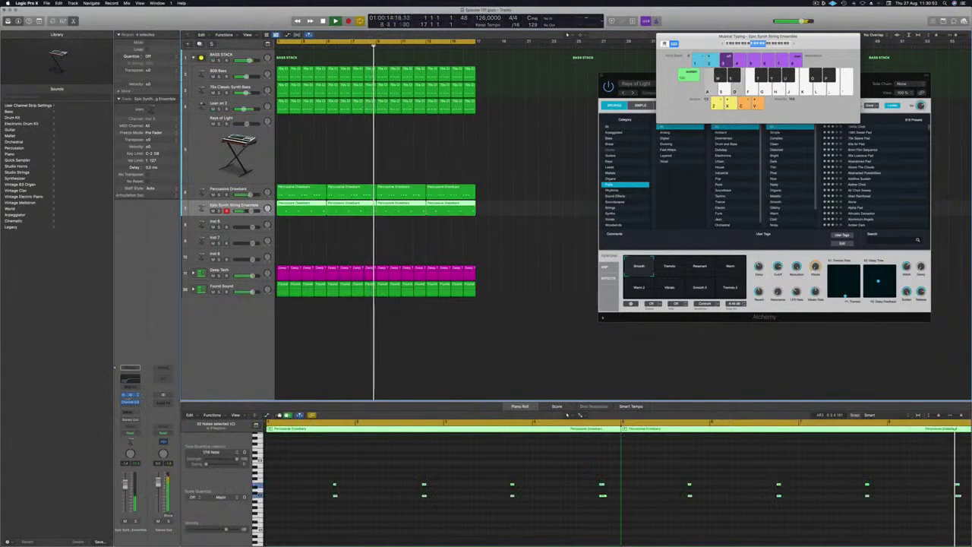
# Step: Open Alchemy on the Epic Synth String Ensemble track, fine-tune the track's volume and close the instrument window
pyautogui.click(131, 395)
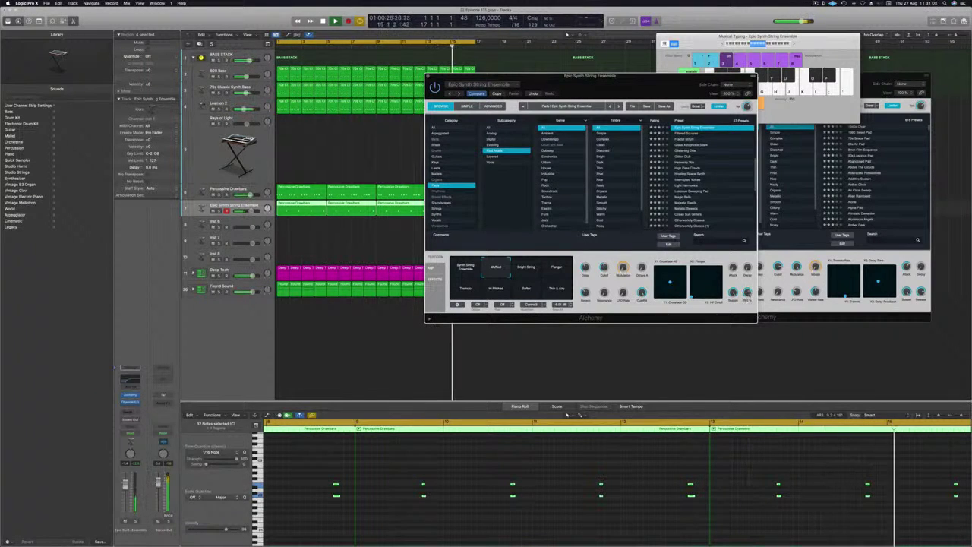
pyautogui.click(125, 483)
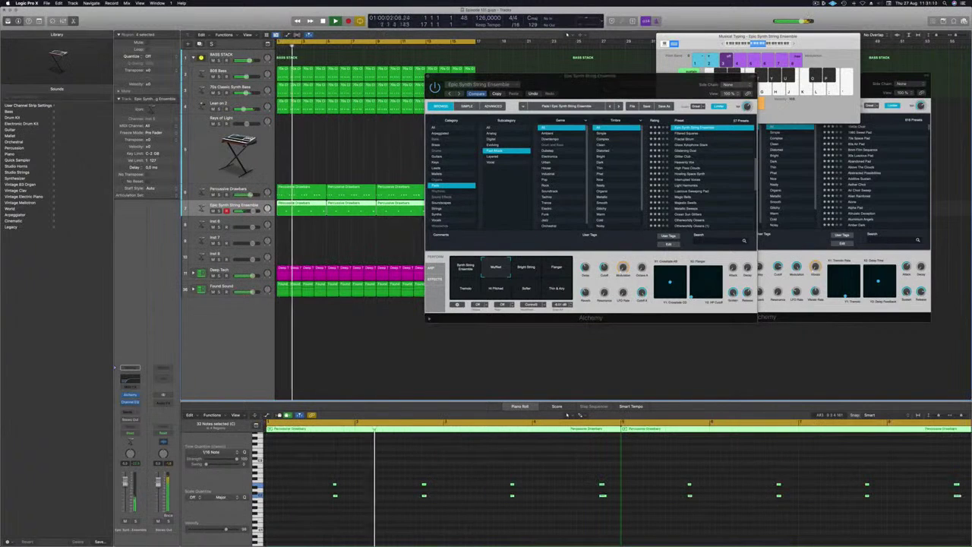
pyautogui.click(428, 76)
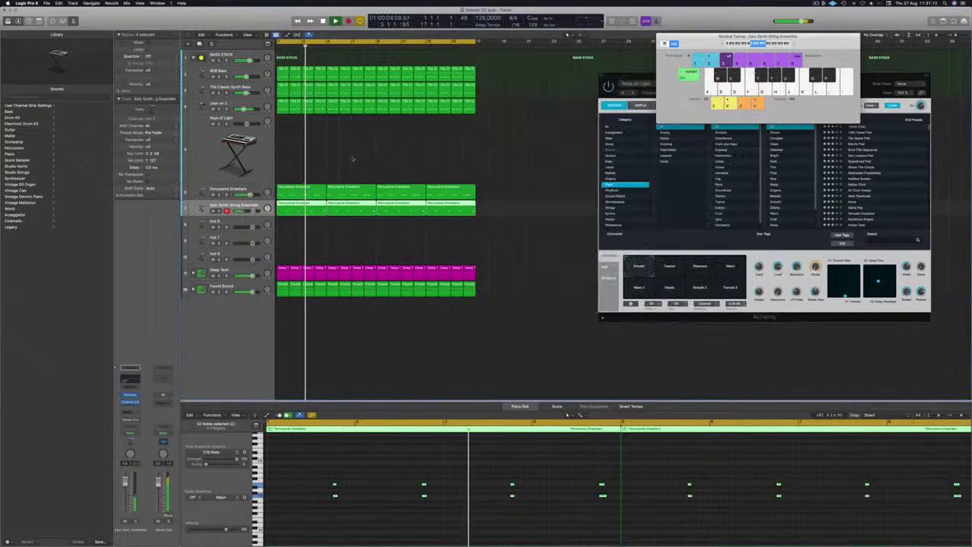
# Step: Add a Channel EQ to the Percussive Drawbars track, enable its low-cut filter, raise the cutoff frequency and close the EQ
pyautogui.hscroll(-3, 365, 157)
pyautogui.scroll(-2, 364, 156)
pyautogui.scroll(-2, 344, 152)
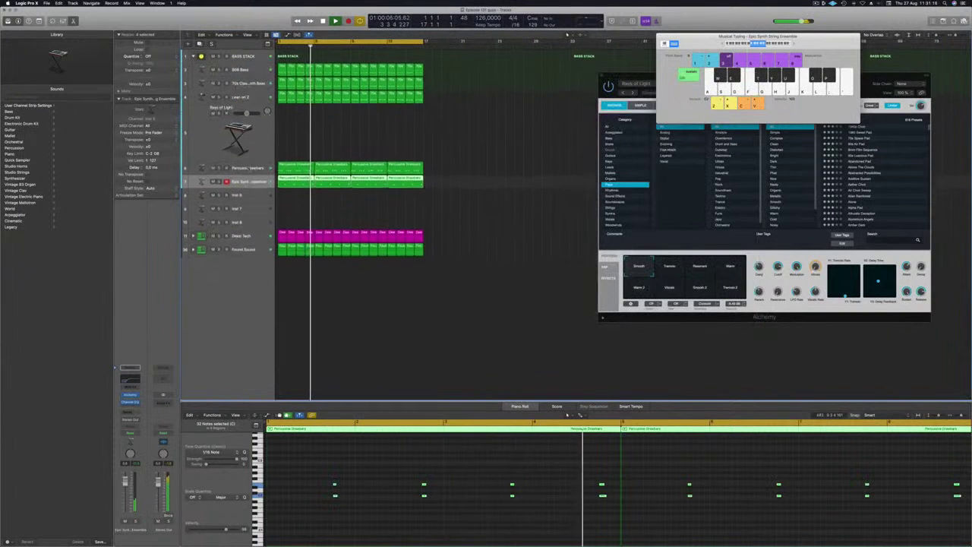
pyautogui.click(247, 151)
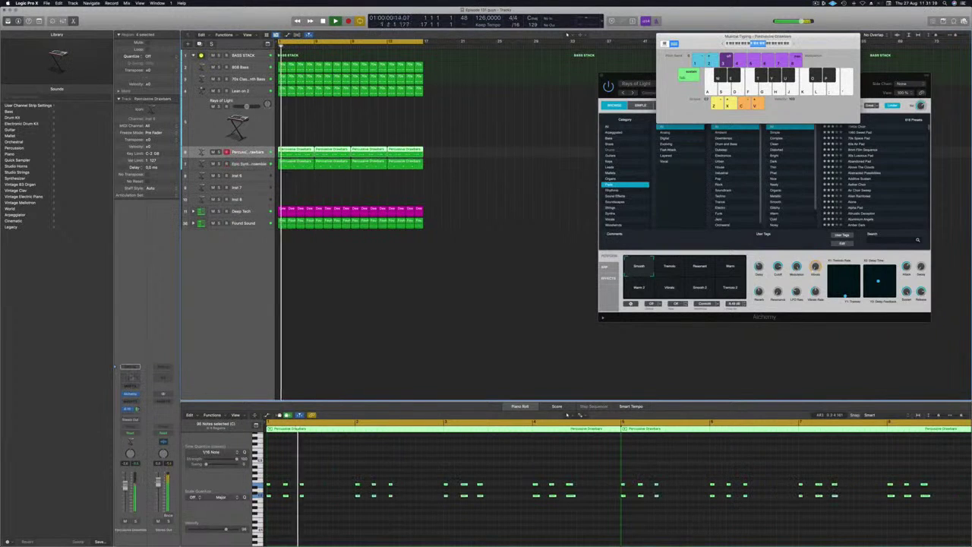
pyautogui.click(130, 367)
pyautogui.click(338, 115)
pyautogui.moveTo(338, 182); pyautogui.dragTo(494, 181)
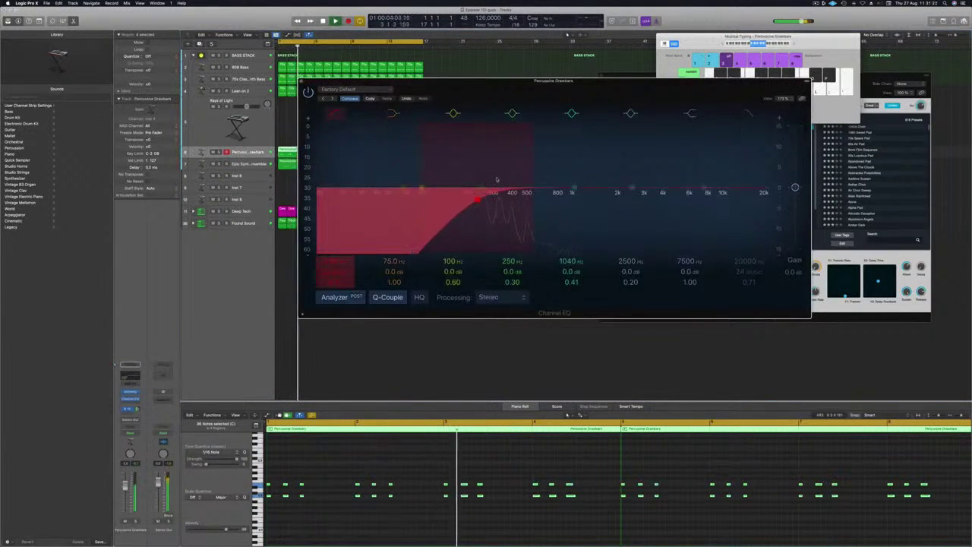
pyautogui.click(302, 81)
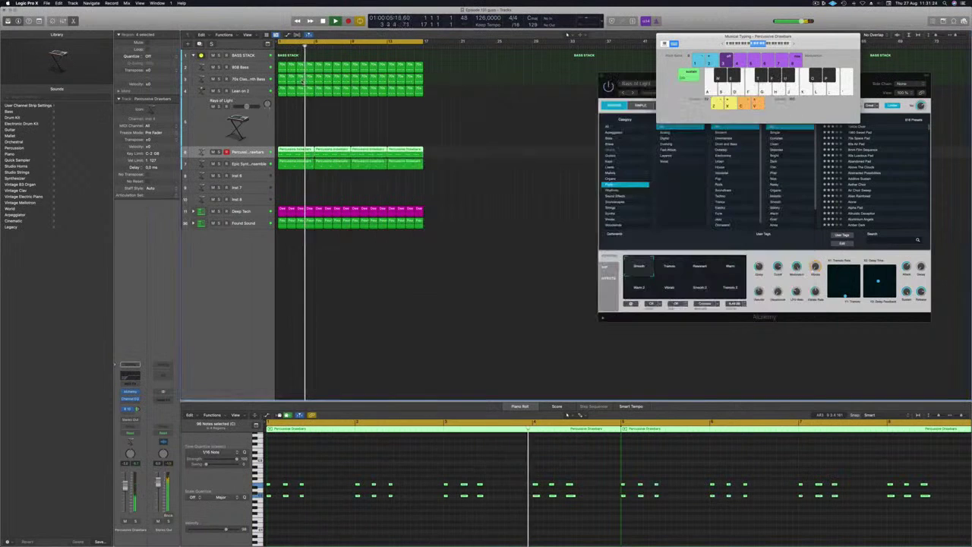
# Step: Deselect the regions, select the Rays of Light track and load the 80s Synth Pop Lead (1) preset from Alchemy's Leads category
pyautogui.click(365, 134)
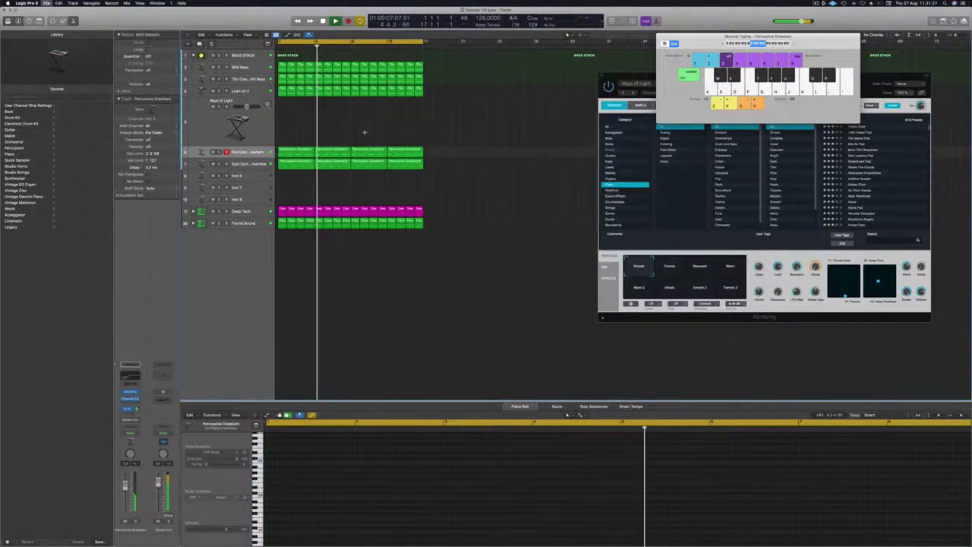
pyautogui.scroll(5, 365, 135)
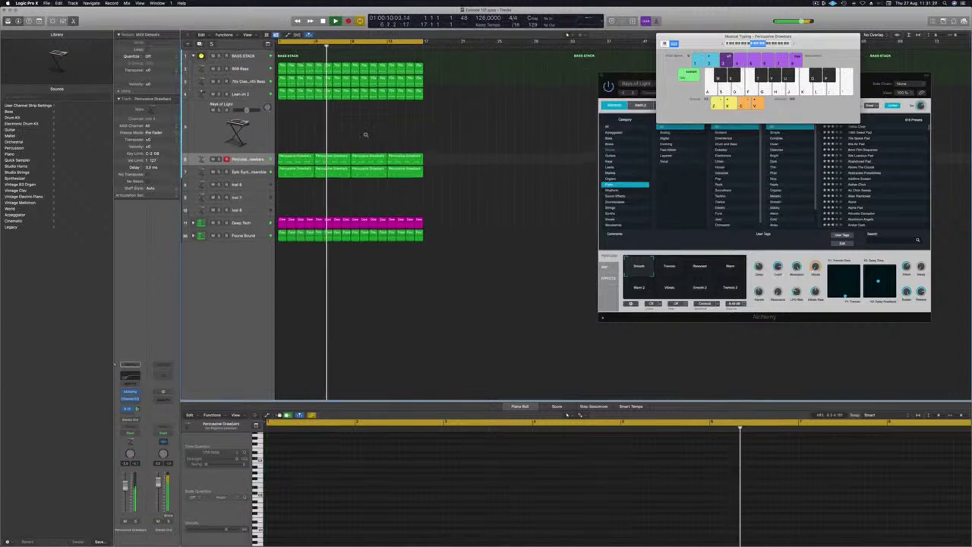
pyautogui.hscroll(-1, 342, 140)
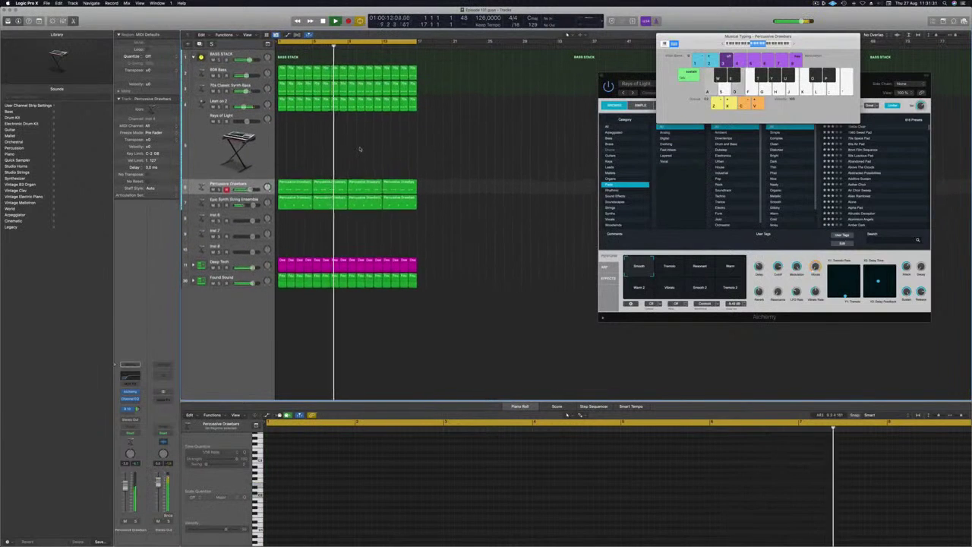
pyautogui.click(210, 146)
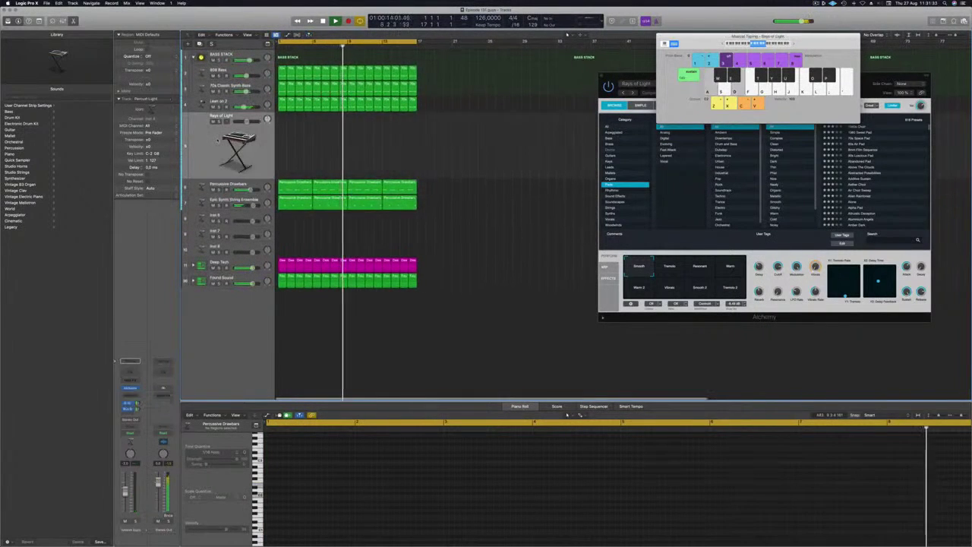
pyautogui.moveTo(617, 76); pyautogui.dragTo(522, 135)
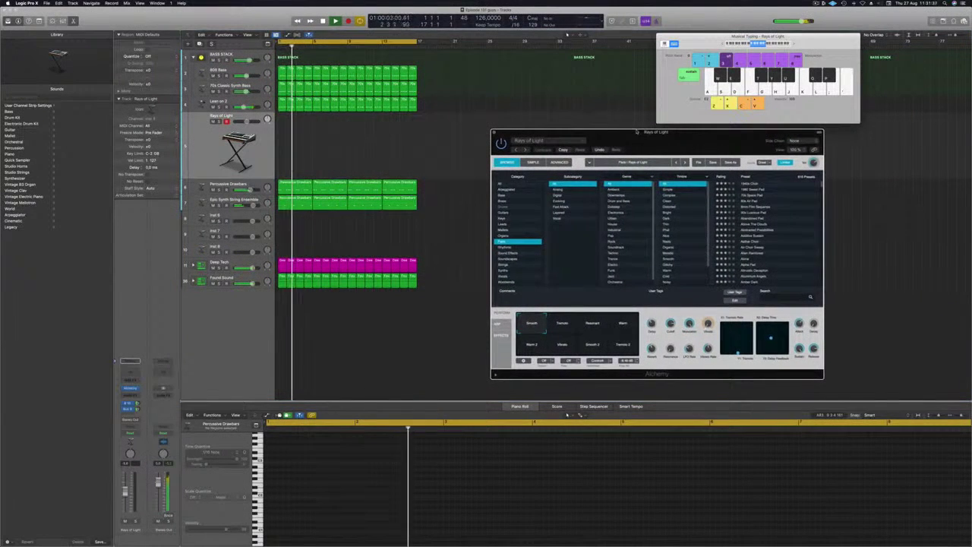
pyautogui.moveTo(632, 135); pyautogui.dragTo(593, 135)
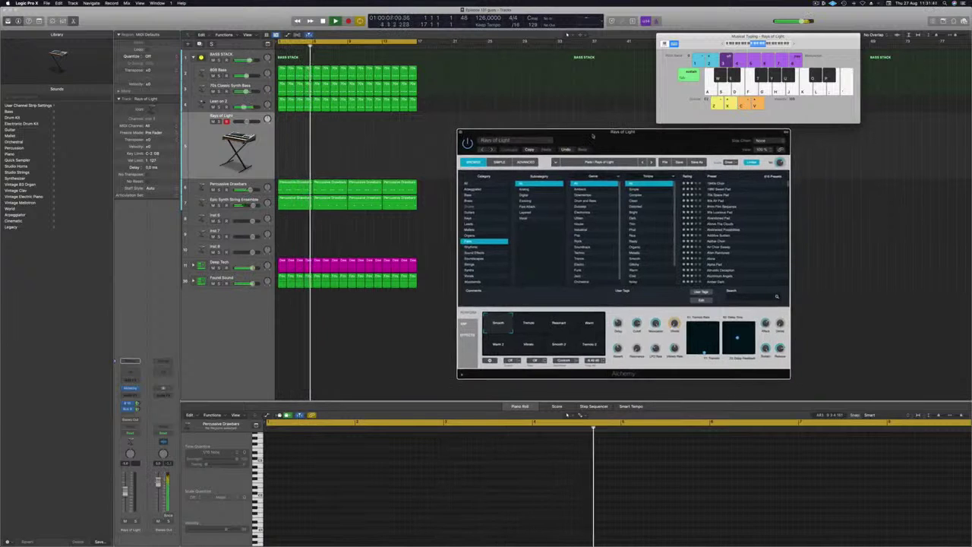
pyautogui.click(473, 224)
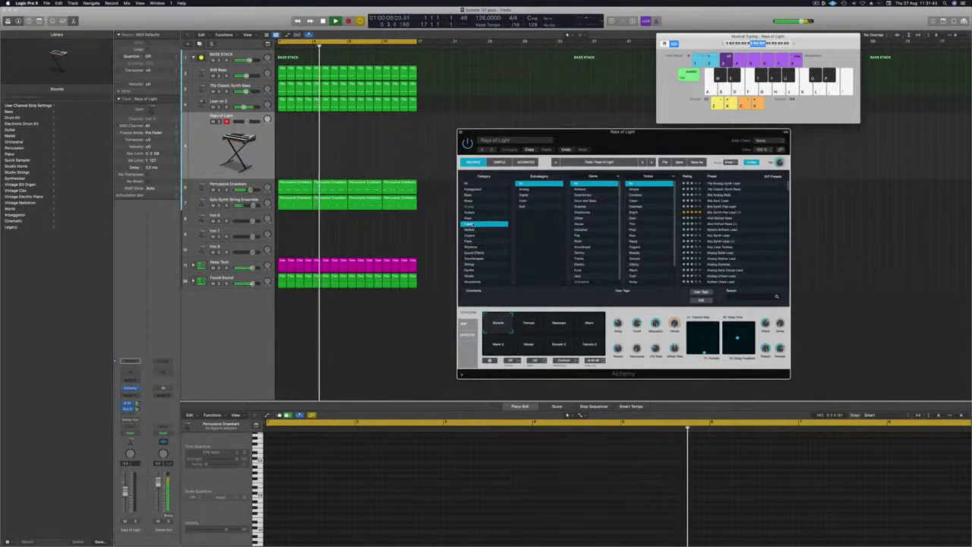
pyautogui.click(725, 212)
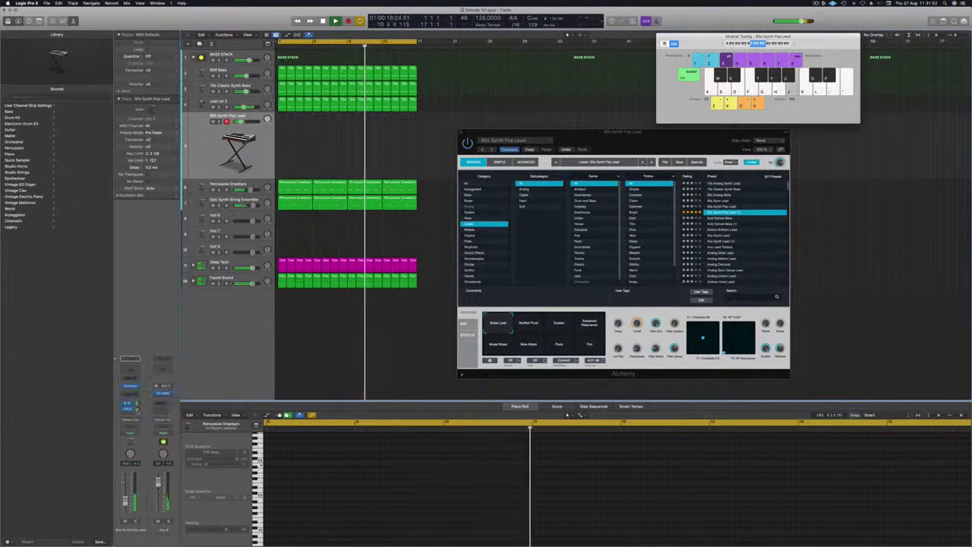
# Step: Adjust the lead track's second bus send, and reposition the Musical Typing and Alchemy windows
pyautogui.click(138, 409)
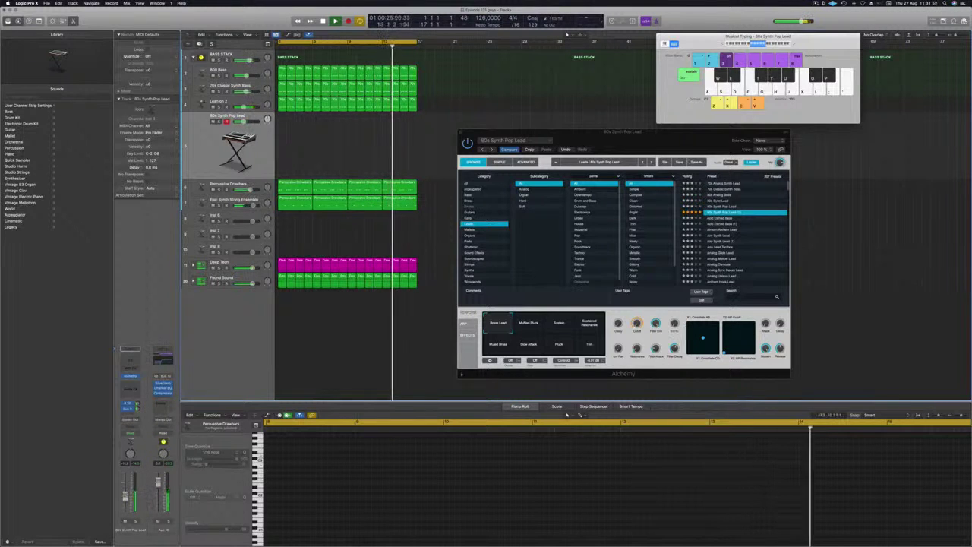
pyautogui.moveTo(681, 144); pyautogui.dragTo(697, 142)
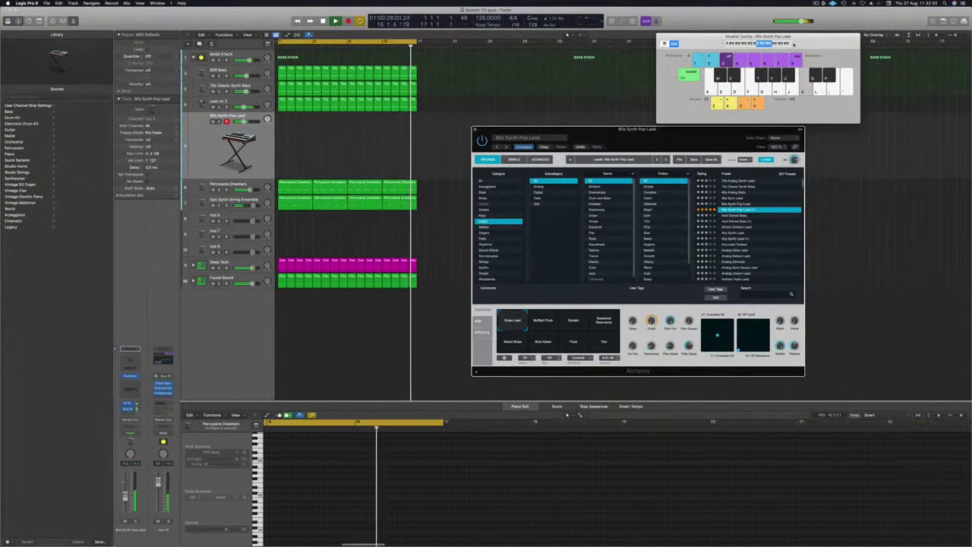
pyautogui.moveTo(792, 43); pyautogui.dragTo(808, 46)
pyautogui.moveTo(682, 127); pyautogui.dragTo(691, 74)
# Step: Audition the Acid Etched Bass, Airy Synth Lead and Analog Sync Decay Lead presets on the lead track
pyautogui.click(739, 164)
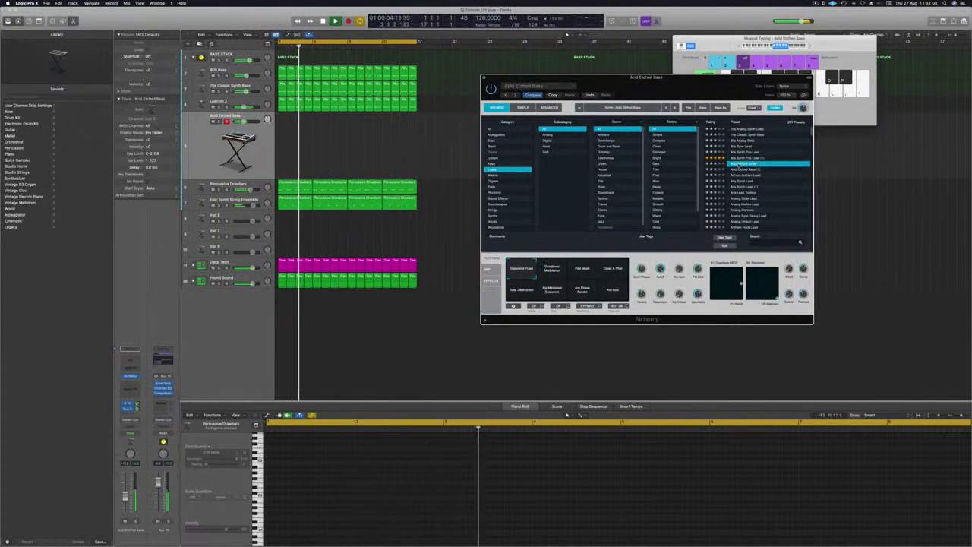
pyautogui.click(738, 181)
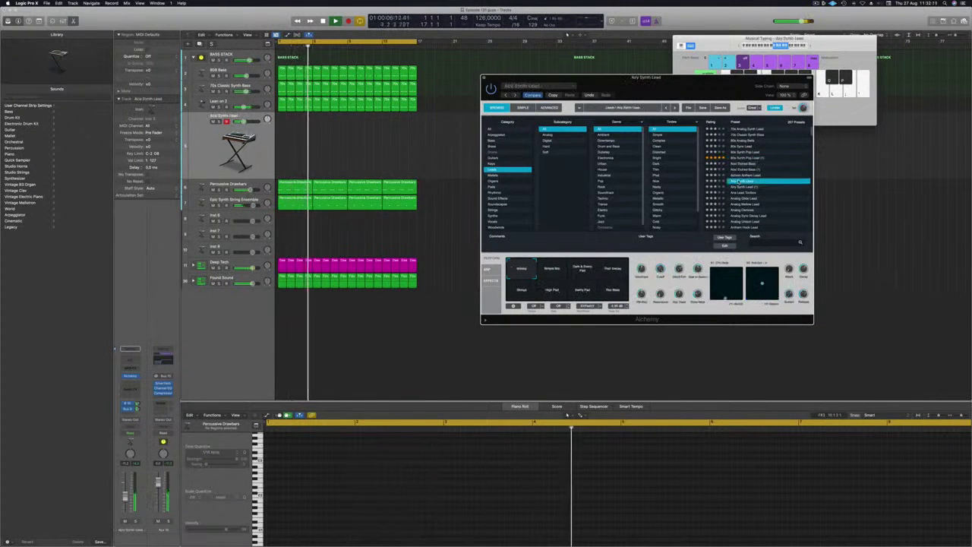
pyautogui.scroll(-2, 745, 196)
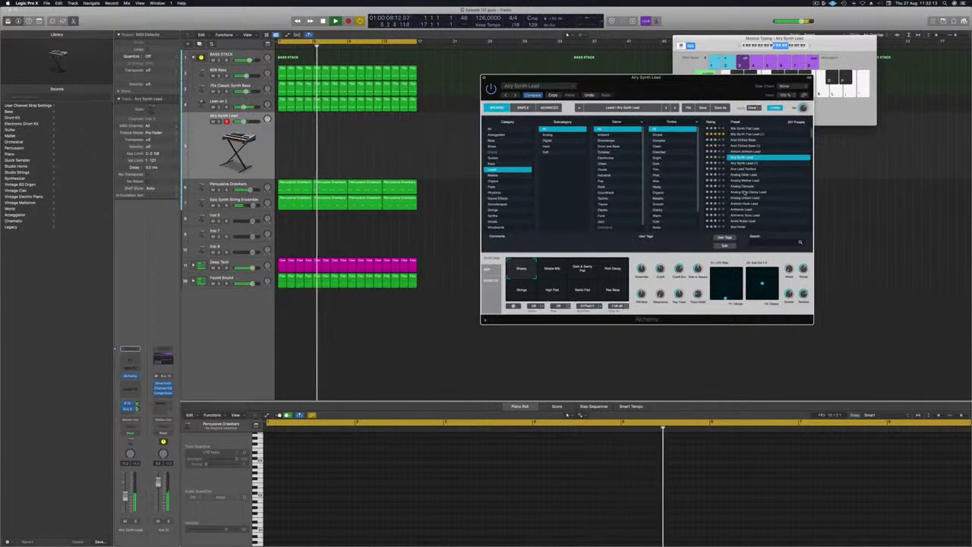
pyautogui.click(745, 192)
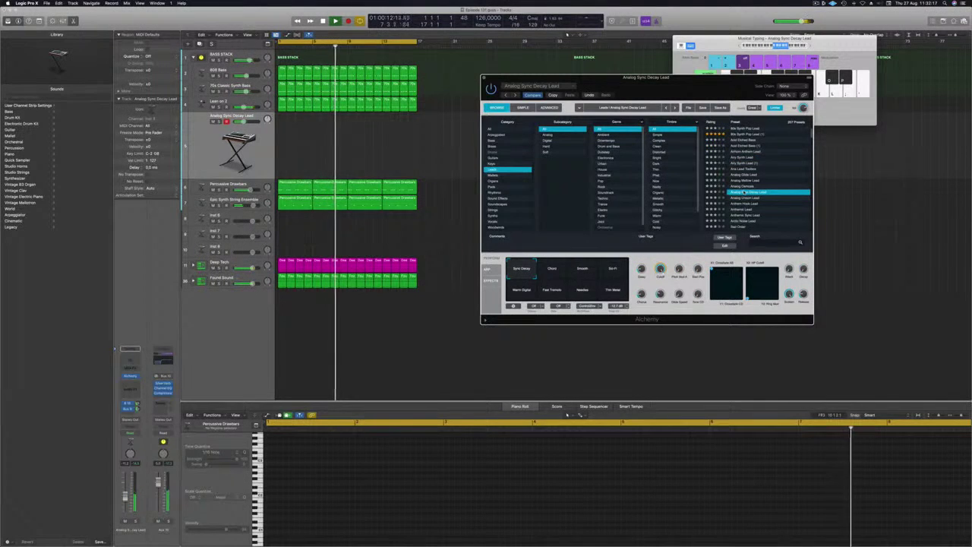
# Step: Browse further through the lead presets and audition the Inferno preset listed just below Leads United
pyautogui.scroll(-20, 759, 178)
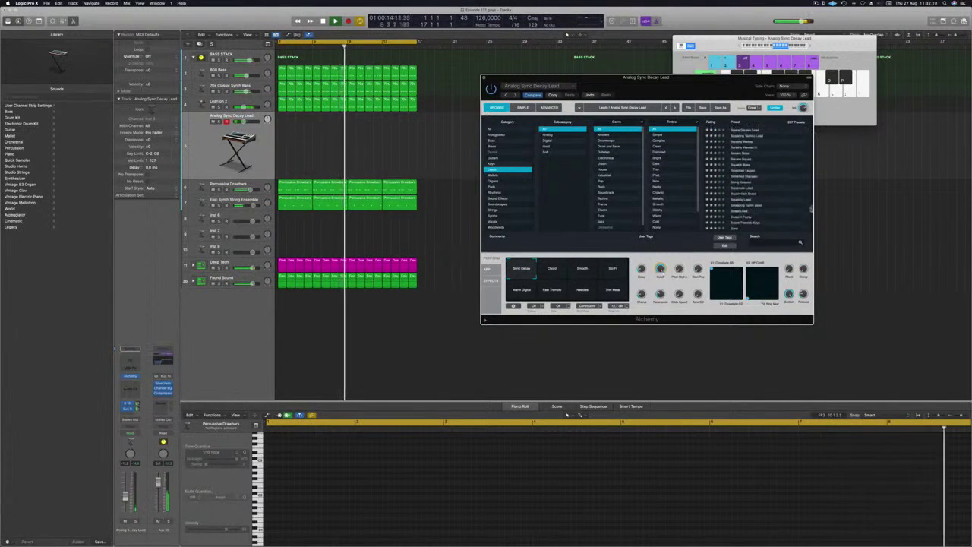
pyautogui.scroll(-15, 810, 218)
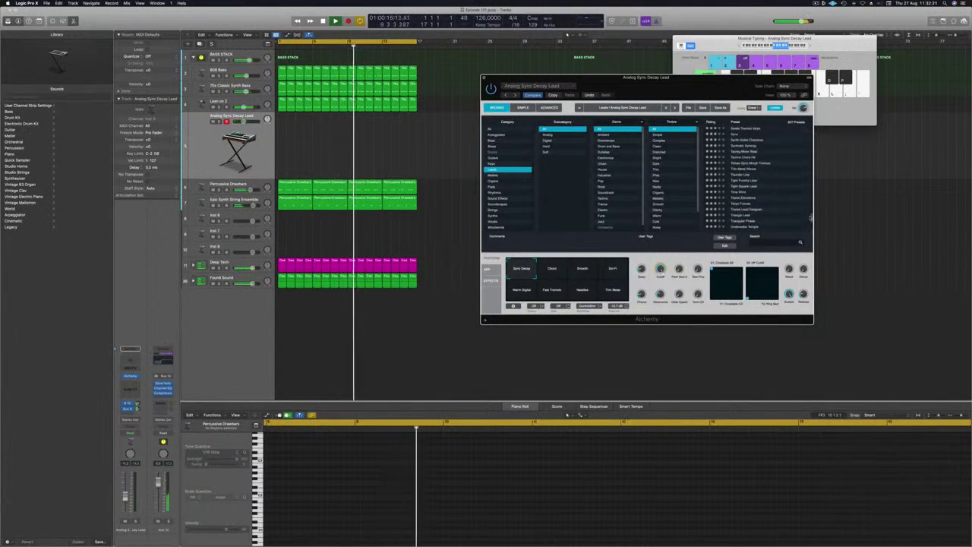
pyautogui.moveTo(811, 206); pyautogui.dragTo(811, 174)
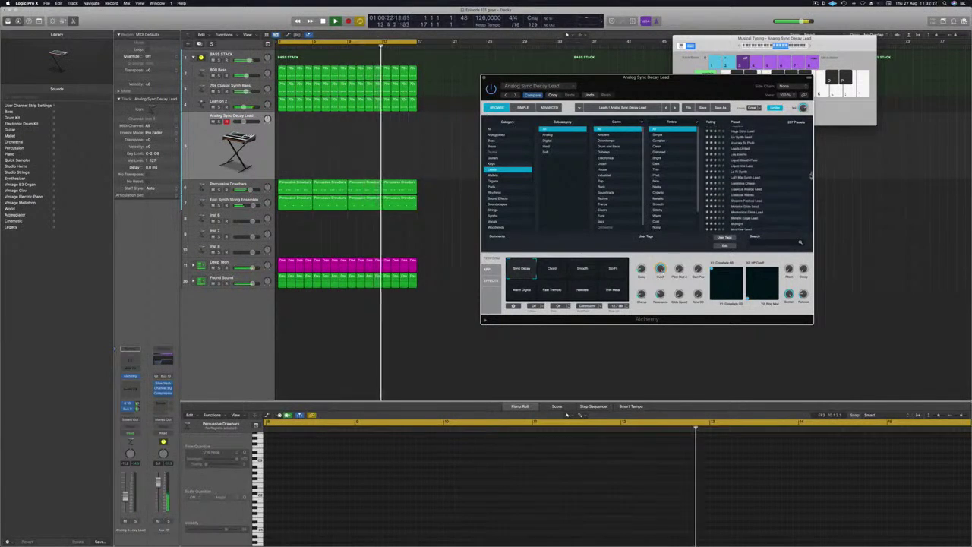
pyautogui.scroll(1, 787, 183)
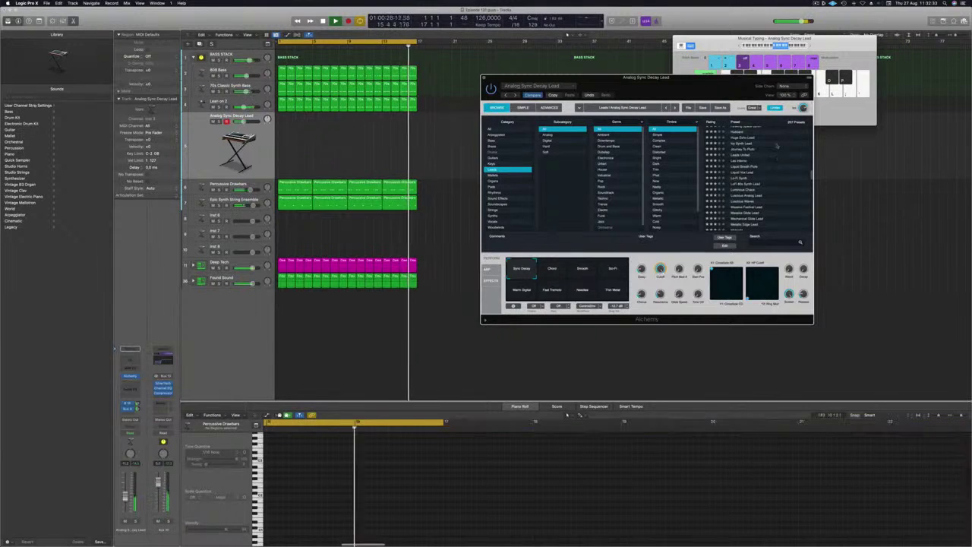
pyautogui.click(738, 161)
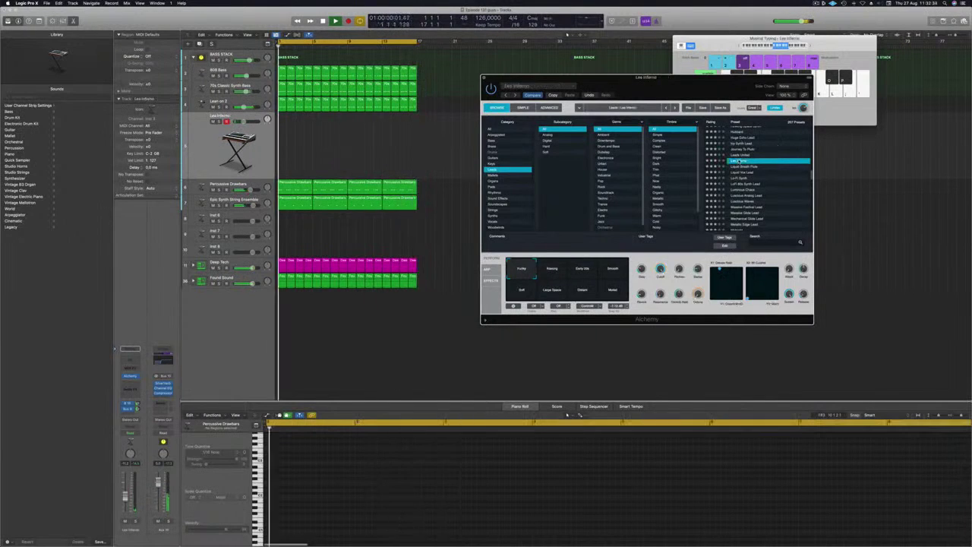
pyautogui.scroll(-1, 758, 176)
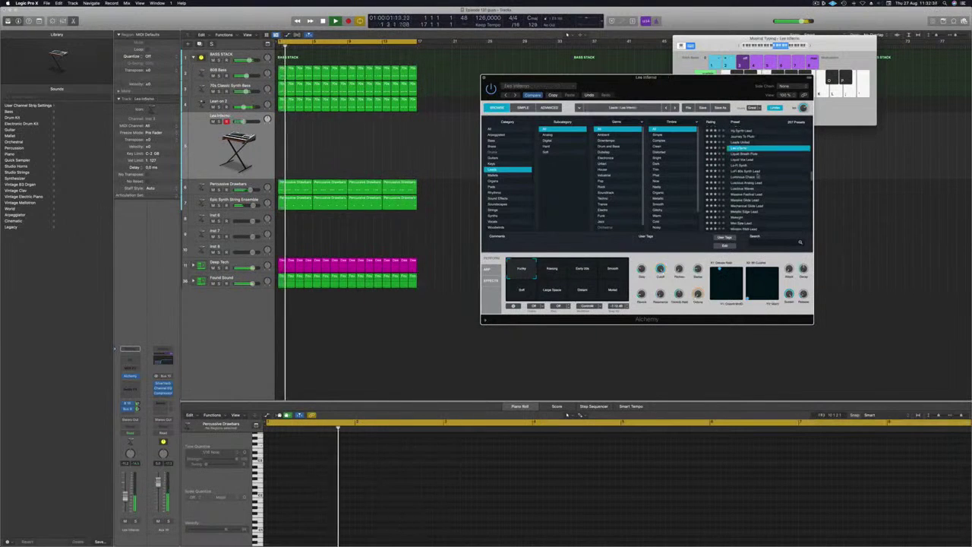
# Step: Audition Luminous Chaos and Luminous Analog Lead, adjust the lead track's volume and load the Midnight preset
pyautogui.click(750, 177)
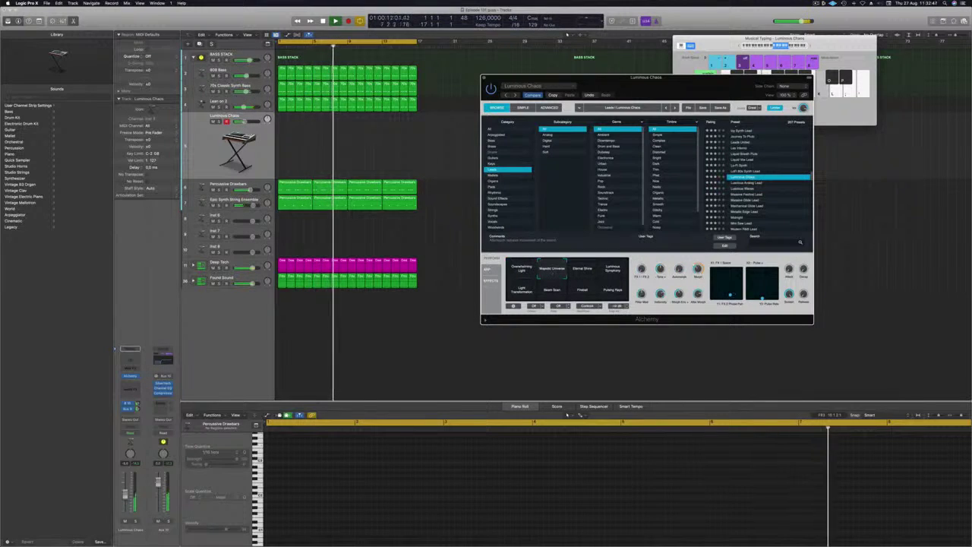
pyautogui.click(126, 495)
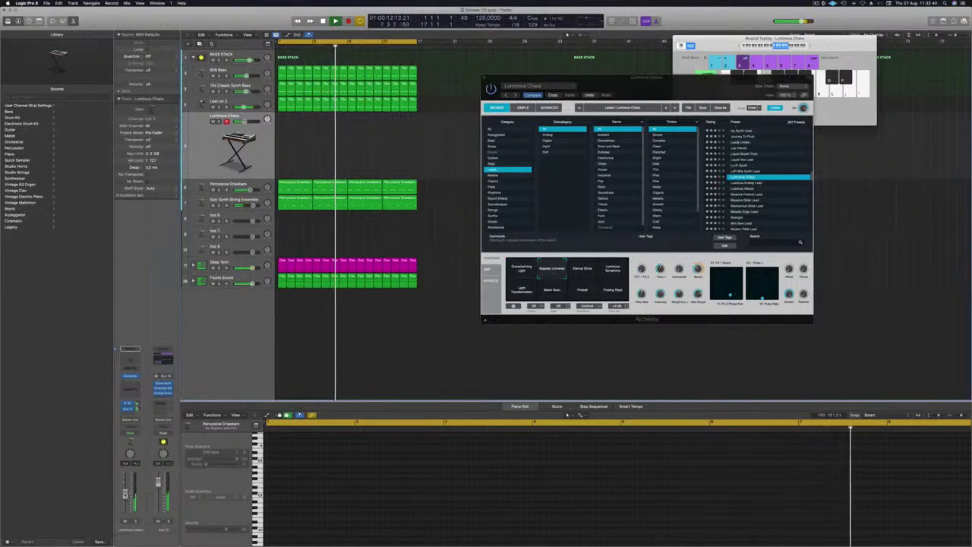
pyautogui.click(748, 183)
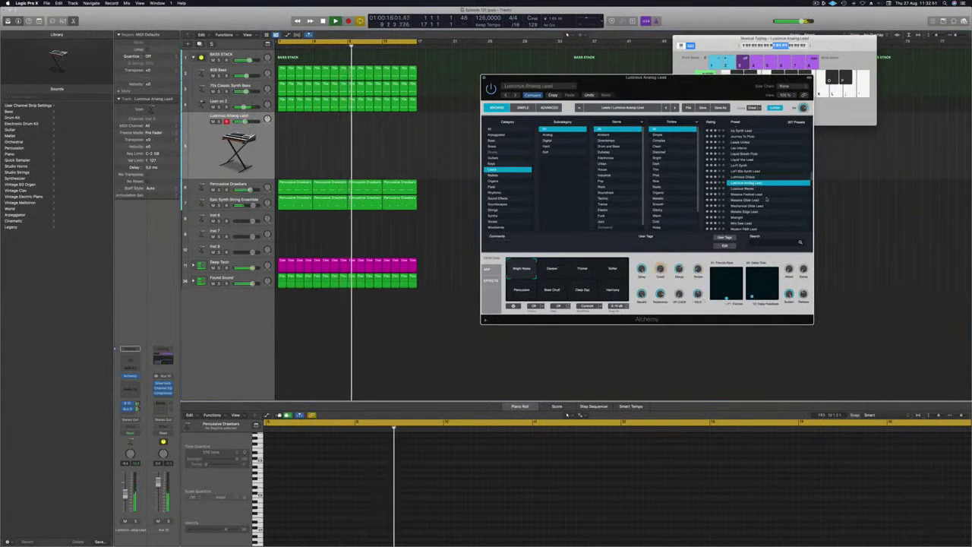
pyautogui.scroll(-2, 748, 193)
pyautogui.click(734, 191)
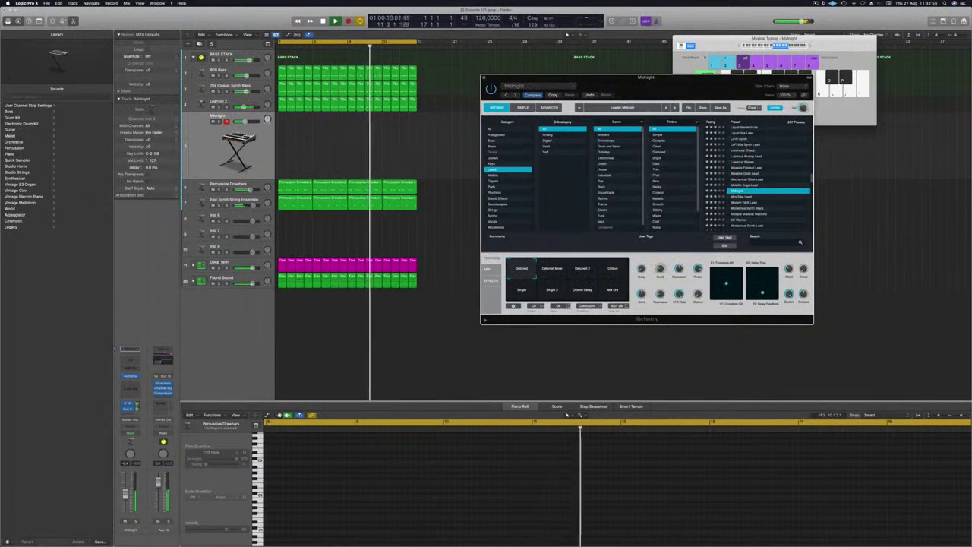
pyautogui.click(411, 289)
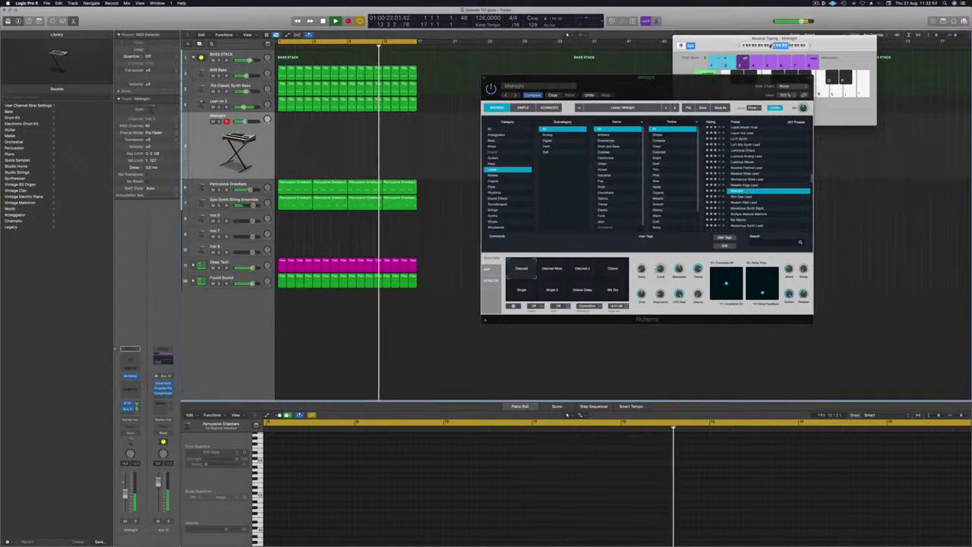
# Step: Adjust the Musical Typing octave range, then audition Monstrous Synth Stack with its Thick Midrange and No Bass variations
pyautogui.click(773, 45)
pyautogui.moveTo(805, 48); pyautogui.dragTo(807, 48)
pyautogui.press('k')
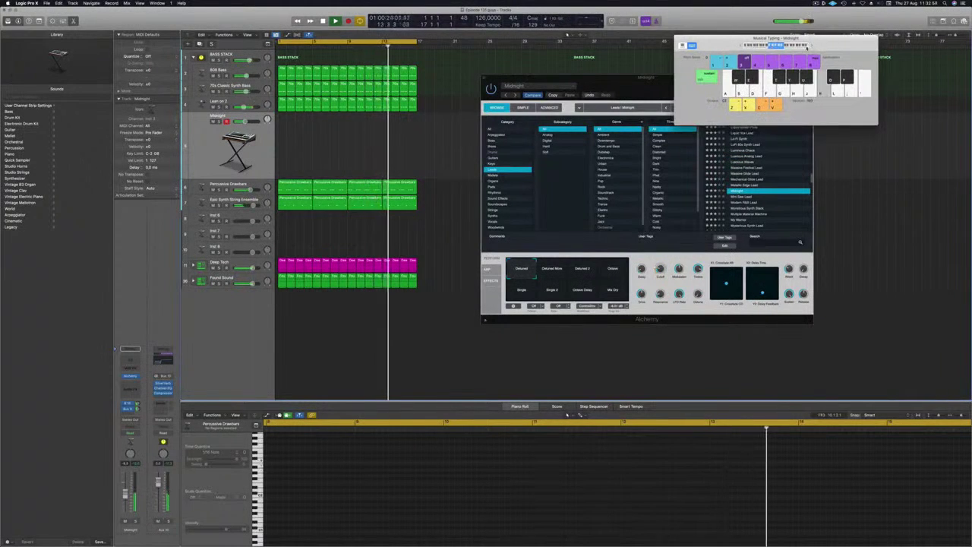
pyautogui.scroll(-3, 759, 196)
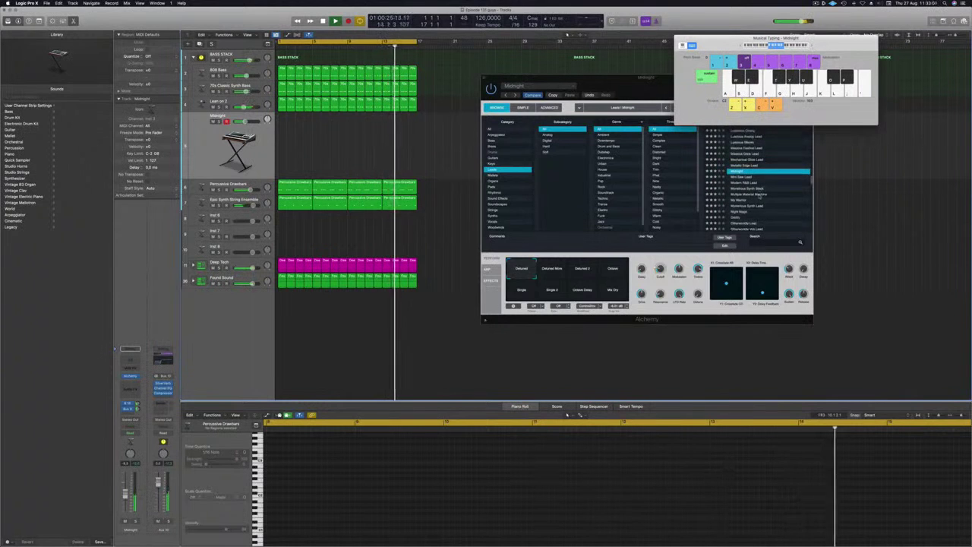
pyautogui.click(746, 188)
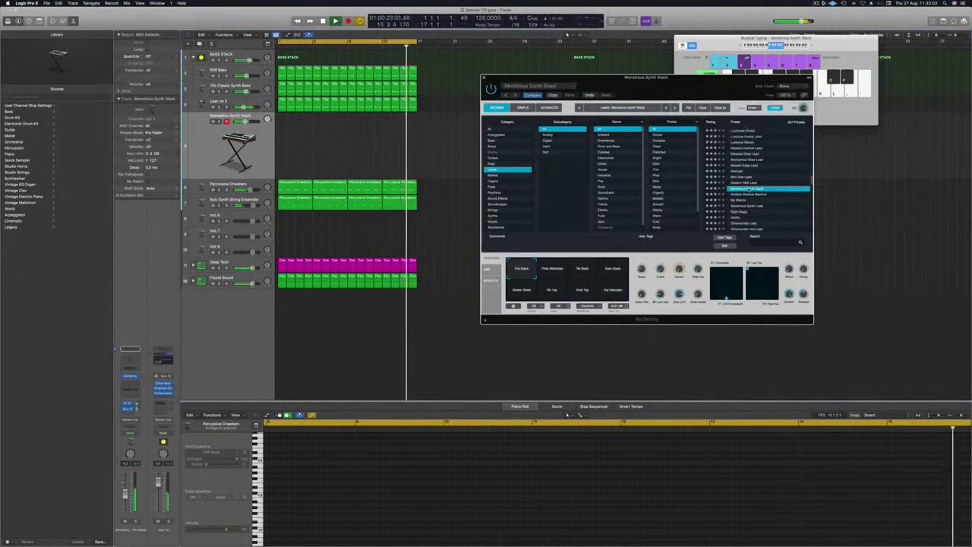
pyautogui.click(553, 273)
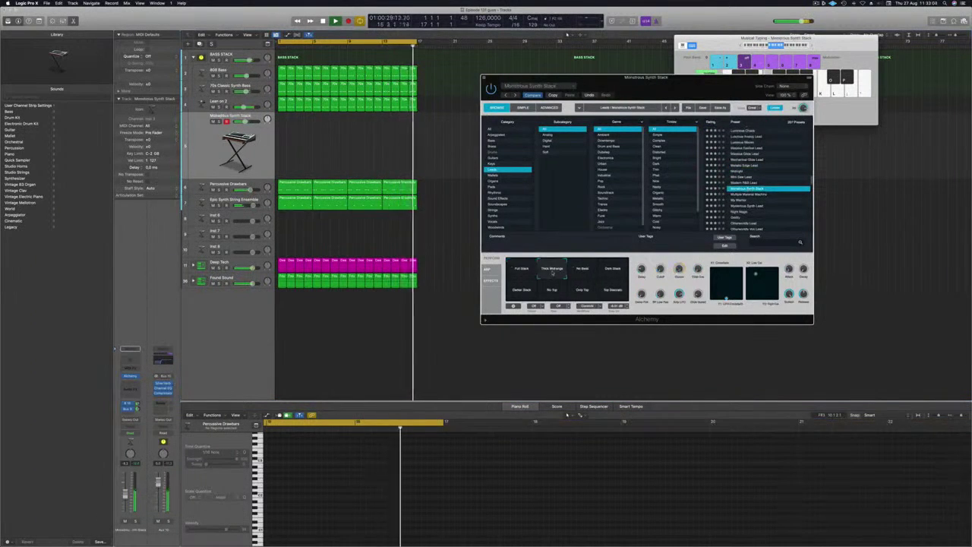
pyautogui.click(586, 271)
# Step: Audition the Multiple Material Machine, My Warrior, Night Magic and Oddity presets on the lead track
pyautogui.click(790, 195)
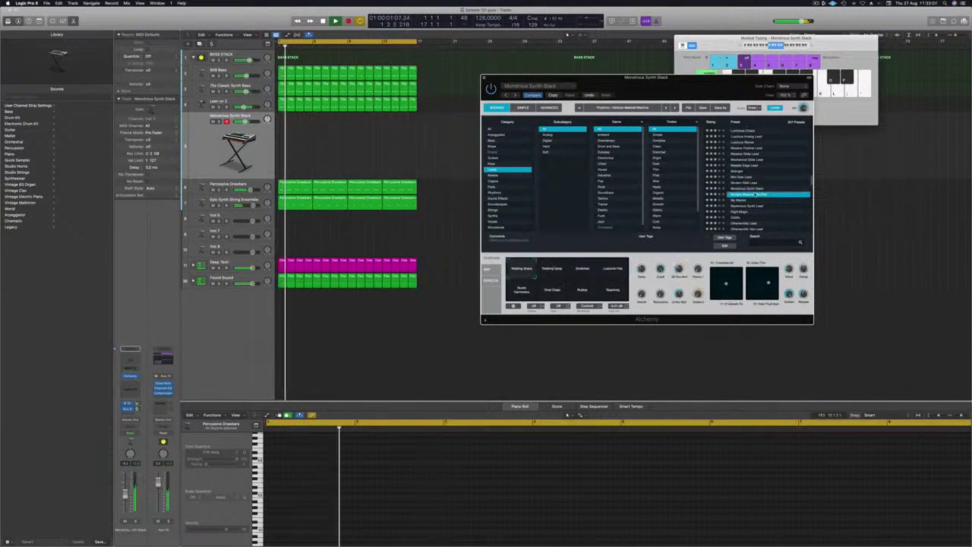
pyautogui.scroll(-1, 792, 183)
pyautogui.scroll(-1, 792, 184)
pyautogui.click(741, 172)
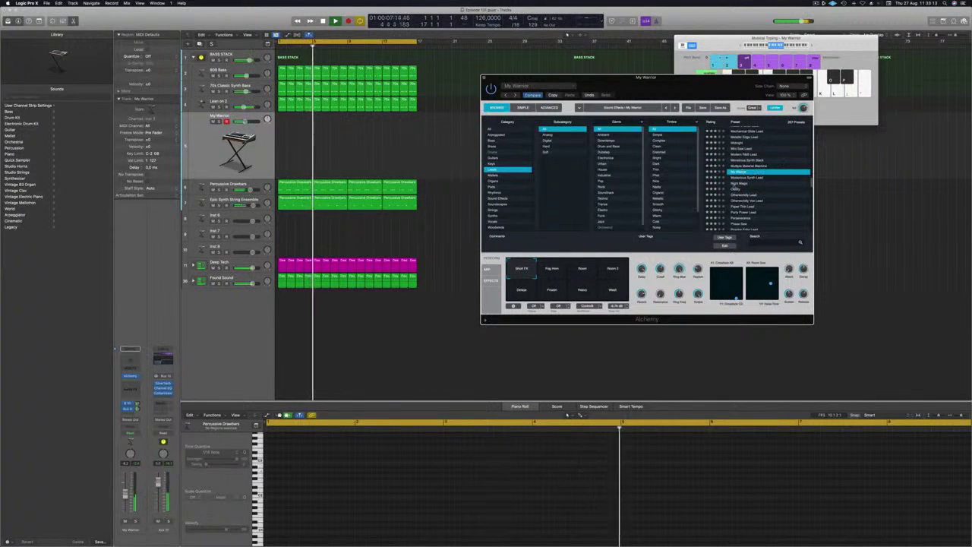
pyautogui.click(735, 184)
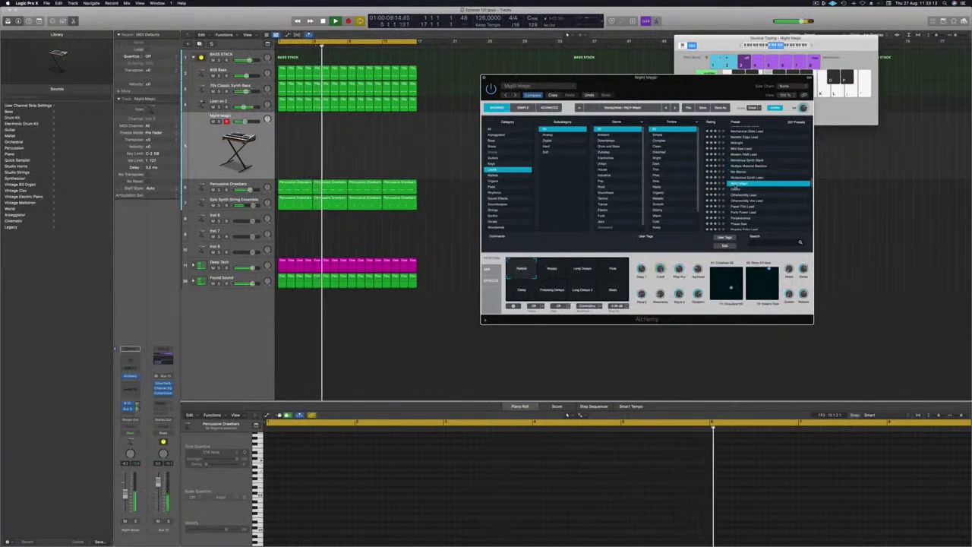
pyautogui.click(736, 190)
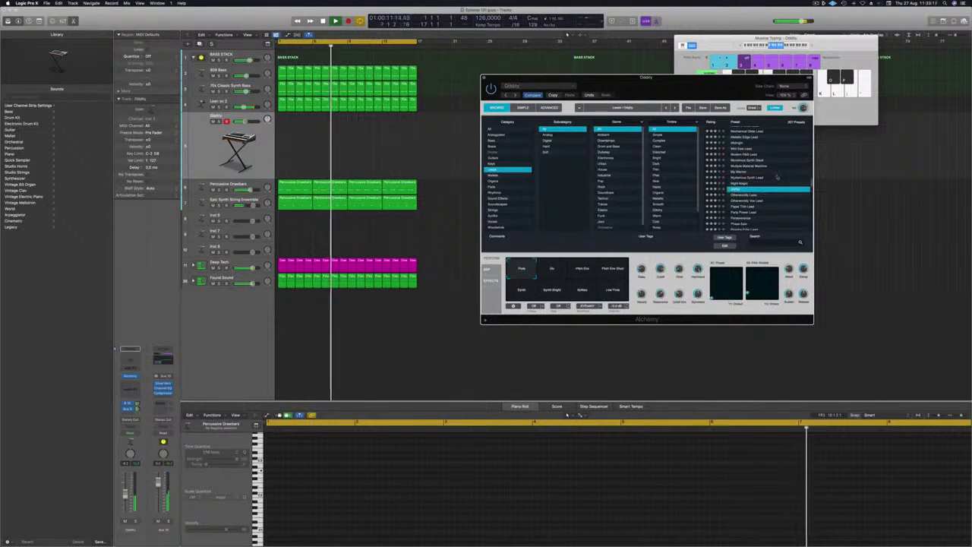
# Step: Audition Otherworldly Lead in a different octave range, followed by Otherworldly Vox Lead
pyautogui.scroll(-2, 781, 174)
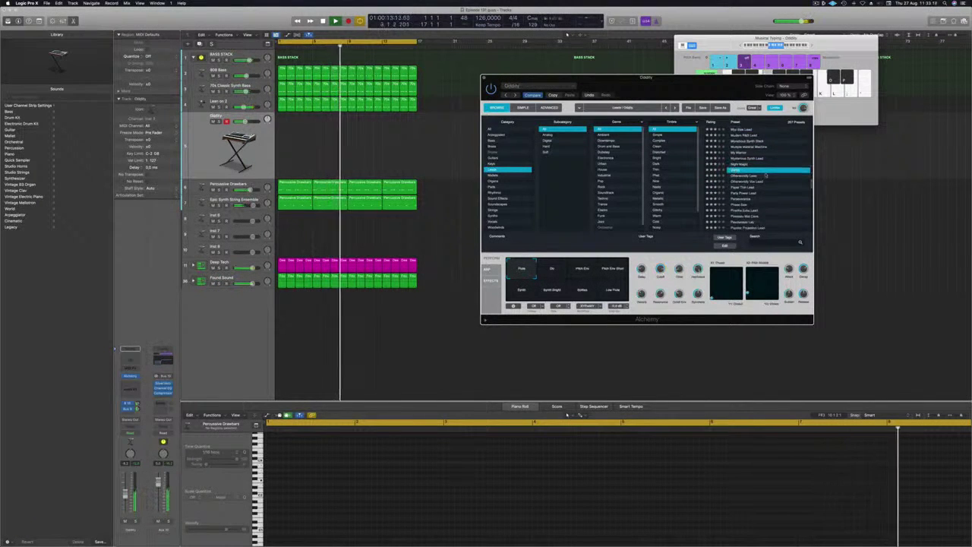
pyautogui.click(740, 176)
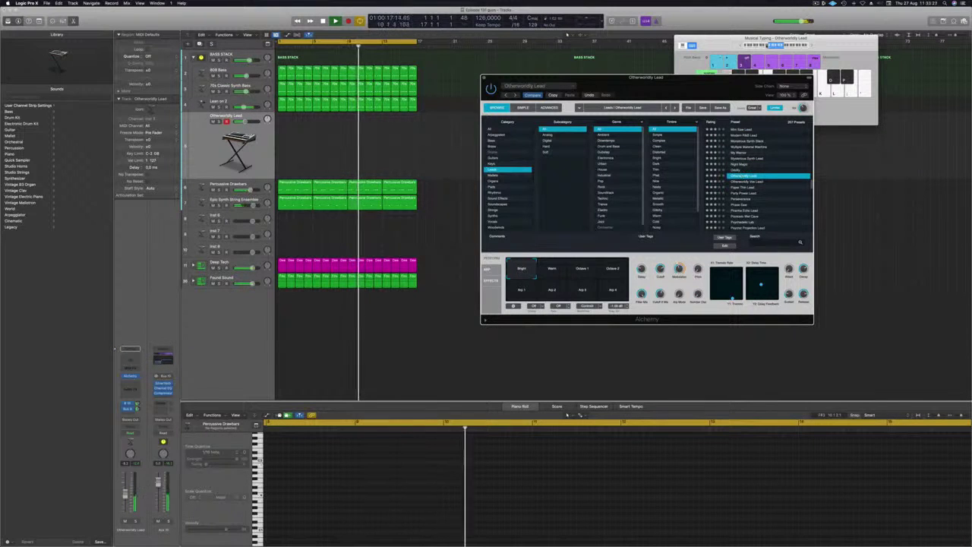
pyautogui.click(784, 46)
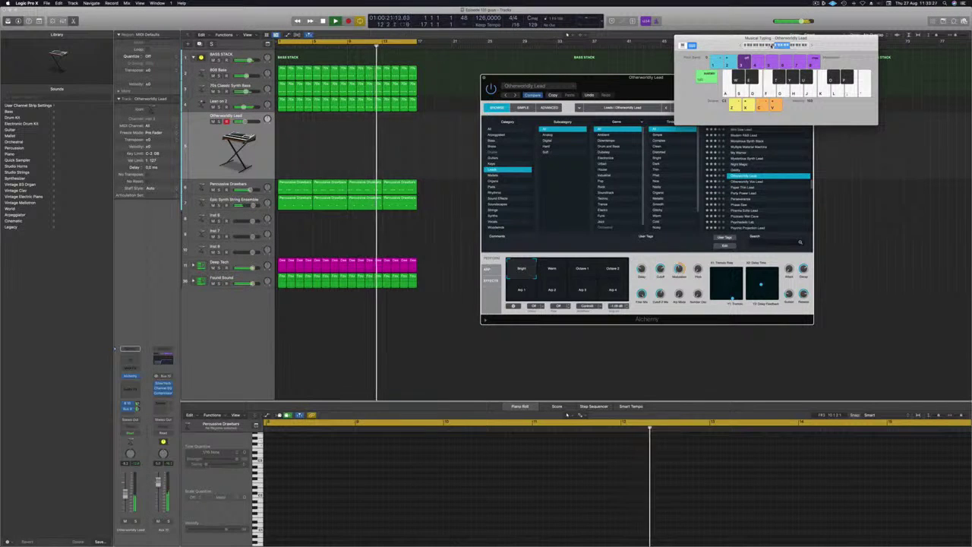
pyautogui.click(750, 183)
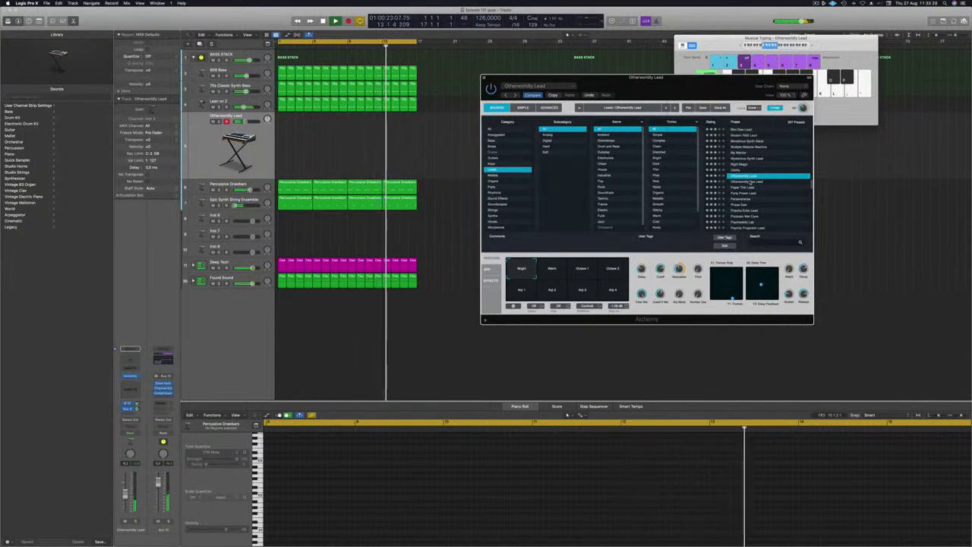
pyautogui.click(750, 182)
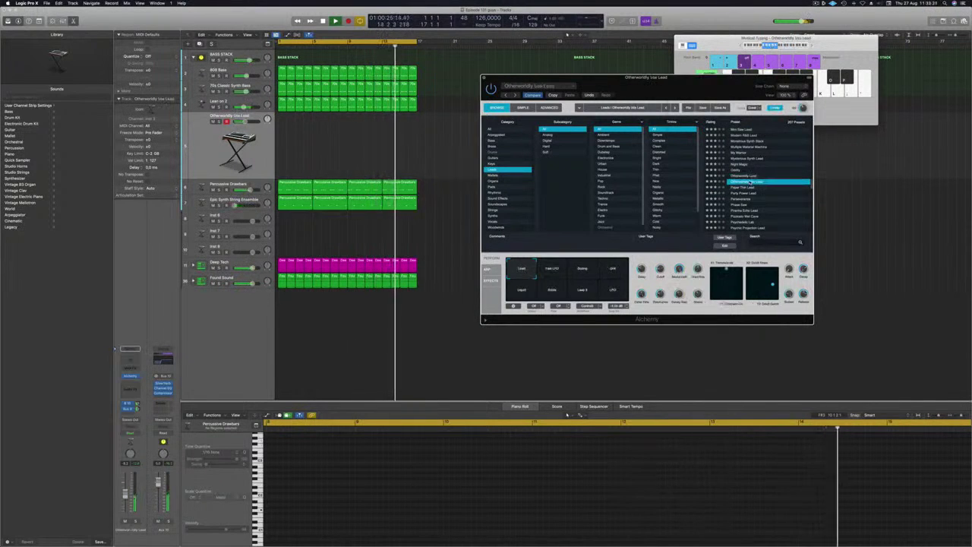
# Step: Audition the Paper Thin Lead, Party Power Lead and Perseverance presets on the lead track
pyautogui.click(742, 188)
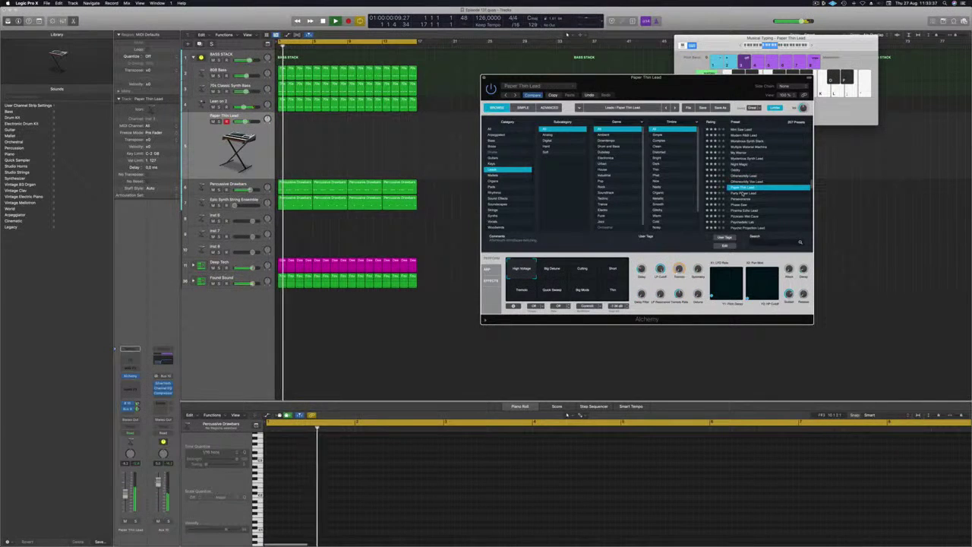
pyautogui.click(742, 193)
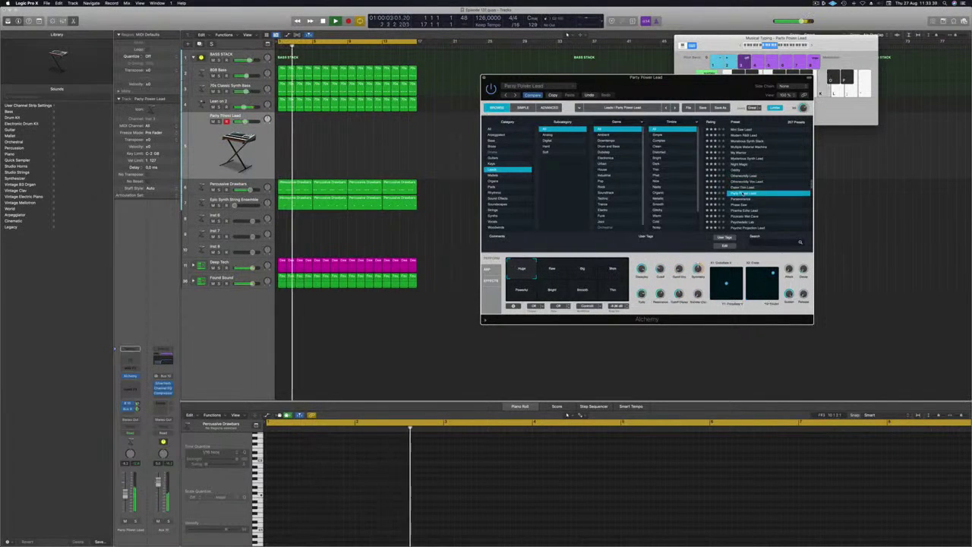
pyautogui.click(741, 198)
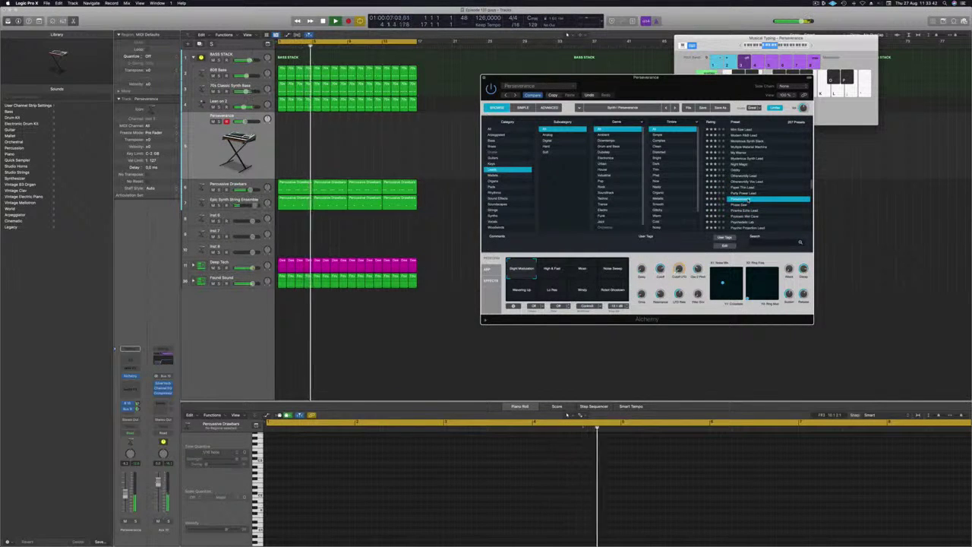
# Step: Load the Phase Saw preset, raise the lead track's volume slightly and play it an octave higher
pyautogui.click(741, 205)
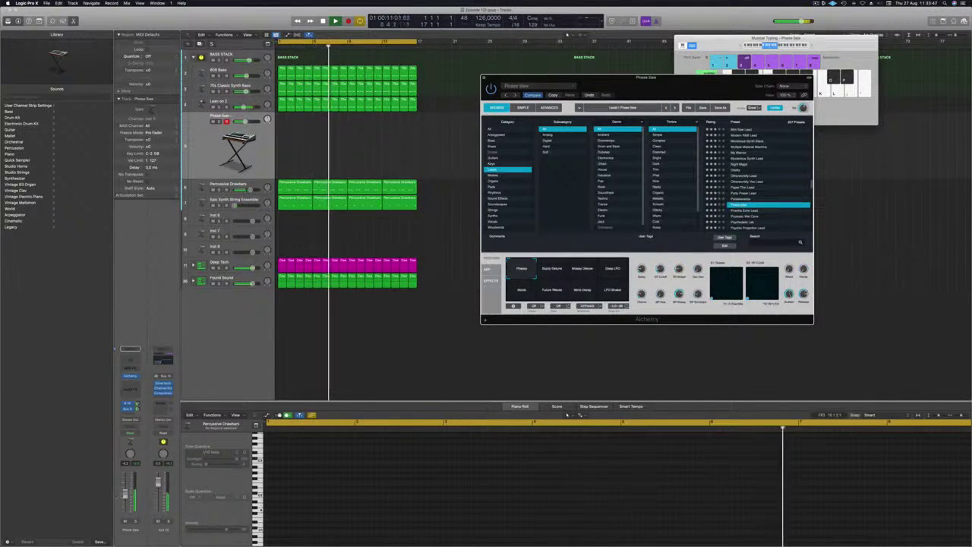
pyautogui.moveTo(125, 495); pyautogui.dragTo(128, 489)
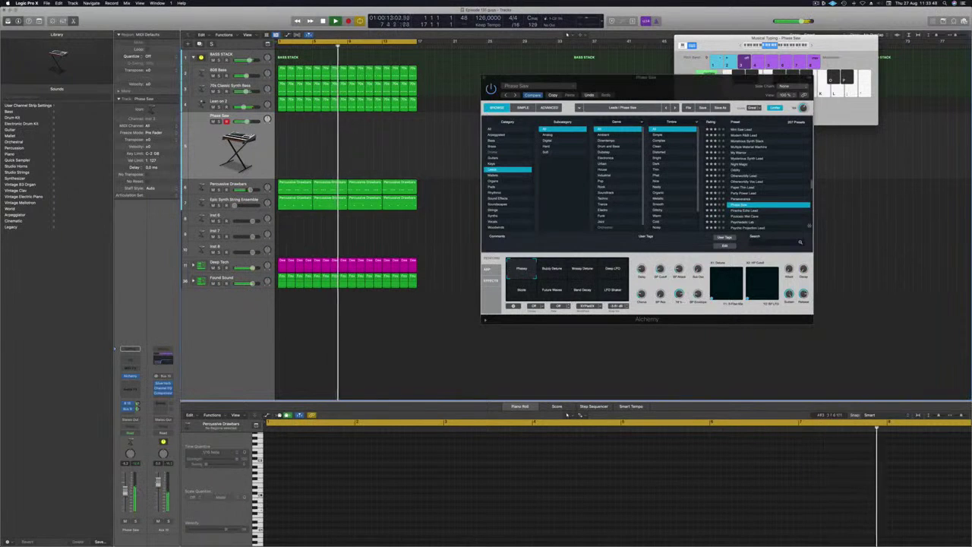
pyautogui.press('k')
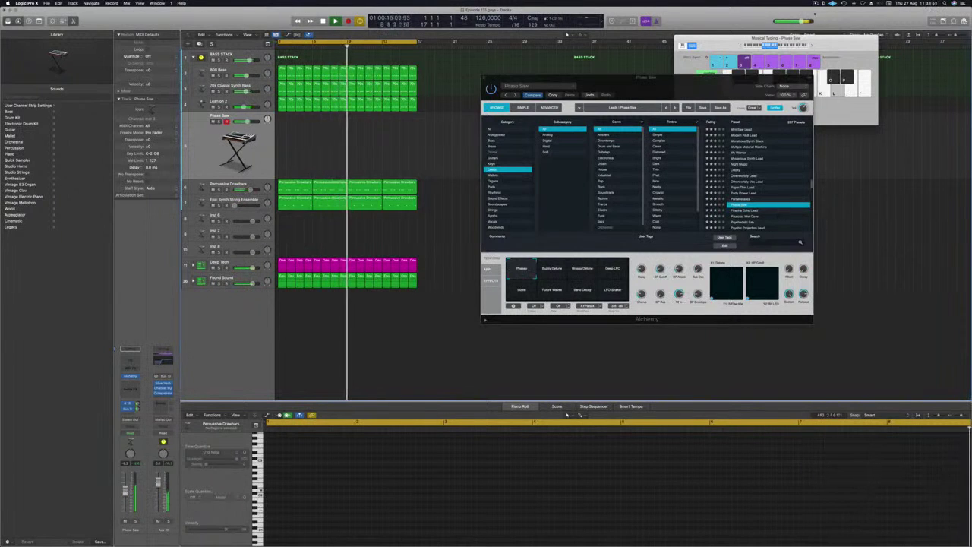
pyautogui.press('x')
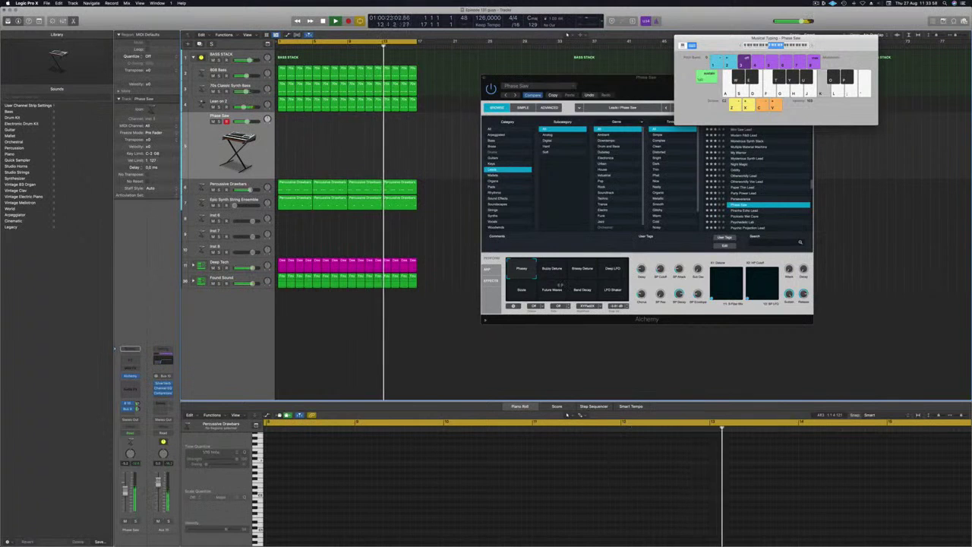
# Step: Audition Phase Saw's other performance variations one by one, from Buzzy Detune to LFO Shaker, and return to the first variation
pyautogui.click(552, 270)
pyautogui.click(582, 270)
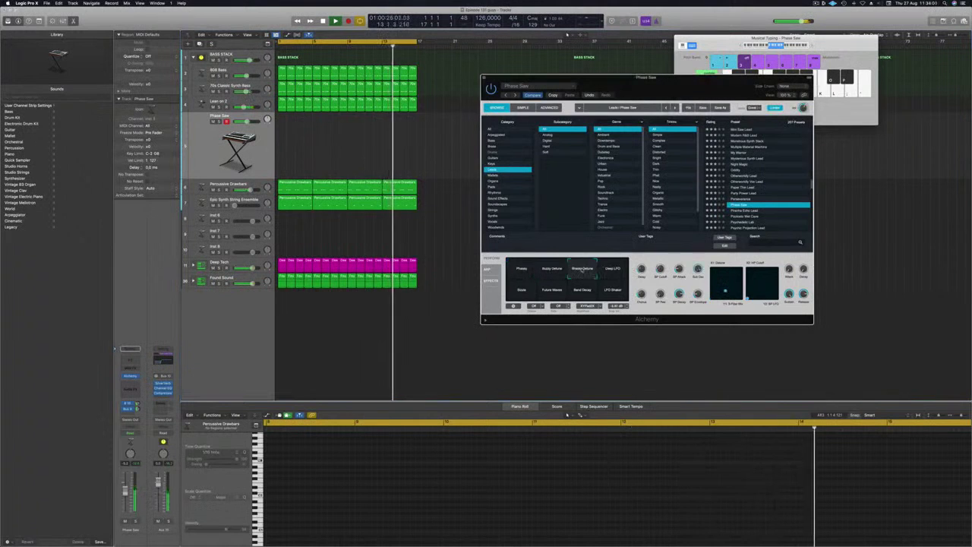
pyautogui.click(614, 270)
pyautogui.click(522, 292)
pyautogui.click(552, 292)
pyautogui.click(581, 293)
pyautogui.click(612, 291)
pyautogui.click(520, 272)
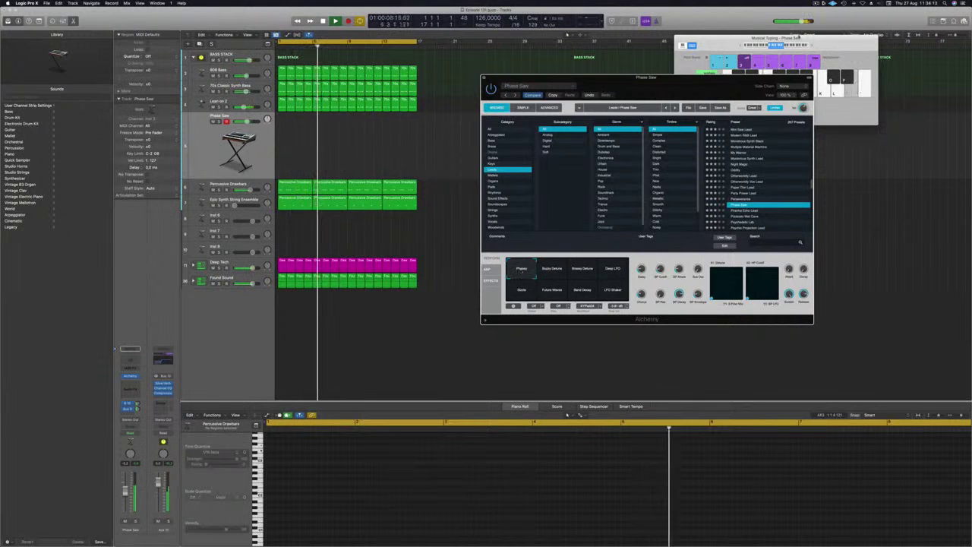
# Step: Move the Musical Typing range up an octave and record a melody on the Phase Saw track from about bar 2 to bar 16
pyautogui.click(811, 46)
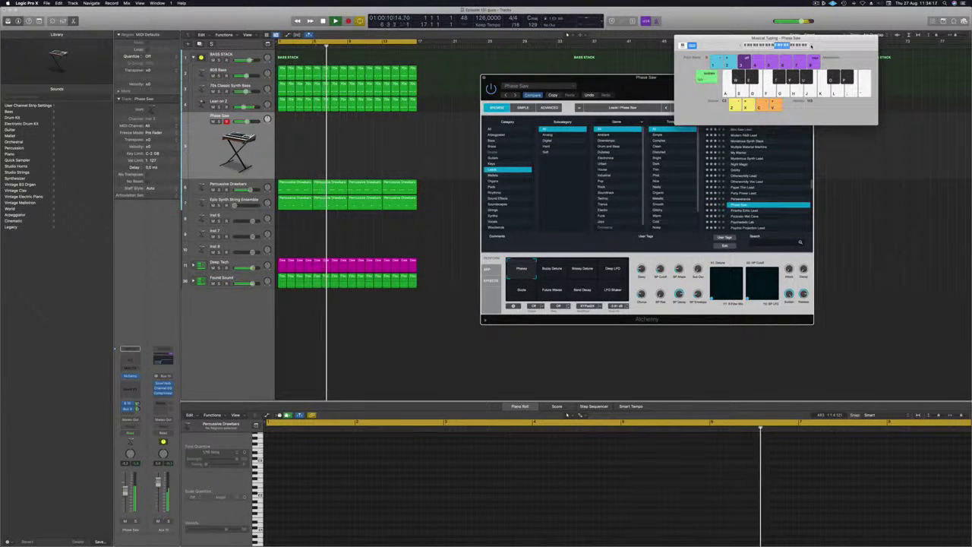
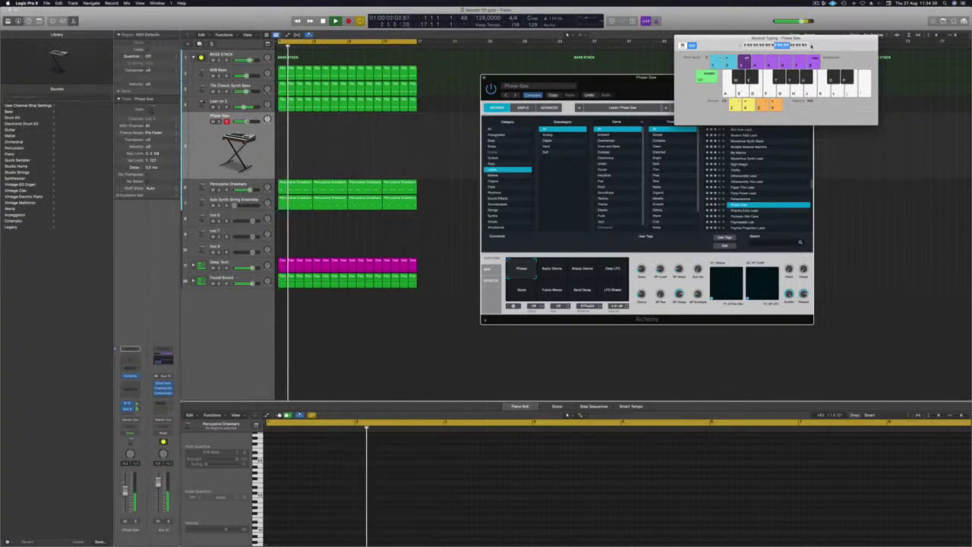
pyautogui.press('r')
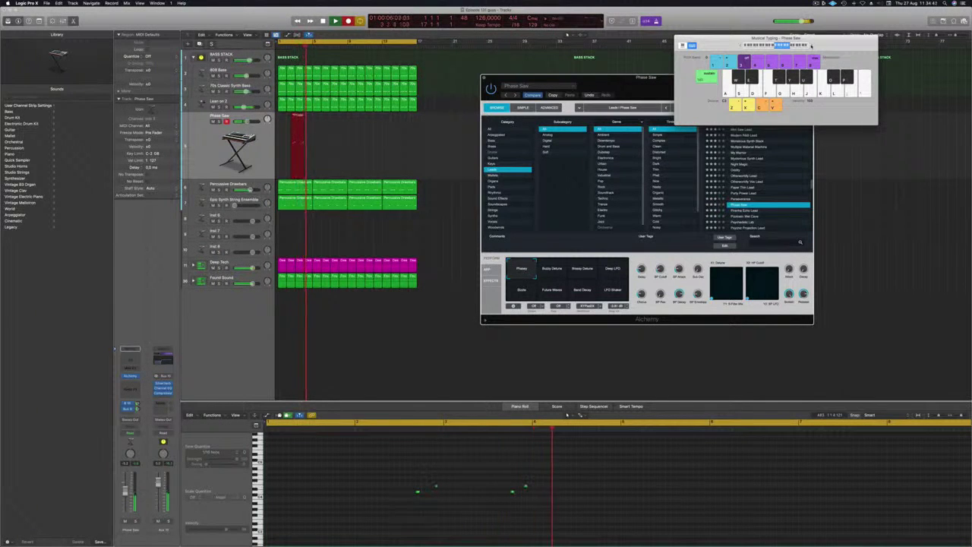
pyautogui.press('l')
pyautogui.press(';')
pyautogui.press(';')
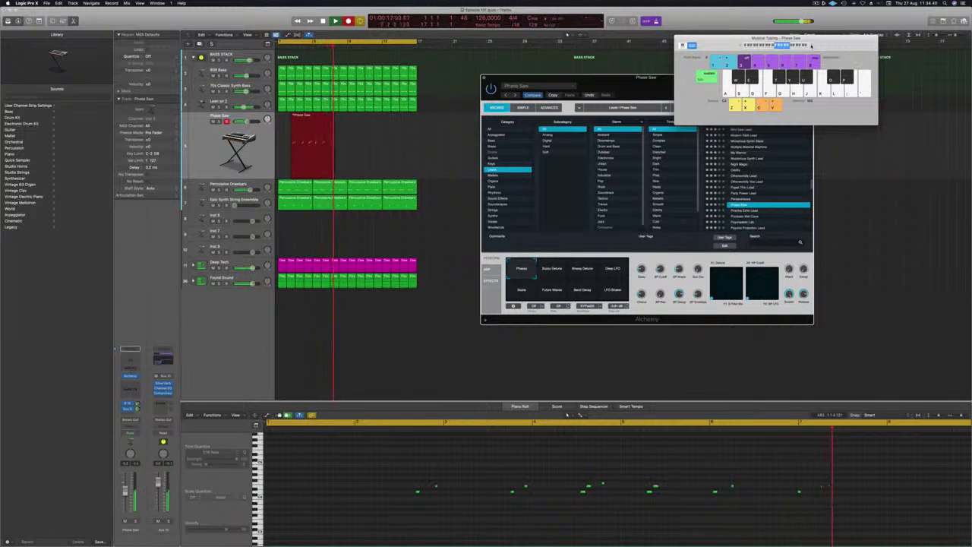
pyautogui.press(';')
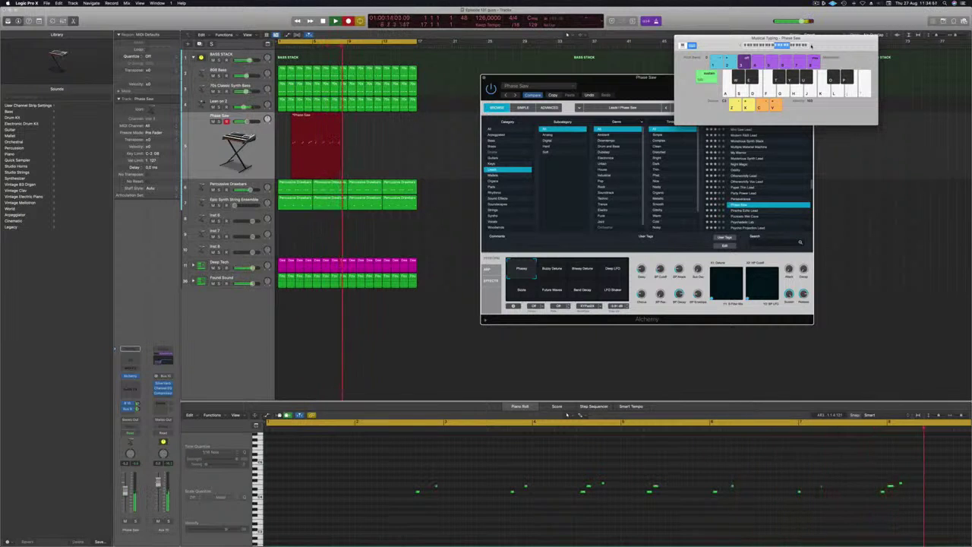
pyautogui.press('f')
pyautogui.press('d')
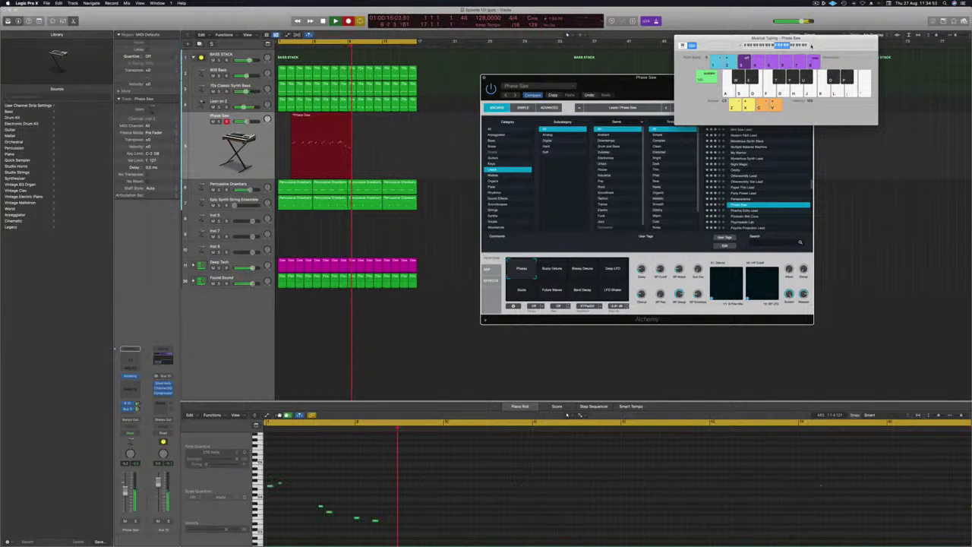
pyautogui.press('l')
pyautogui.press(';')
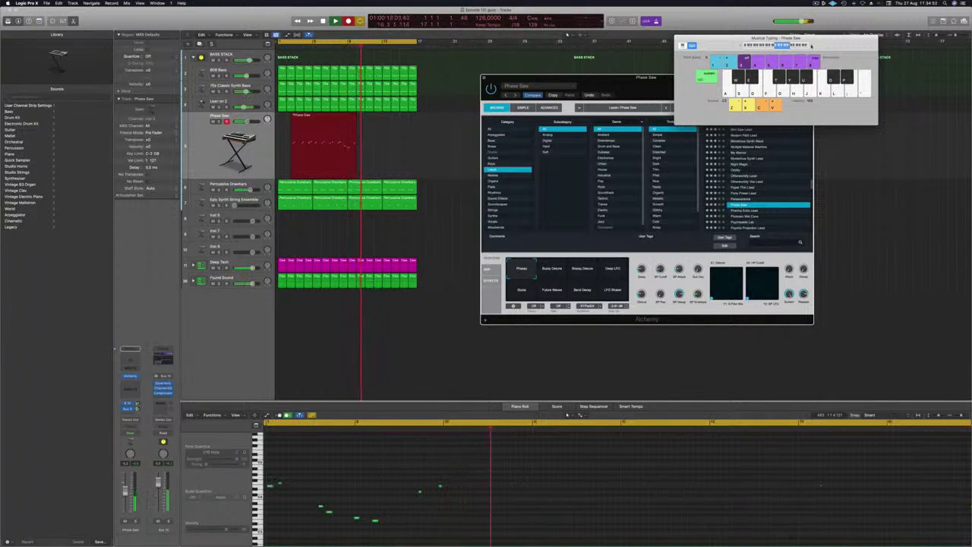
pyautogui.press(';')
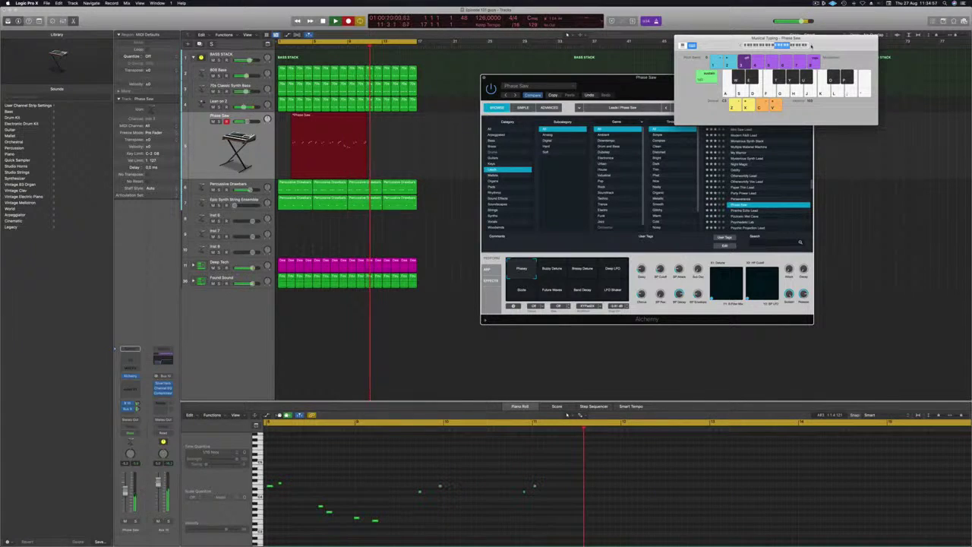
pyautogui.press(';')
pyautogui.press("'")
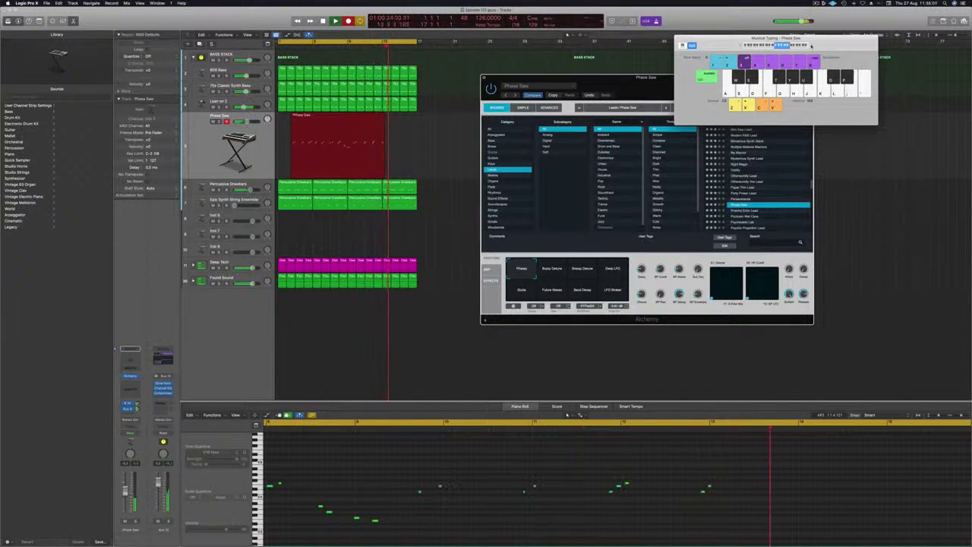
pyautogui.press(';')
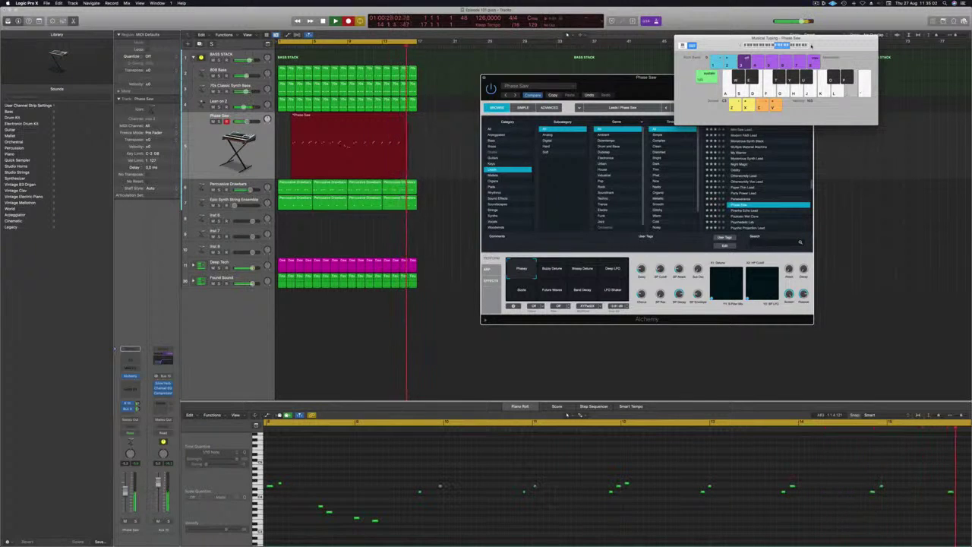
pyautogui.press(';')
pyautogui.press("'")
pyautogui.press('space')
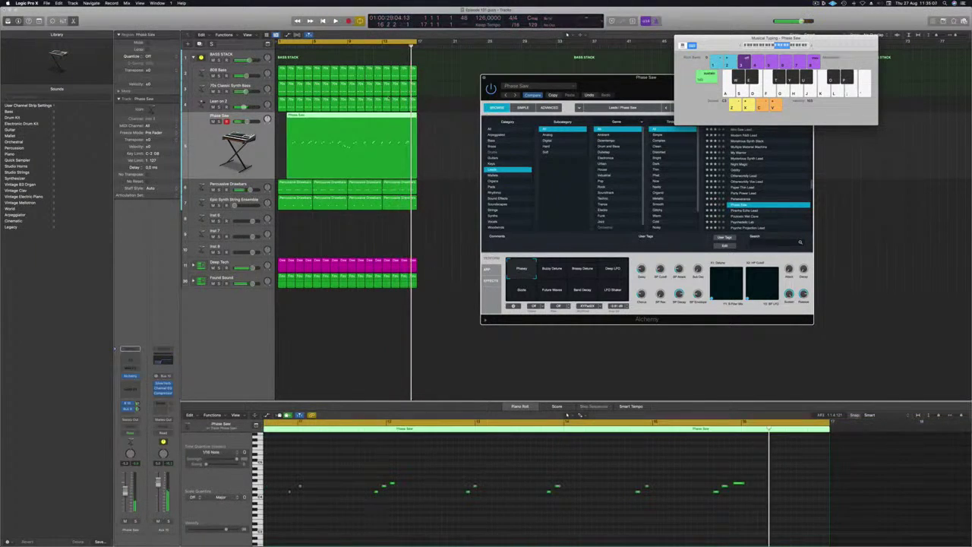
# Step: Play back from the start, split the recorded Phase Saw region at about bar 10 and select its first part
pyautogui.press('space')
pyautogui.press('Return')
pyautogui.click(358, 115)
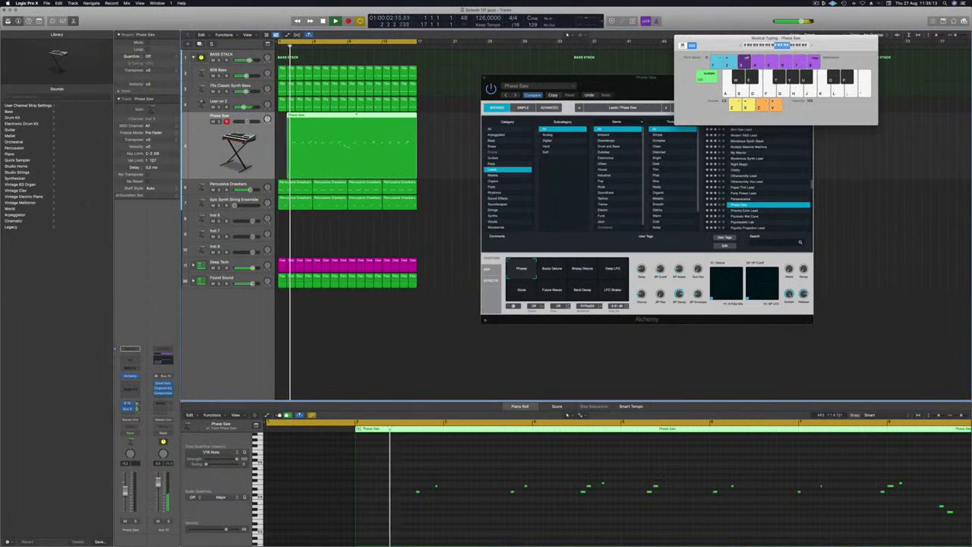
pyautogui.keyDown('super'); pyautogui.doubleClick(357, 114); pyautogui.keyUp('super')
pyautogui.click(344, 116)
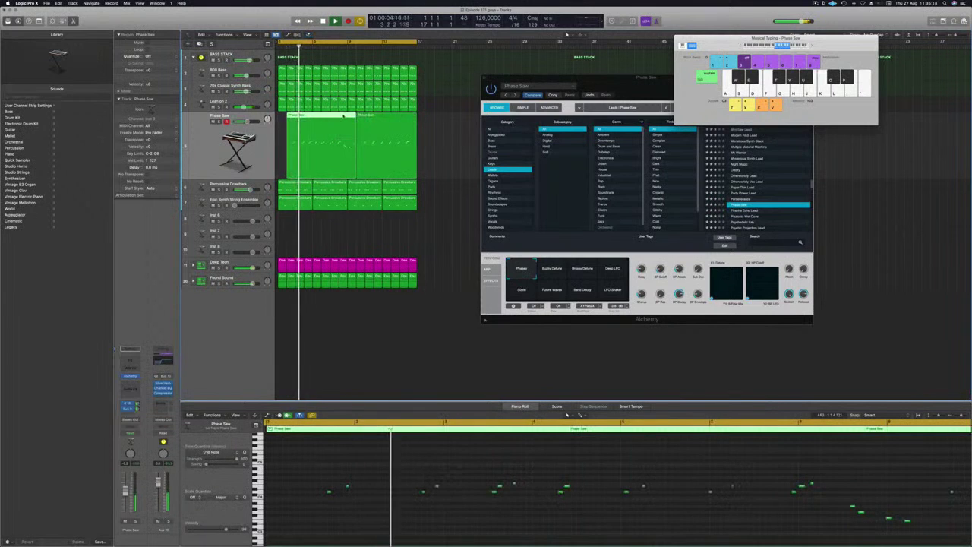
# Step: Delete the first part of the split Phase Saw region and move the remaining part to the start at bar 1
pyautogui.press('Delete')
pyautogui.press('Delete')
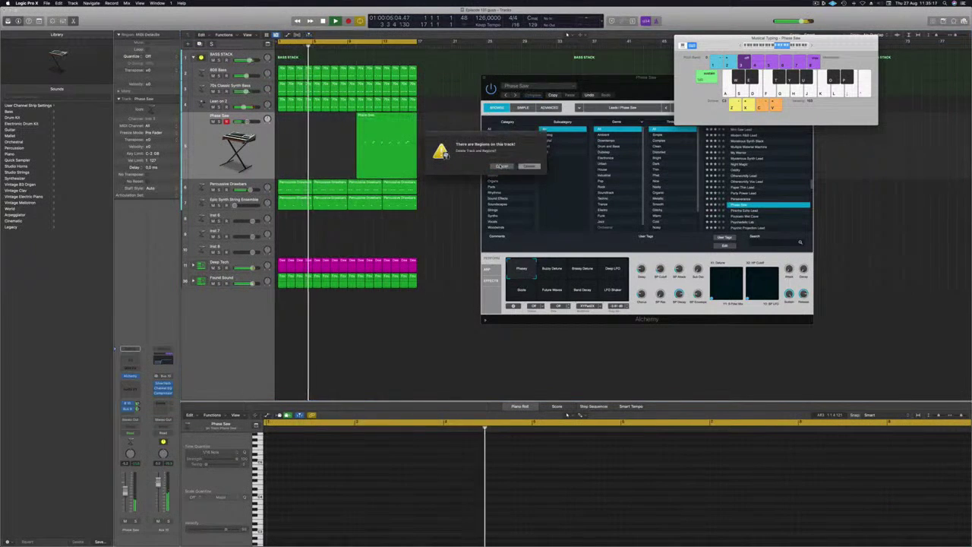
pyautogui.press('Escape')
pyautogui.moveTo(368, 118); pyautogui.dragTo(290, 119)
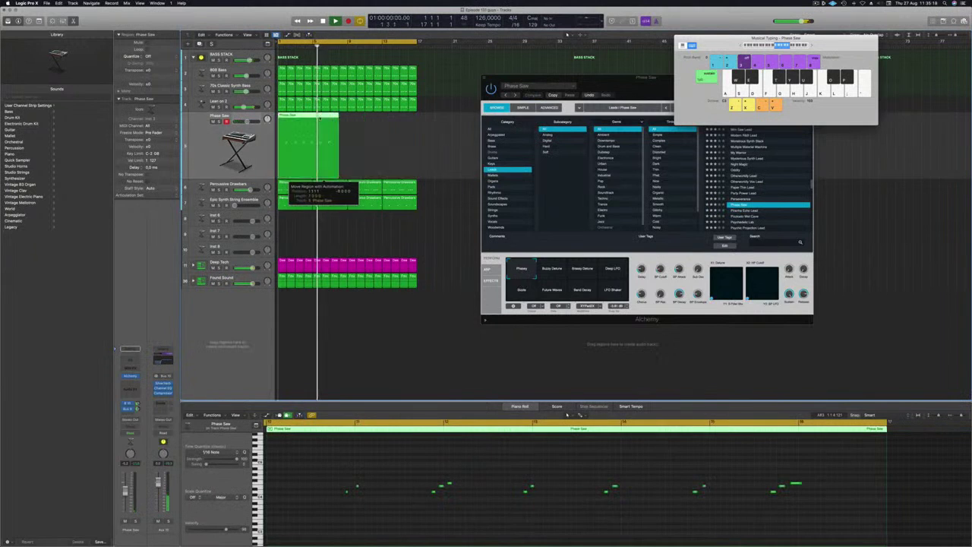
pyautogui.press('super+a')
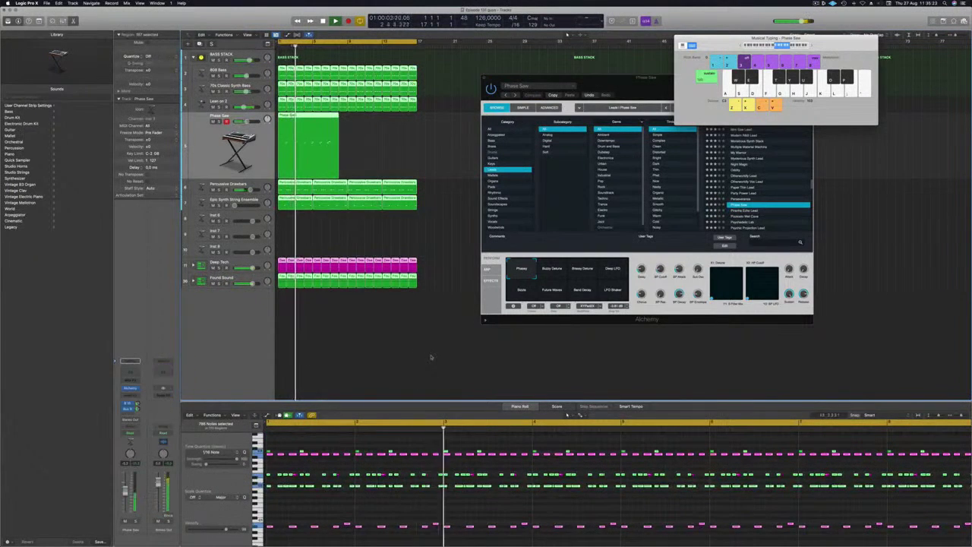
pyautogui.click(451, 205)
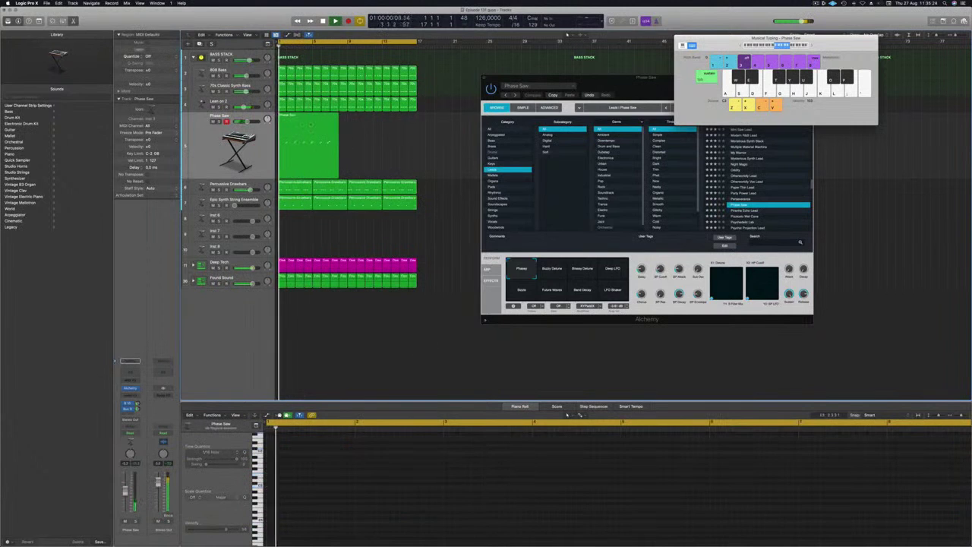
# Step: Nudge all notes of the Phase Saw region in the piano roll so they start slightly earlier, and play back from the start
pyautogui.click(308, 127)
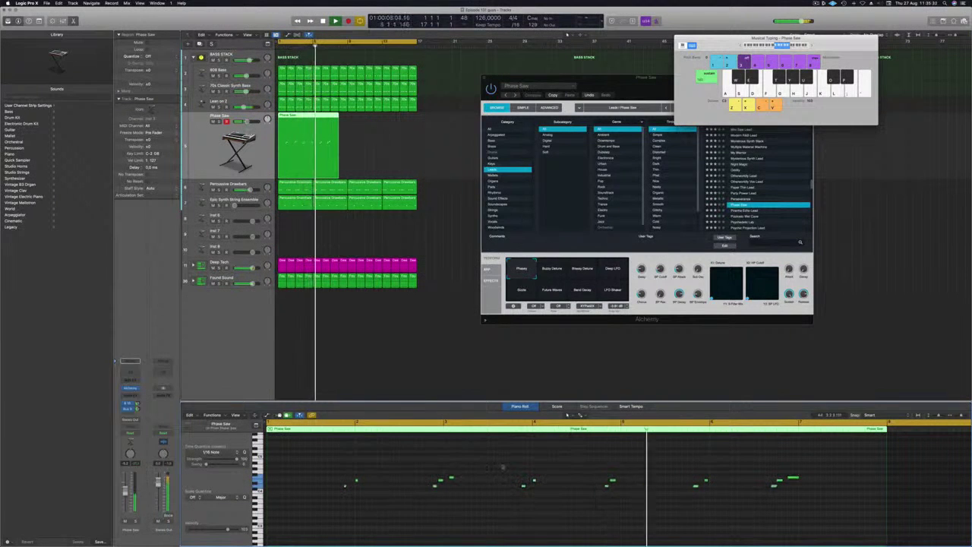
pyautogui.moveTo(341, 468); pyautogui.dragTo(900, 500)
pyautogui.hotkey('alt', 'Right')
pyautogui.hotkey('alt', 'Right')
pyautogui.hotkey('alt', 'Right')
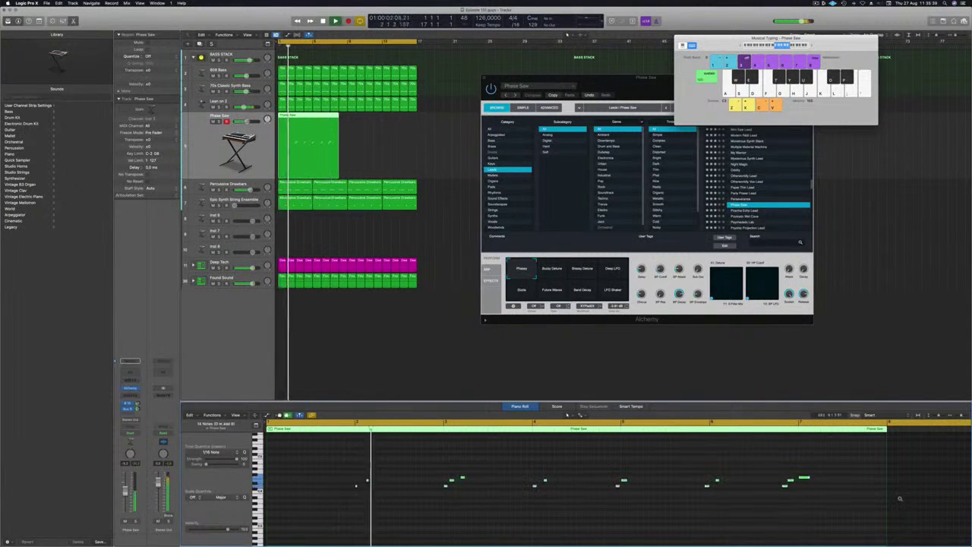
pyautogui.hotkey('alt', 'Left')
pyautogui.hotkey('alt', 'Left')
pyautogui.hotkey('alt', 'Left')
pyautogui.hotkey('alt', 'Left')
pyautogui.press('Return')
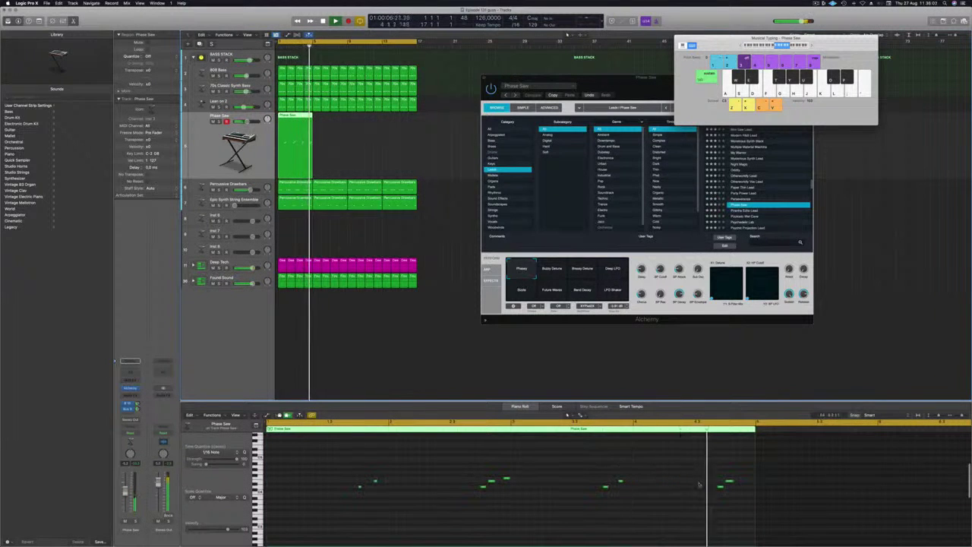
# Step: Shift the region's last two notes slightly later and repeat the four-bar Phase Saw region up to bar 17
pyautogui.click(721, 487)
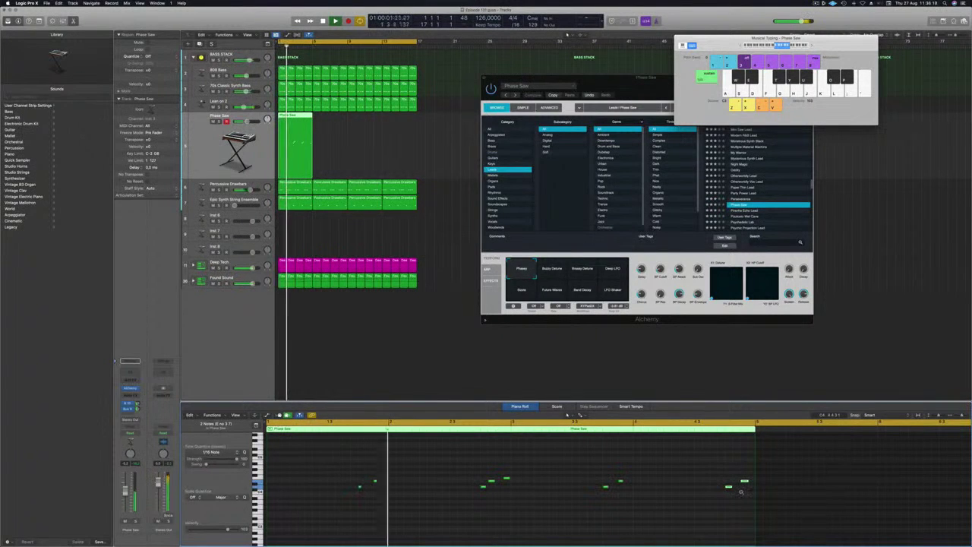
pyautogui.press('super+Left')
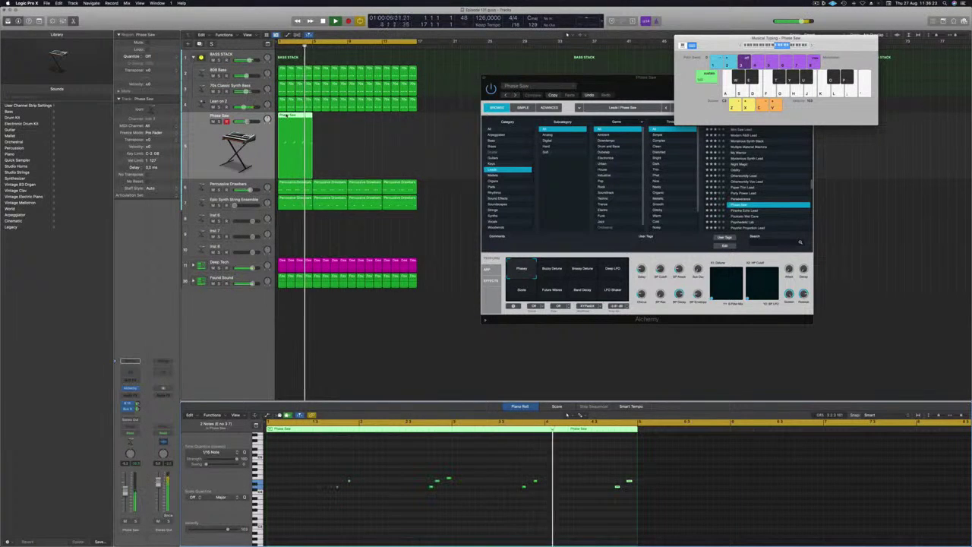
pyautogui.moveTo(291, 120); pyautogui.dragTo(368, 124)
pyautogui.click(429, 137)
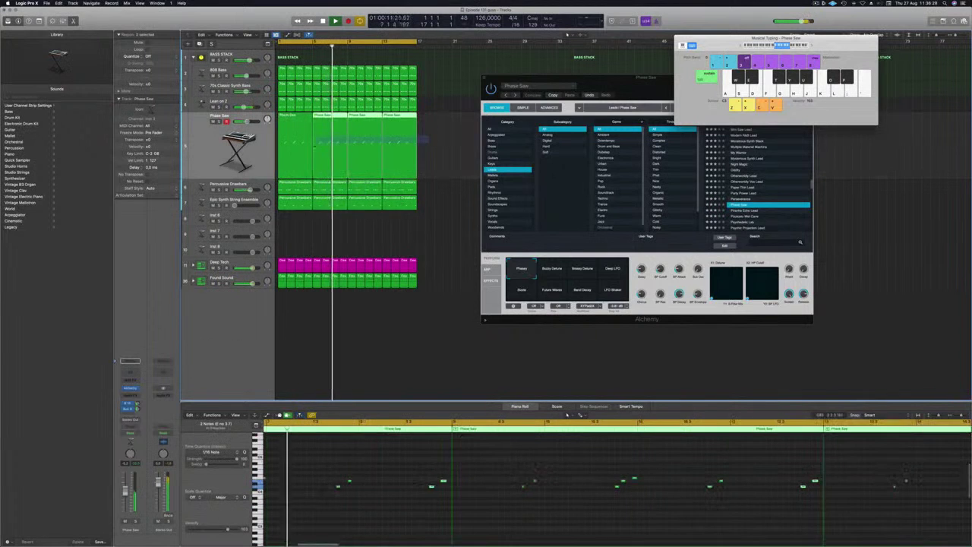
# Step: Transpose all notes in the four Phase Saw regions down one octave
pyautogui.press('super+a')
pyautogui.hotkey('alt', 'shift', 'Down')
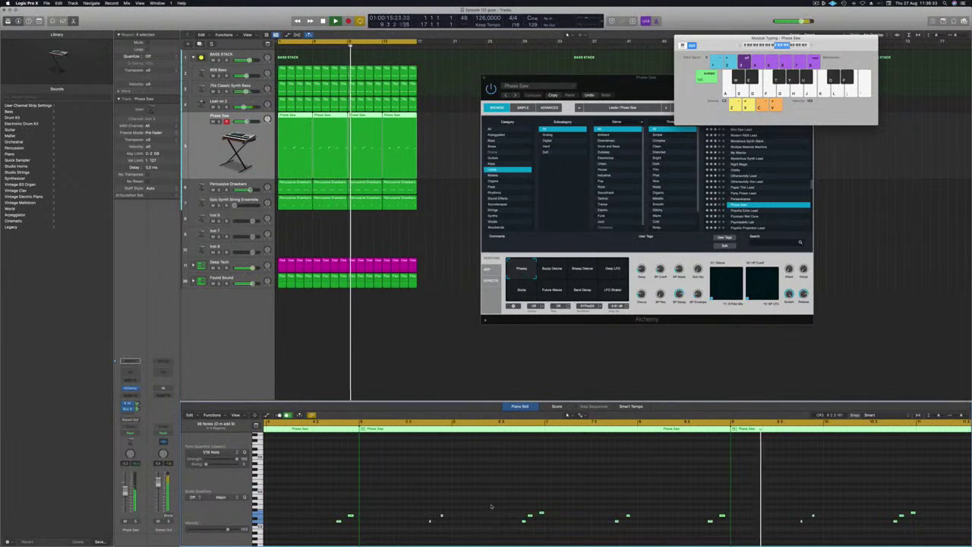
pyautogui.hotkey('alt', 'shift', 'Down')
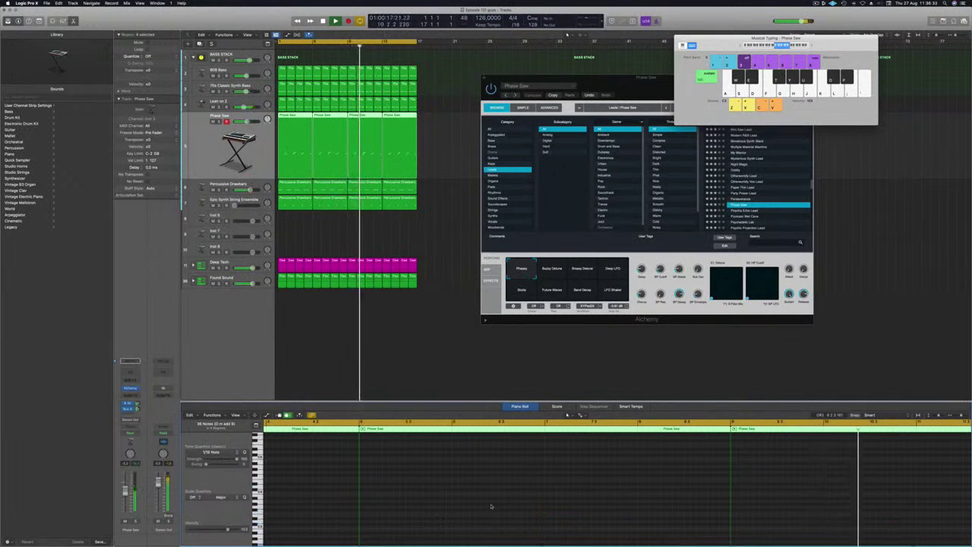
pyautogui.hotkey('alt', 'shift', 'Up')
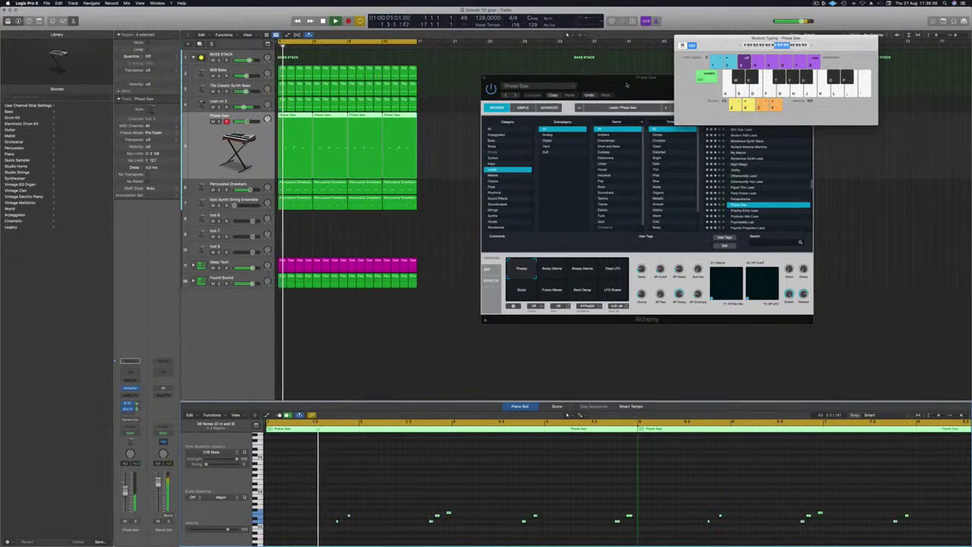
# Step: Play from the start, audition the Piranha Echo Lead preset and load Pizzicato Wet Cave on the lead track
pyautogui.moveTo(554, 77); pyautogui.dragTo(445, 78)
pyautogui.press('Return')
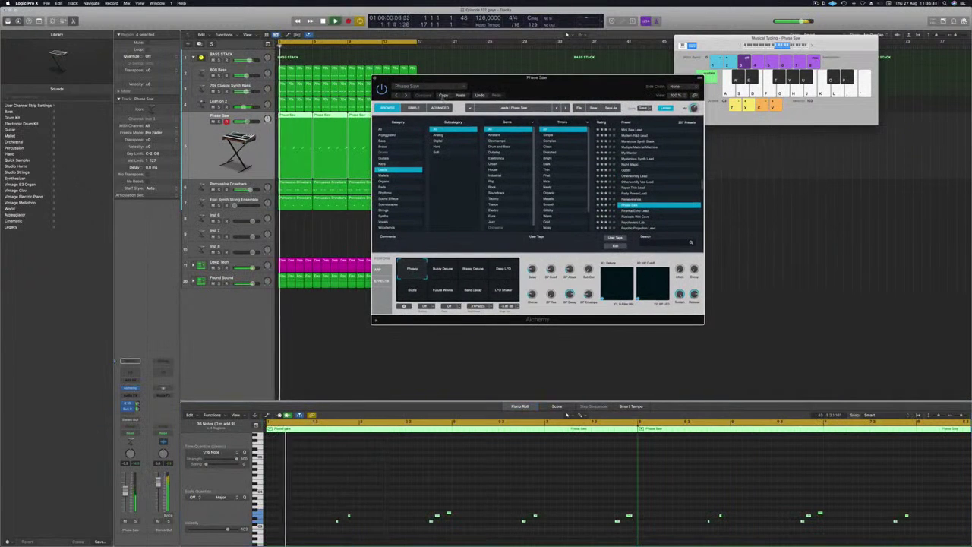
pyautogui.scroll(-4, 636, 181)
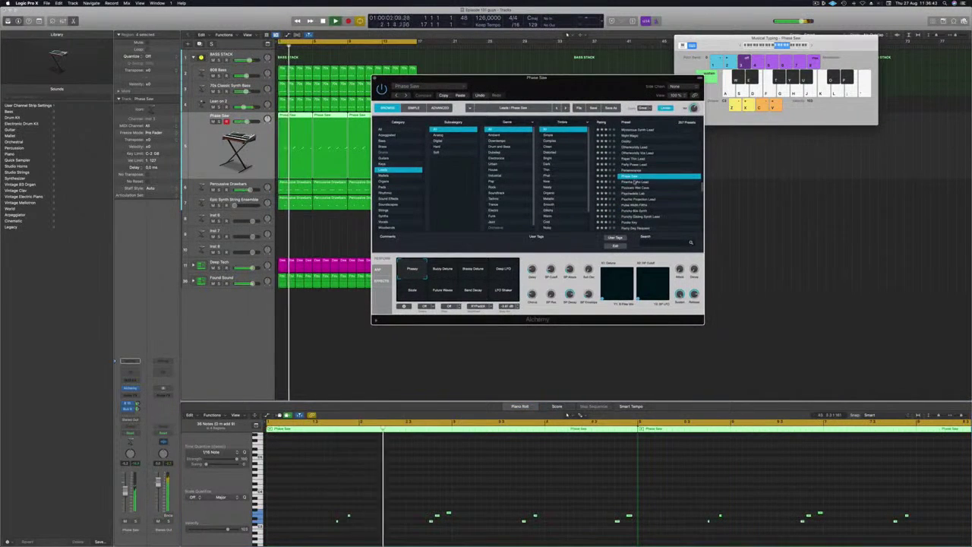
pyautogui.click(622, 183)
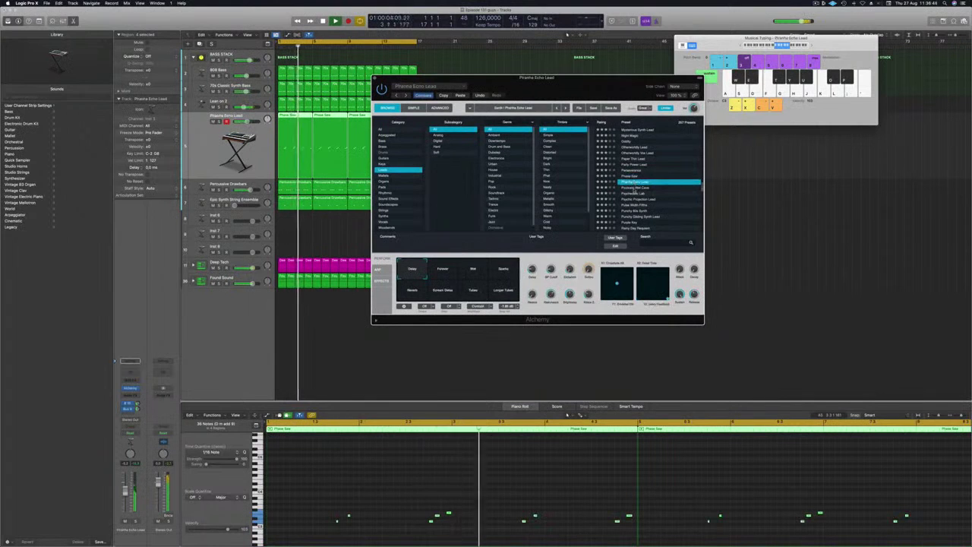
pyautogui.click(633, 188)
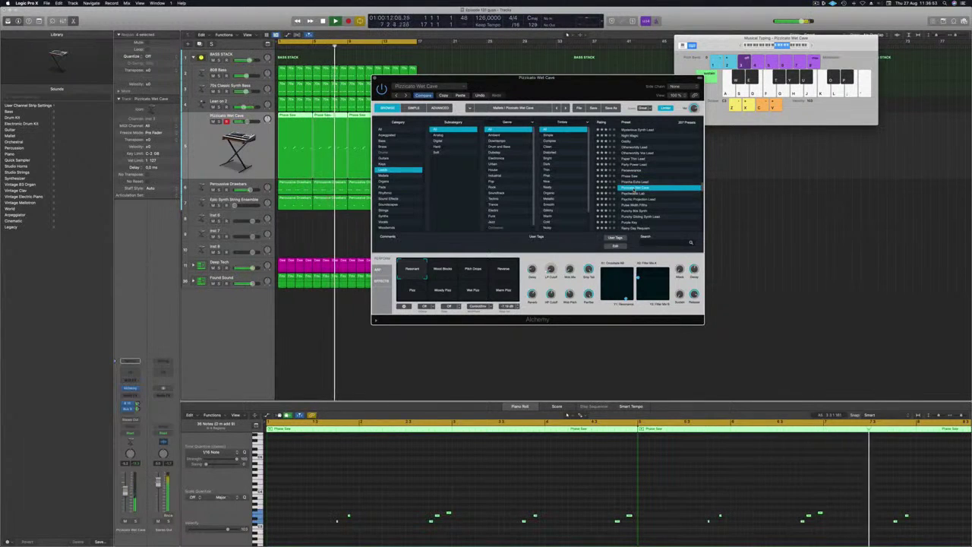
pyautogui.click(634, 192)
pyautogui.press('Up')
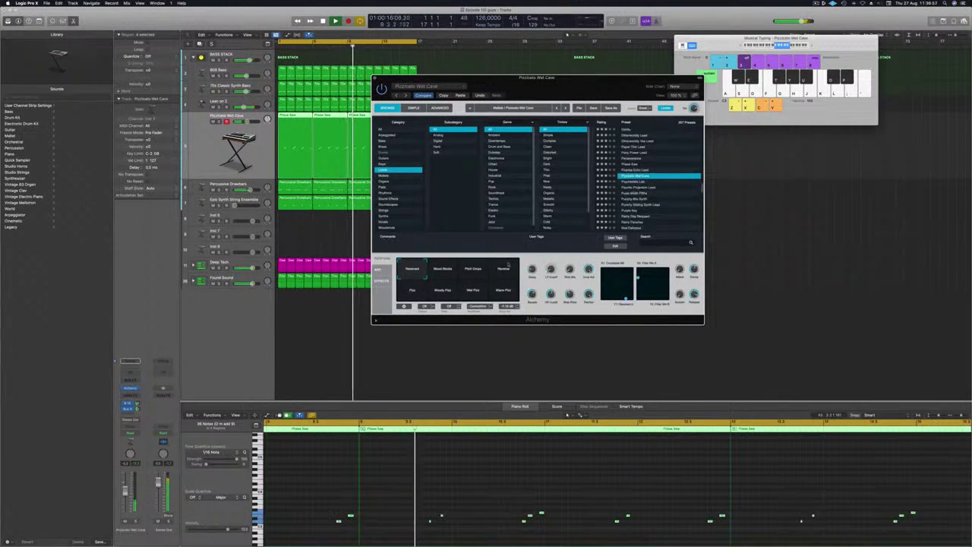
# Step: Audition Pizzicato Wet Cave's other performance variations one by one, starting with Wood Blocks, and return to the Resonant variation
pyautogui.click(443, 269)
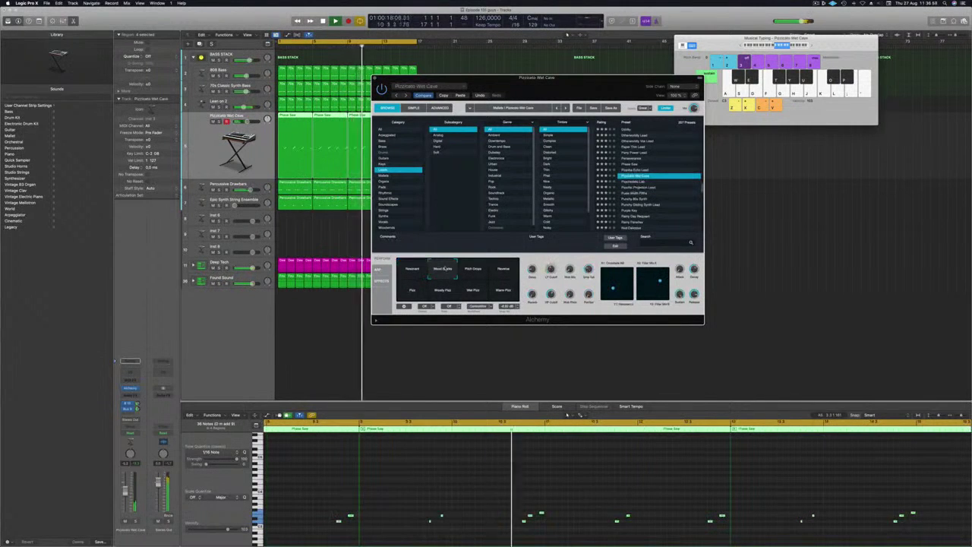
pyautogui.click(472, 268)
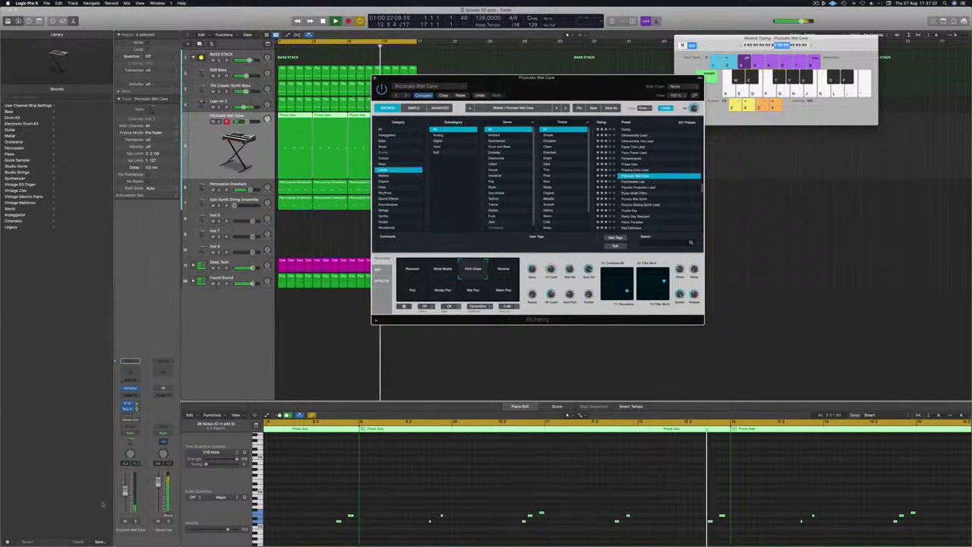
pyautogui.click(532, 474)
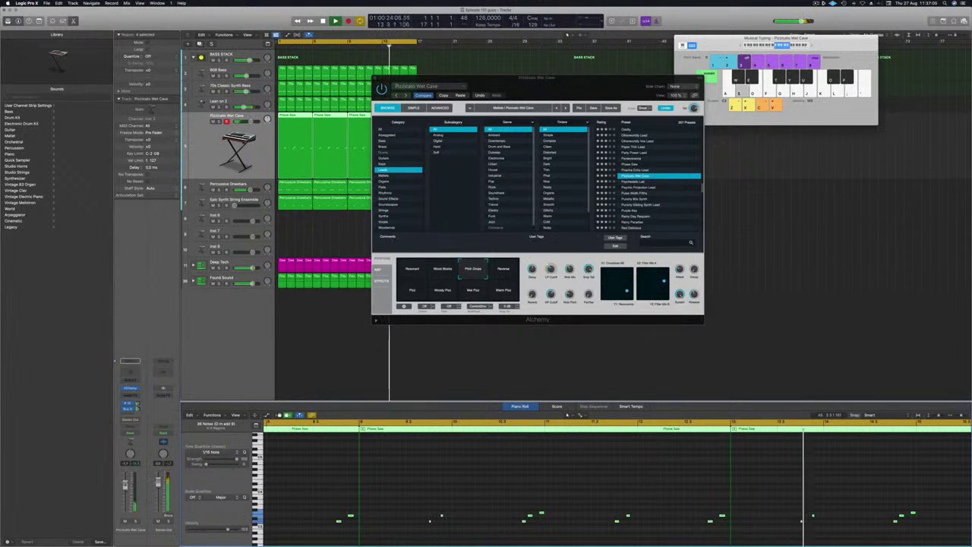
pyautogui.click(504, 269)
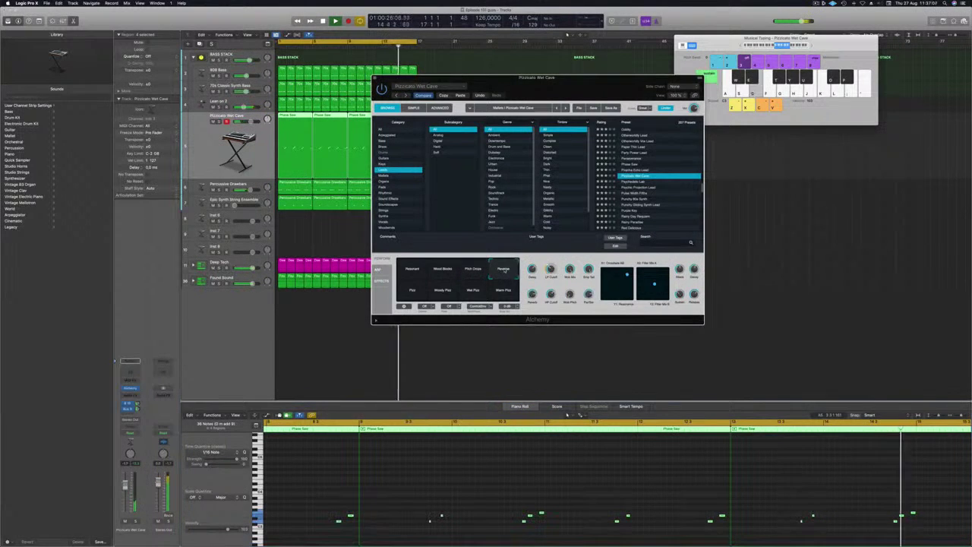
pyautogui.click(412, 290)
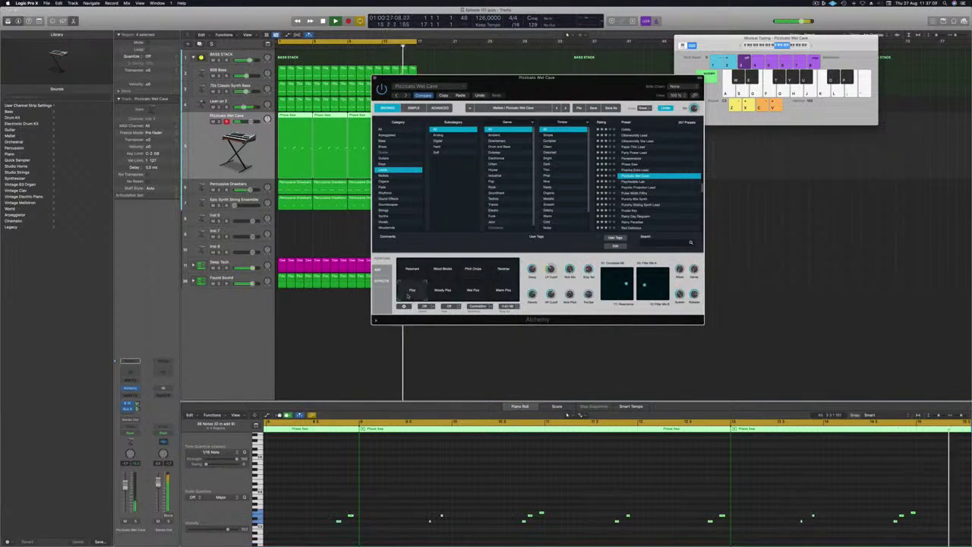
pyautogui.click(438, 293)
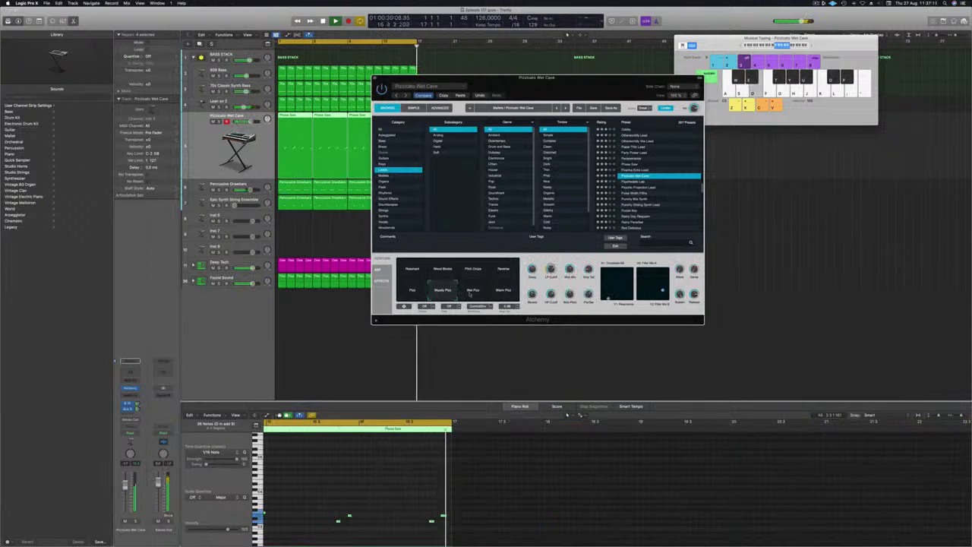
pyautogui.click(473, 292)
pyautogui.click(504, 291)
pyautogui.click(412, 273)
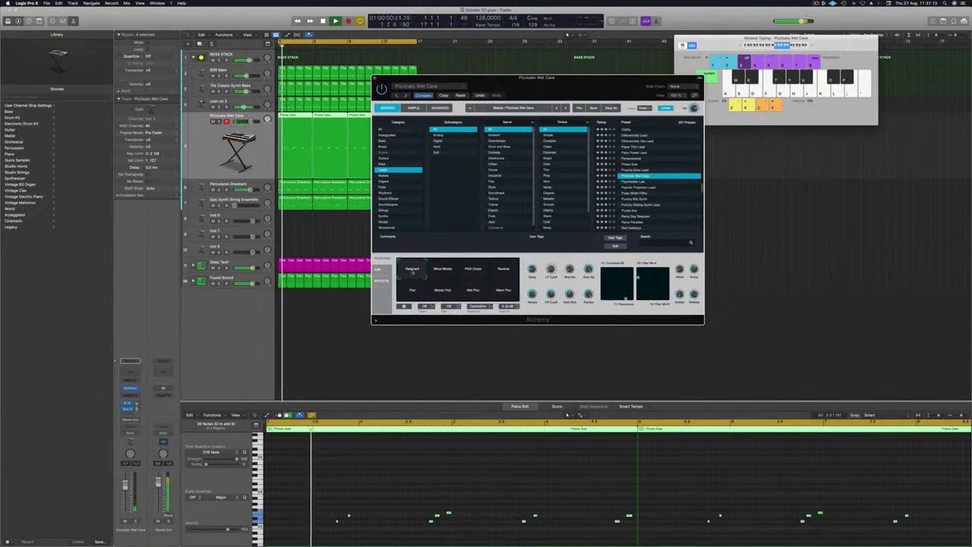
# Step: Close the Alchemy window and play the arrangement from the start
pyautogui.moveTo(531, 77); pyautogui.dragTo(615, 110)
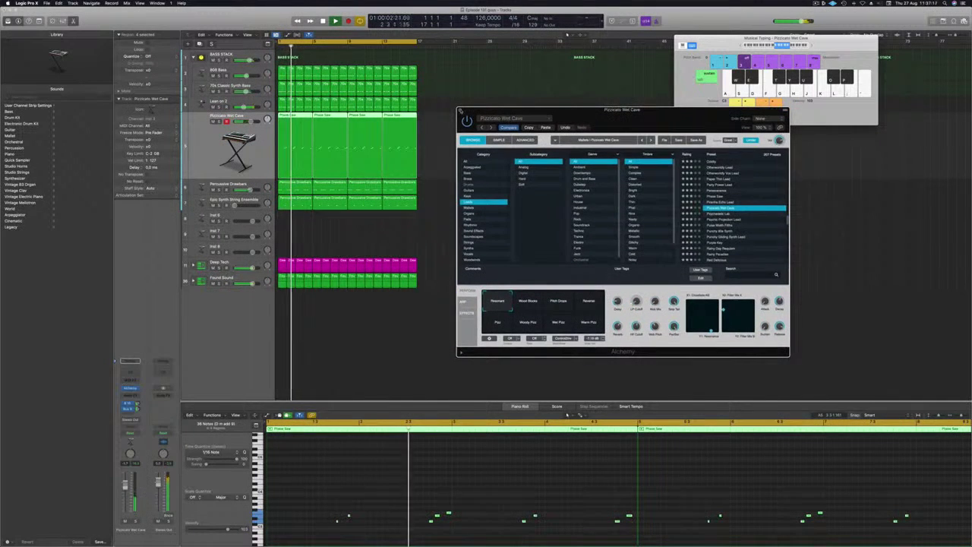
pyautogui.click(459, 110)
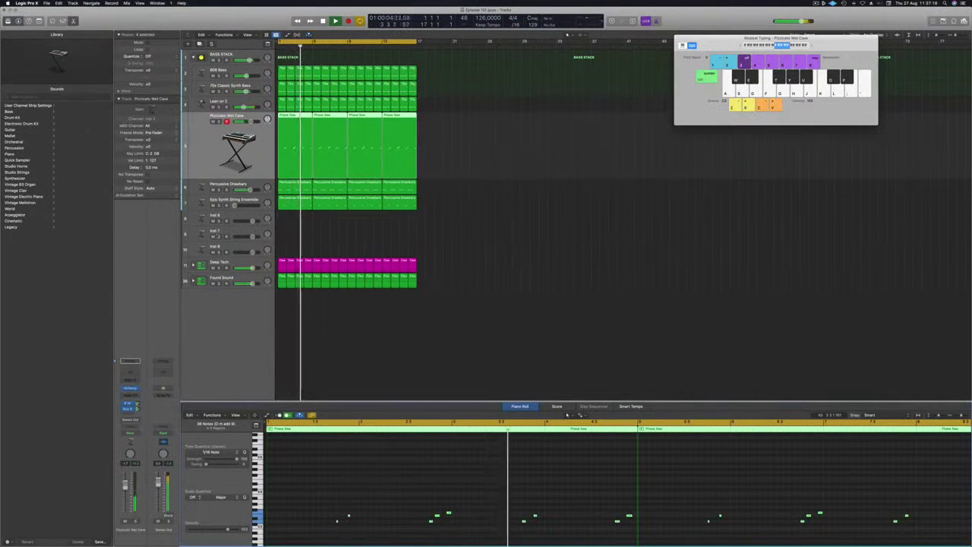
pyautogui.press('Return')
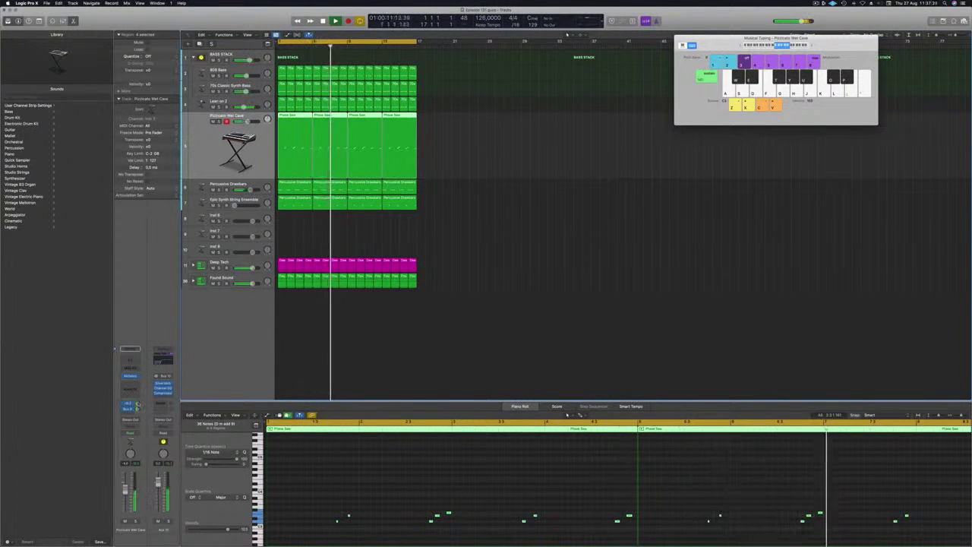
# Step: Restart playback, set the Pizzicato Wet Cave track's automation mode to Touch, and stop playback
pyautogui.press('Return')
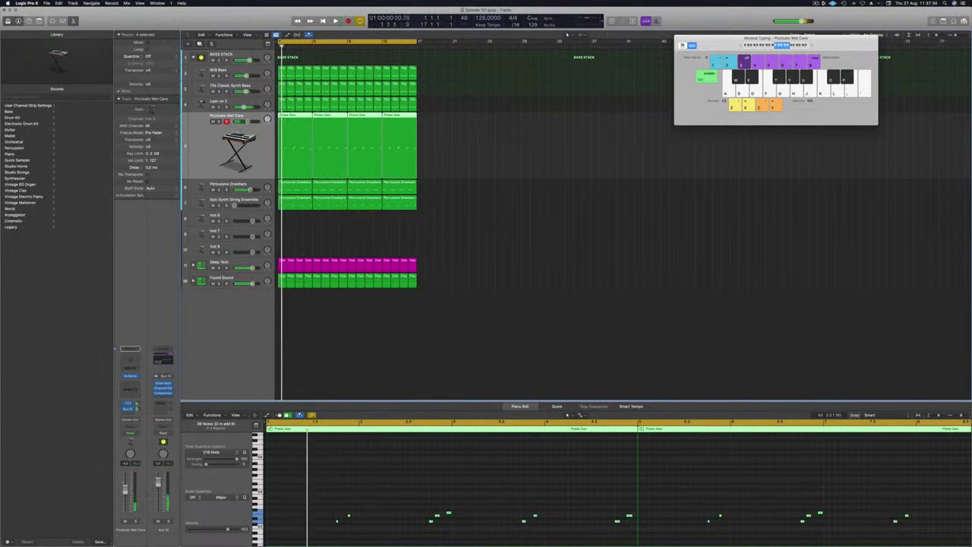
pyautogui.click(130, 433)
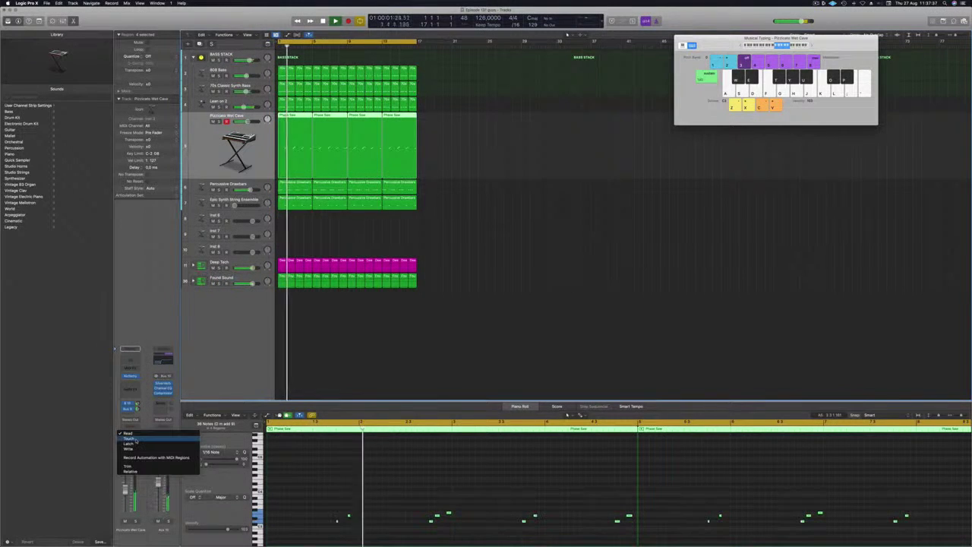
pyautogui.click(131, 439)
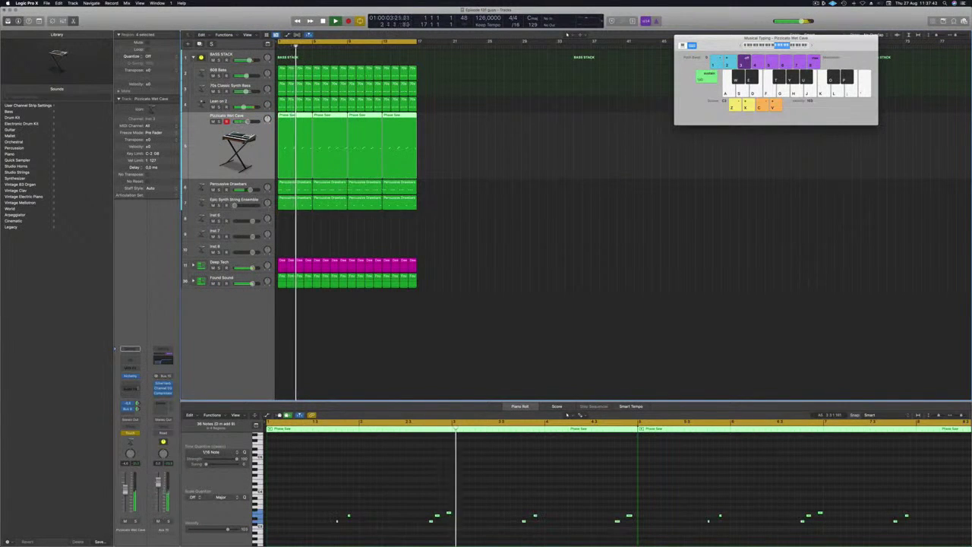
pyautogui.press('space')
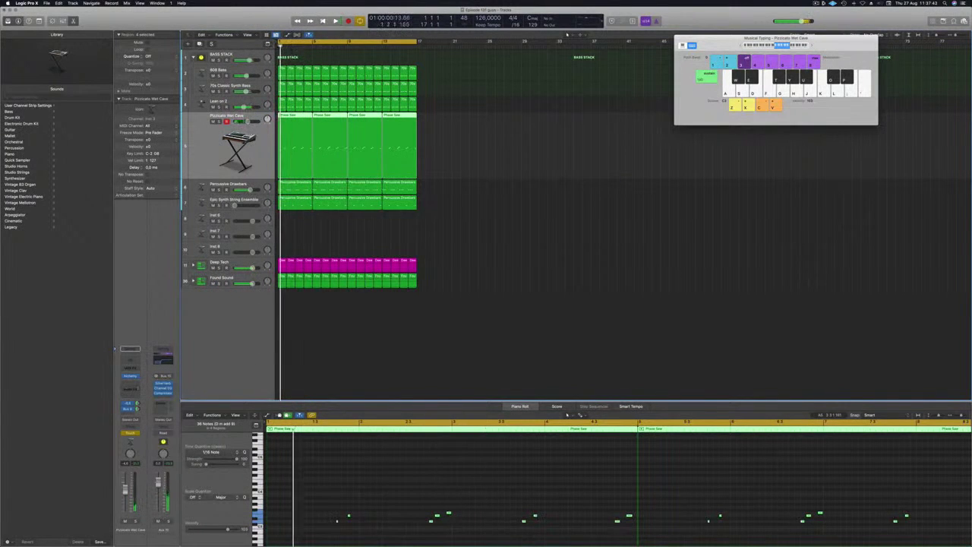
# Step: Show the toolbar and the track automation, and hide Musical Typing
pyautogui.press('ctrl+alt+super+t')
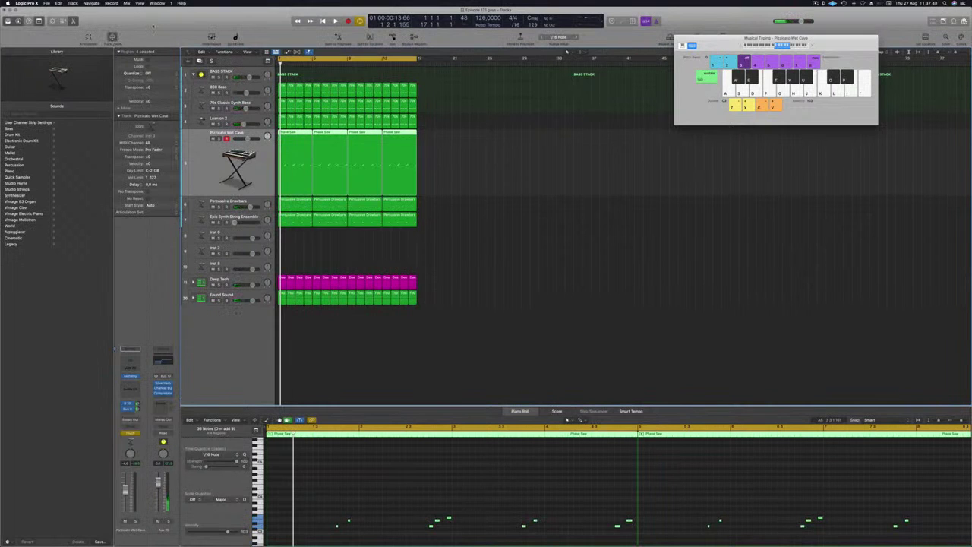
pyautogui.click(490, 211)
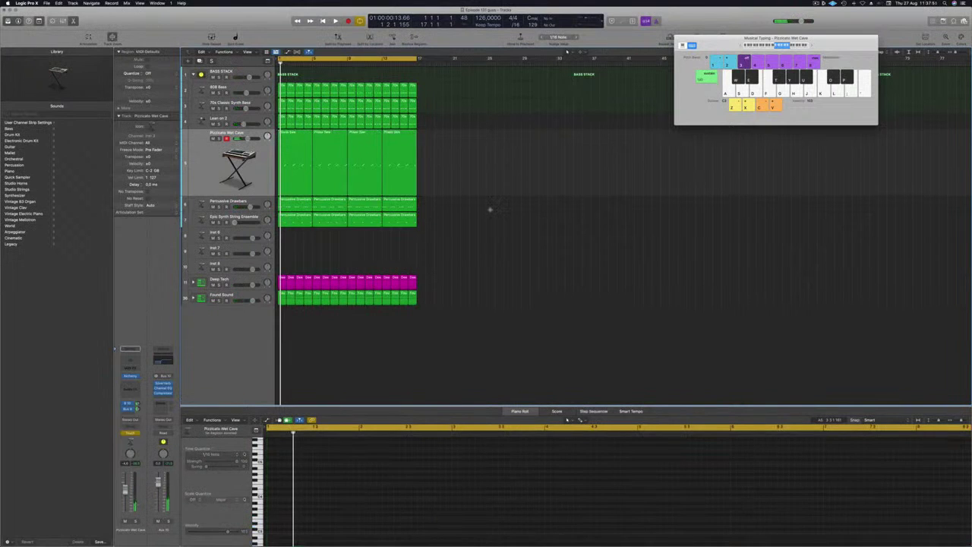
pyautogui.press('super+k')
pyautogui.press('a')
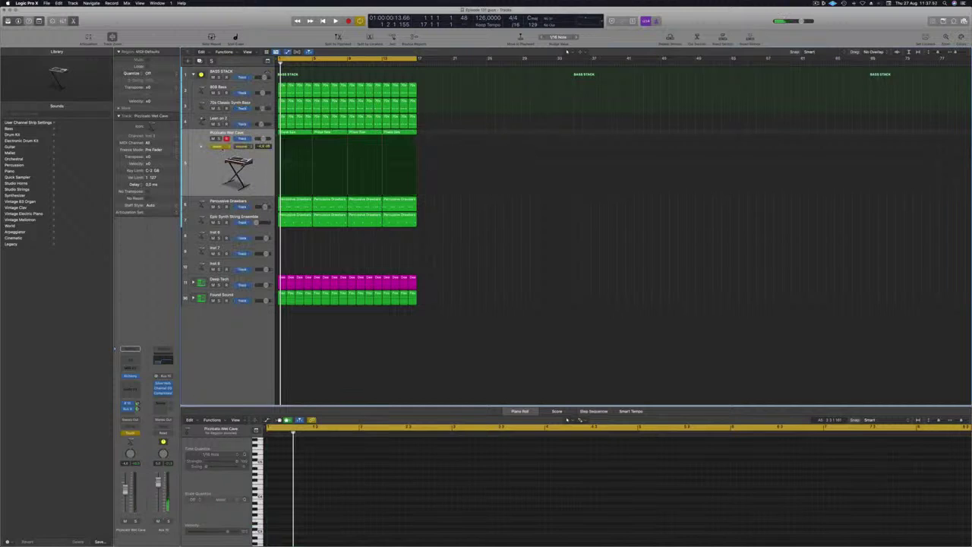
# Step: Show a different automation parameter on the Pizzicato Wet Cave track and set its automation mode to Read
pyautogui.click(241, 146)
pyautogui.click(248, 203)
pyautogui.click(220, 147)
pyautogui.click(217, 140)
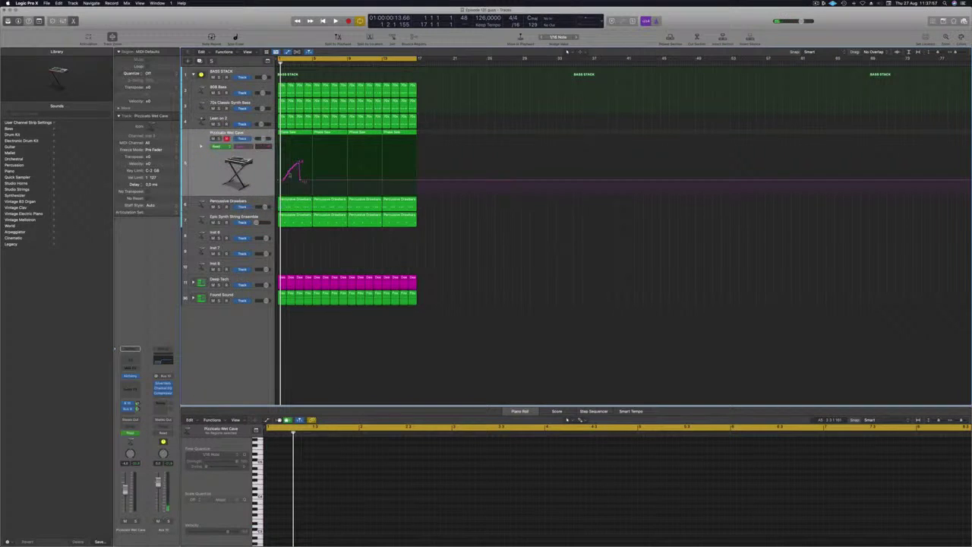
# Step: Shape the Pizzicato Wet Cave automation into a rising ramp over each of the first two regions, dropping back at each region's end
pyautogui.moveTo(302, 181); pyautogui.dragTo(314, 165)
pyautogui.press('space')
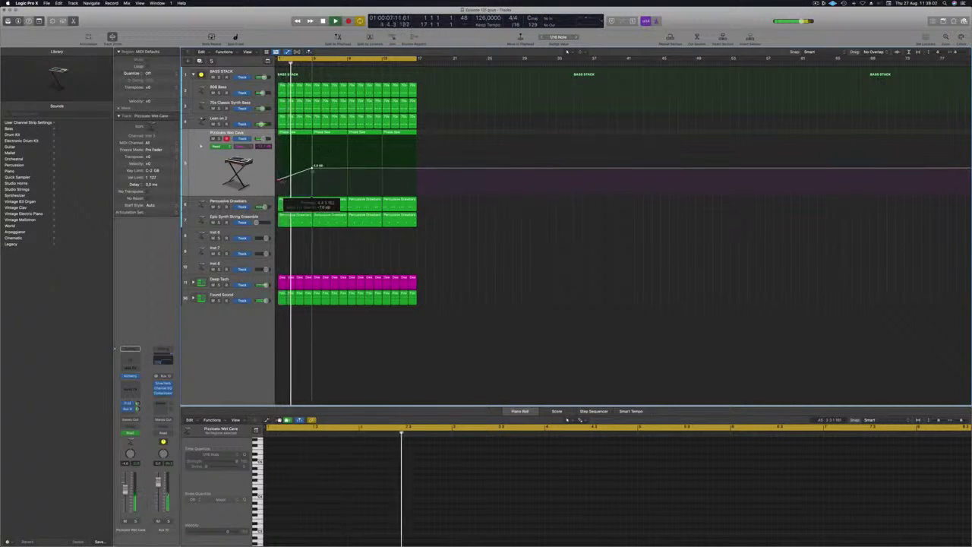
pyautogui.moveTo(313, 167); pyautogui.dragTo(350, 183)
pyautogui.click(347, 181)
pyautogui.press('space')
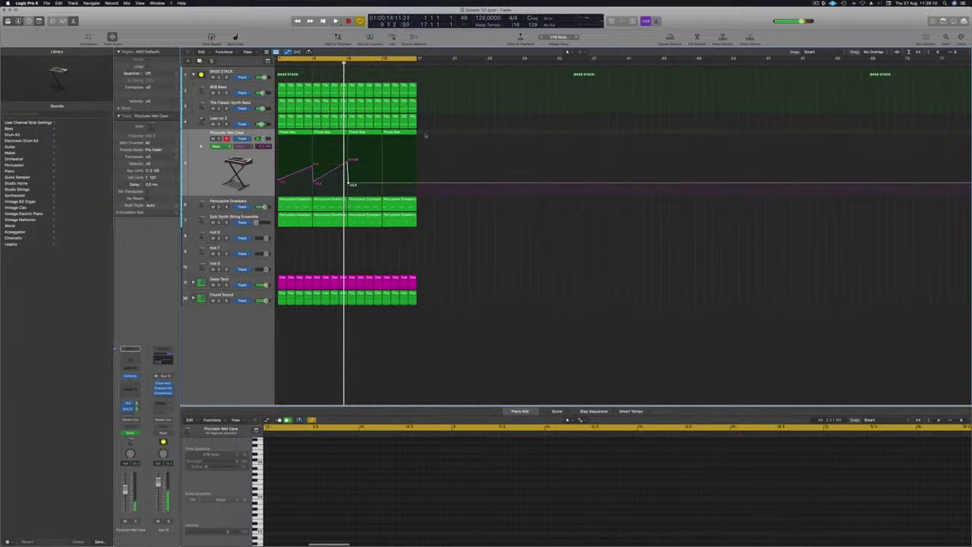
# Step: Select the four Pizzicato Wet Cave regions and play the arrangement from the start
pyautogui.moveTo(423, 136); pyautogui.dragTo(367, 132)
pyautogui.click(494, 504)
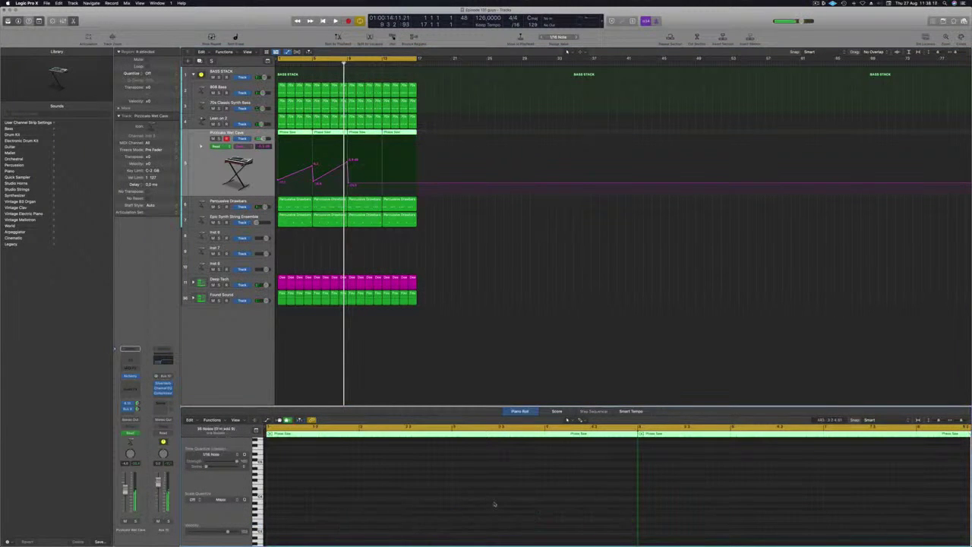
pyautogui.press('Return')
pyautogui.press('space')
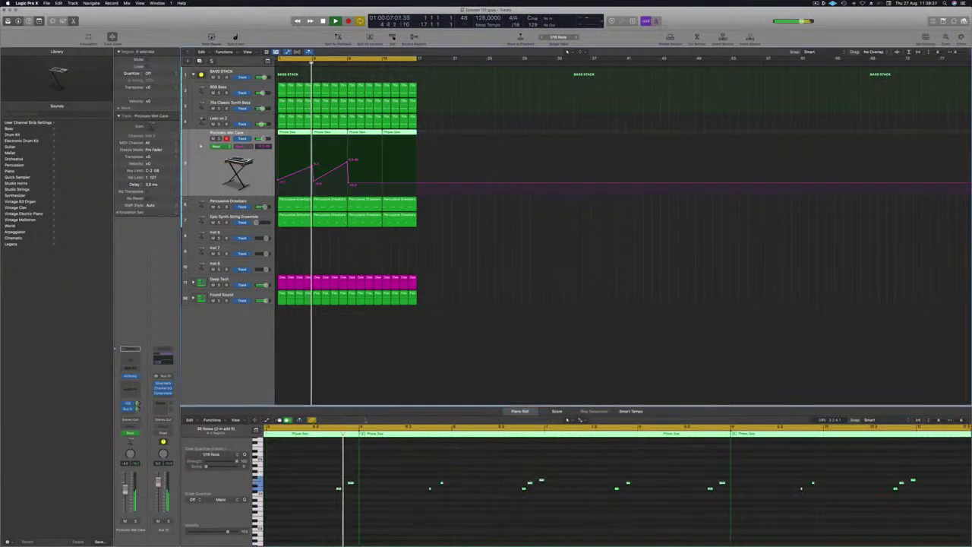
# Step: Transpose all notes in the four Pizzicato Wet Cave regions up one octave
pyautogui.press('super+a')
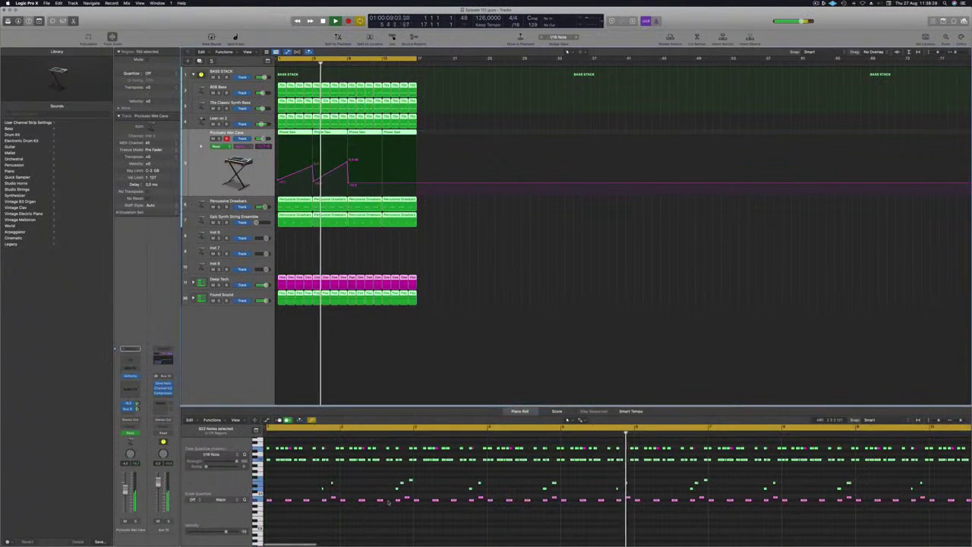
pyautogui.click(458, 234)
pyautogui.moveTo(433, 132); pyautogui.dragTo(299, 134)
pyautogui.click(406, 457)
pyautogui.press('super+a')
pyautogui.hotkey('alt', 'shift', 'Up')
# Step: Play the arrangement from the start to hear the transposed Pizzicato Wet Cave melody, and clear the region selection
pyautogui.press('space')
pyautogui.press('Return')
pyautogui.press('space')
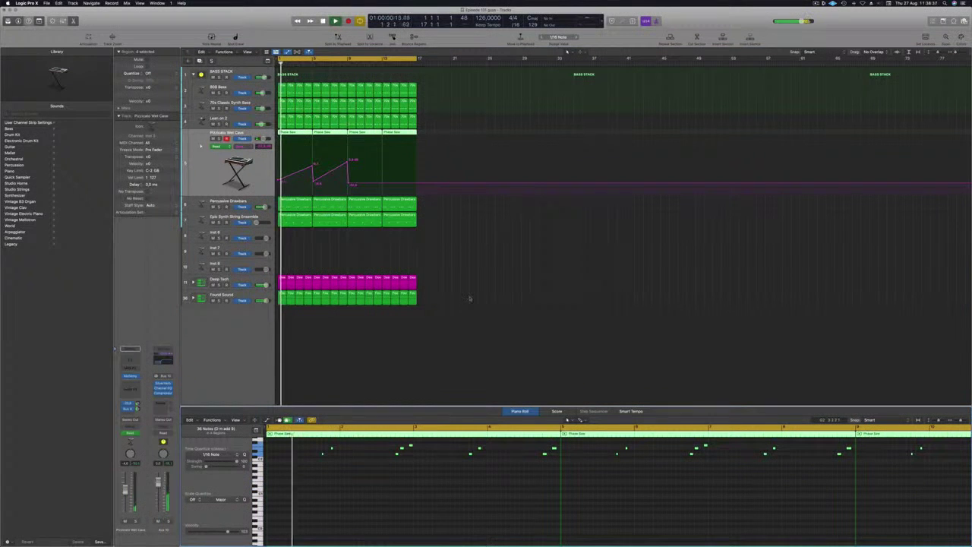
pyautogui.scroll(2, 477, 239)
pyautogui.scroll(-1, 478, 239)
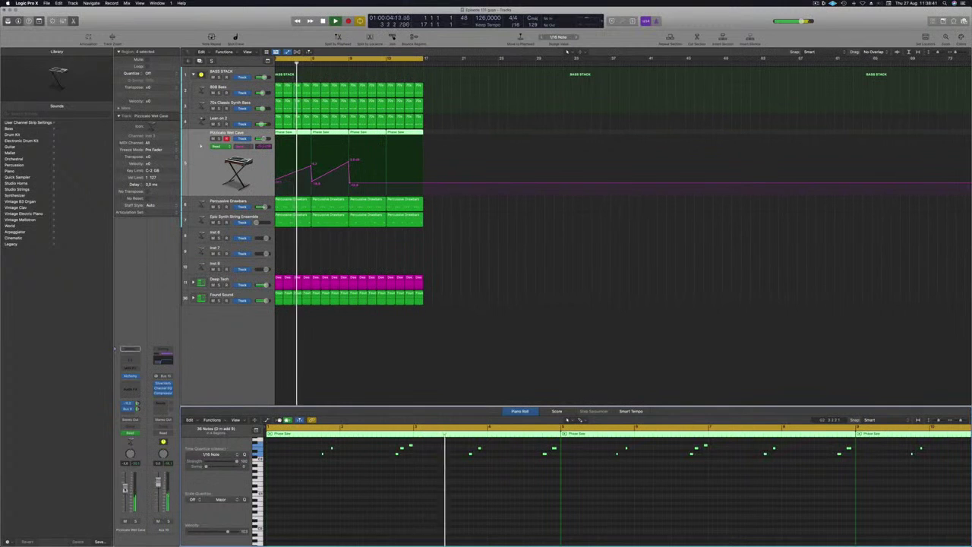
pyautogui.scroll(-2, 485, 245)
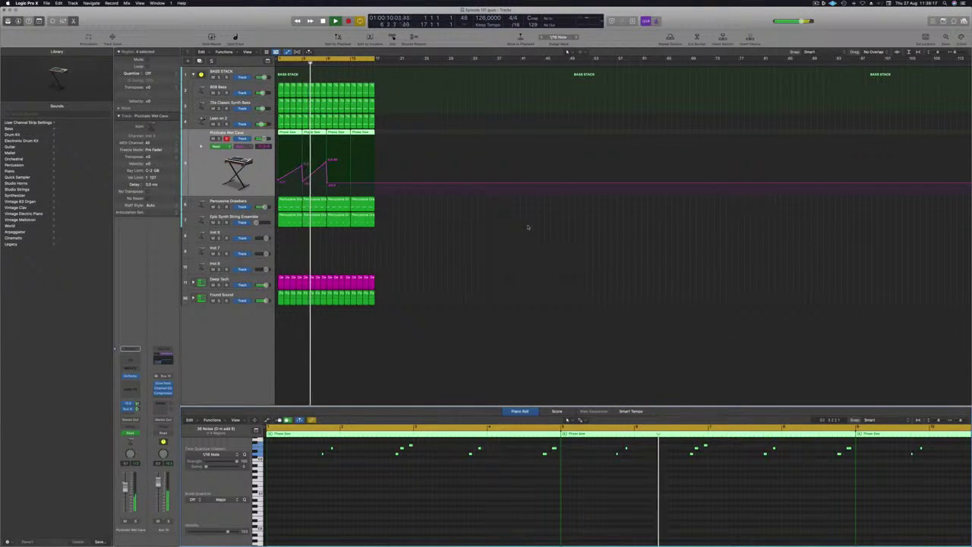
pyautogui.click(479, 262)
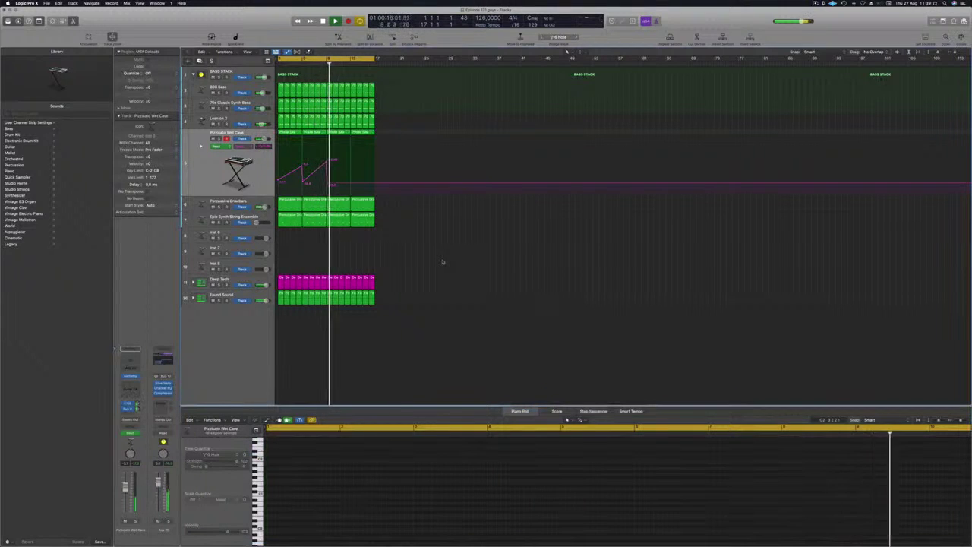
pyautogui.click(815, 3)
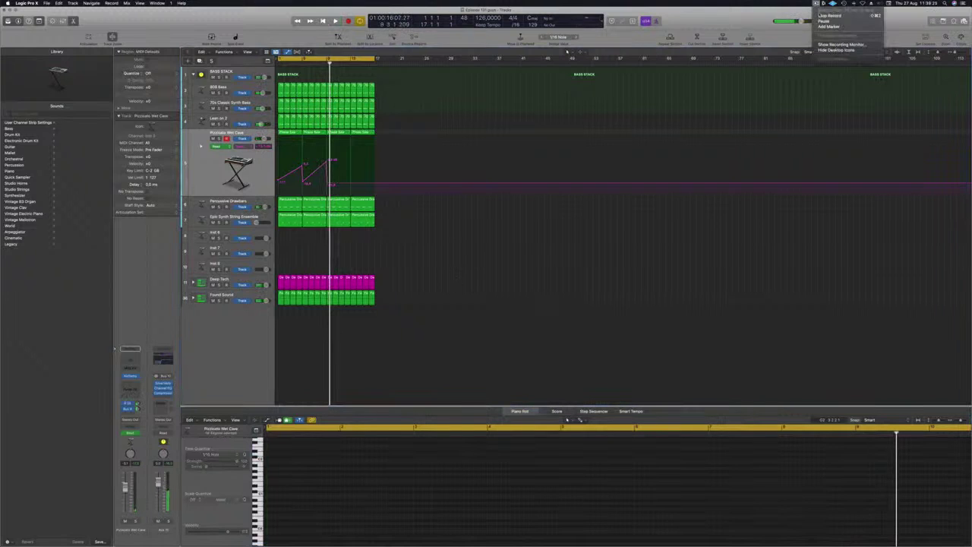
pyautogui.click(828, 15)
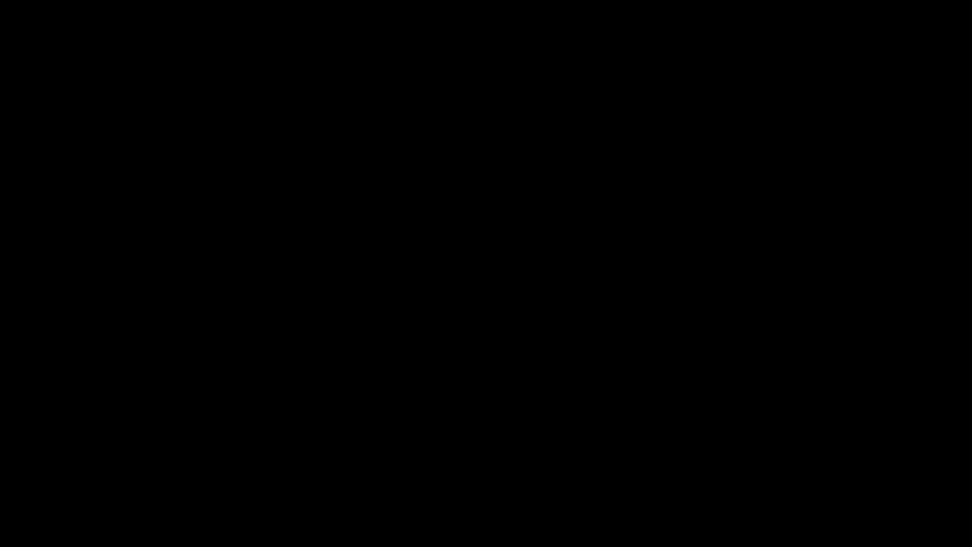